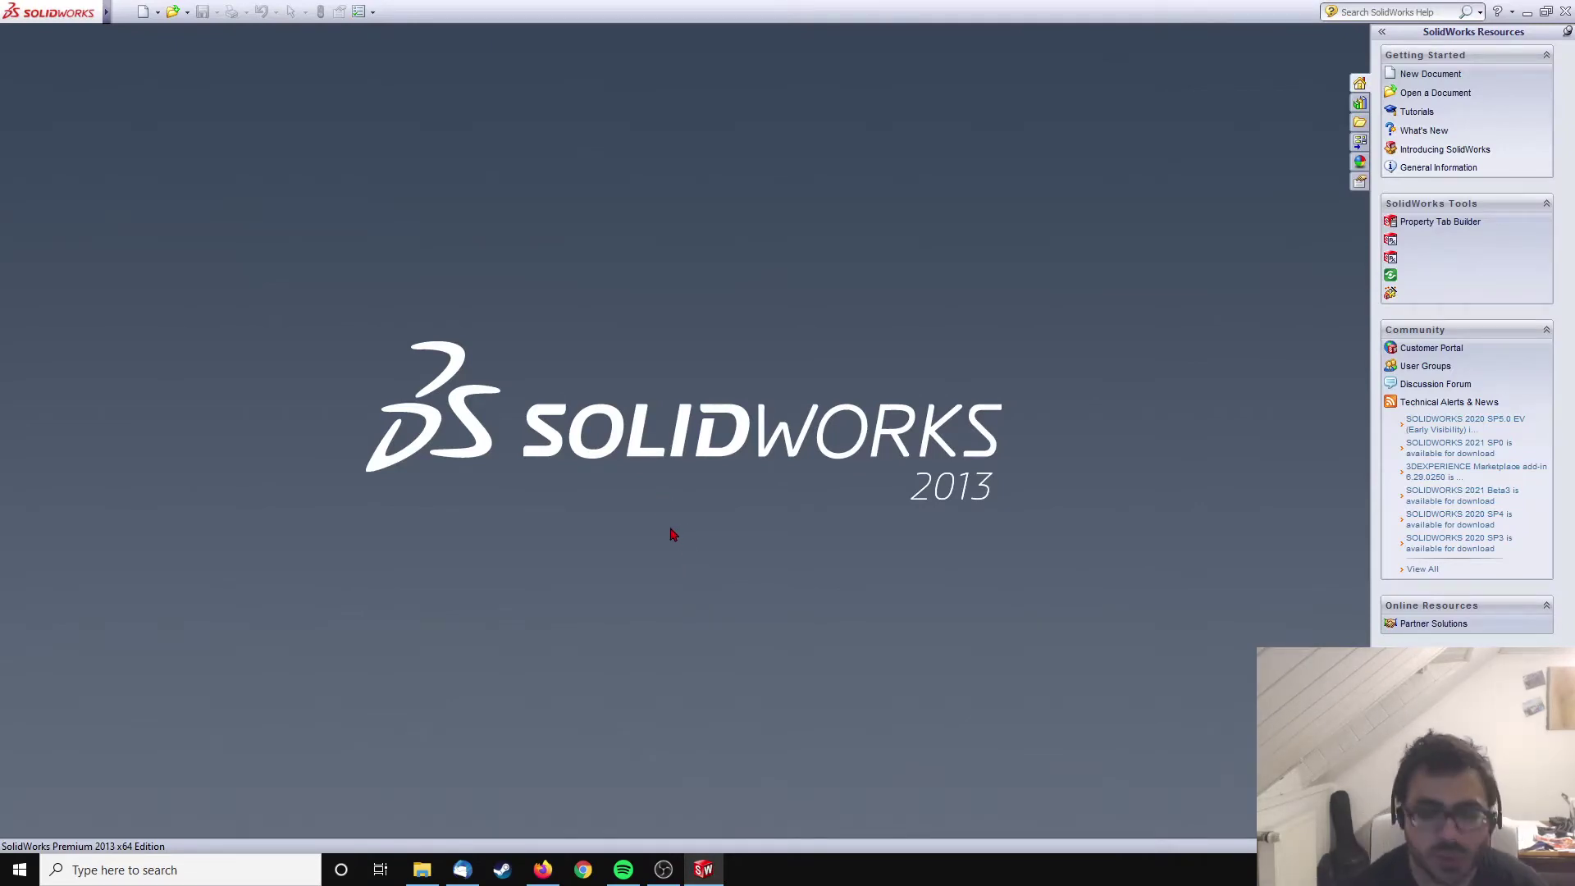
# - Create a new blank Part document, Part1, from File > New
pyautogui.click(123, 11)
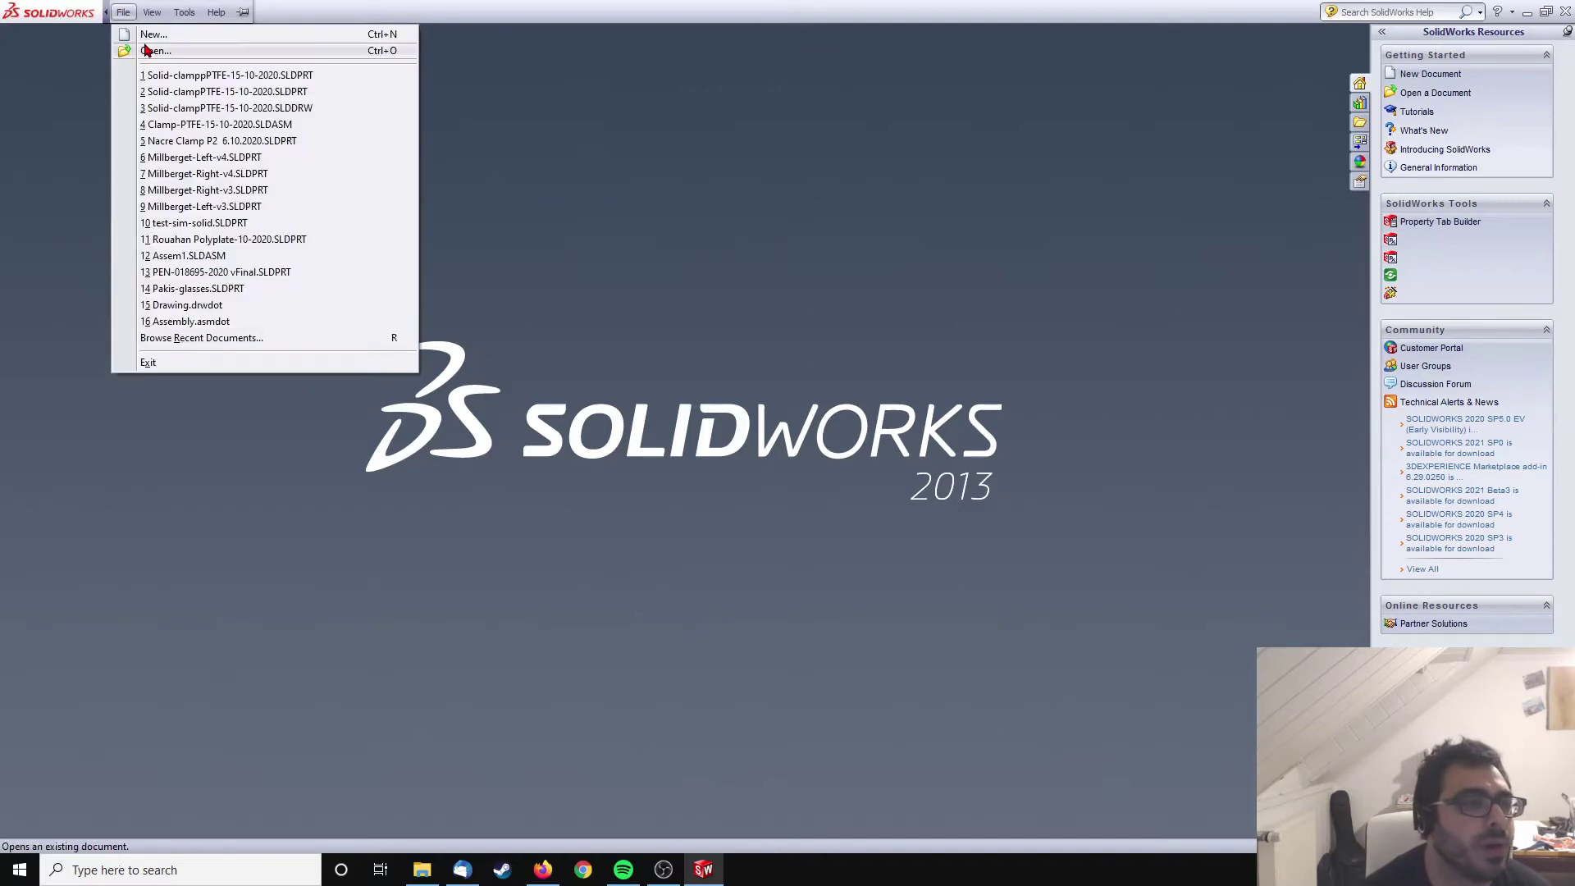
pyautogui.click(143, 33)
pyautogui.click(589, 534)
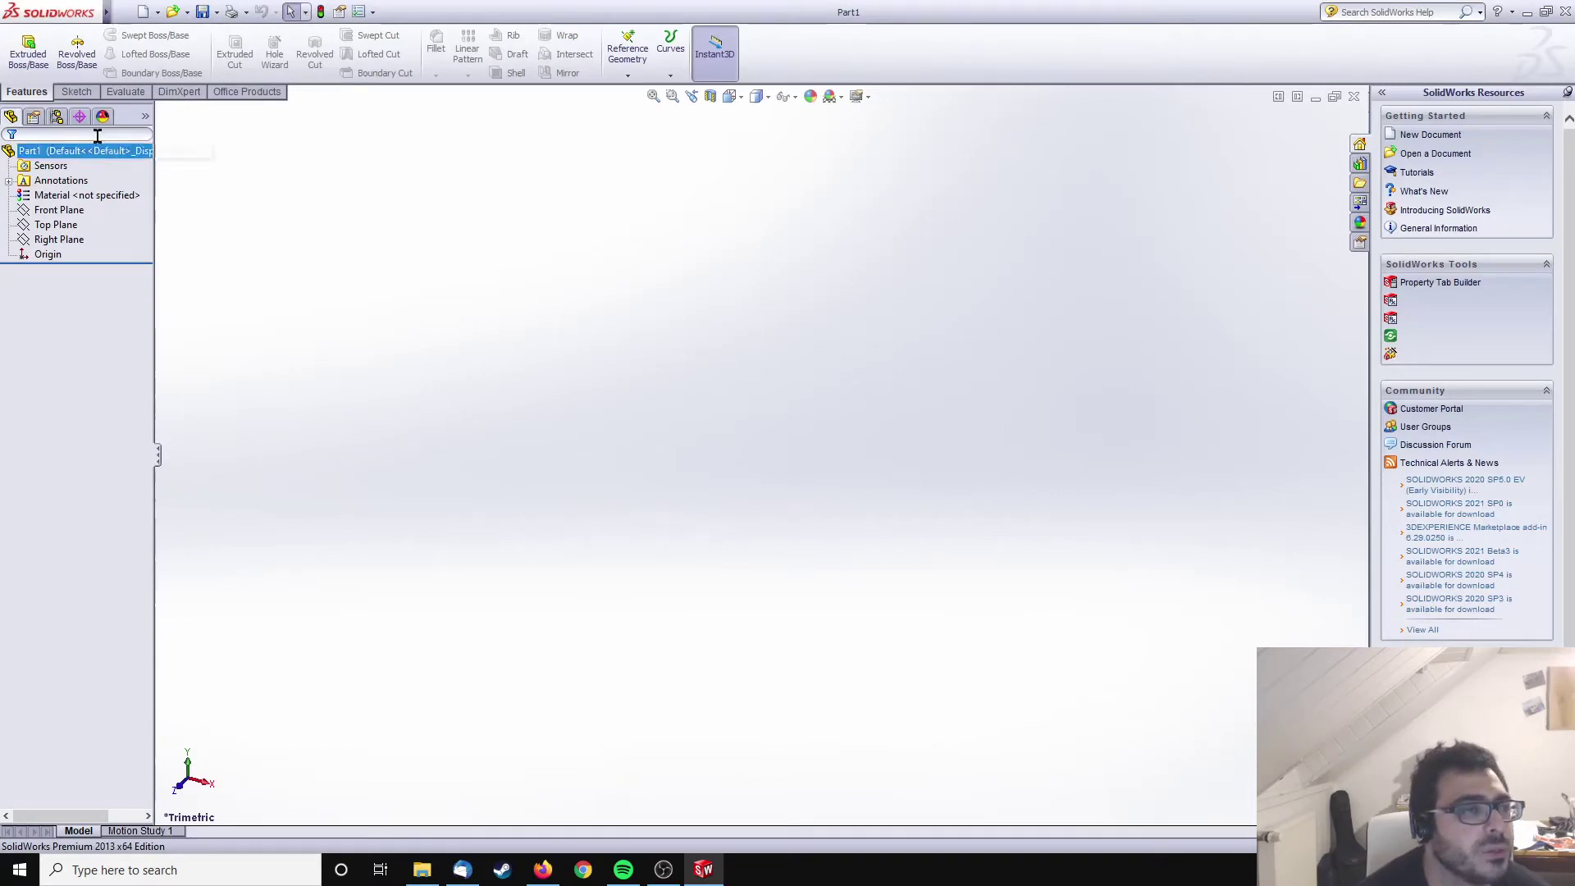
# - Draw a corner rectangle on the Front Plane with its first corner at the origin
pyautogui.click(76, 91)
pyautogui.click(21, 43)
pyautogui.click(556, 332)
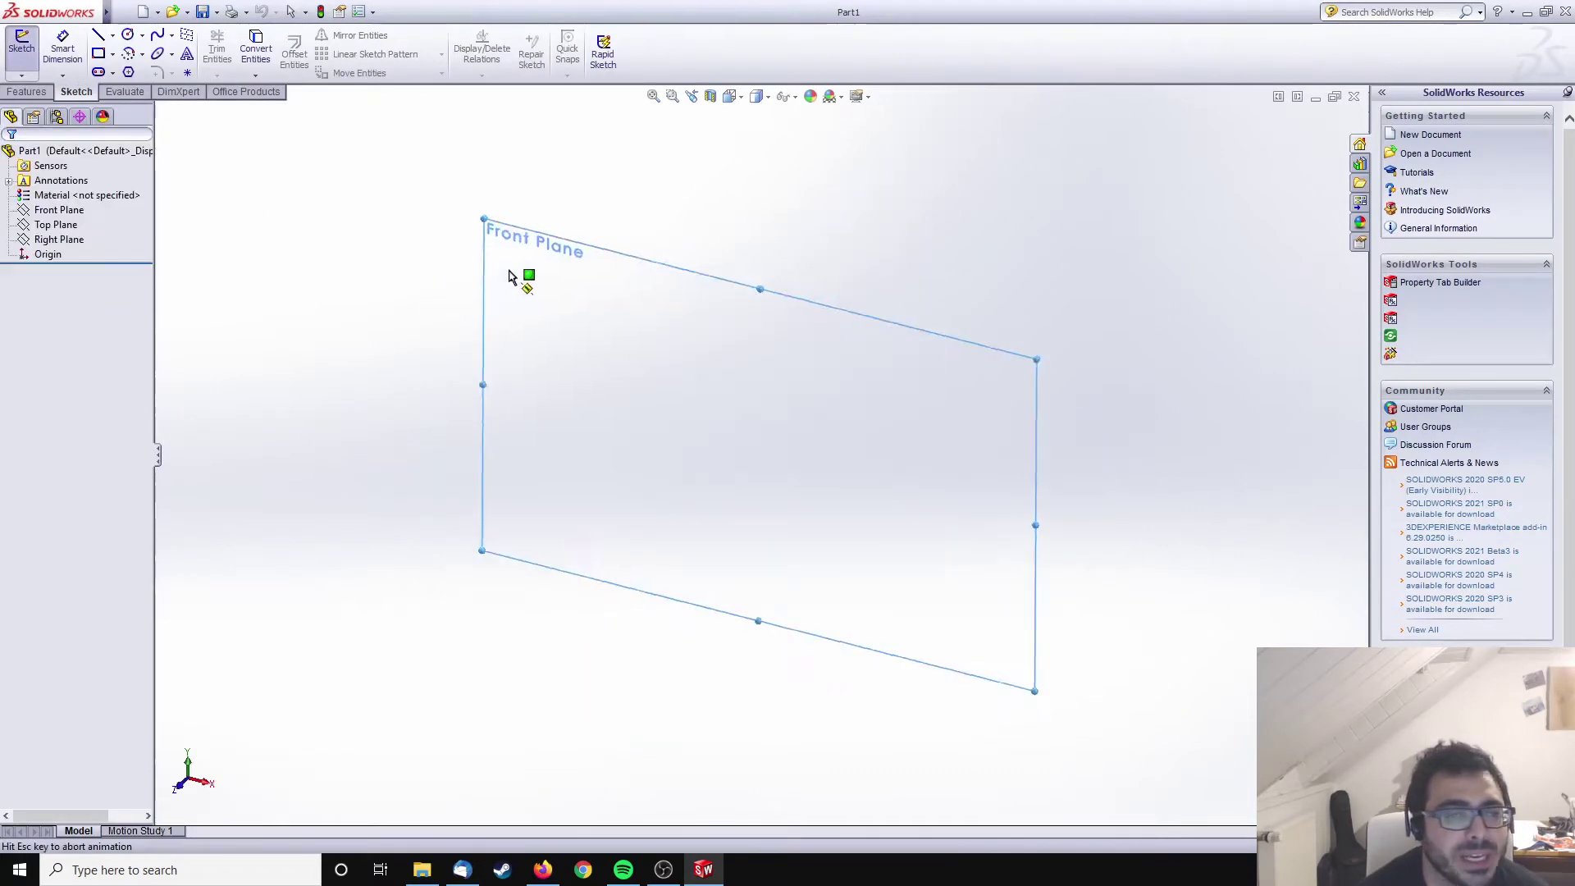
pyautogui.click(98, 54)
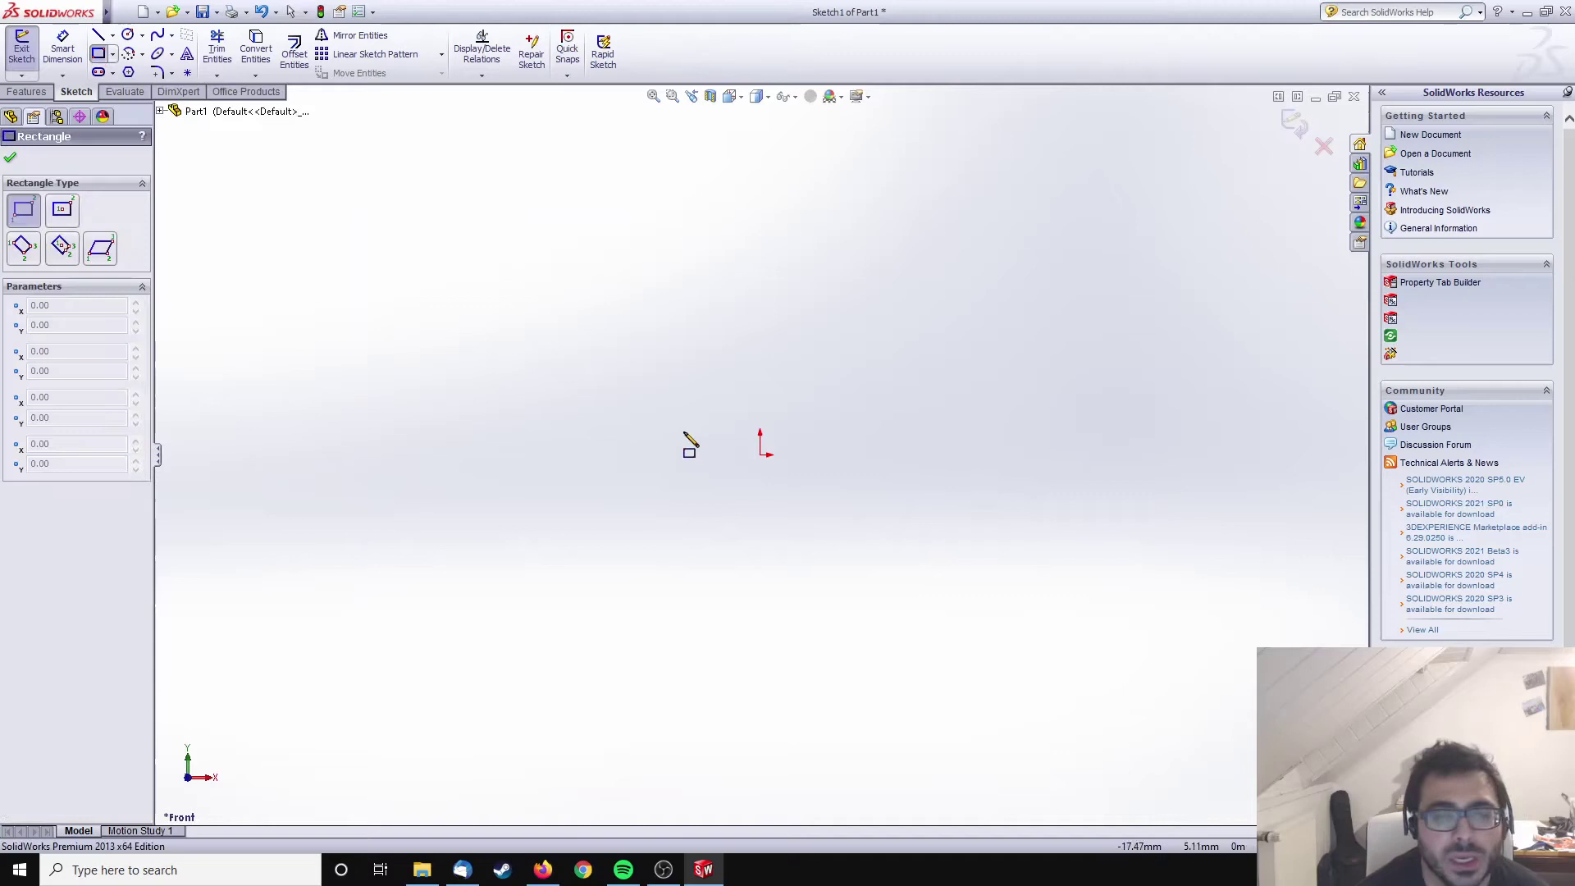
pyautogui.click(759, 454)
pyautogui.click(858, 353)
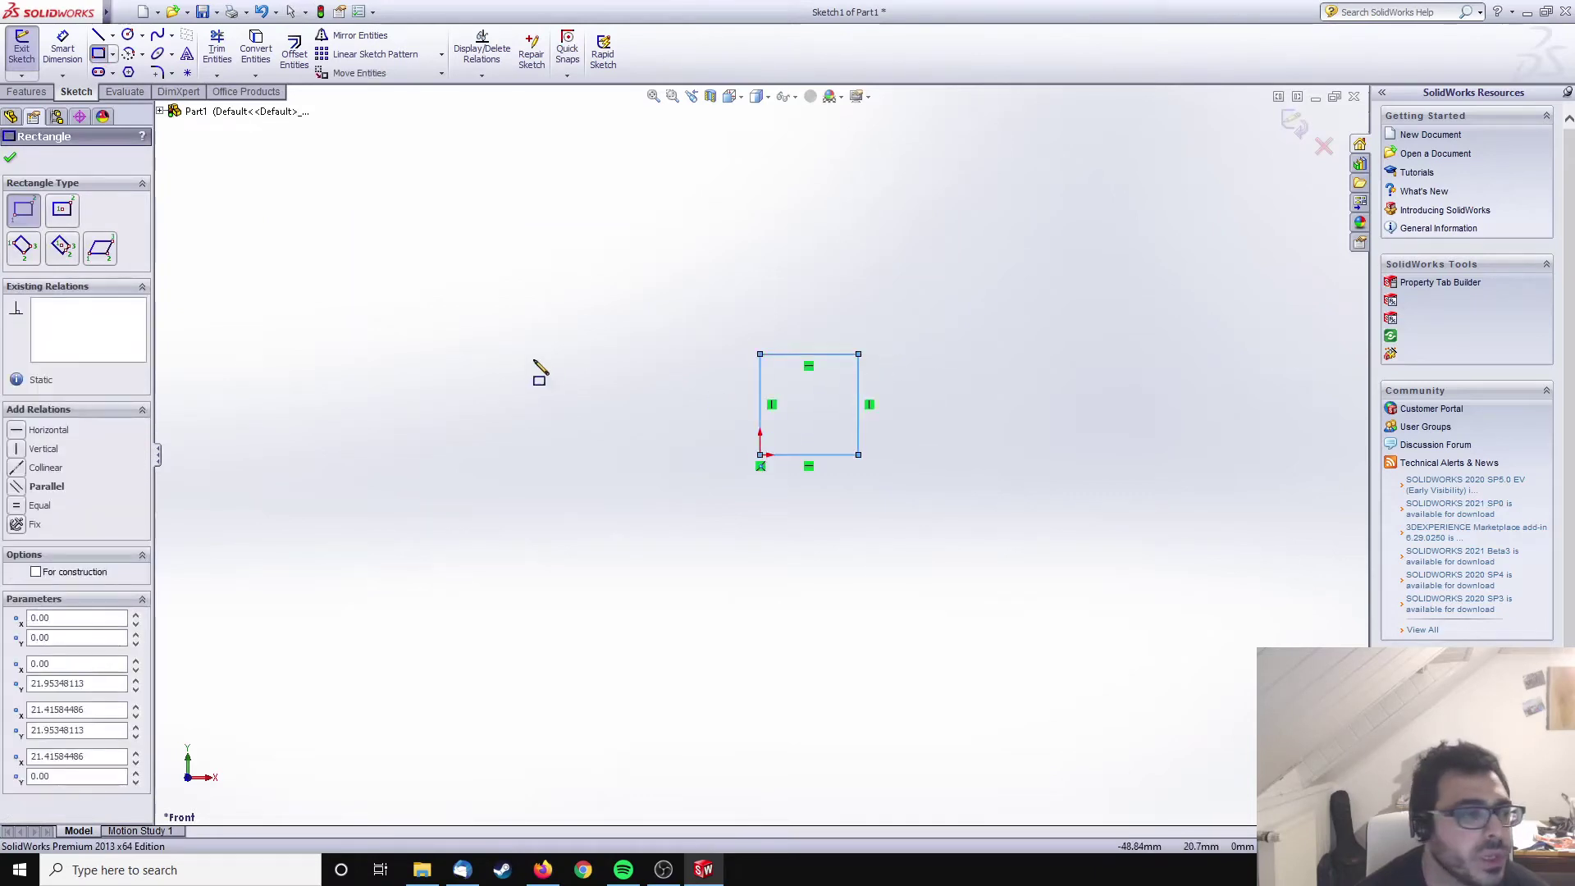
# - Dimension the rectangle's width and height to 20 mm each and exit the sketch
pyautogui.click(62, 49)
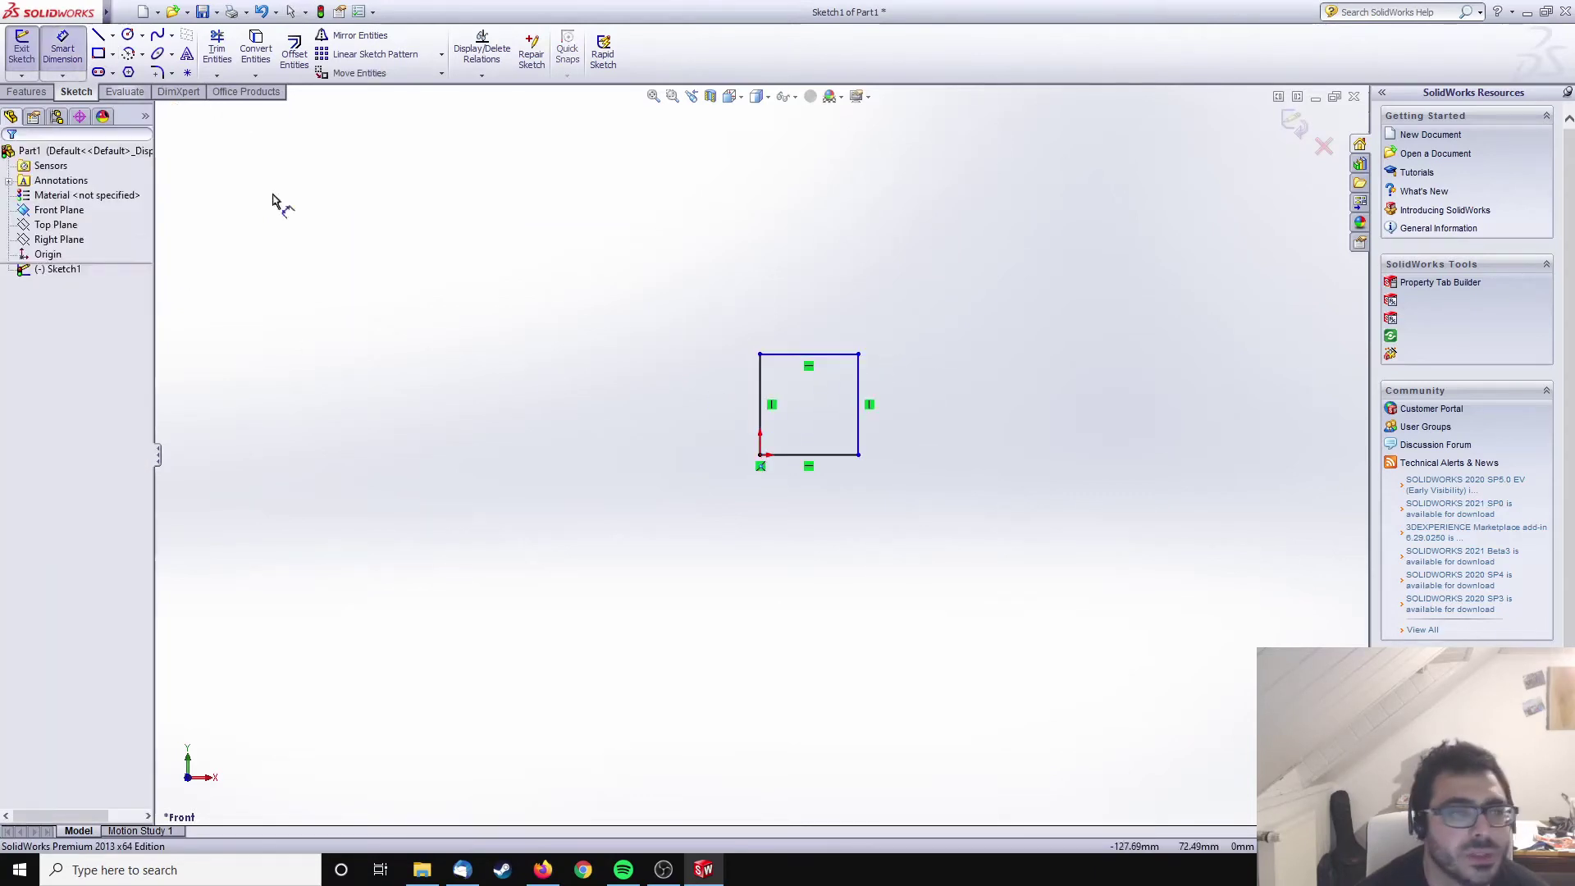
pyautogui.click(784, 354)
pyautogui.click(780, 293)
pyautogui.write('20')
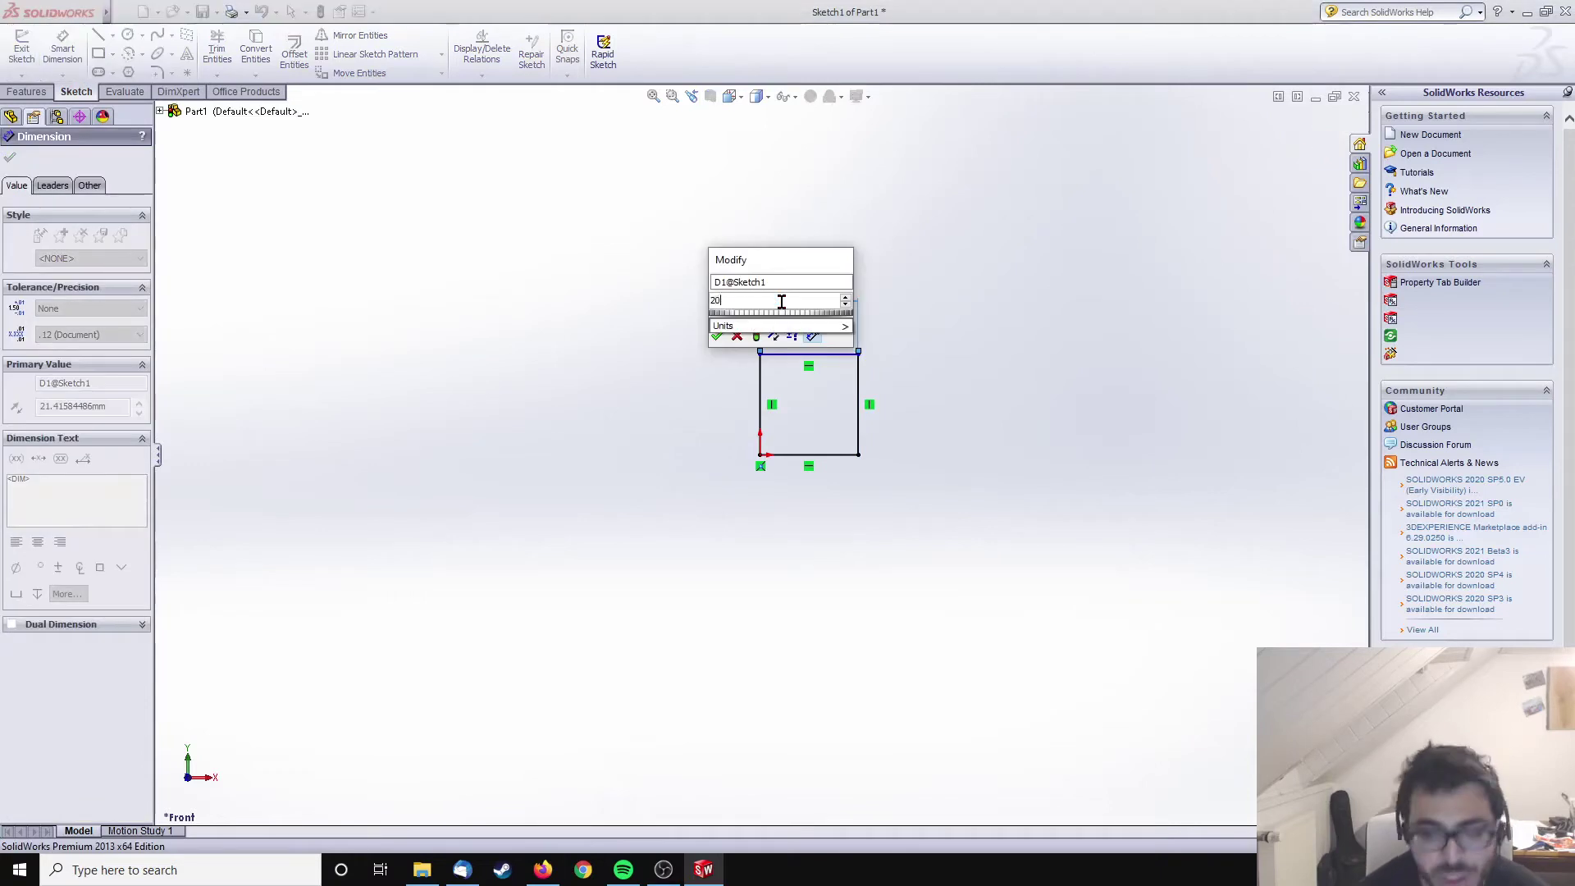
pyautogui.press('Return')
pyautogui.click(760, 404)
pyautogui.click(703, 410)
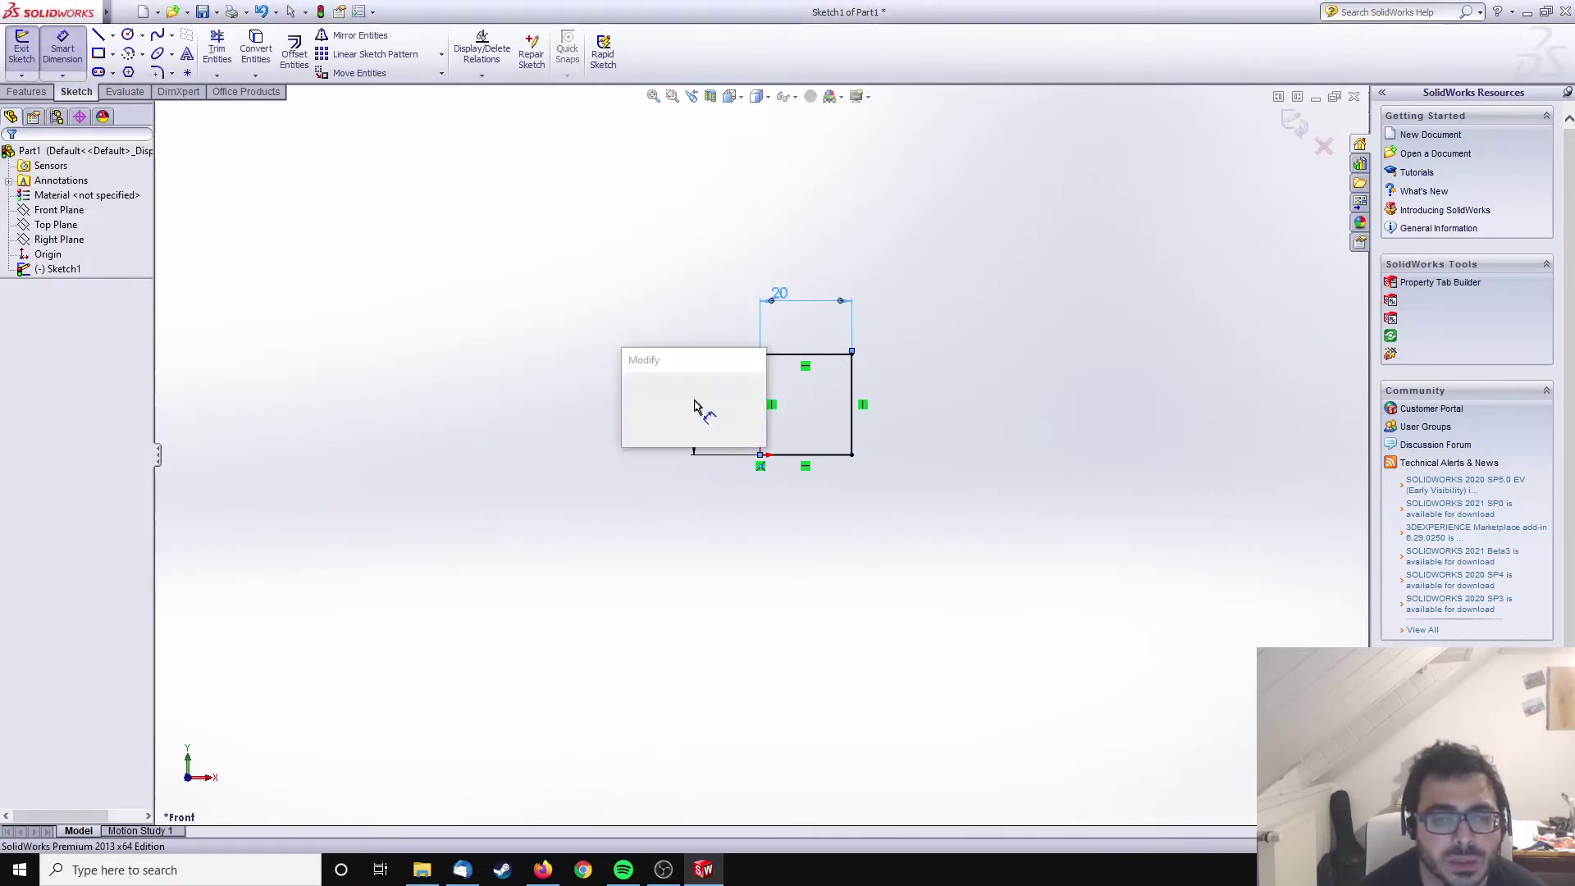
pyautogui.write('20')
pyautogui.press('Return')
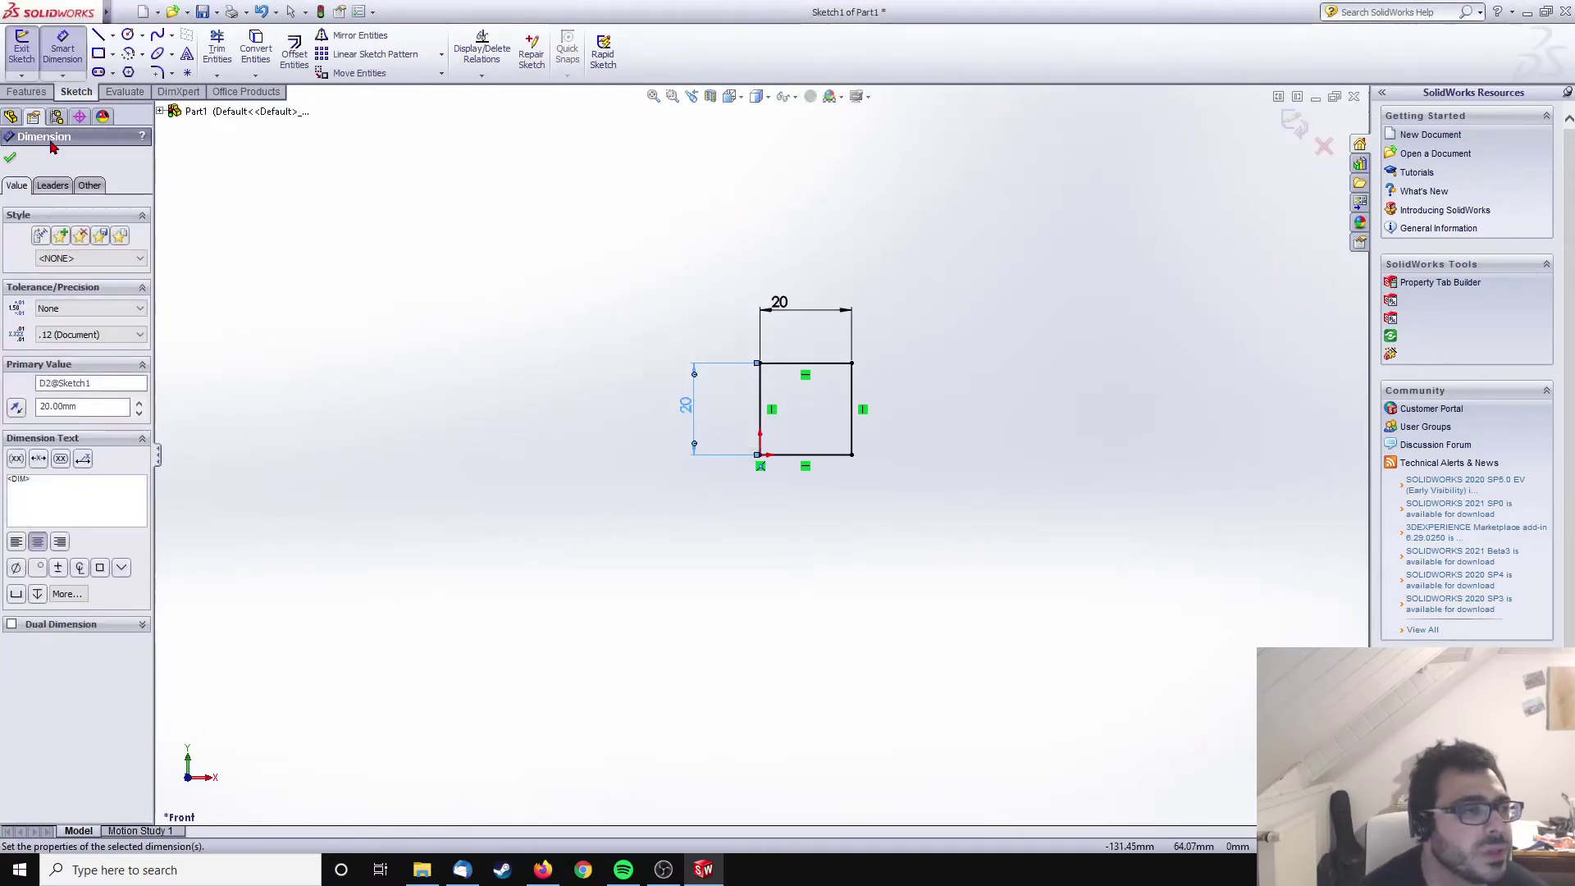
pyautogui.click(9, 157)
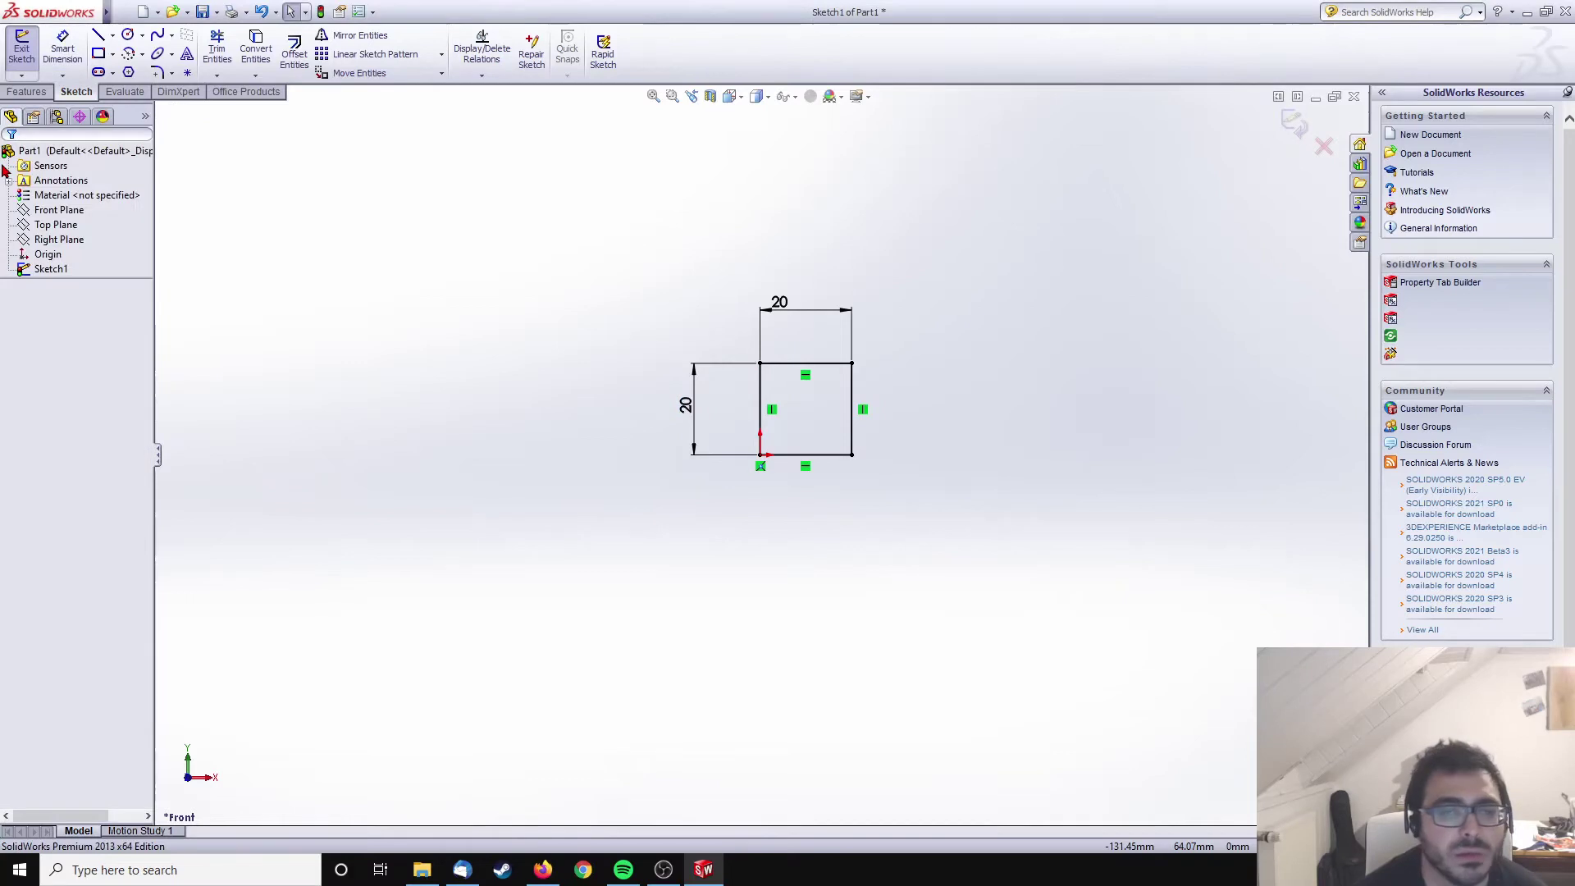
# - Extrude the 20 × 20 square 248 mm into a long bar
pyautogui.click(27, 91)
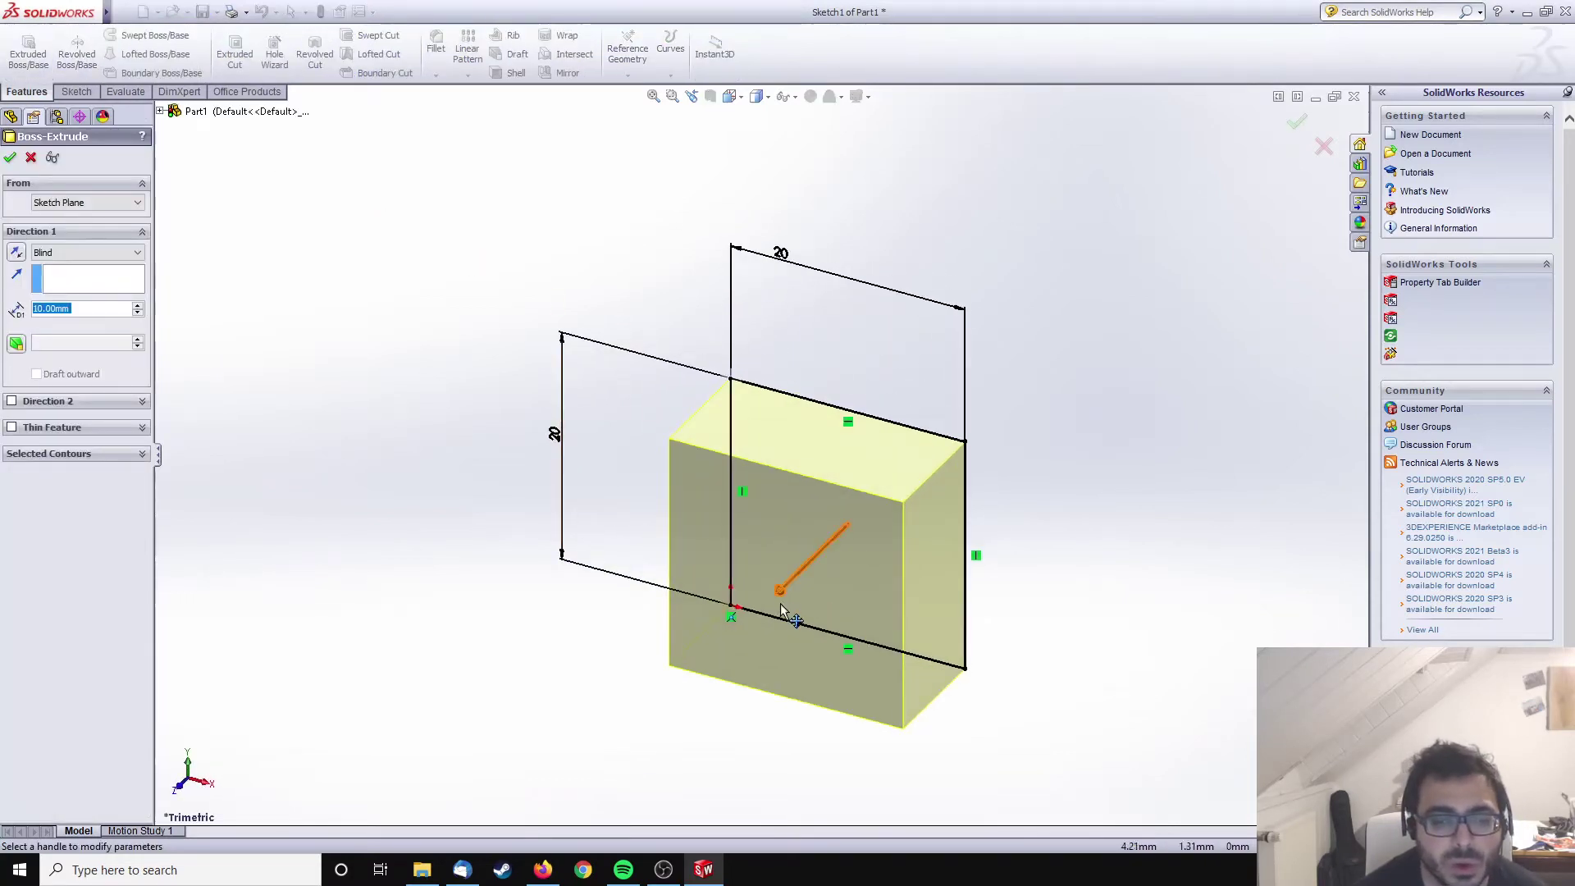
pyautogui.moveTo(788, 566); pyautogui.dragTo(446, 717)
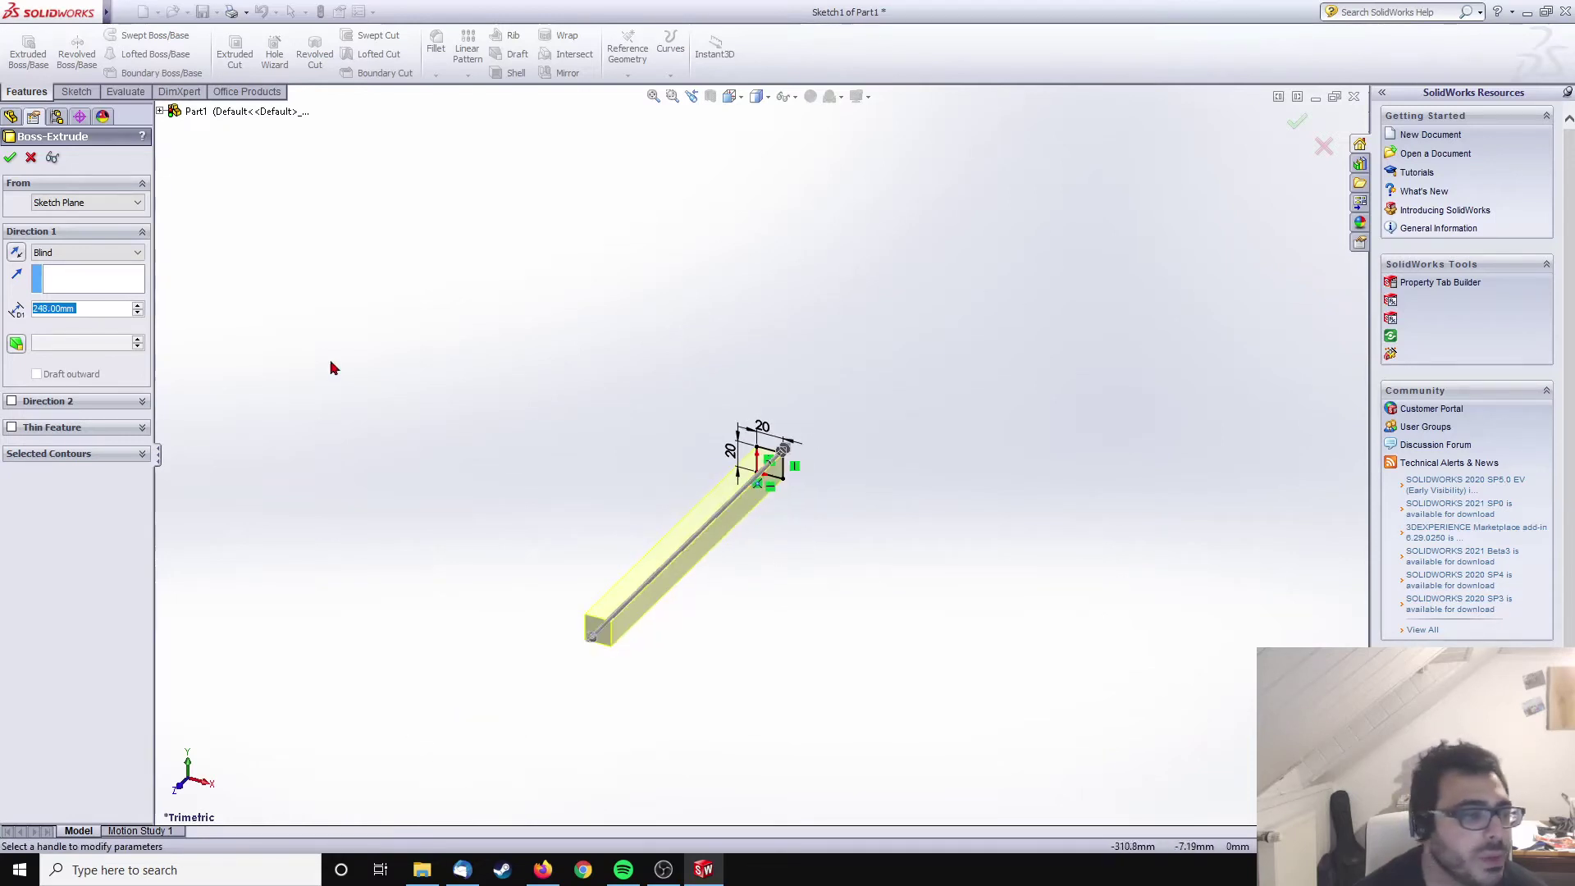
pyautogui.click(10, 161)
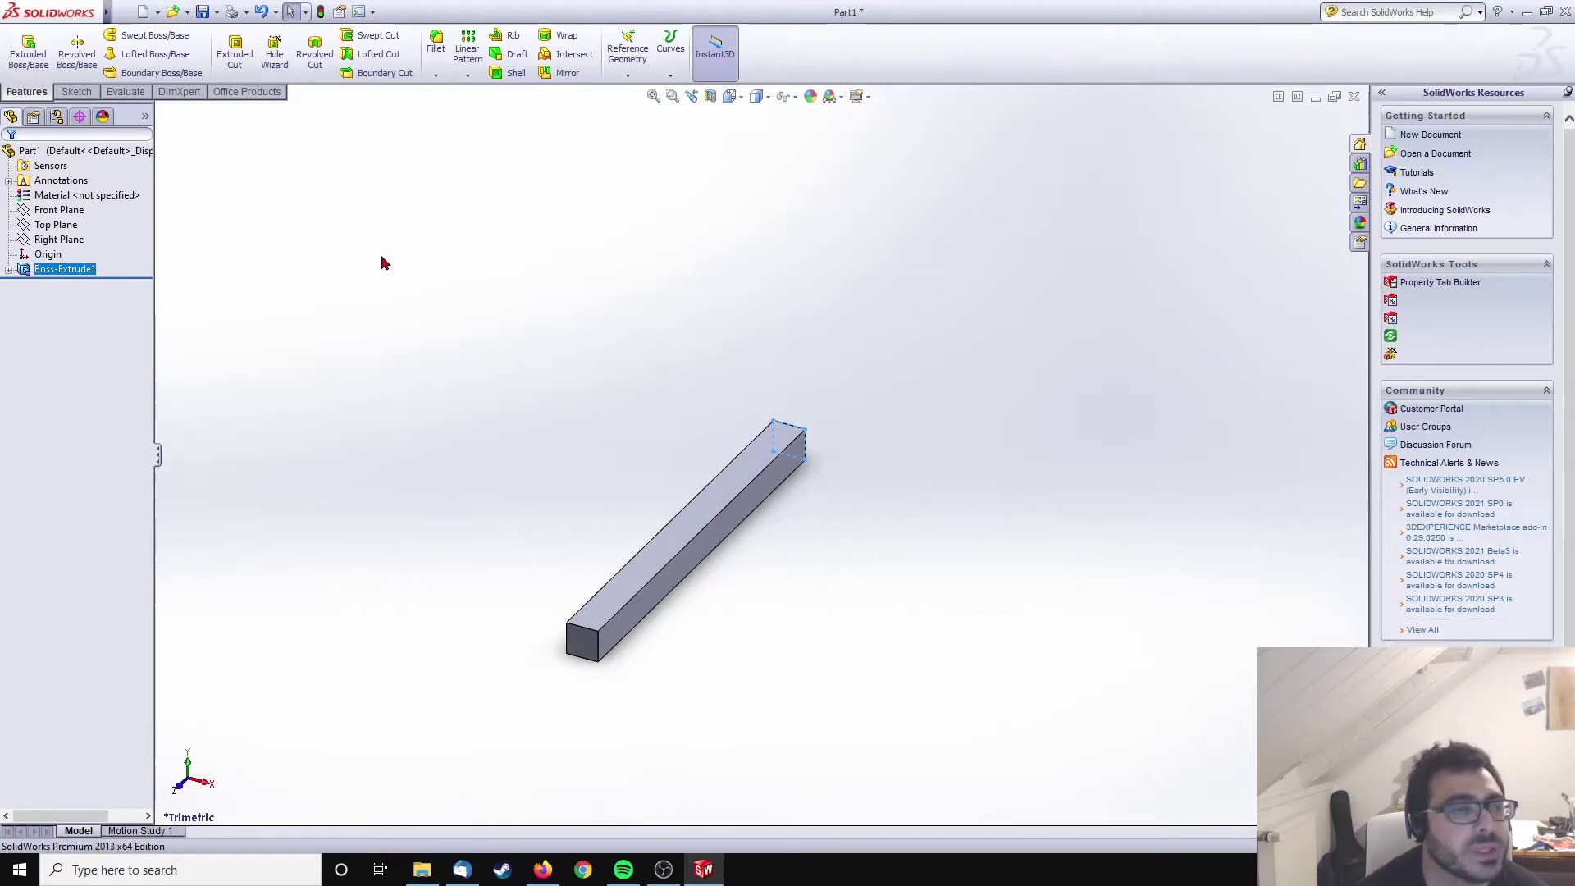
# - Draw a center rectangle on the bar's end face, extending beyond the bar
pyautogui.click(76, 91)
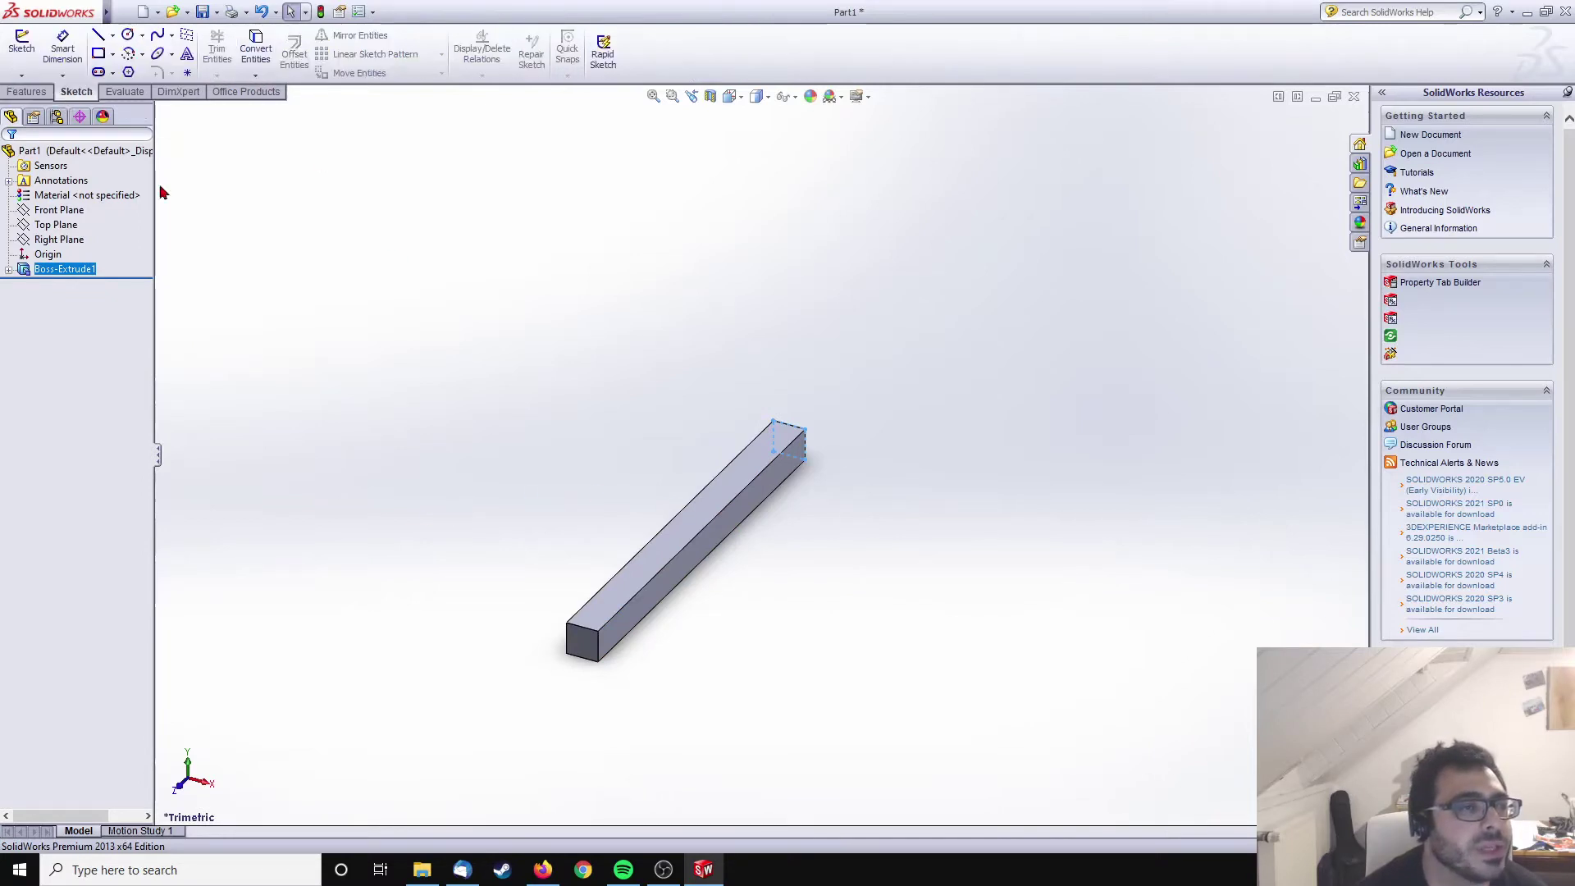
pyautogui.click(584, 654)
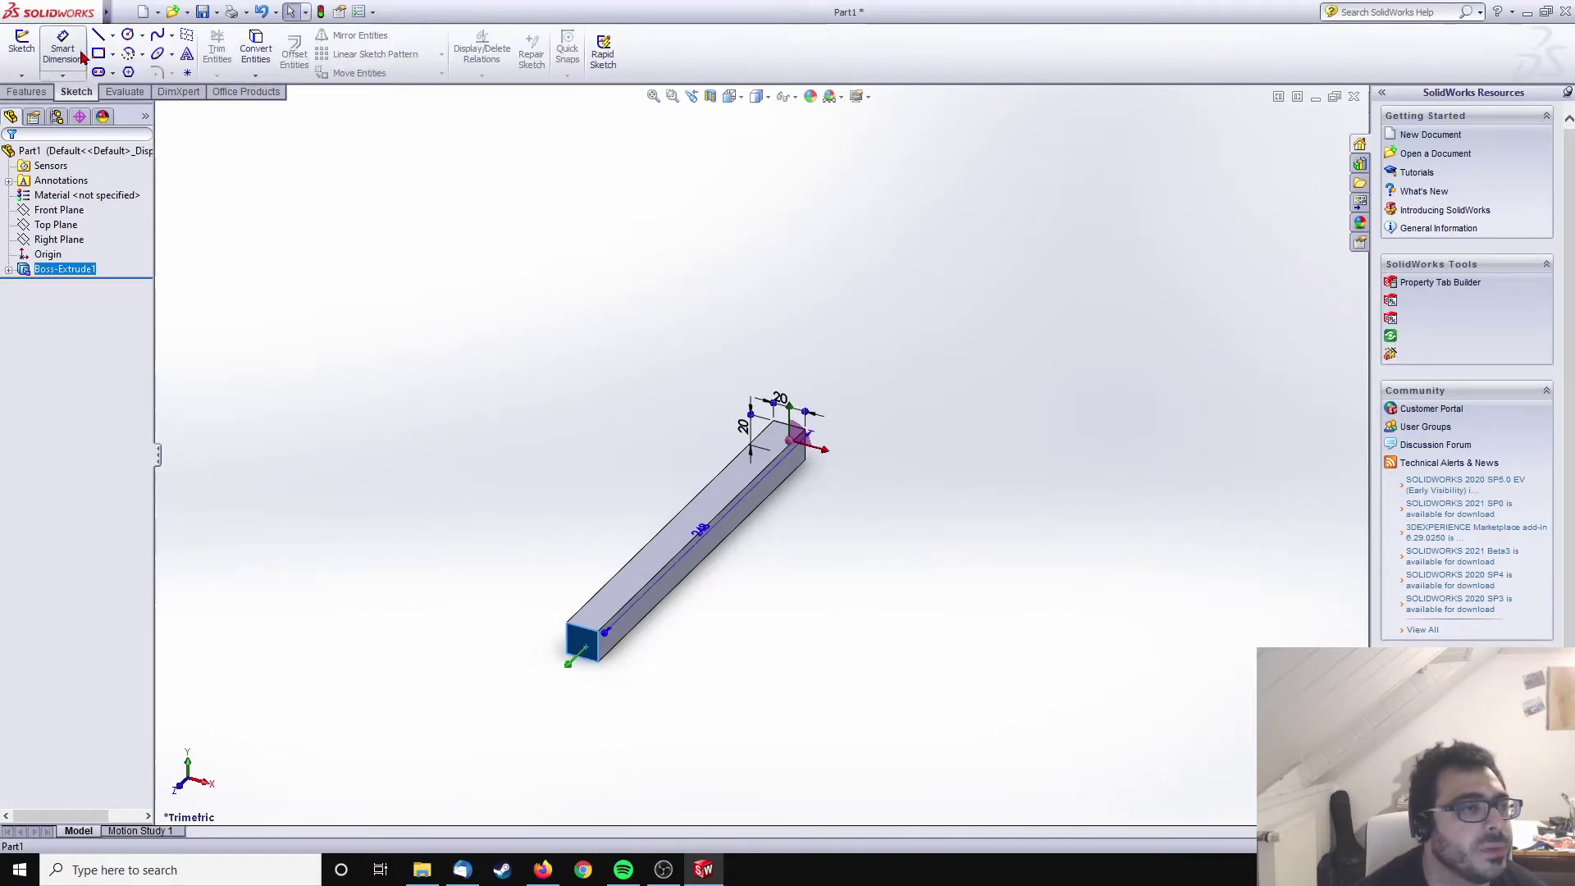
pyautogui.click(21, 42)
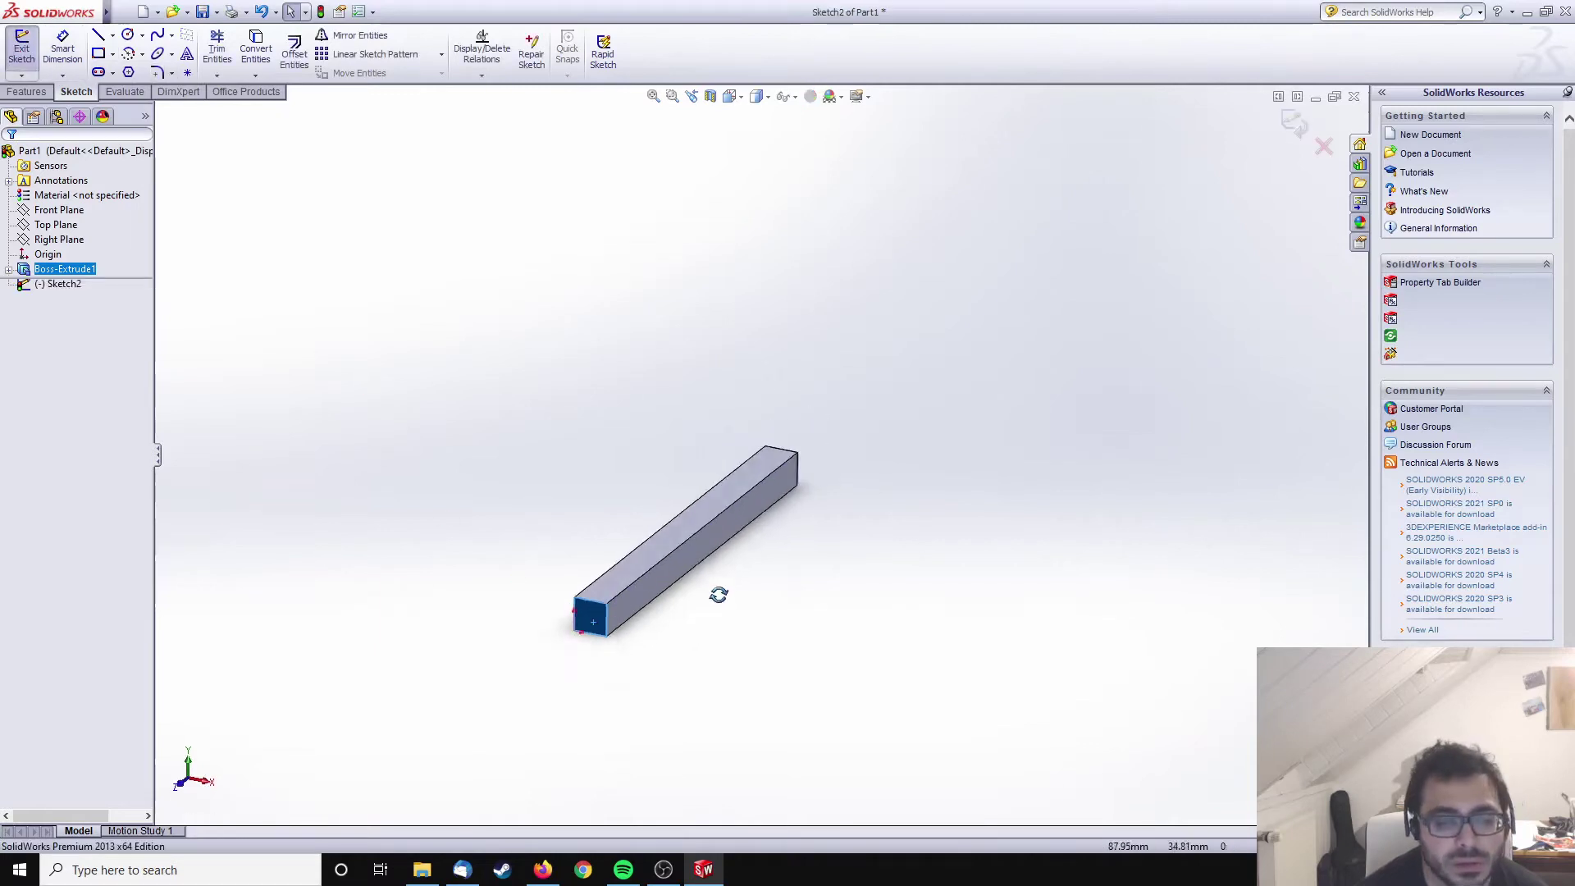
pyautogui.click(97, 55)
pyautogui.click(112, 54)
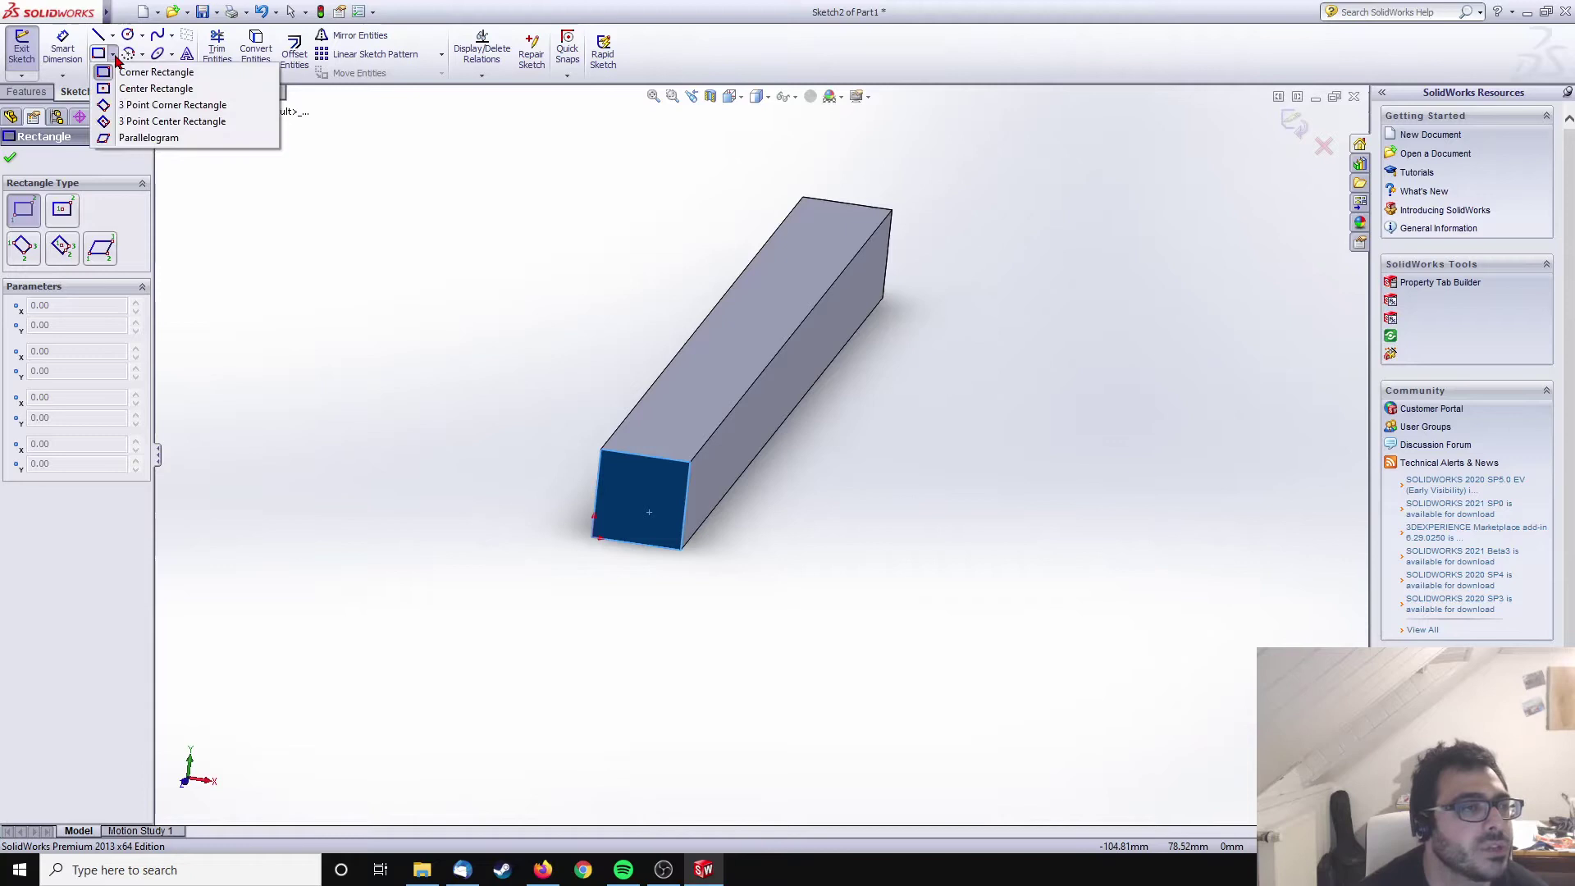
pyautogui.click(148, 89)
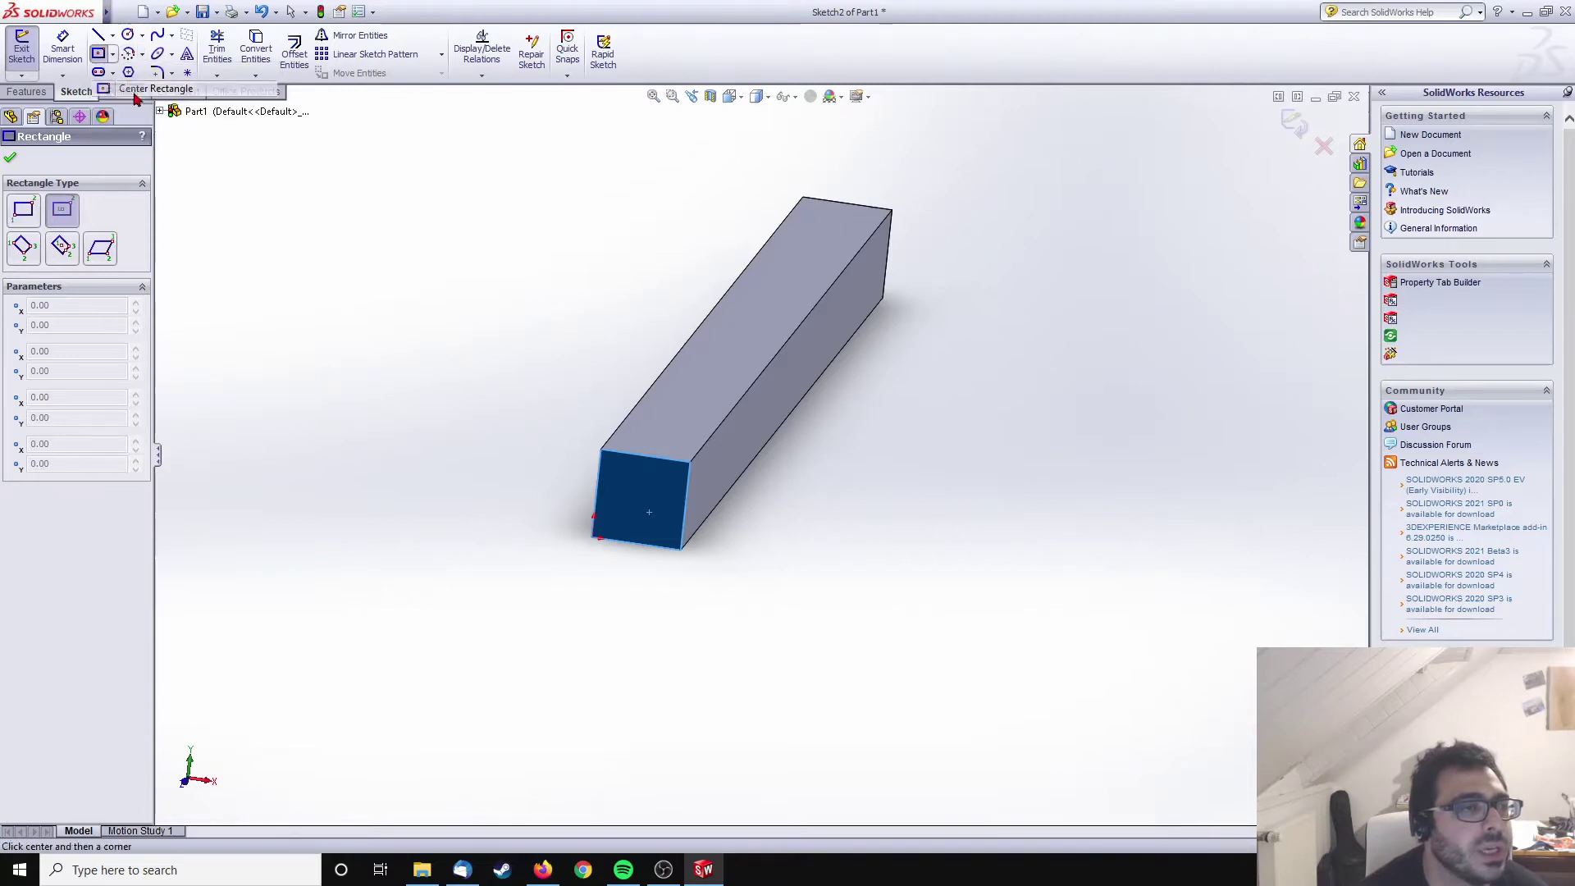
pyautogui.click(637, 502)
pyautogui.click(777, 354)
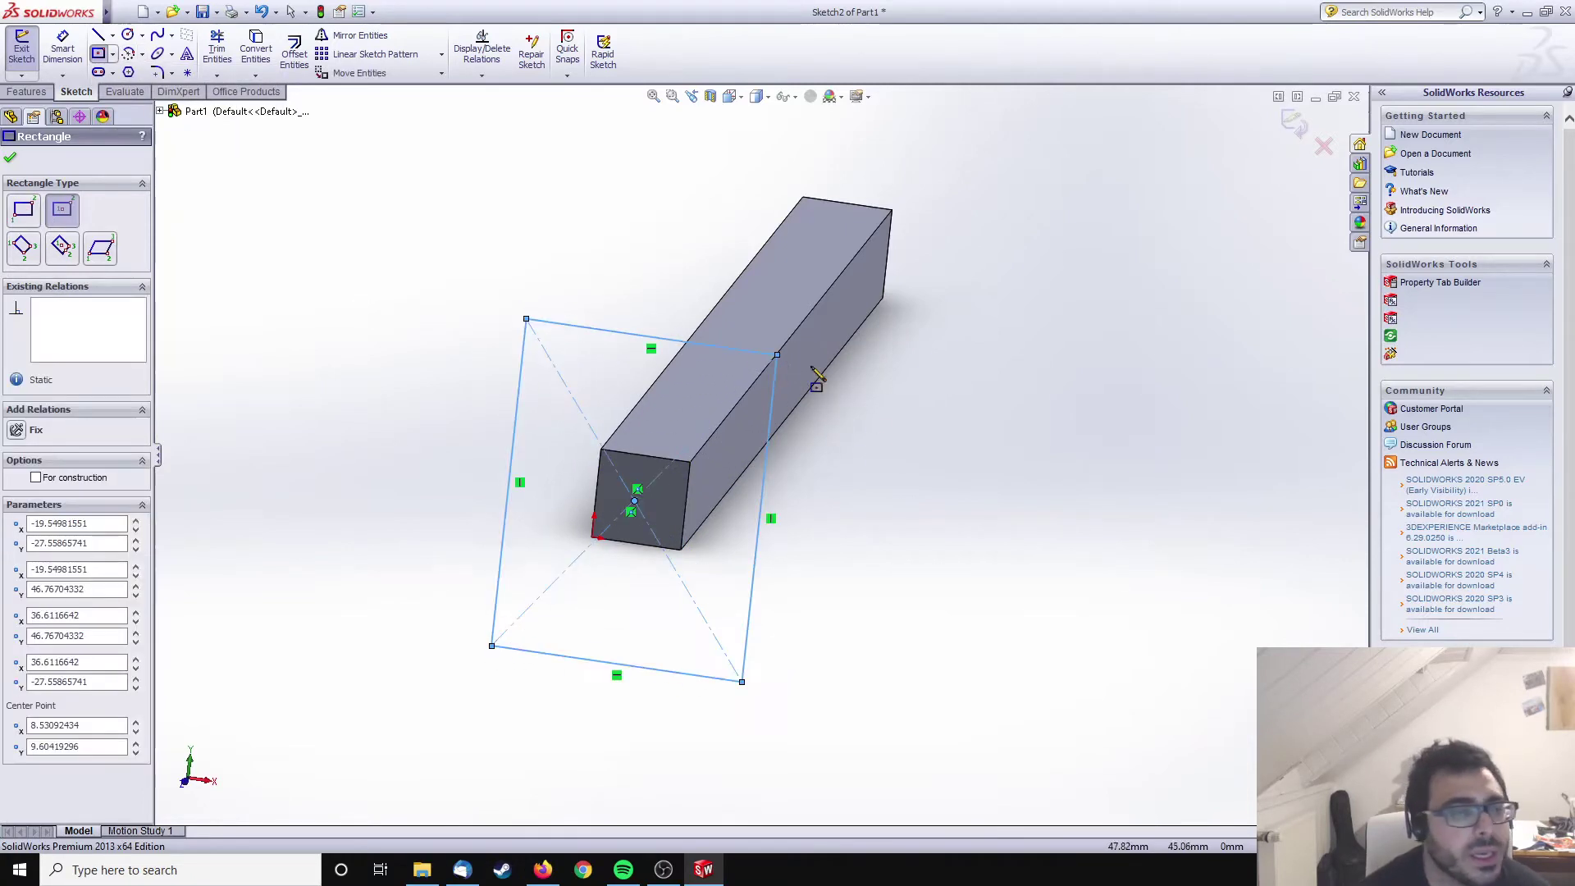
pyautogui.press('Escape')
# - Dimension the rectangle to 60 mm high and 30 mm wide
pyautogui.click(62, 50)
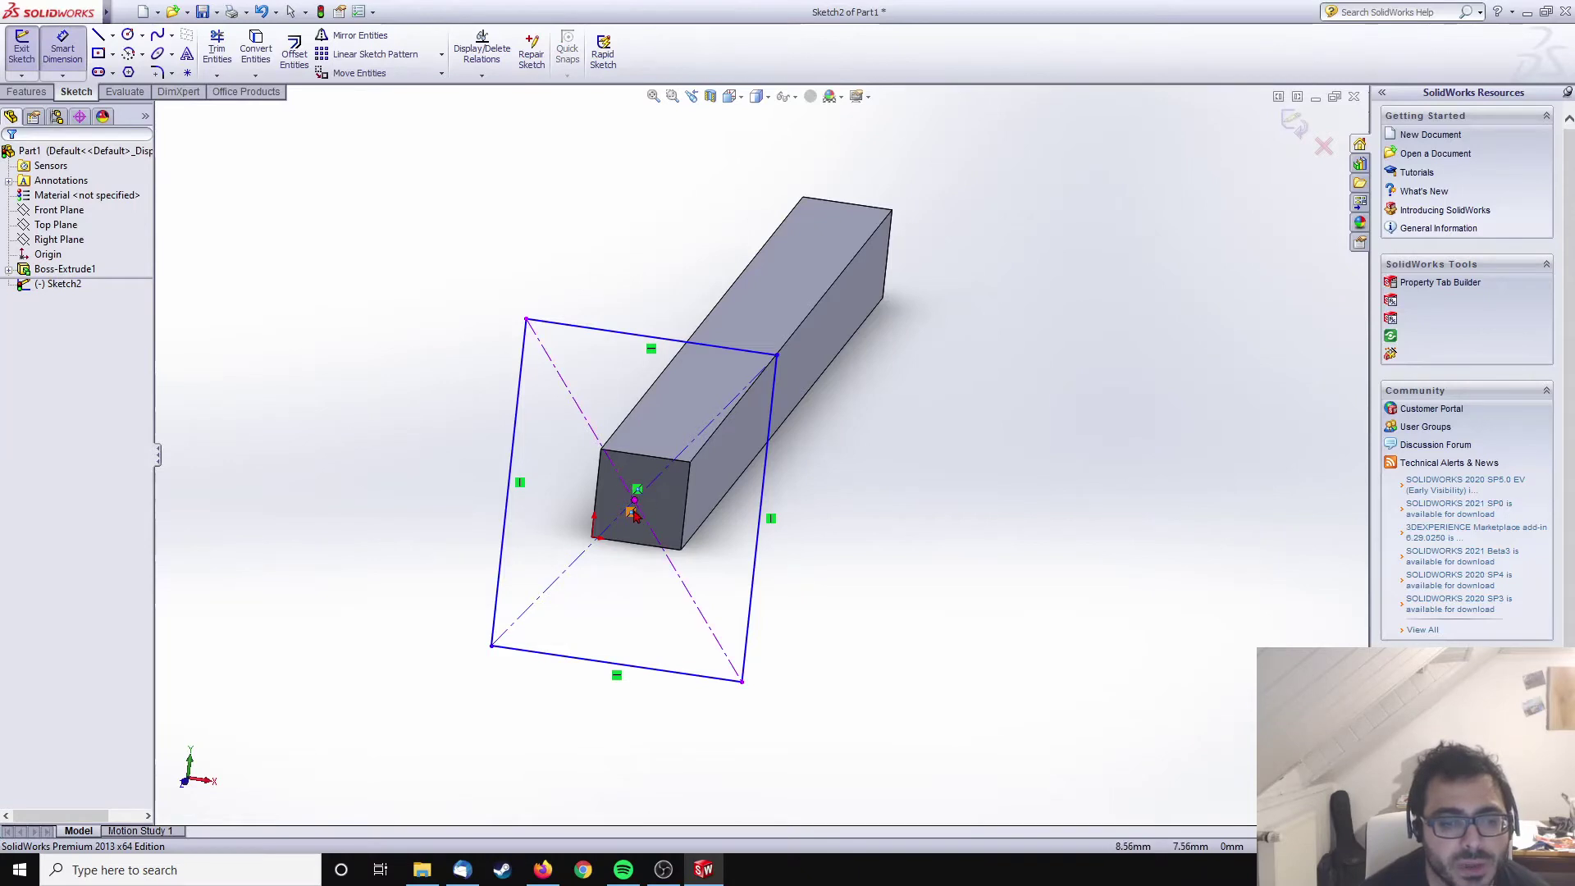
pyautogui.click(502, 485)
pyautogui.click(397, 447)
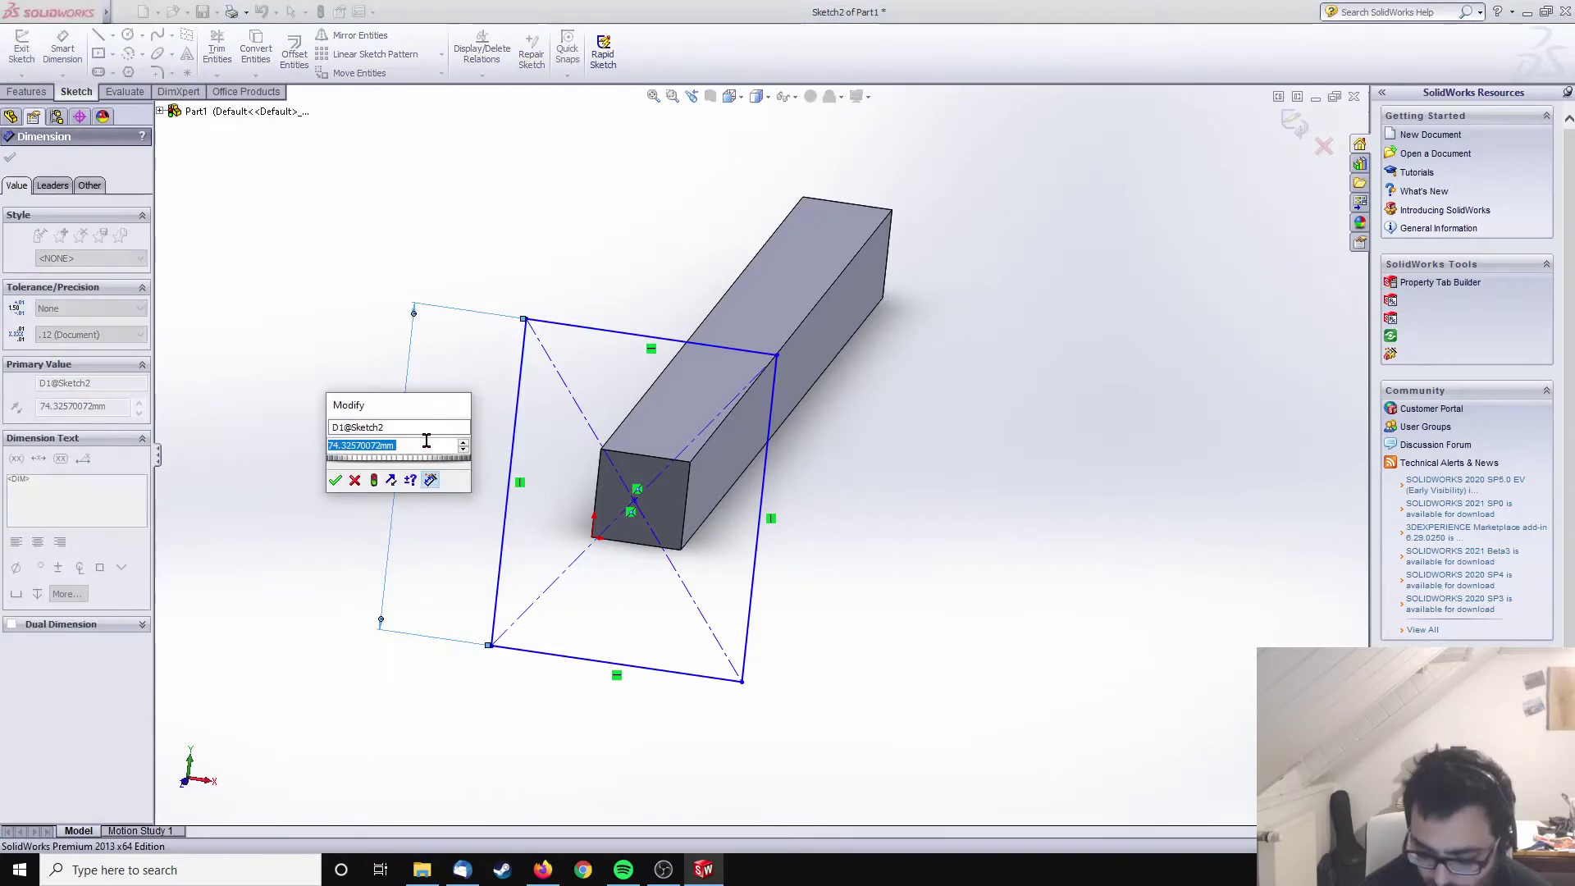
pyautogui.write('60')
pyautogui.press('Return')
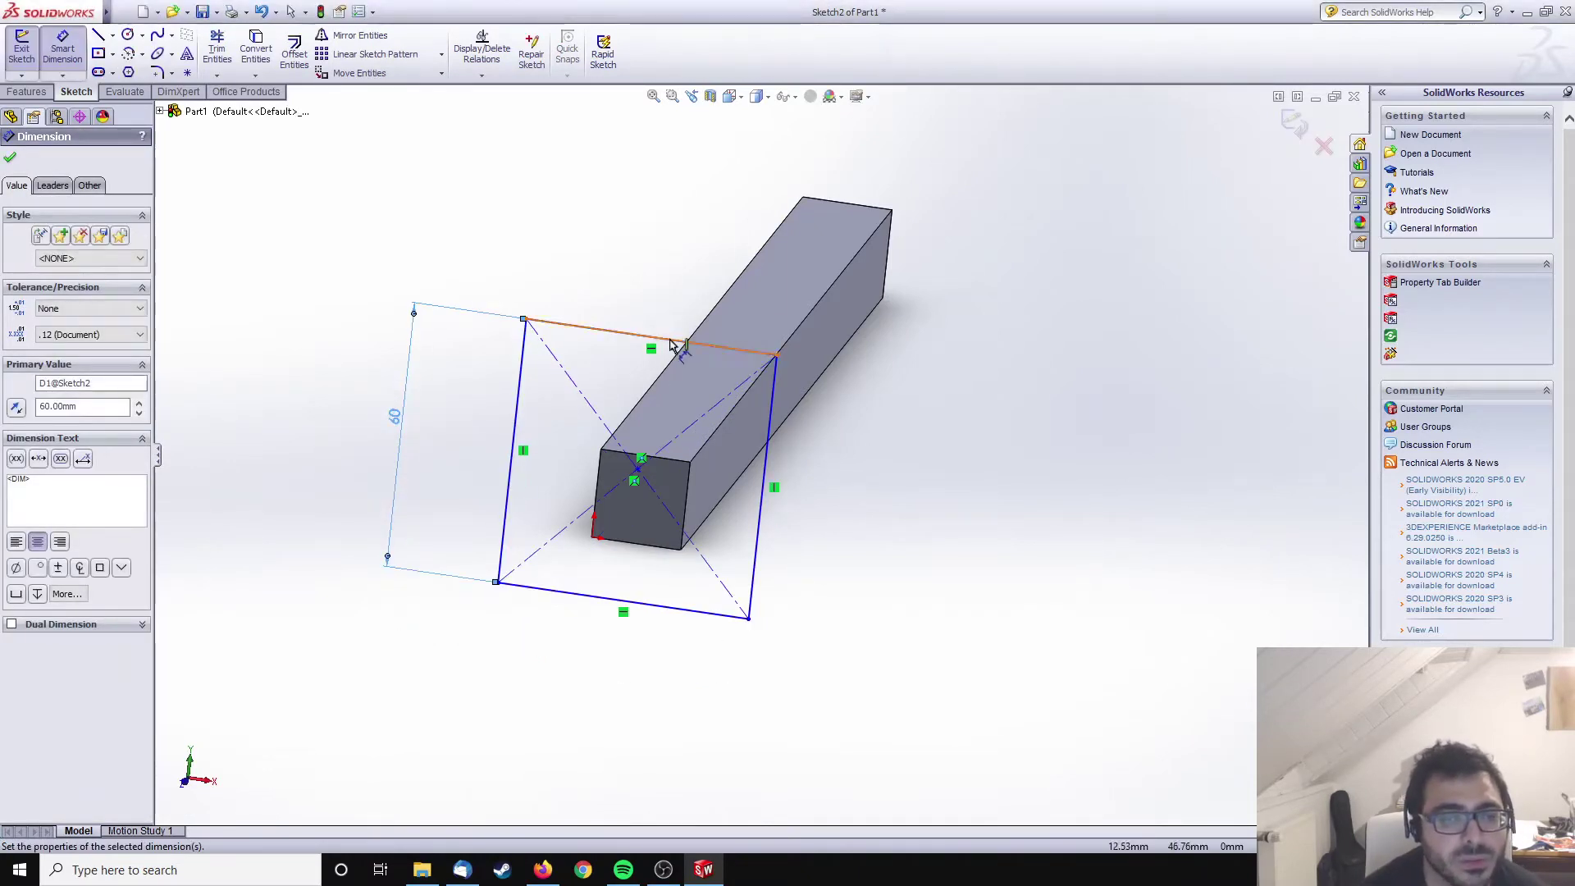
pyautogui.click(670, 346)
pyautogui.click(660, 280)
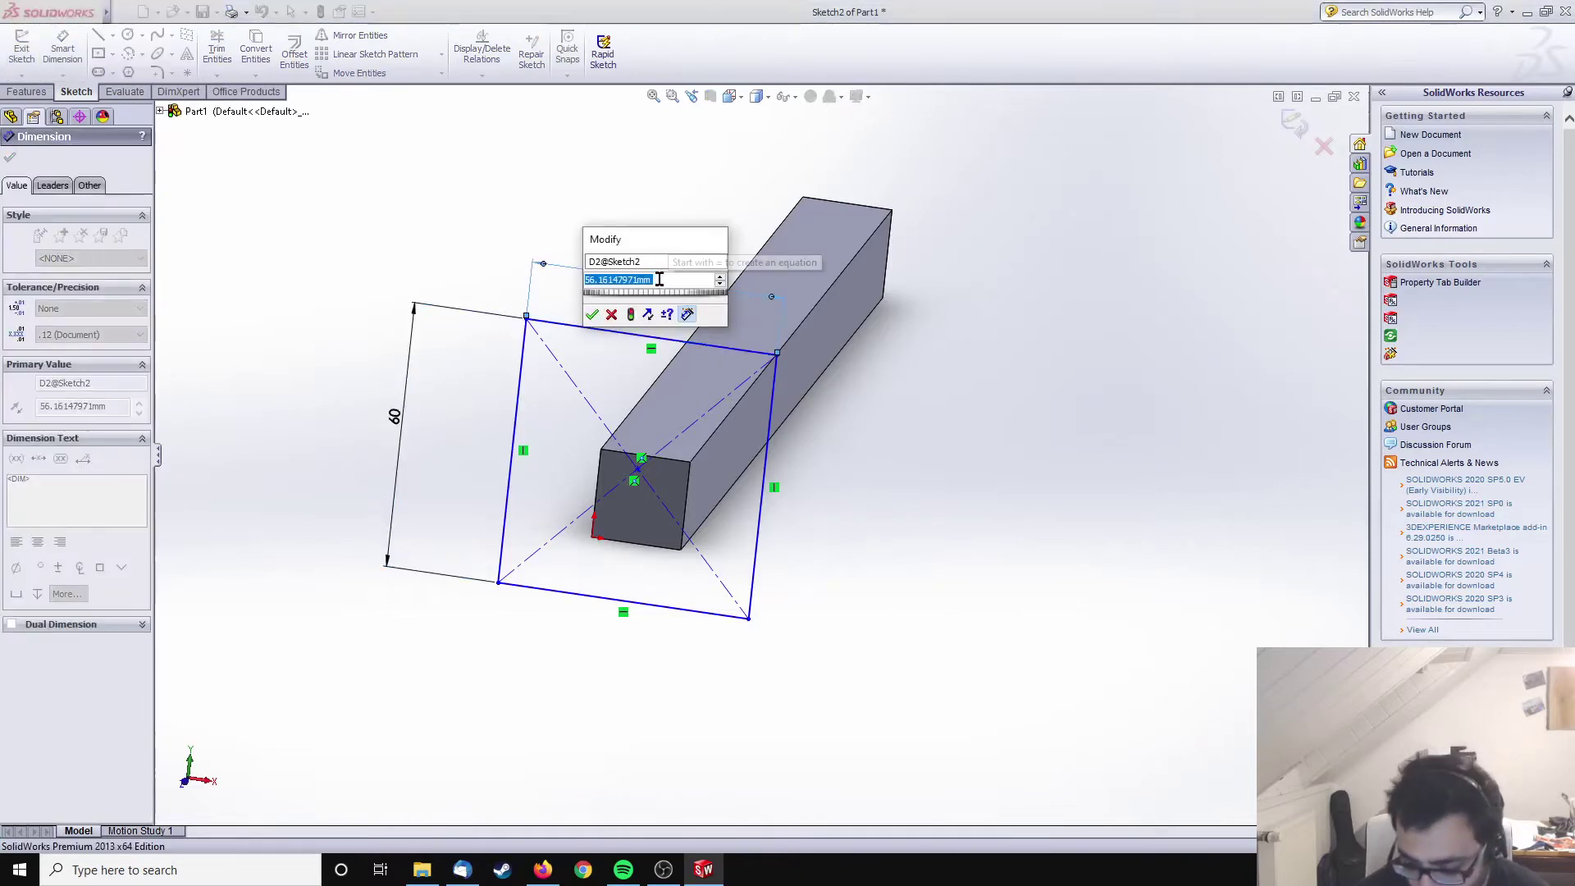
pyautogui.write('30')
pyautogui.press('Return')
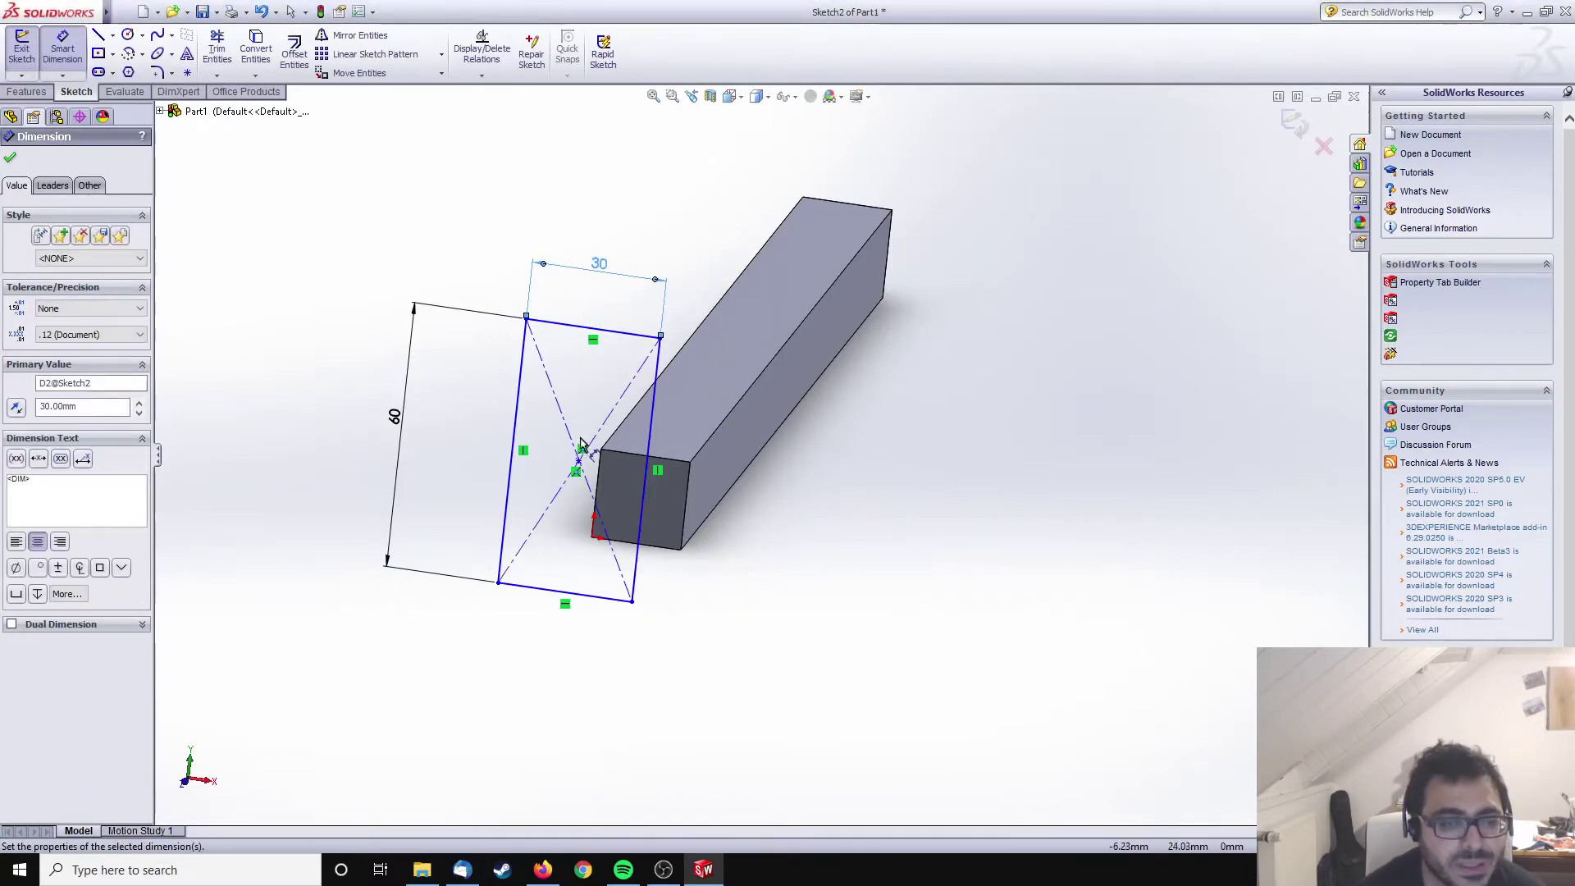
pyautogui.press('Escape')
# - Draw a vertical line from the rectangle's centre and adjust the centre point
pyautogui.press('l')
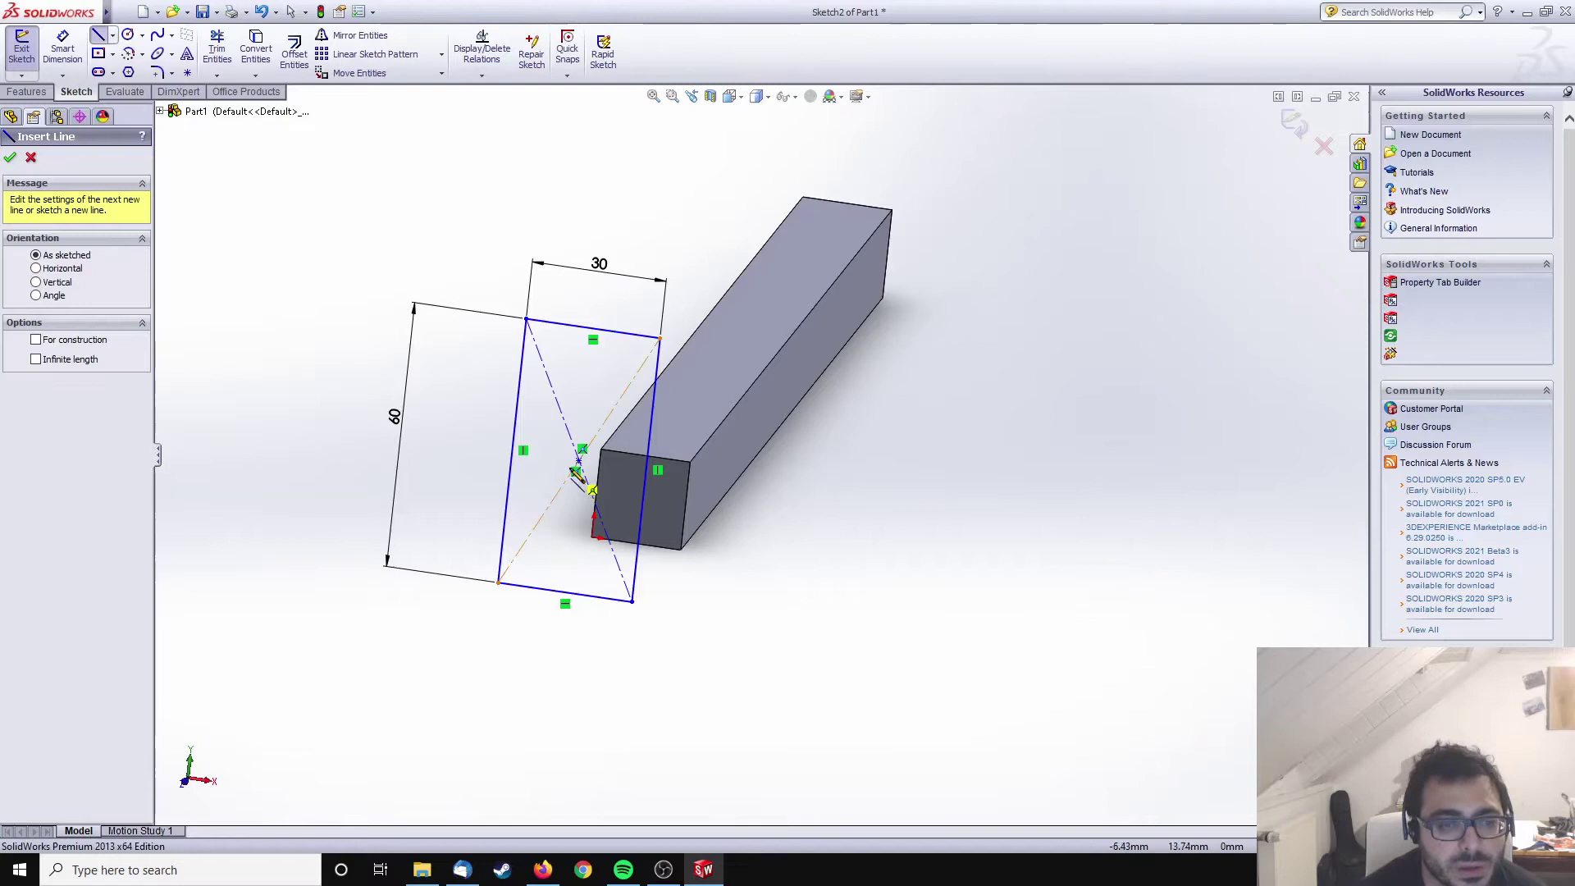
pyautogui.click(584, 461)
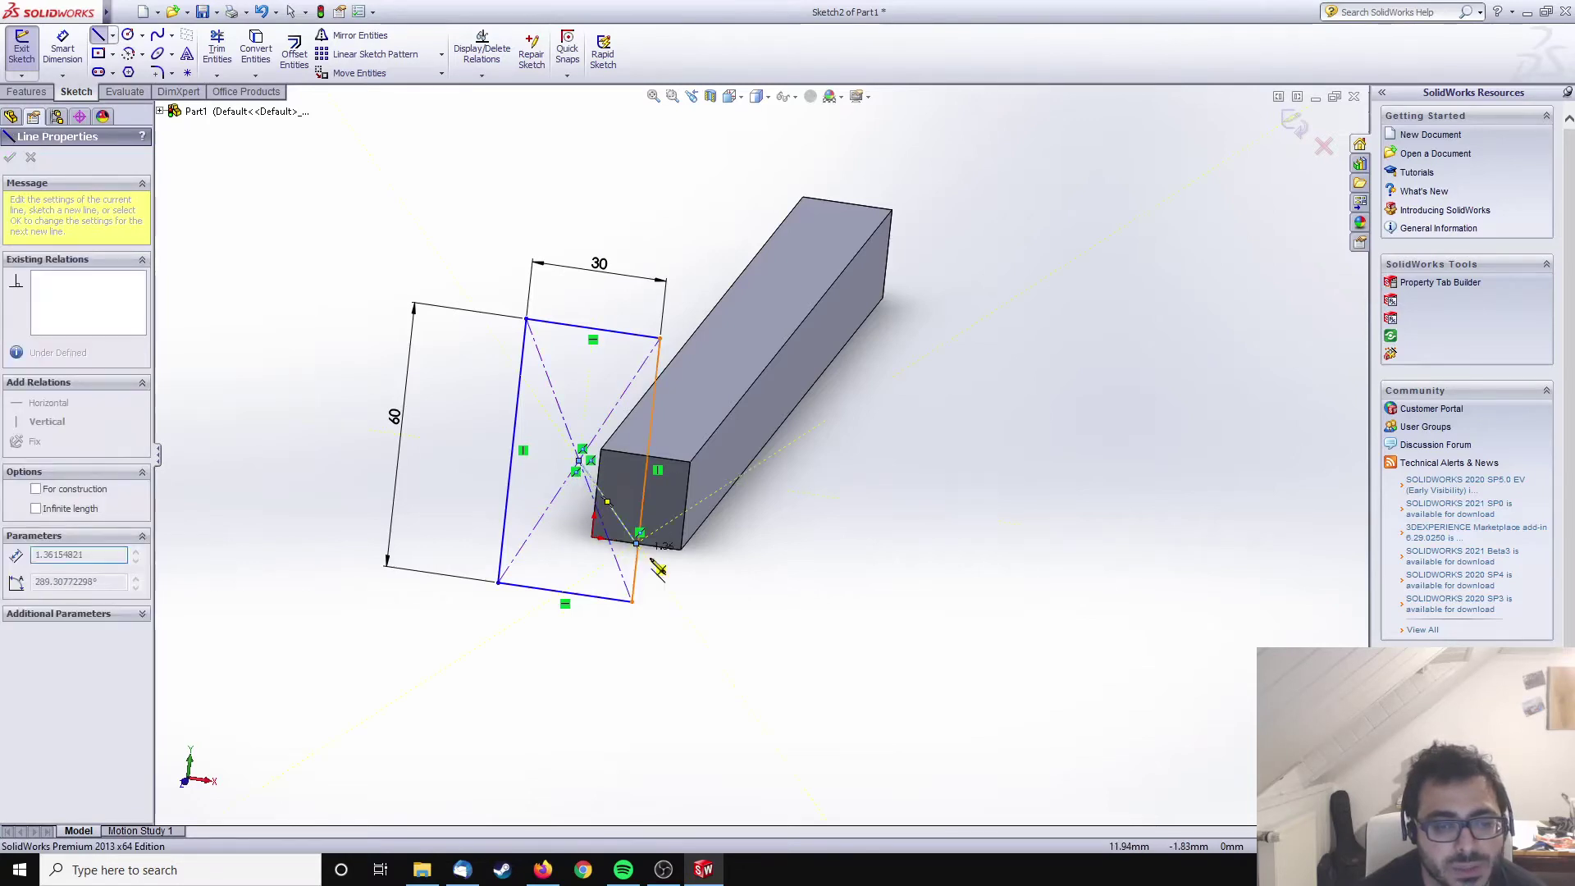
pyautogui.click(638, 538)
pyautogui.press('Escape')
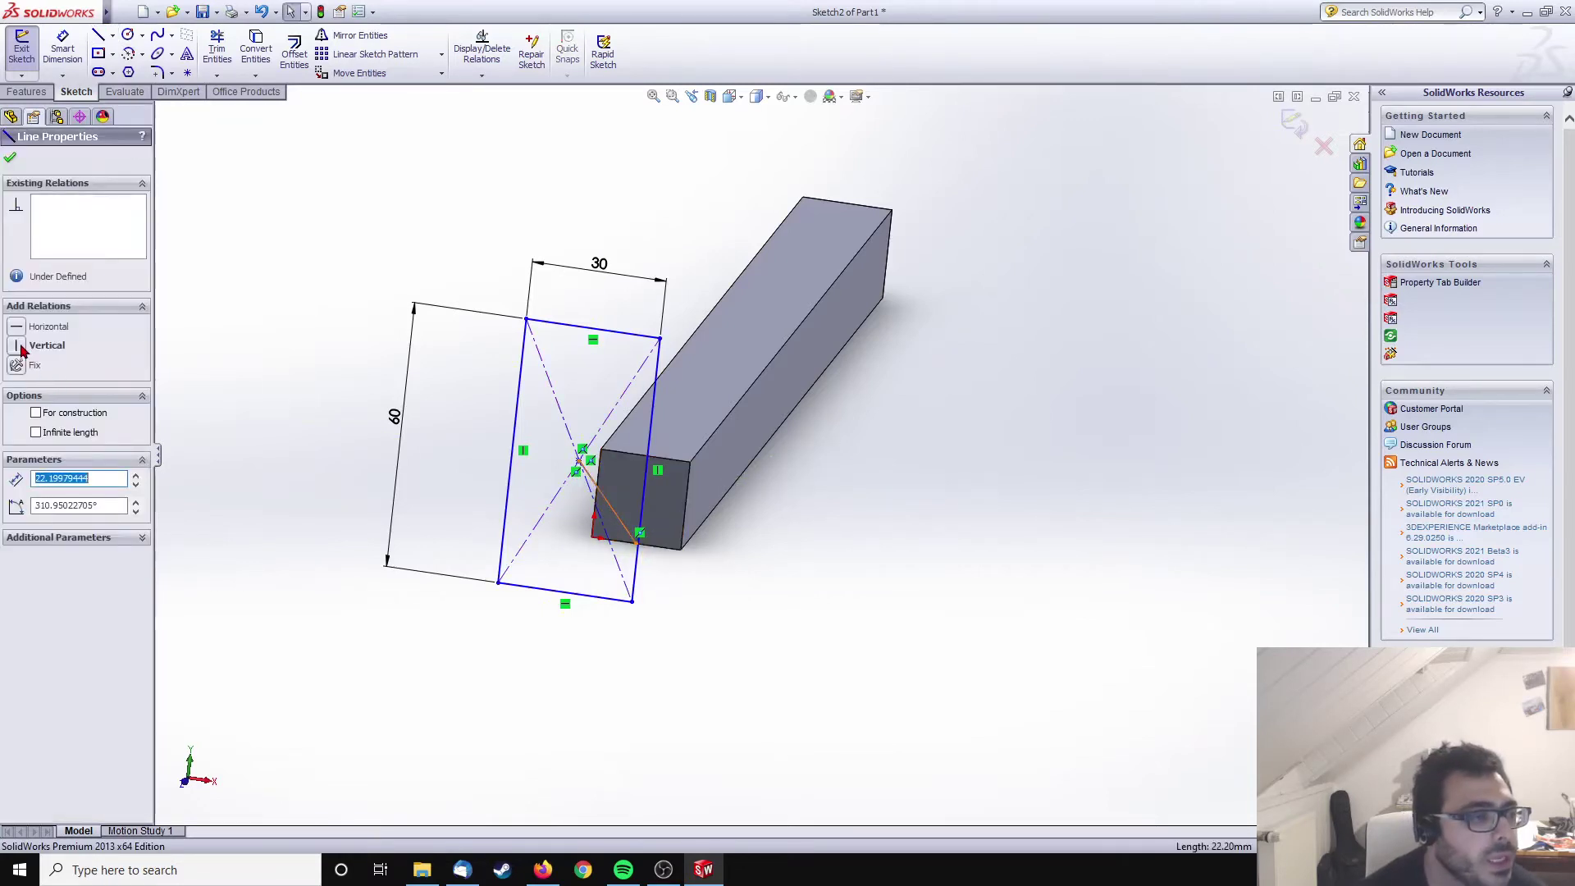
pyautogui.click(23, 351)
pyautogui.click(388, 373)
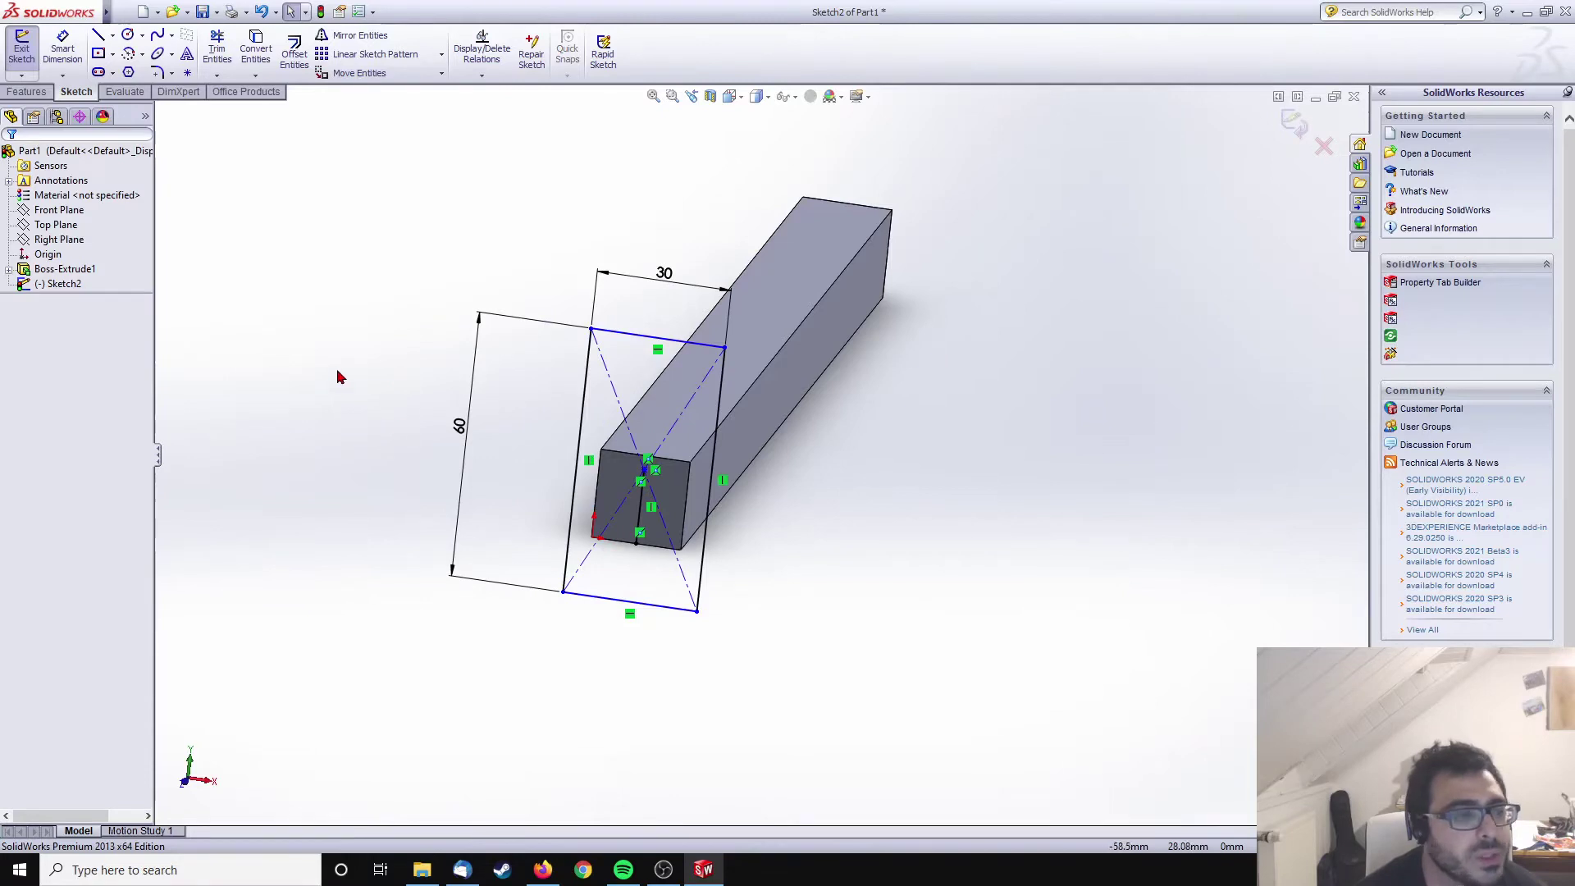
pyautogui.moveTo(647, 473); pyautogui.dragTo(652, 502)
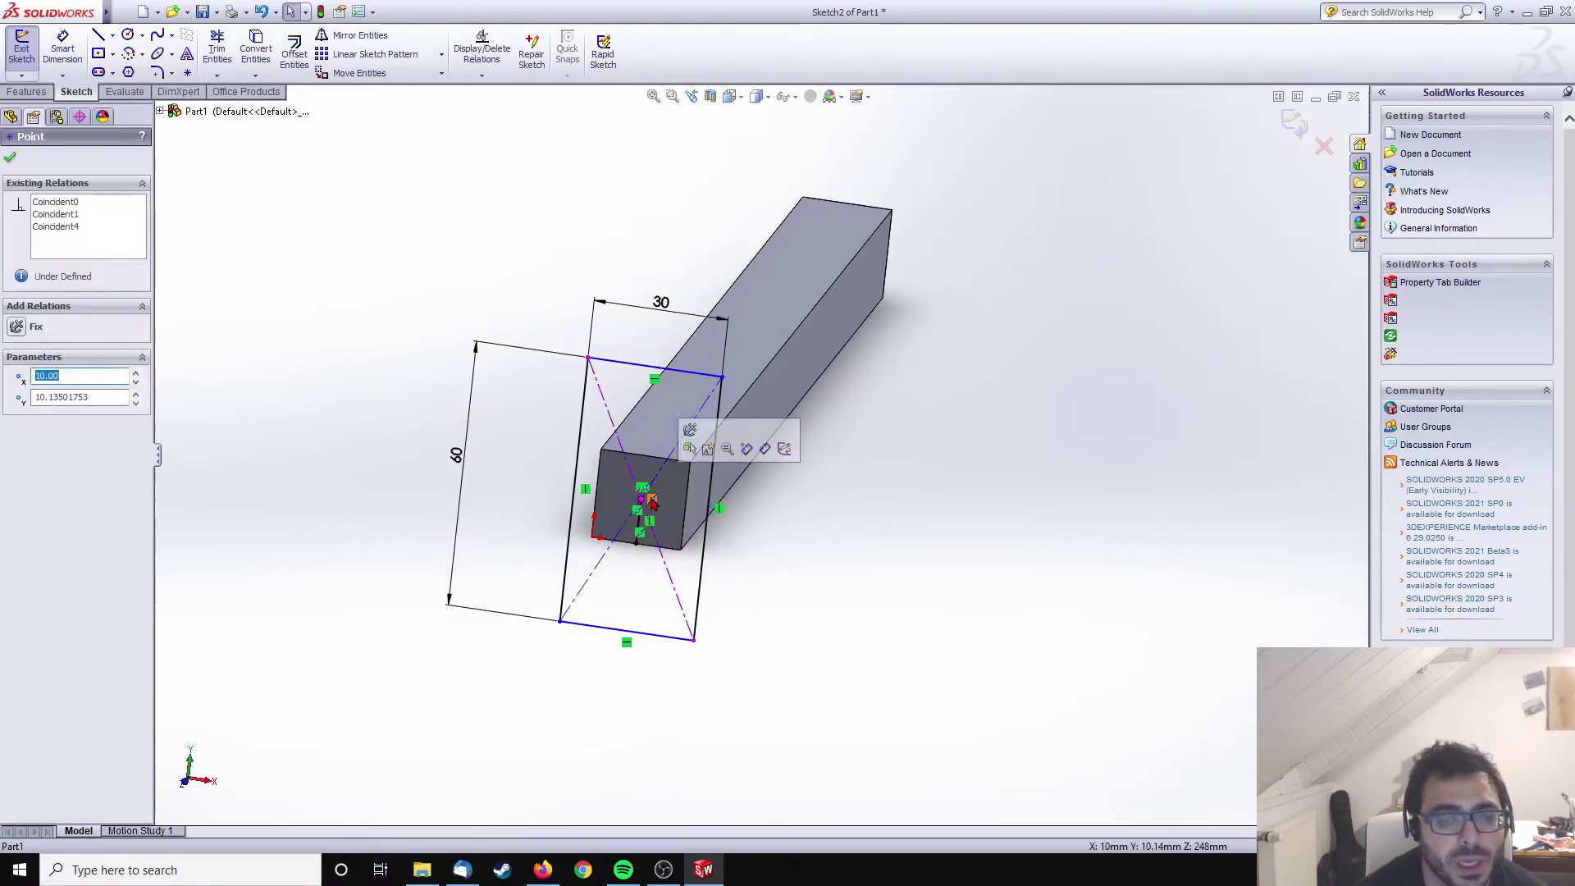
pyautogui.scroll(-5, 653, 502)
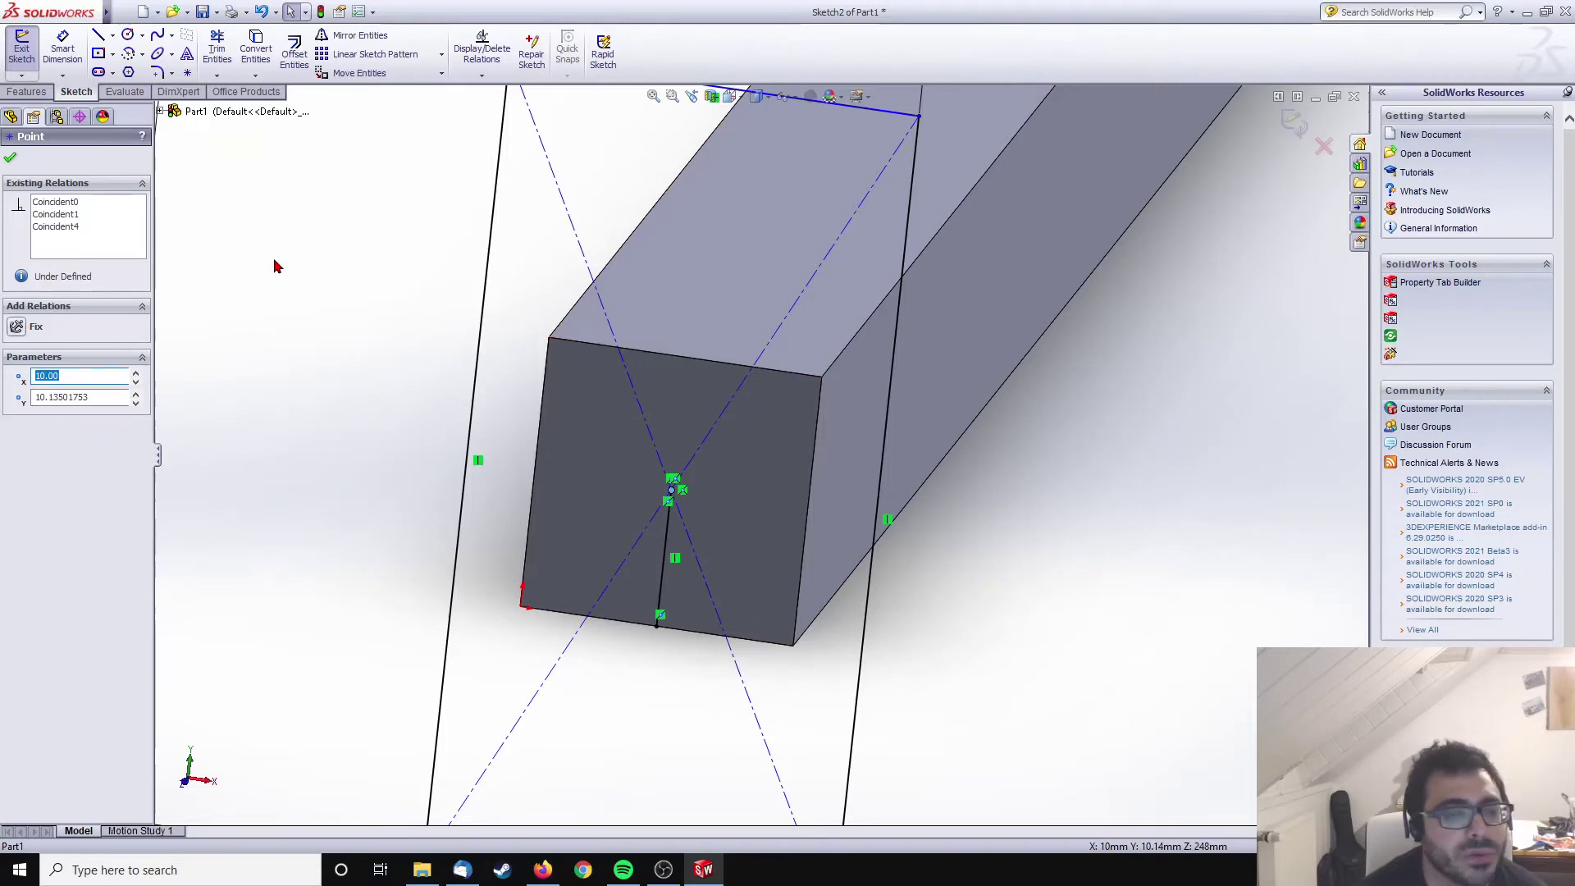
# - Draw a second line from the sketch centre up to the face's top edge
pyautogui.click(101, 40)
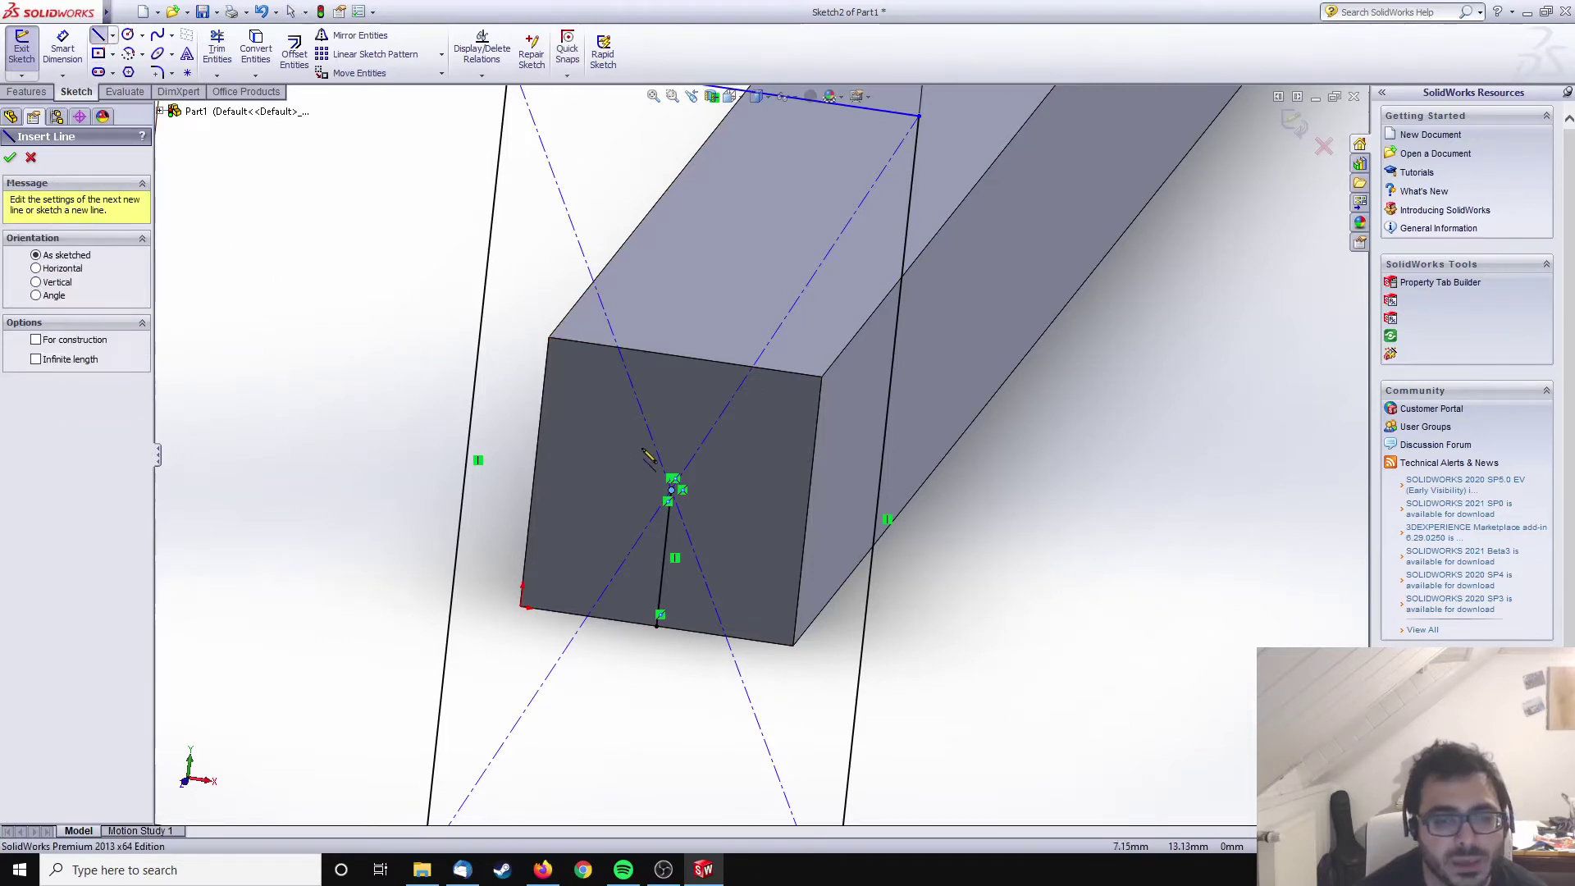
pyautogui.click(672, 490)
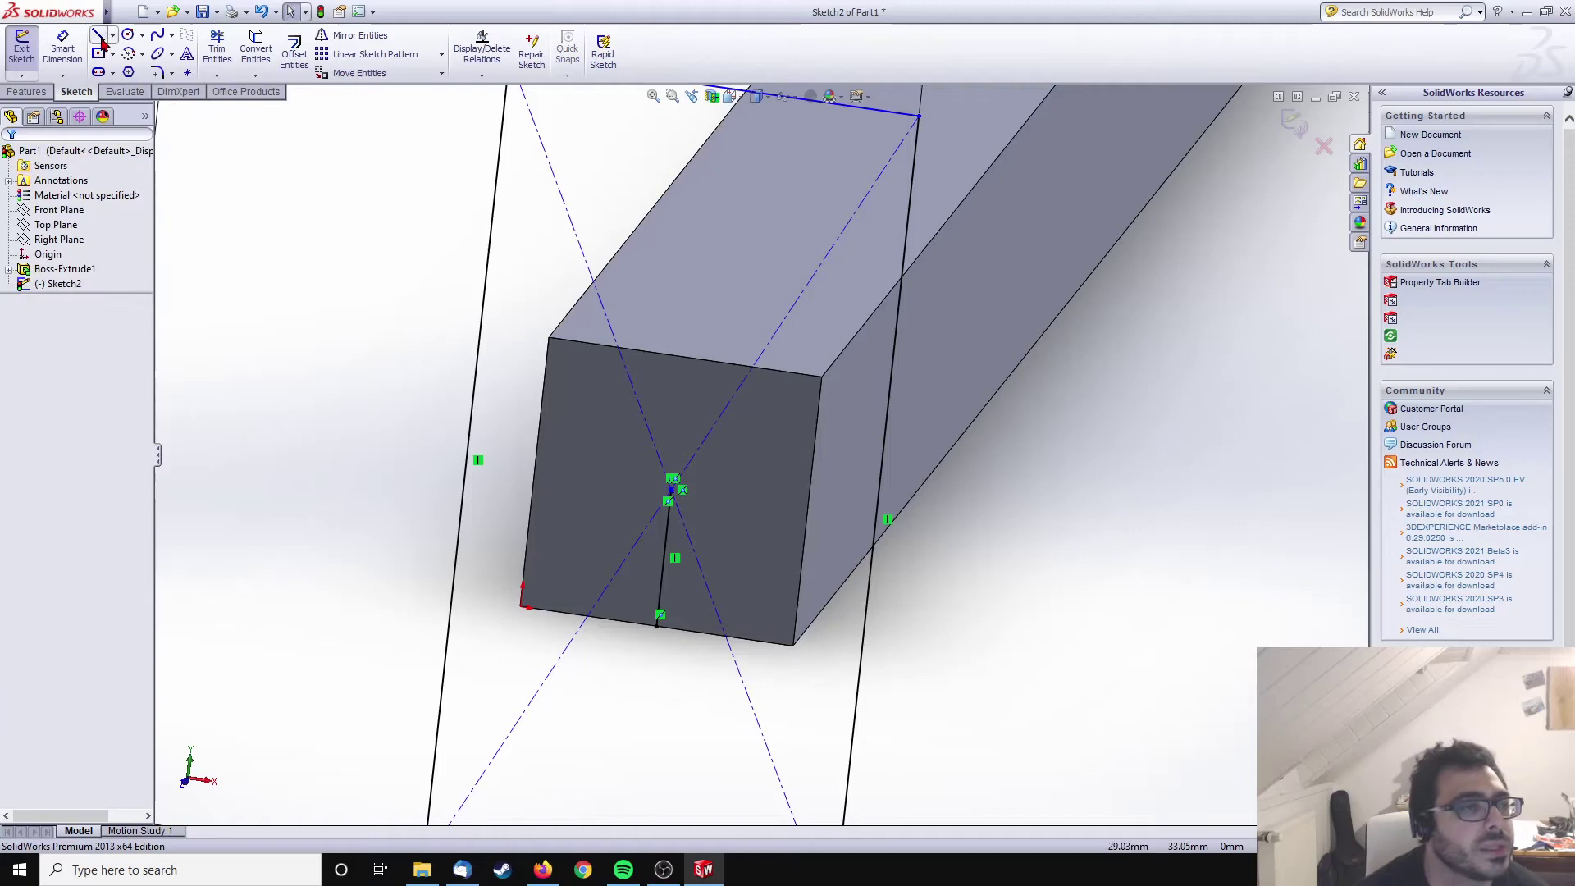
pyautogui.scroll(-3, 697, 521)
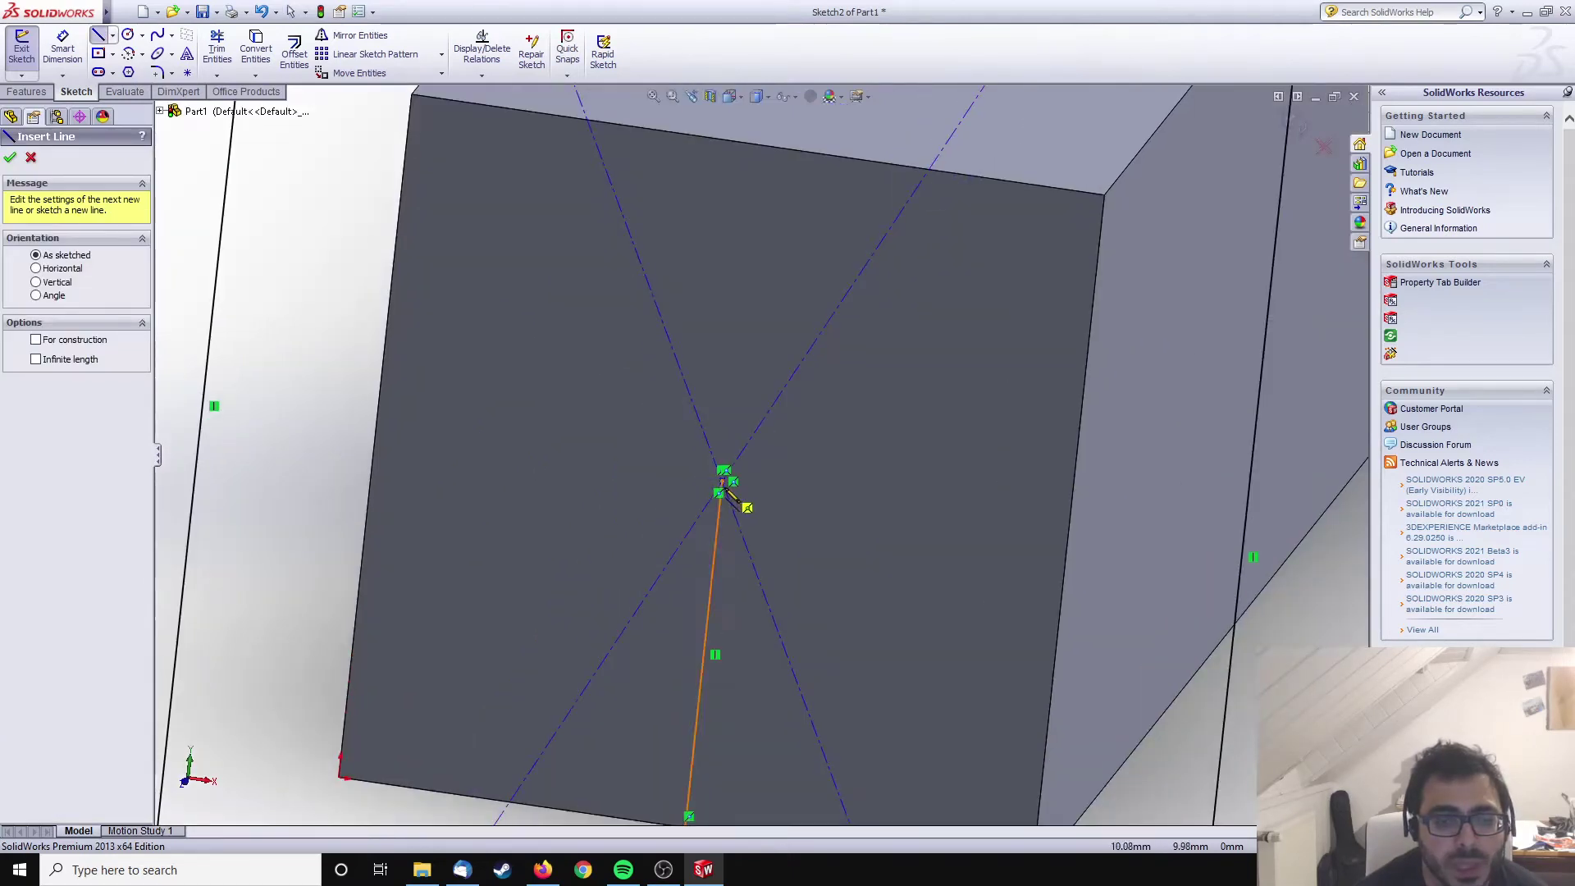
pyautogui.click(721, 481)
pyautogui.scroll(2, 722, 481)
pyautogui.click(758, 238)
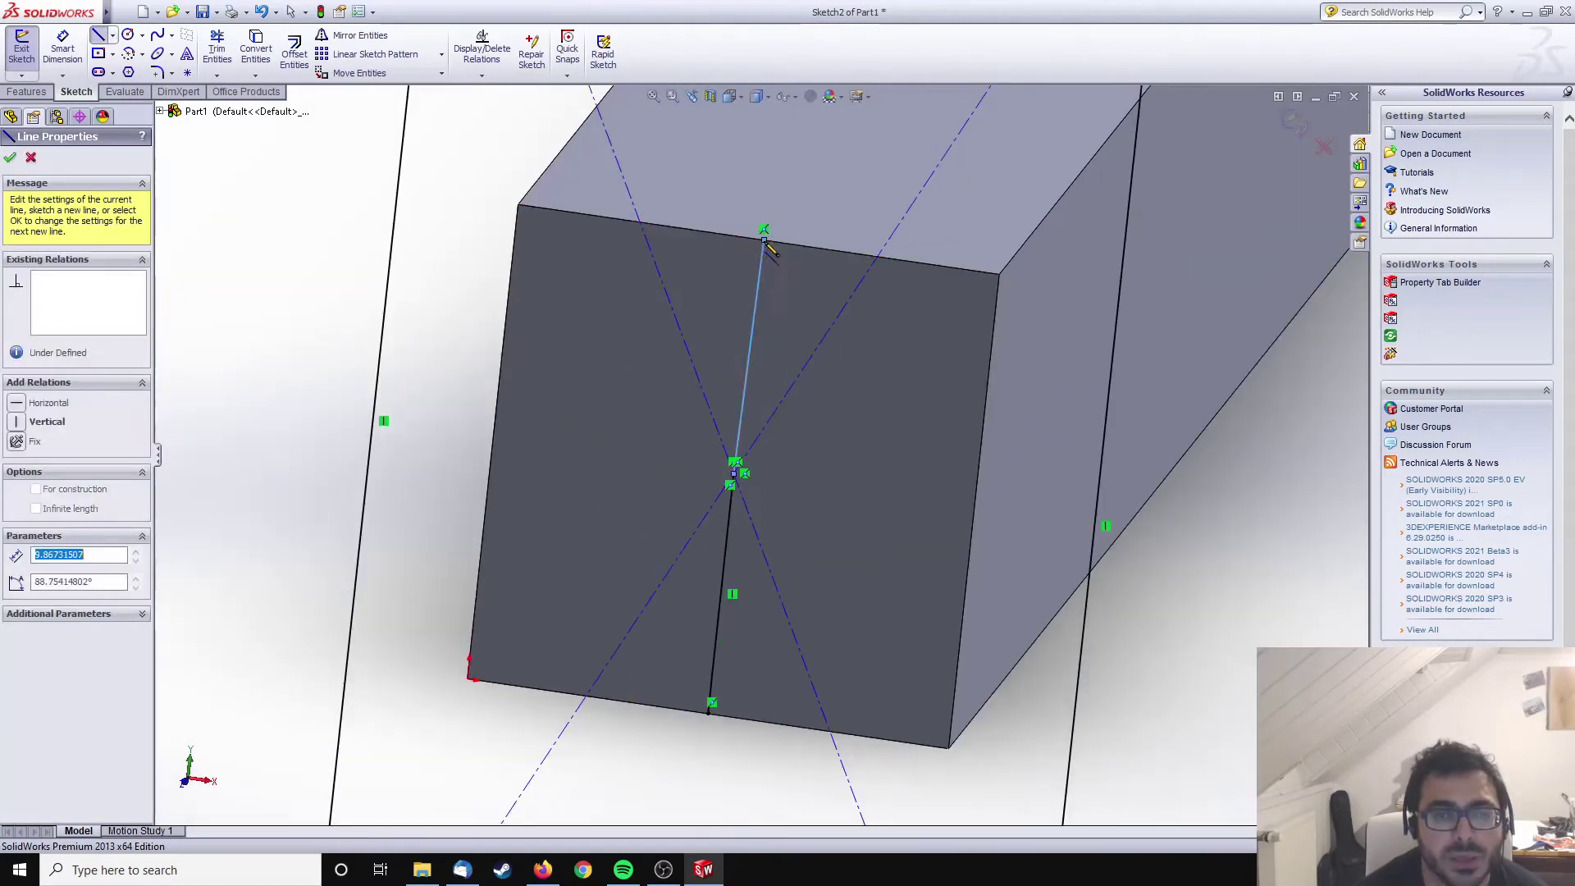
pyautogui.press('Escape')
pyautogui.click(758, 239)
pyautogui.press('Escape')
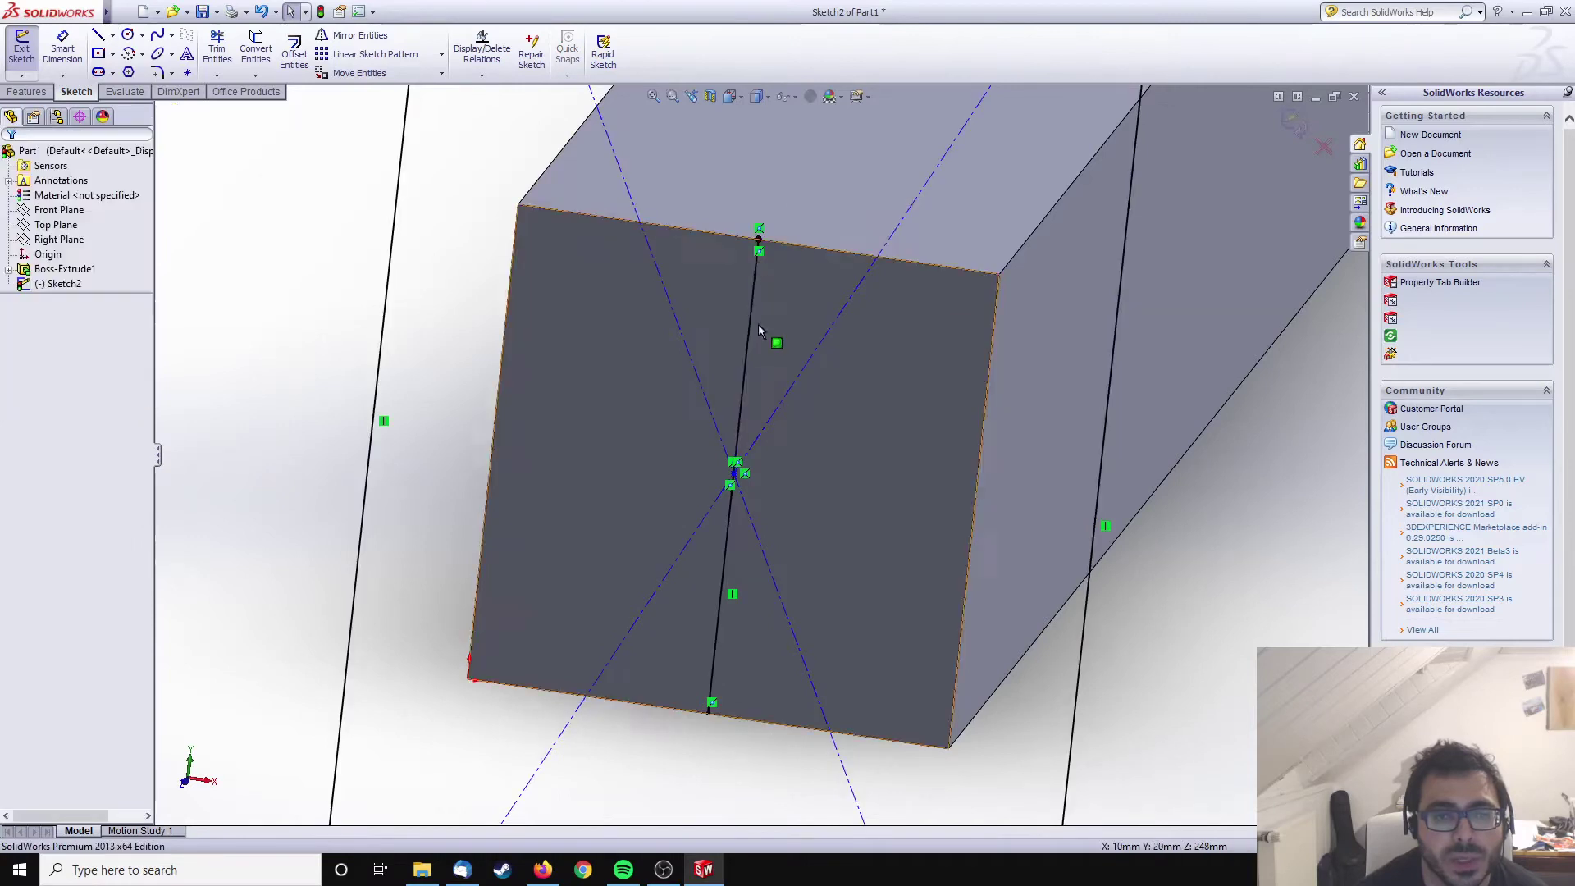
# - Select the upper and lower centre lines together and bring up their relation options
pyautogui.click(748, 345)
pyautogui.keyDown('ctrl'); pyautogui.click(726, 571); pyautogui.keyUp('ctrl')
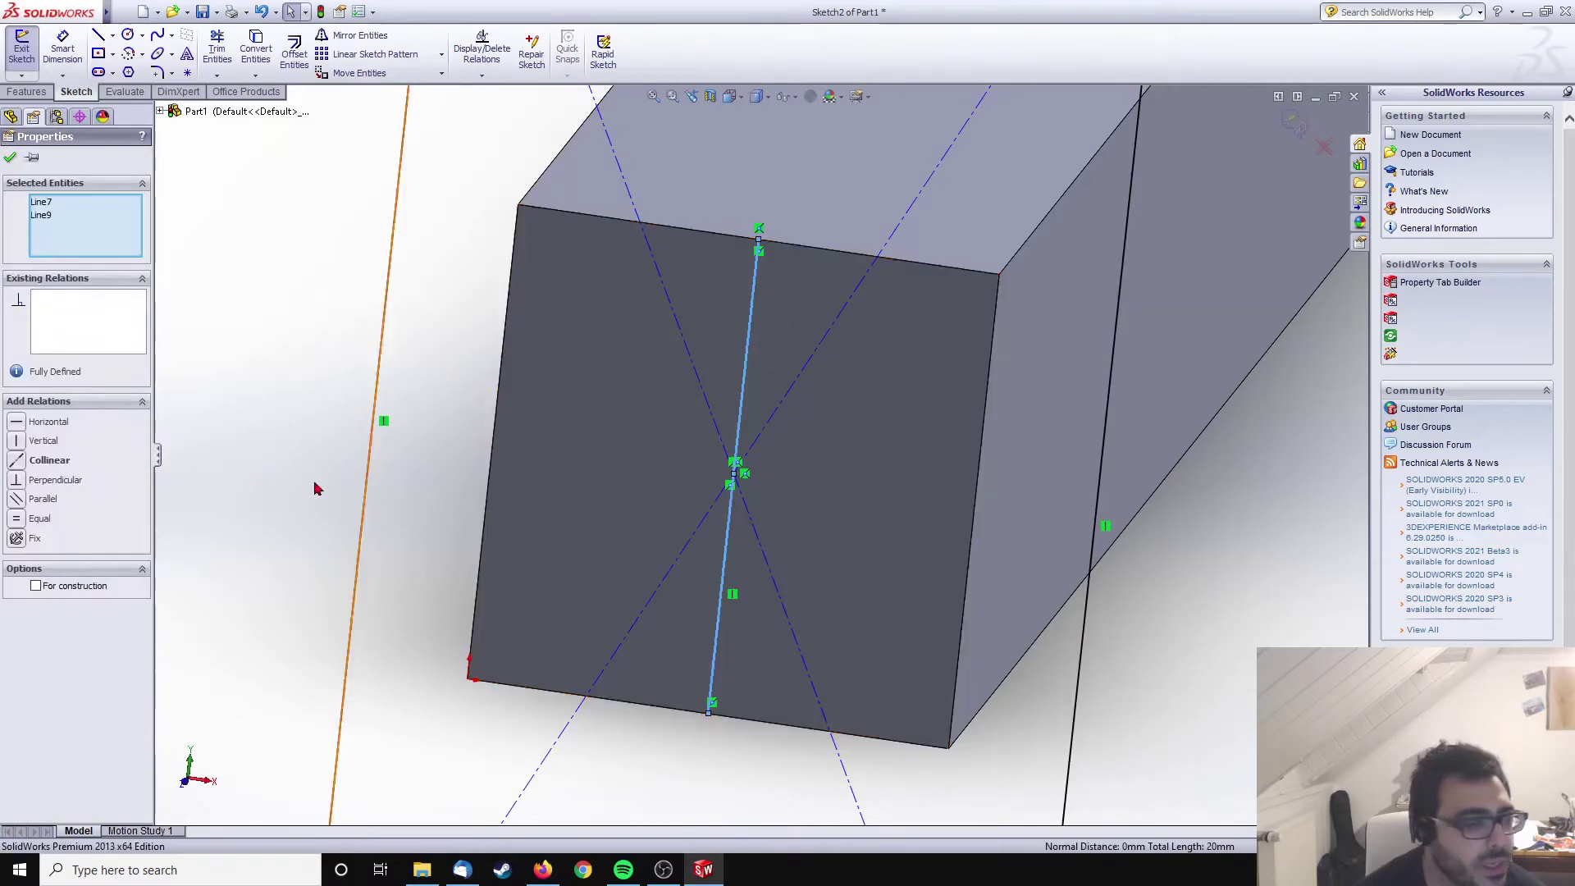
pyautogui.click(358, 445)
pyautogui.scroll(2, 359, 446)
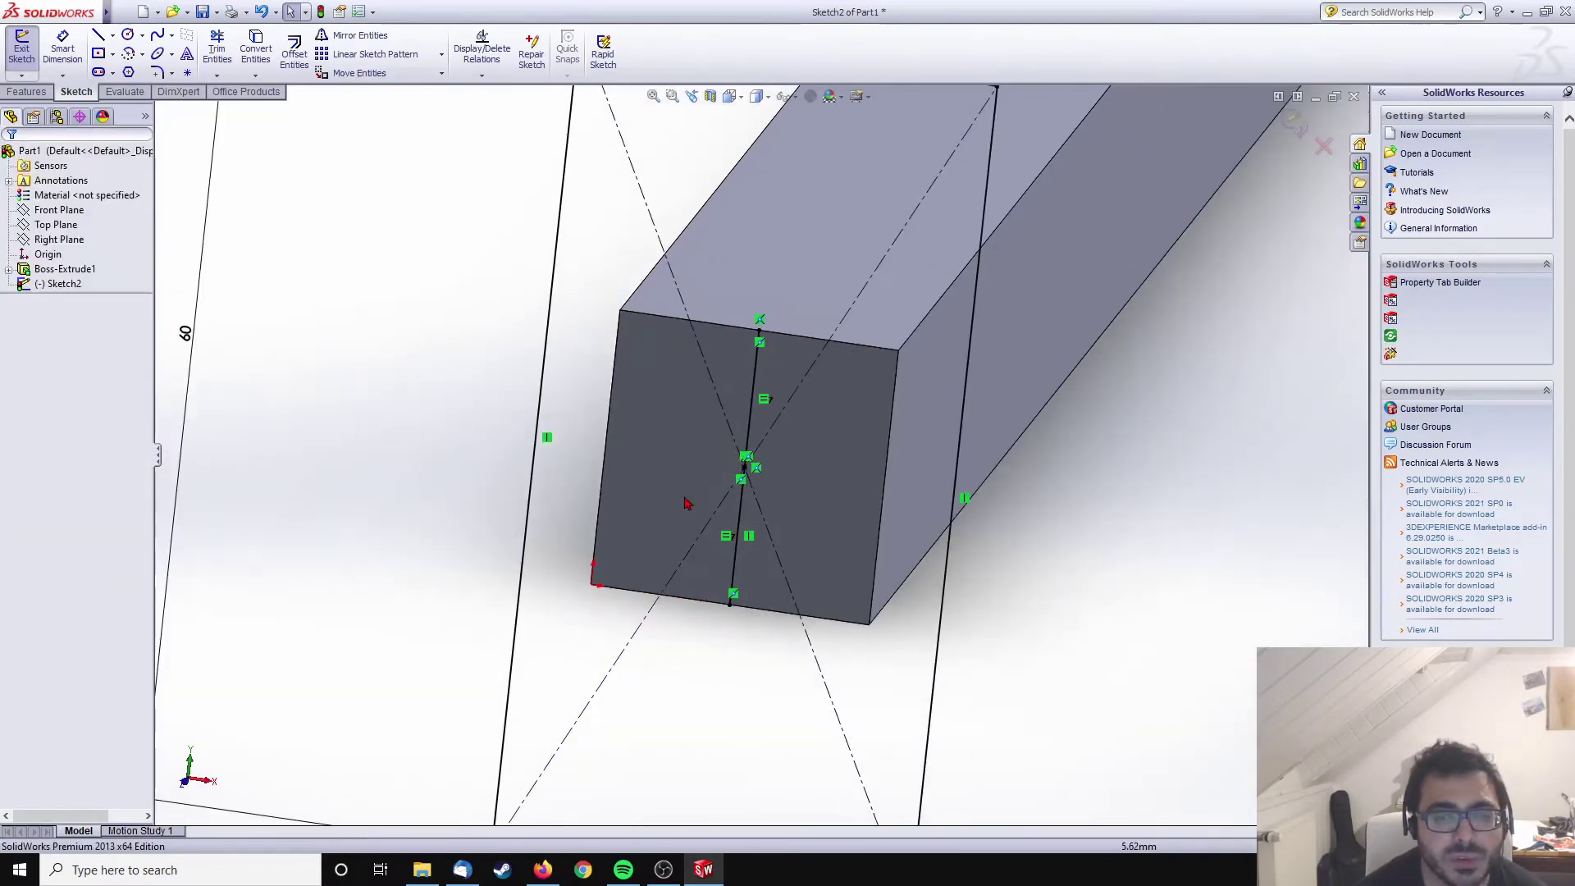
pyautogui.click(737, 516)
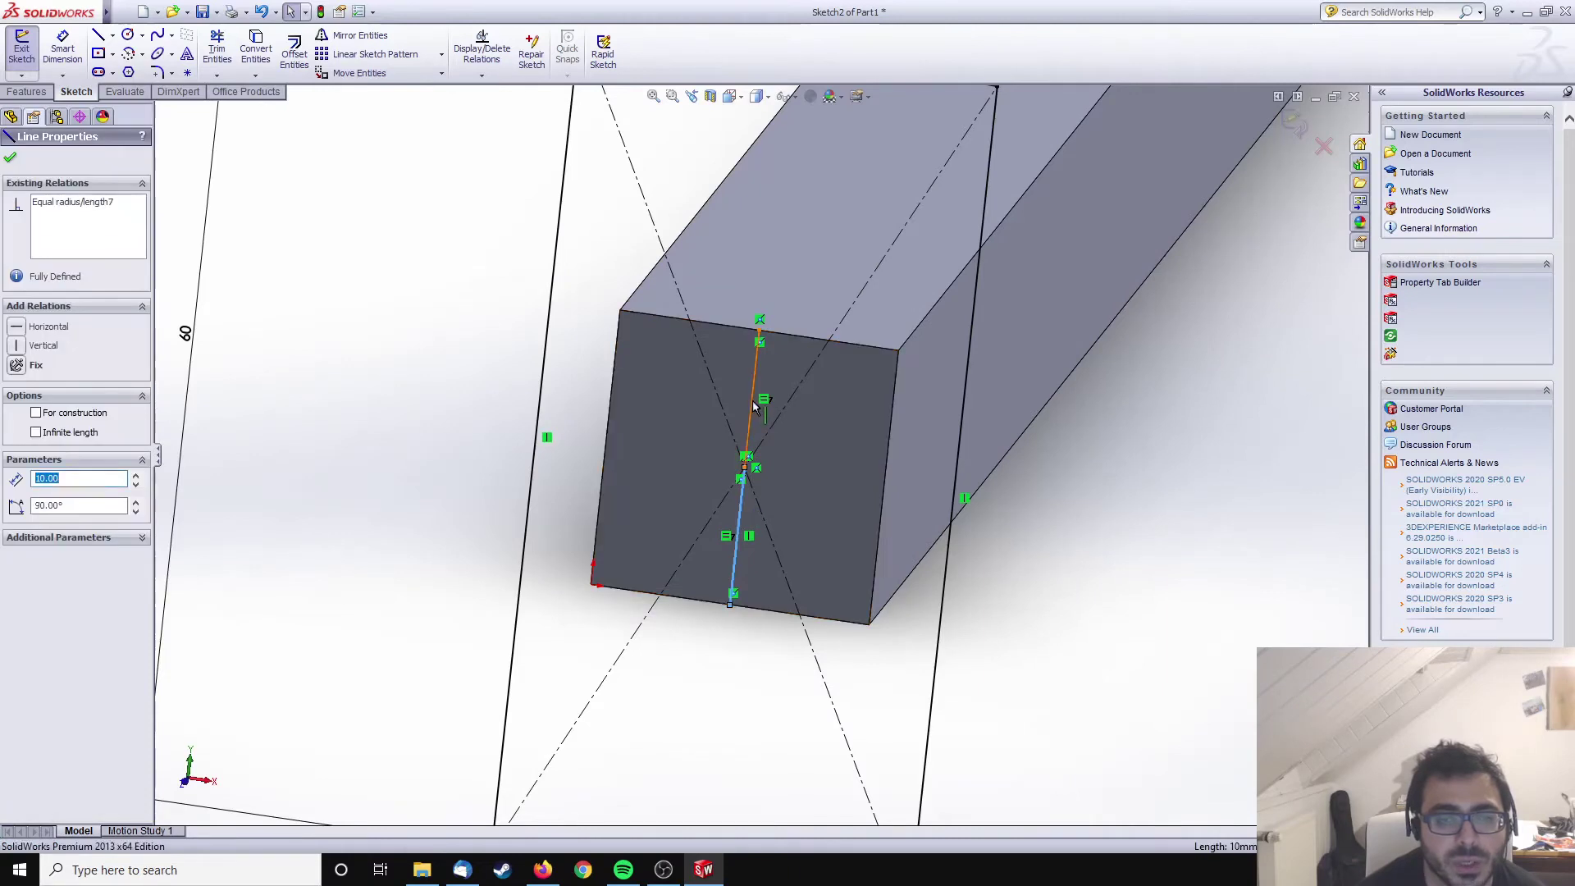
pyautogui.keyDown('ctrl'); pyautogui.click(755, 406); pyautogui.keyUp('ctrl')
pyautogui.rightClick(755, 405)
pyautogui.press('Escape')
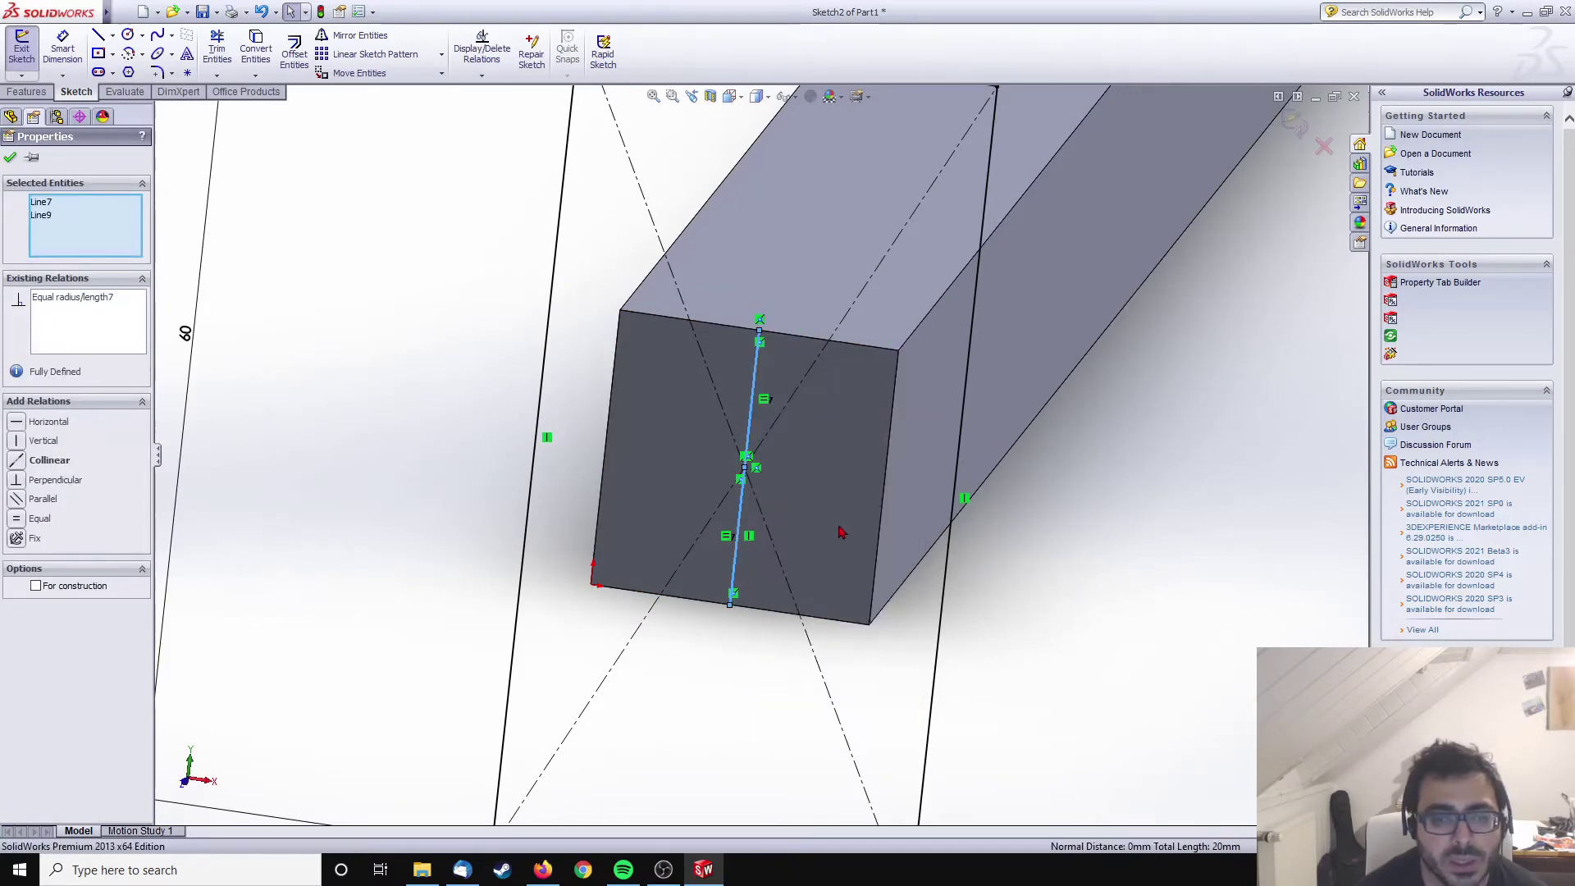
pyautogui.press('Escape')
pyautogui.scroll(4, 761, 529)
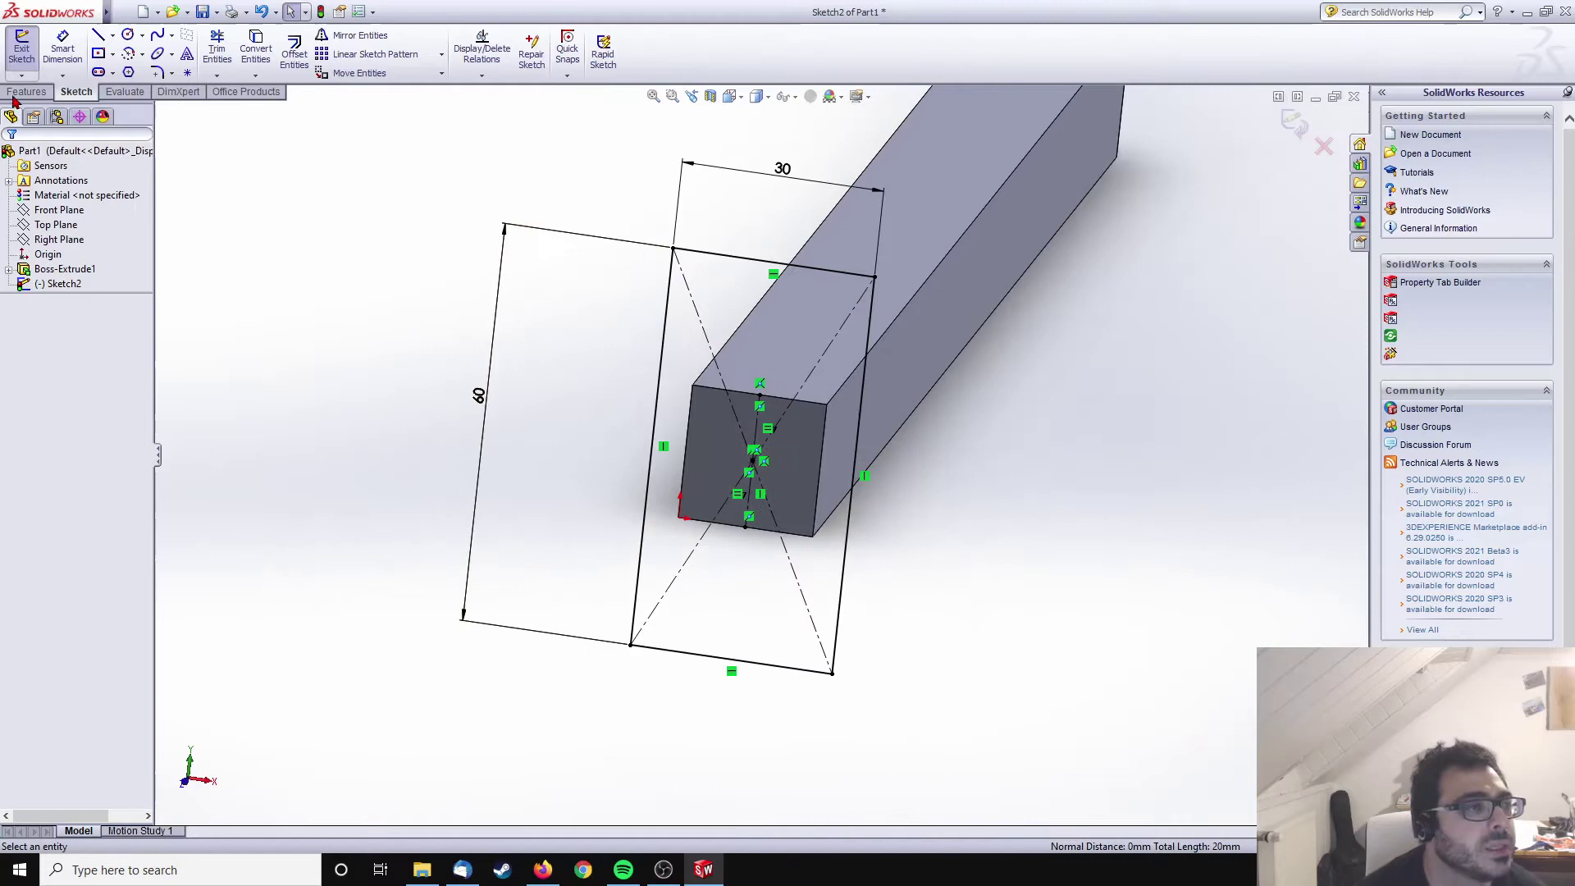
# - Extrude the 60 × 30 rectangle 5 mm into a mounting plate
pyautogui.click(26, 92)
pyautogui.click(28, 49)
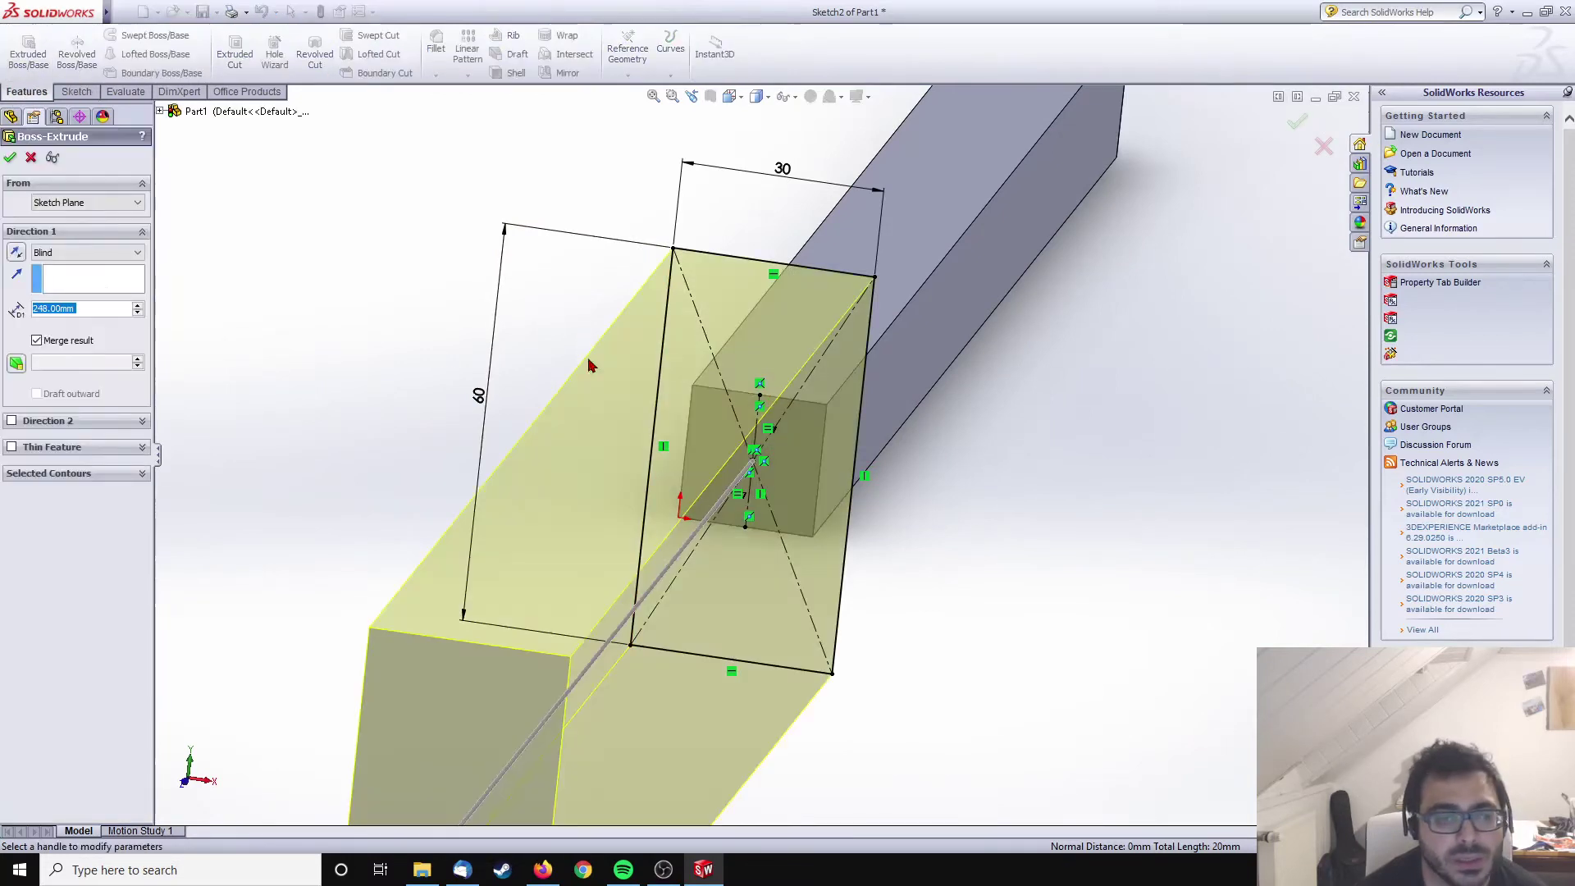
pyautogui.write('5')
pyautogui.press('Return')
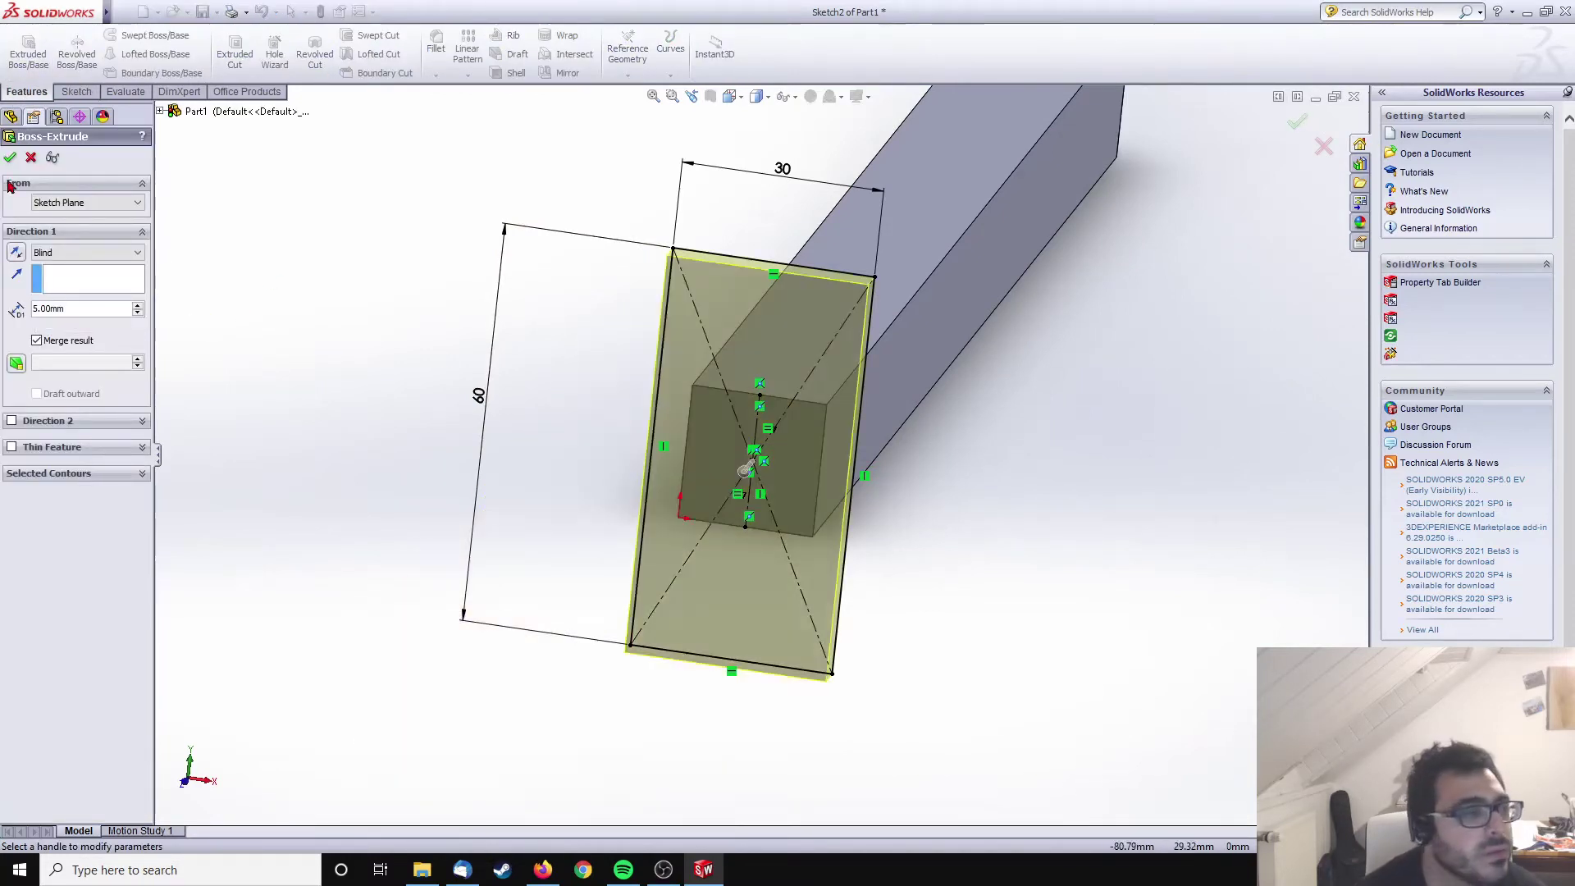
pyautogui.press('Return')
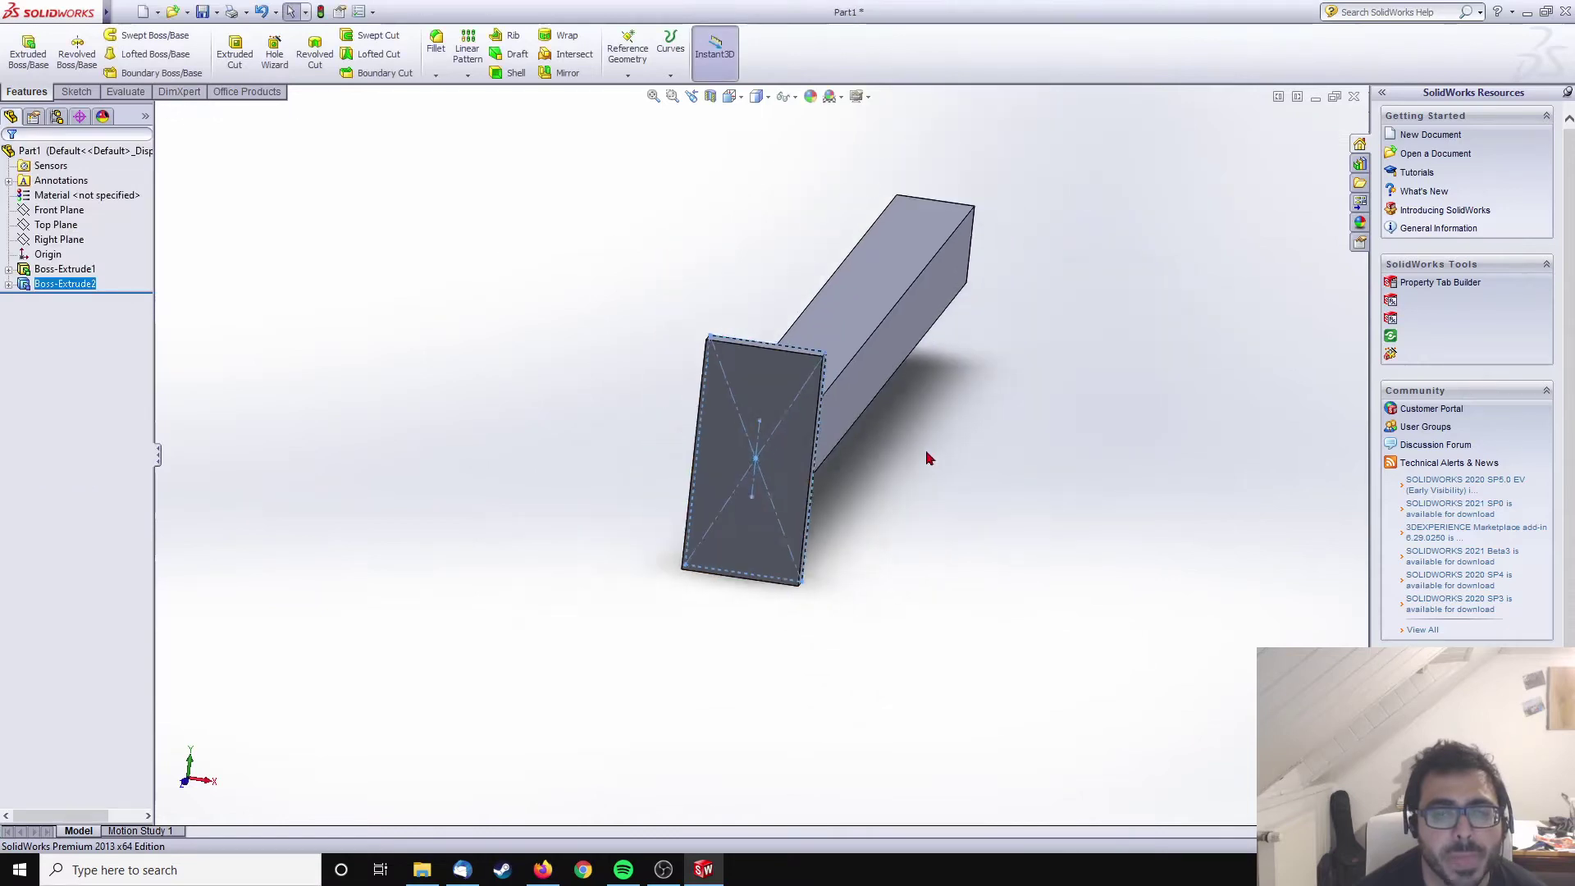
pyautogui.moveTo(929, 458); pyautogui.dragTo(587, 544, button='middle')
# - Sketch two small circles on the plate face, one near the top and one near the bottom
pyautogui.scroll(-5, 587, 544)
pyautogui.click(525, 369)
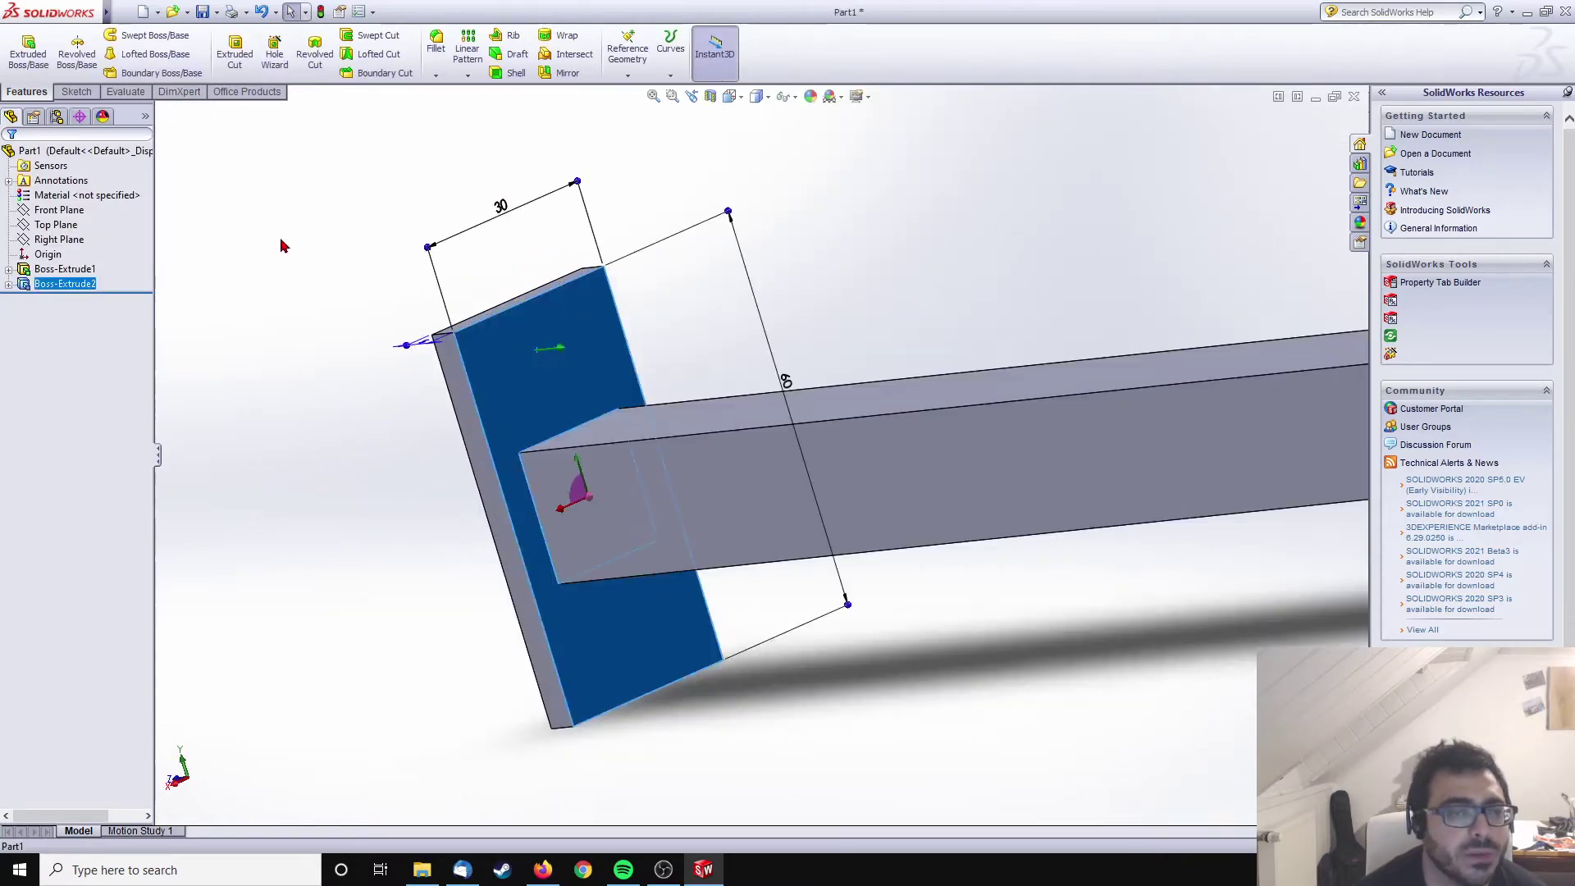
pyautogui.click(76, 91)
pyautogui.click(21, 50)
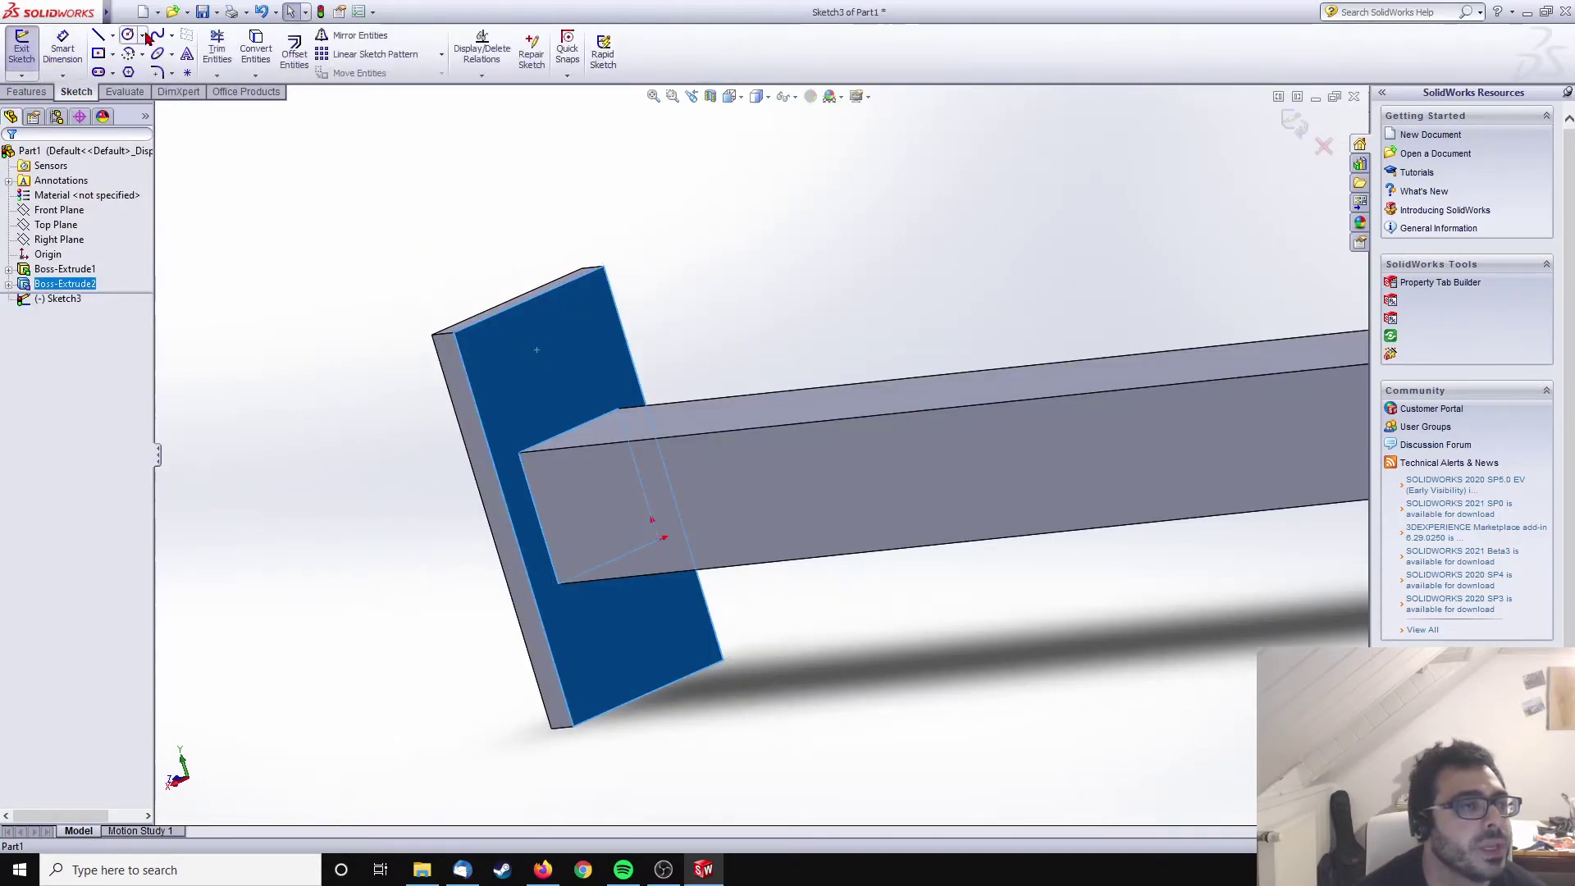
pyautogui.click(127, 35)
pyautogui.moveTo(547, 351); pyautogui.dragTo(558, 348)
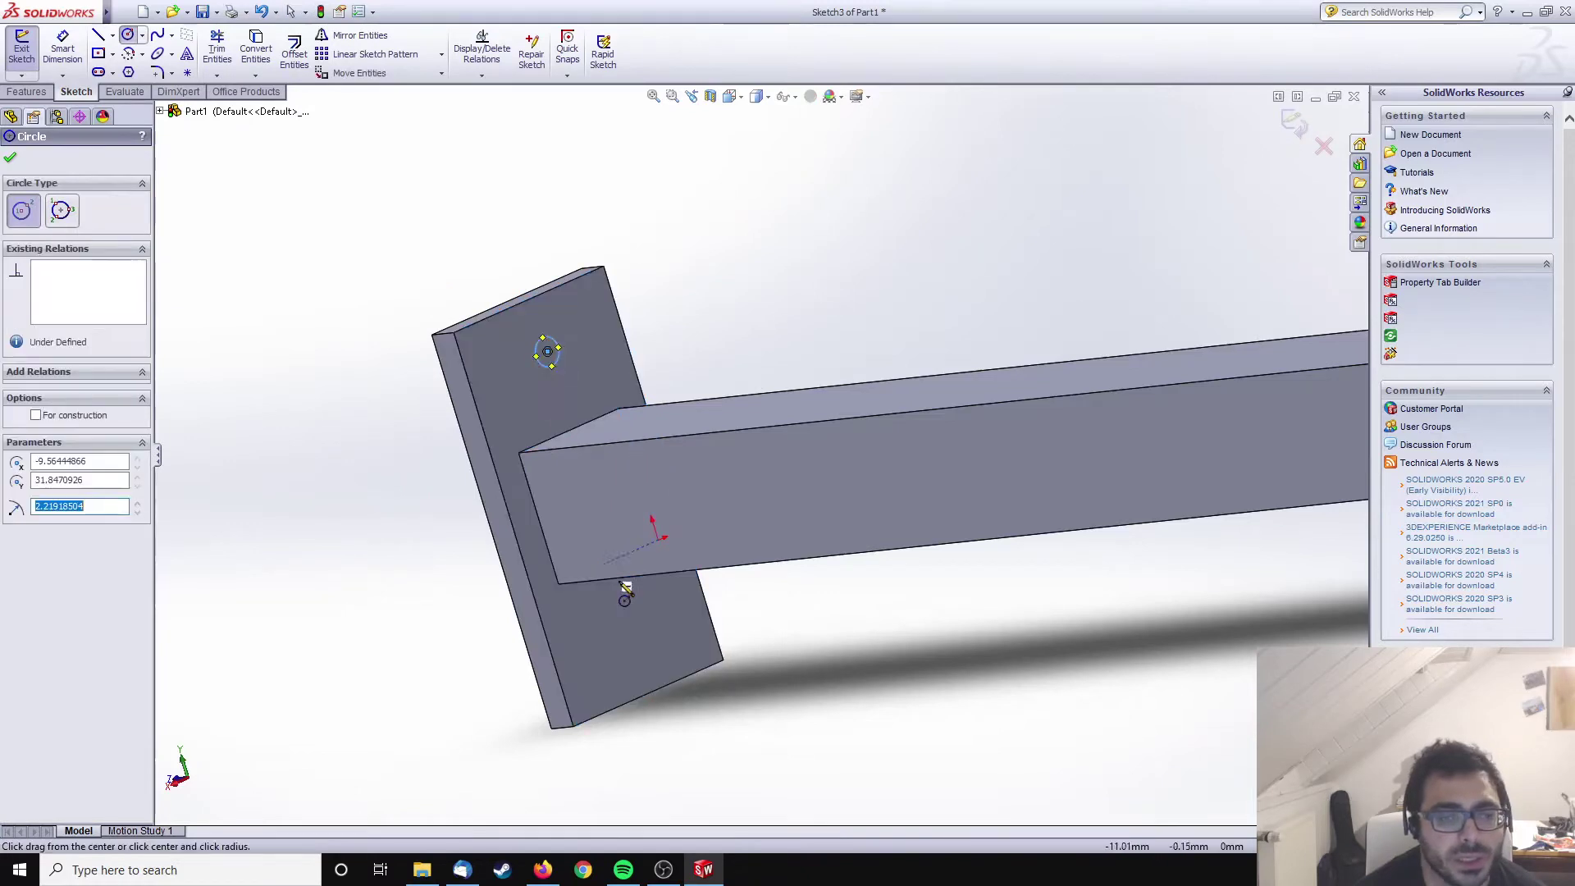
pyautogui.moveTo(635, 643); pyautogui.dragTo(650, 644)
pyautogui.press('Escape')
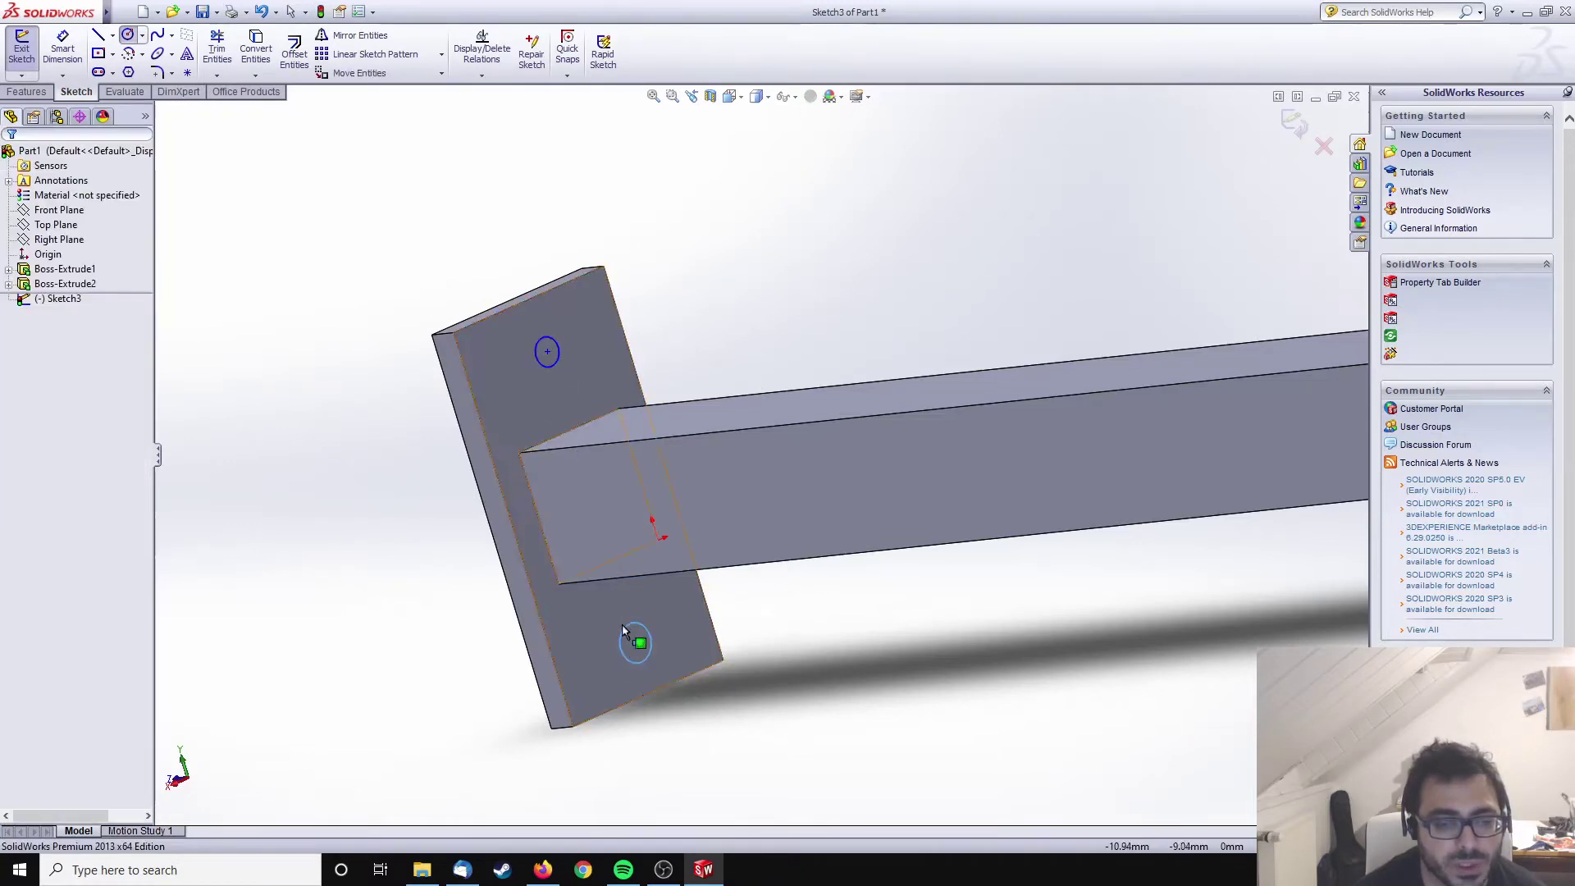
# - Make the two circles equal with a 5 mm diameter, then start an Extruded Cut
pyautogui.keyDown('ctrl'); pyautogui.click(550, 367); pyautogui.keyUp('ctrl')
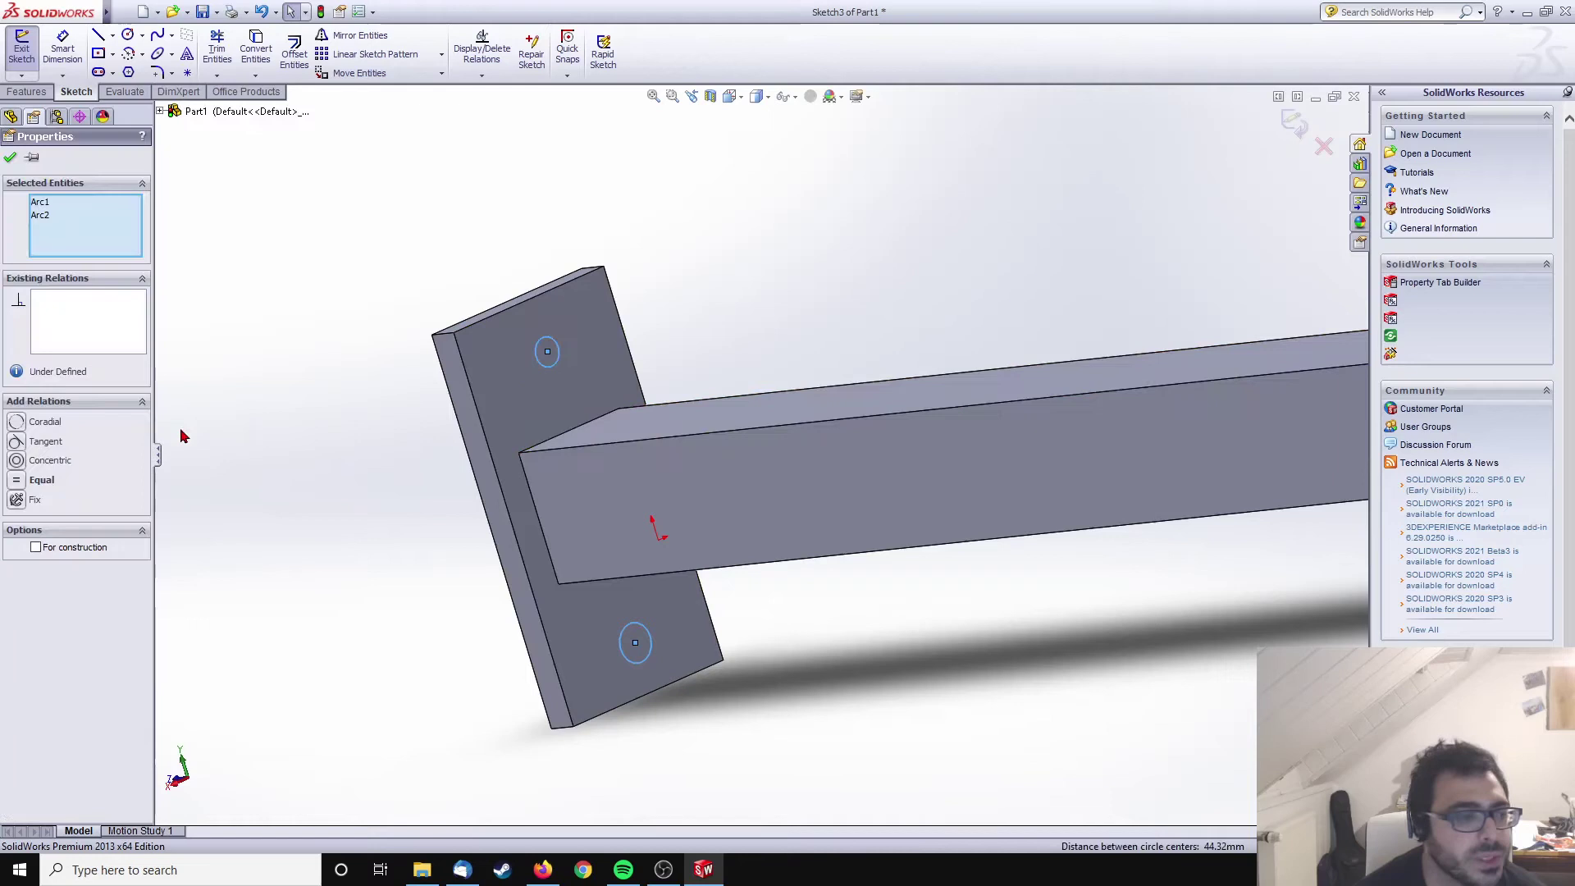
pyautogui.click(33, 480)
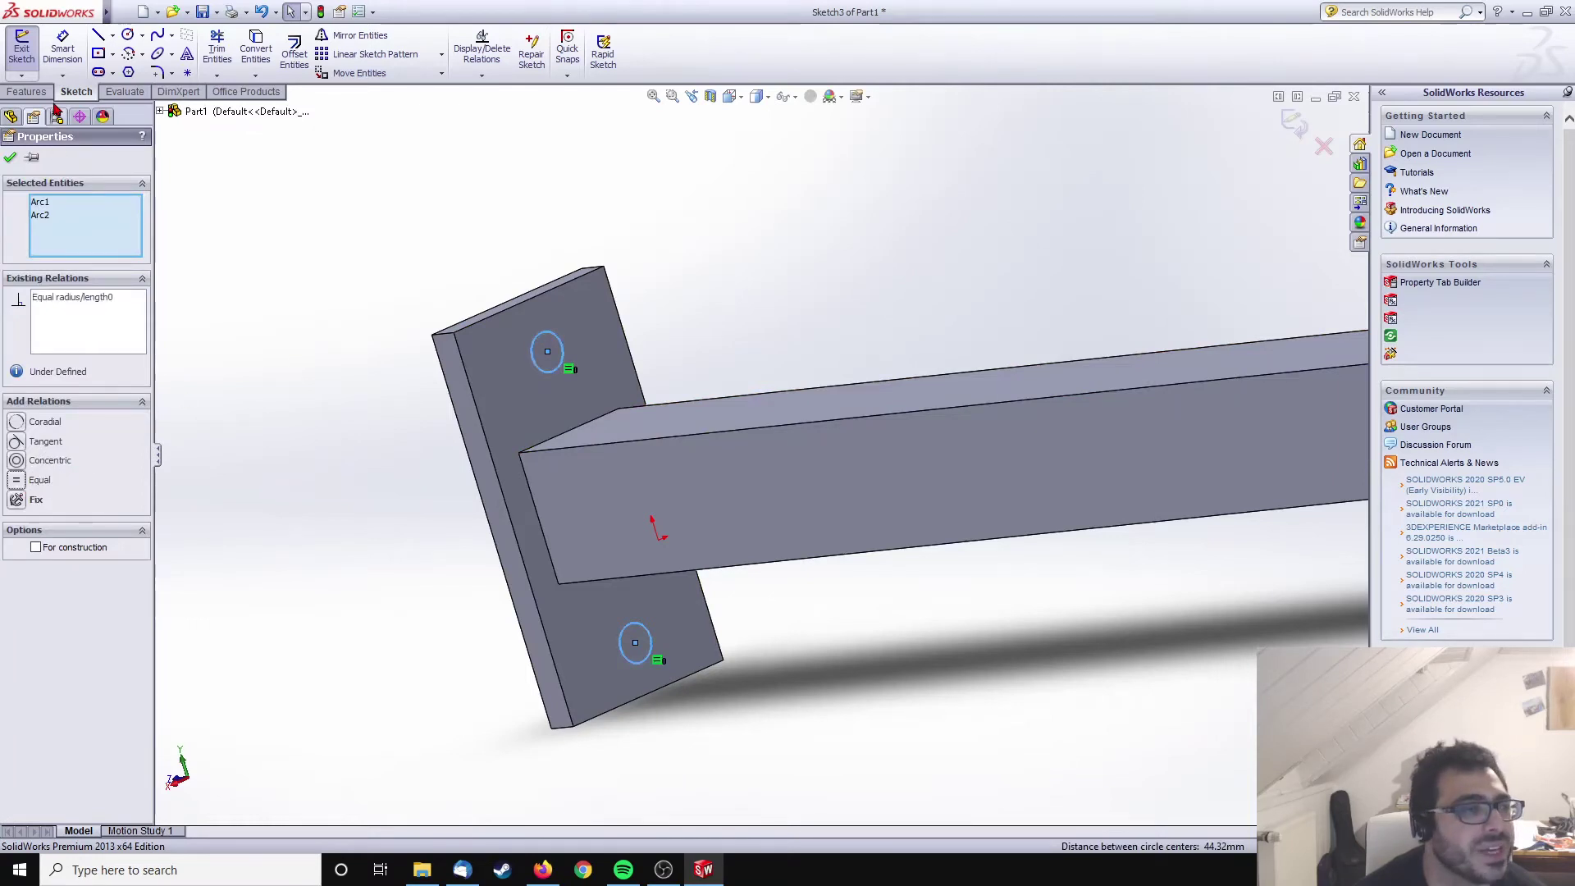
pyautogui.click(63, 47)
pyautogui.click(531, 351)
pyautogui.click(504, 316)
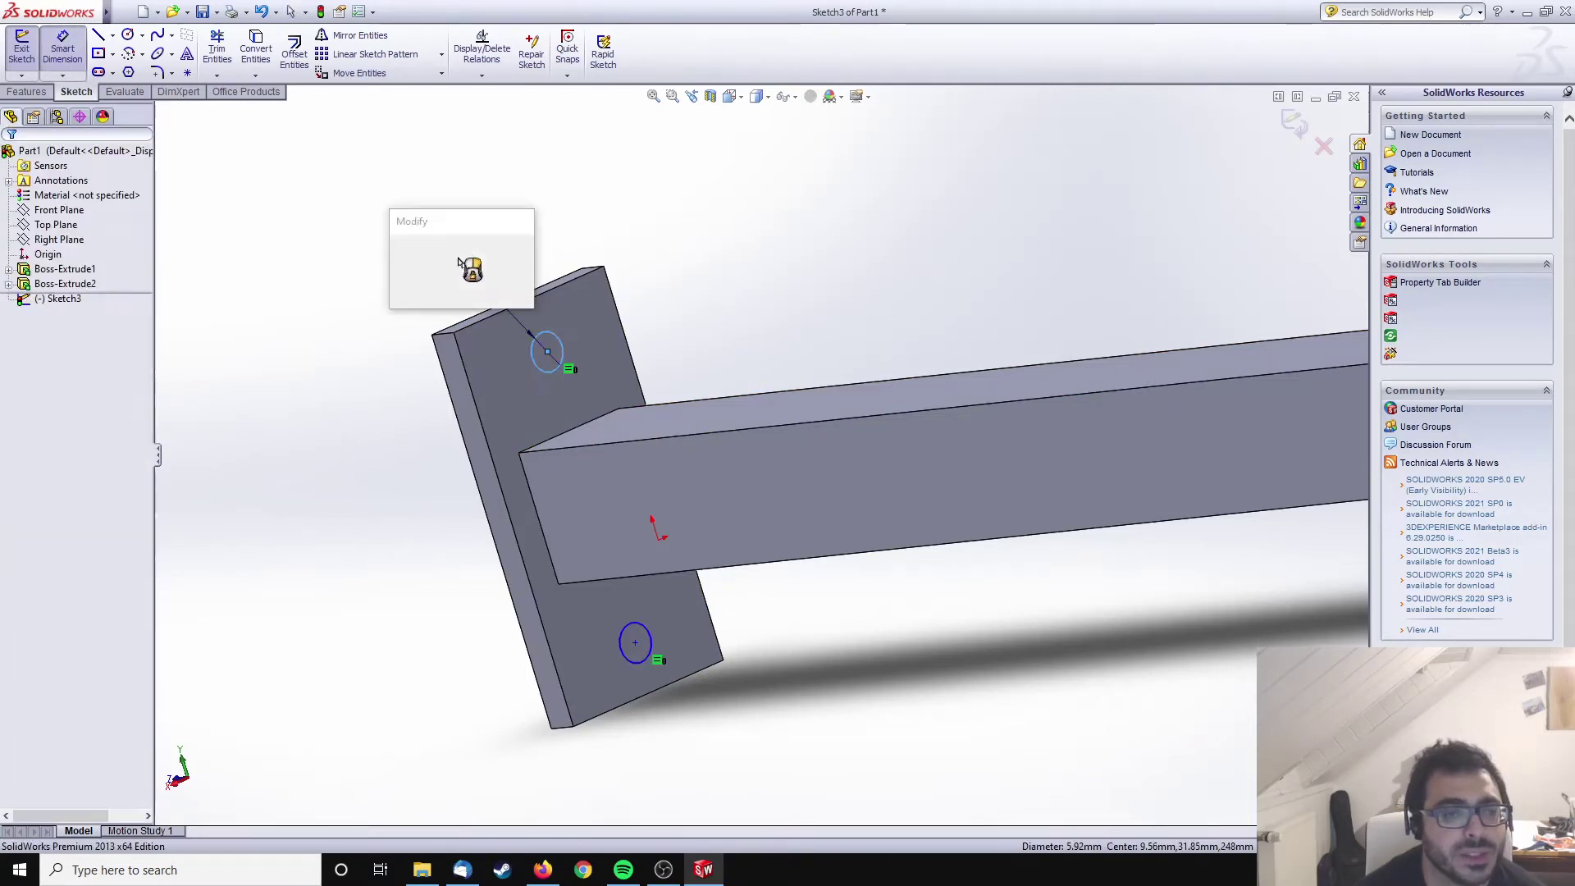
pyautogui.write('5')
pyautogui.press('Return')
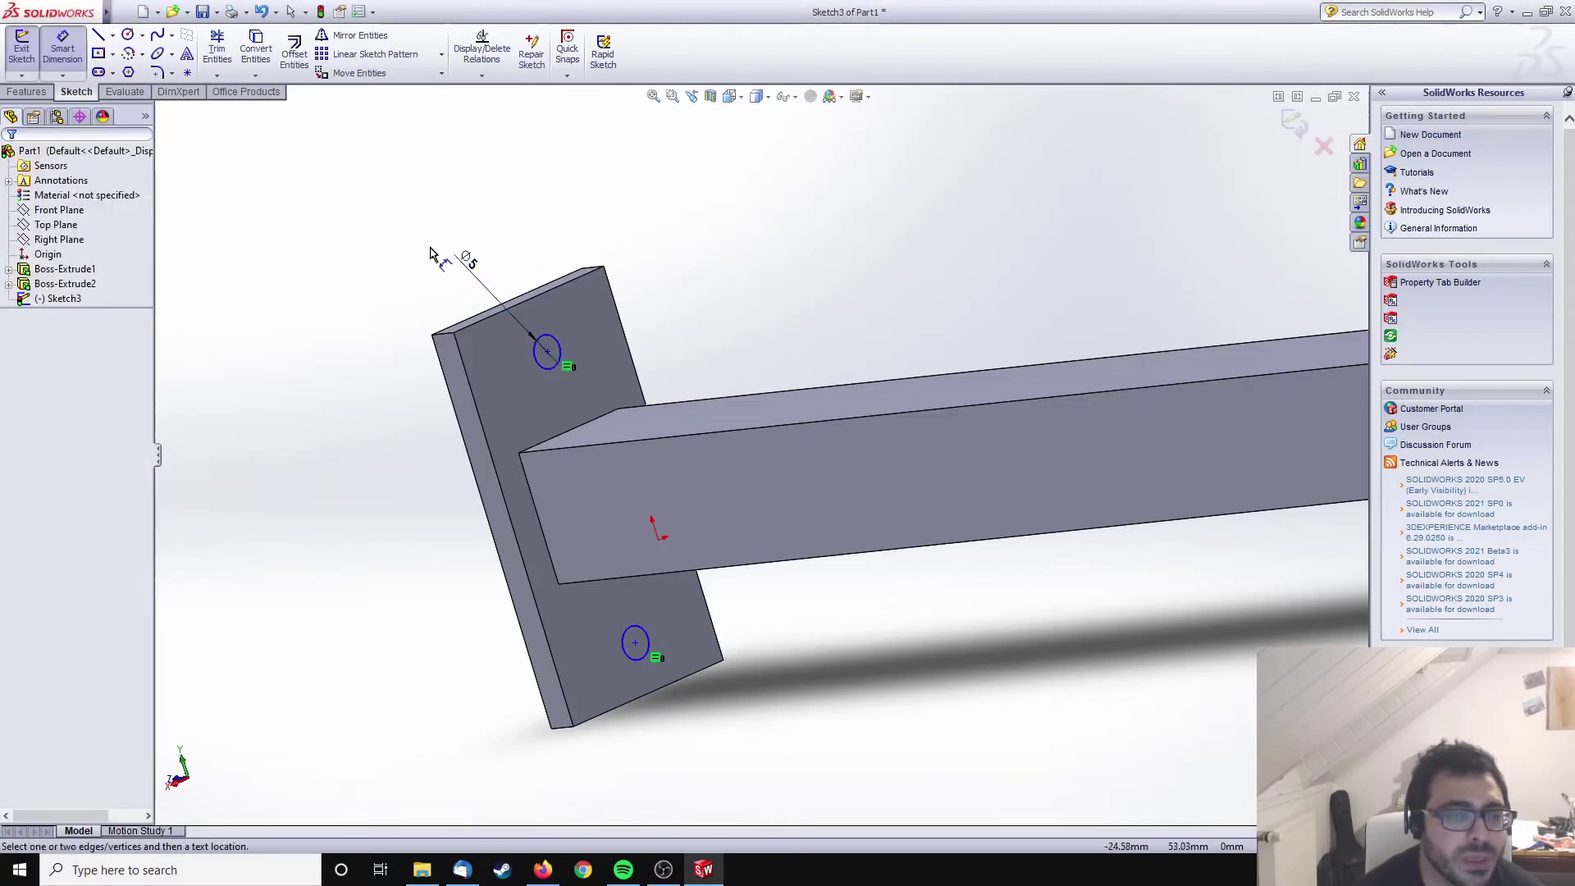
pyautogui.click(43, 93)
pyautogui.click(235, 51)
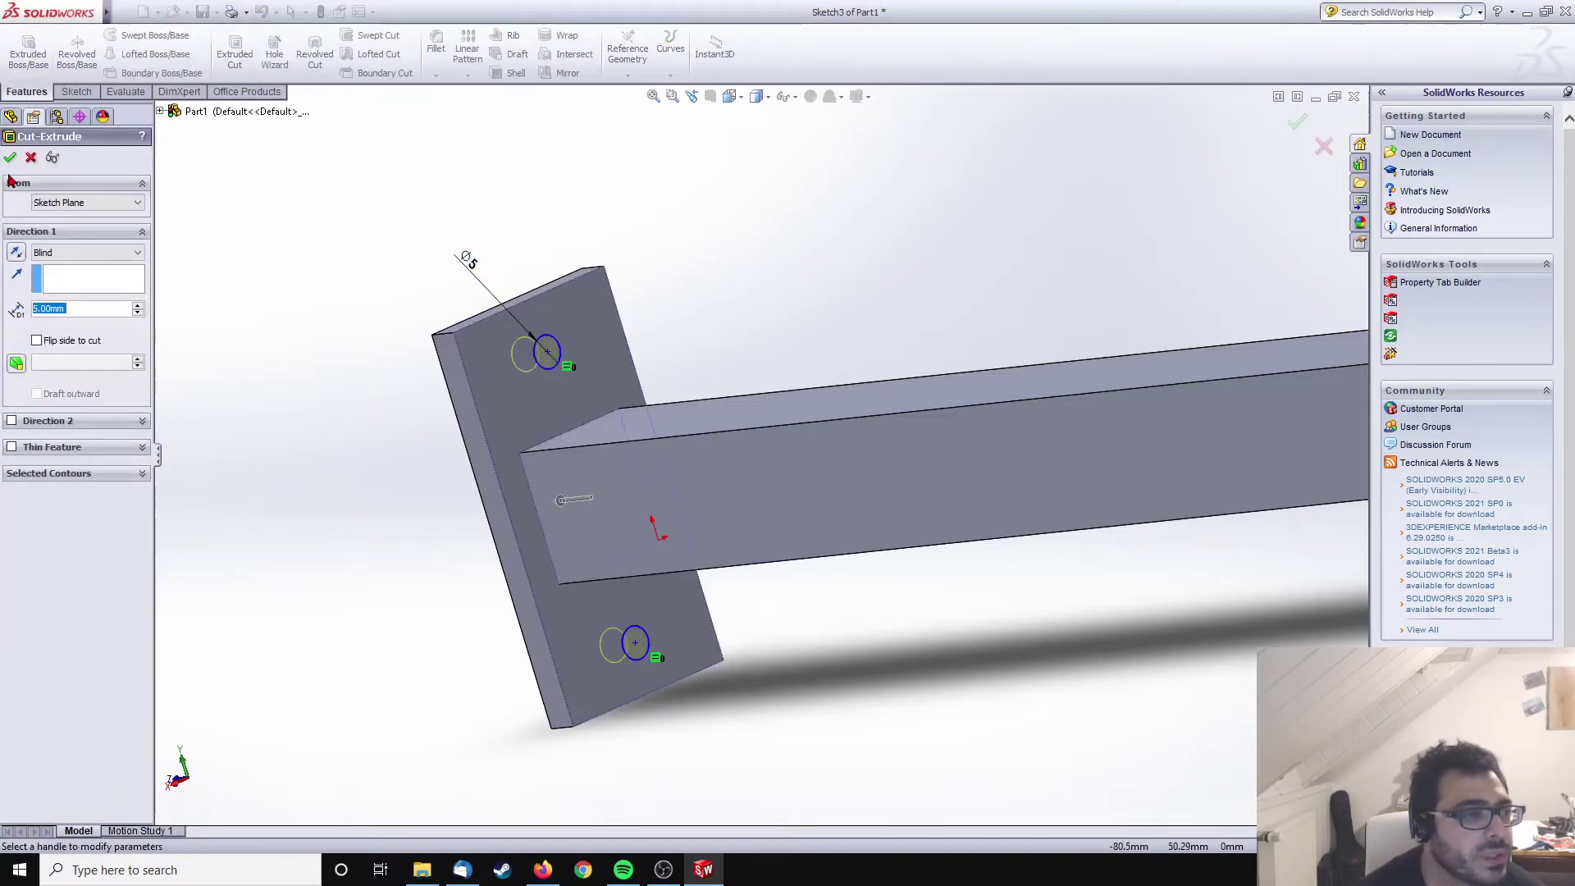
# - Finish cutting the two holes and launch the SimulationXpress Analysis Wizard
pyautogui.press('Return')
pyautogui.scroll(3, 540, 515)
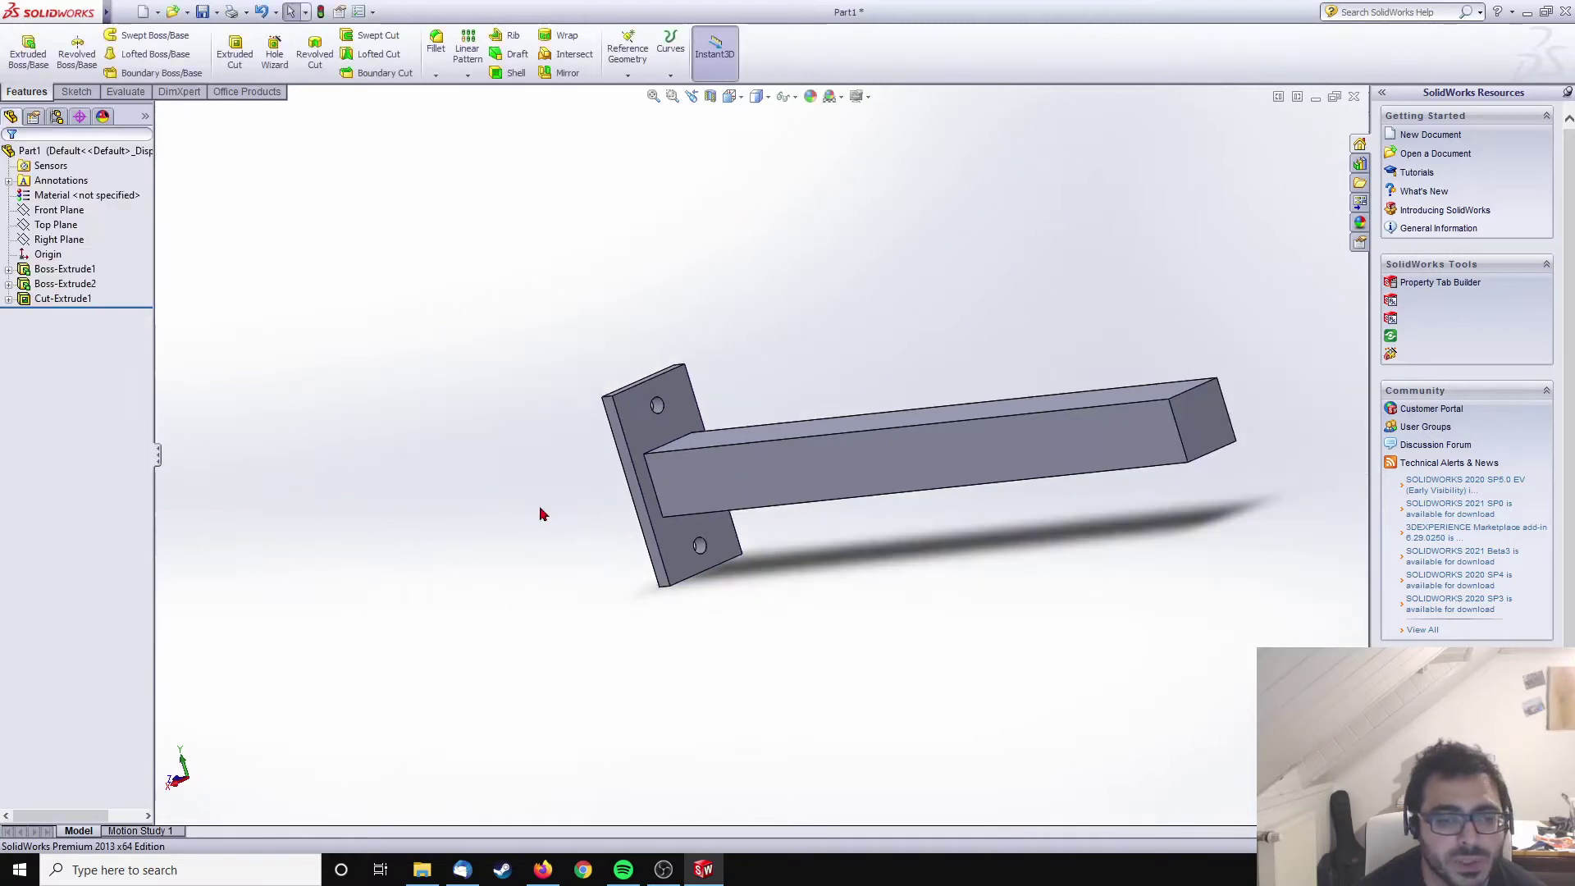
pyautogui.moveTo(540, 514); pyautogui.dragTo(698, 522, button='middle')
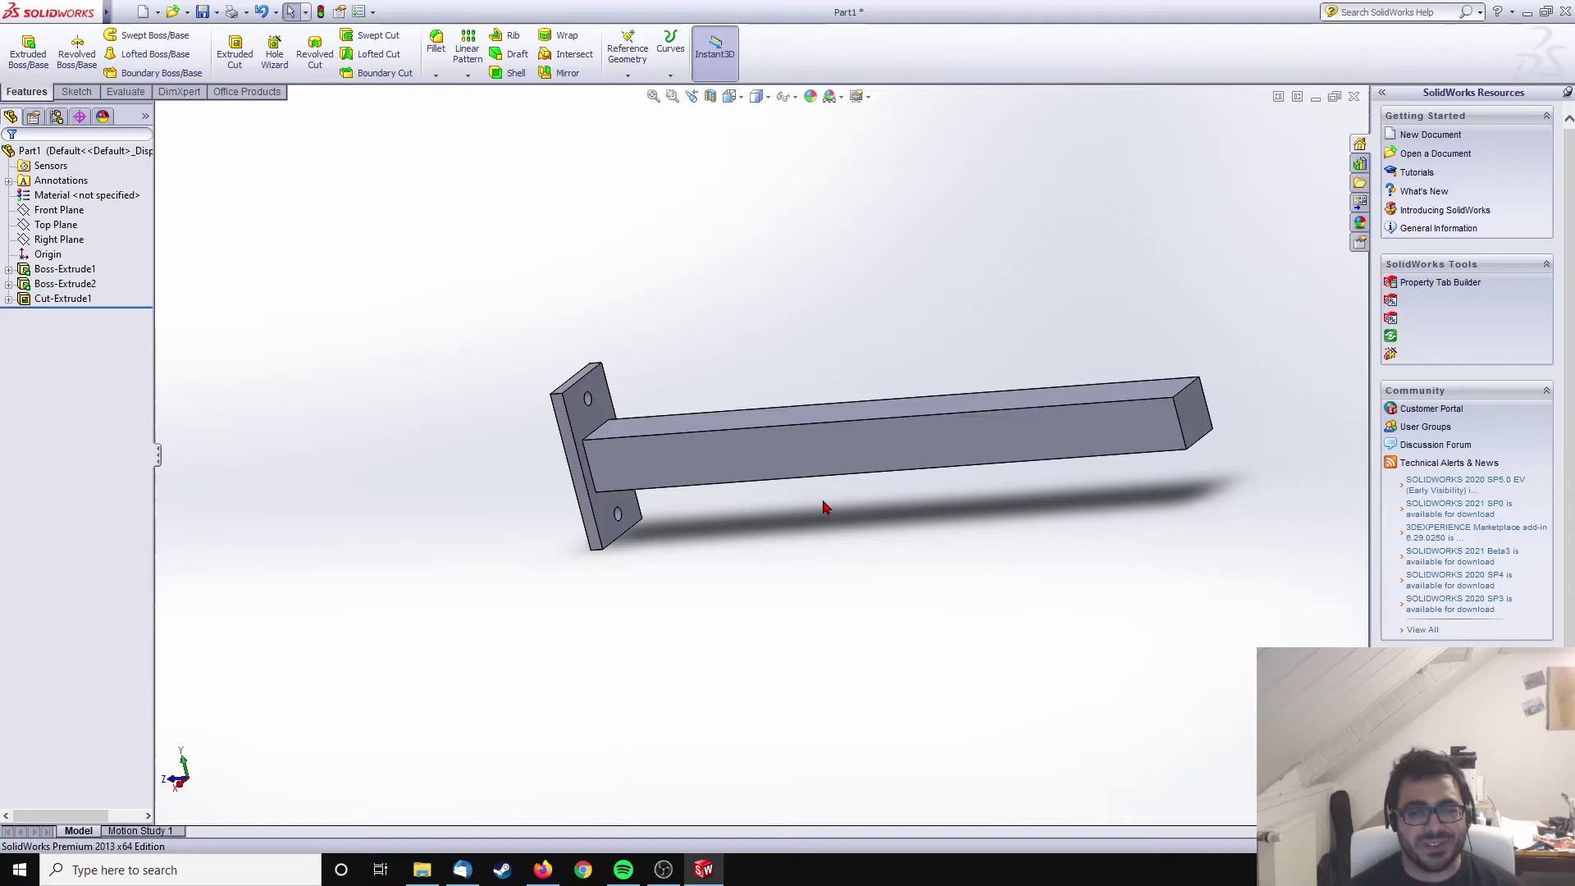
pyautogui.moveTo(779, 514); pyautogui.dragTo(1059, 447, button='middle')
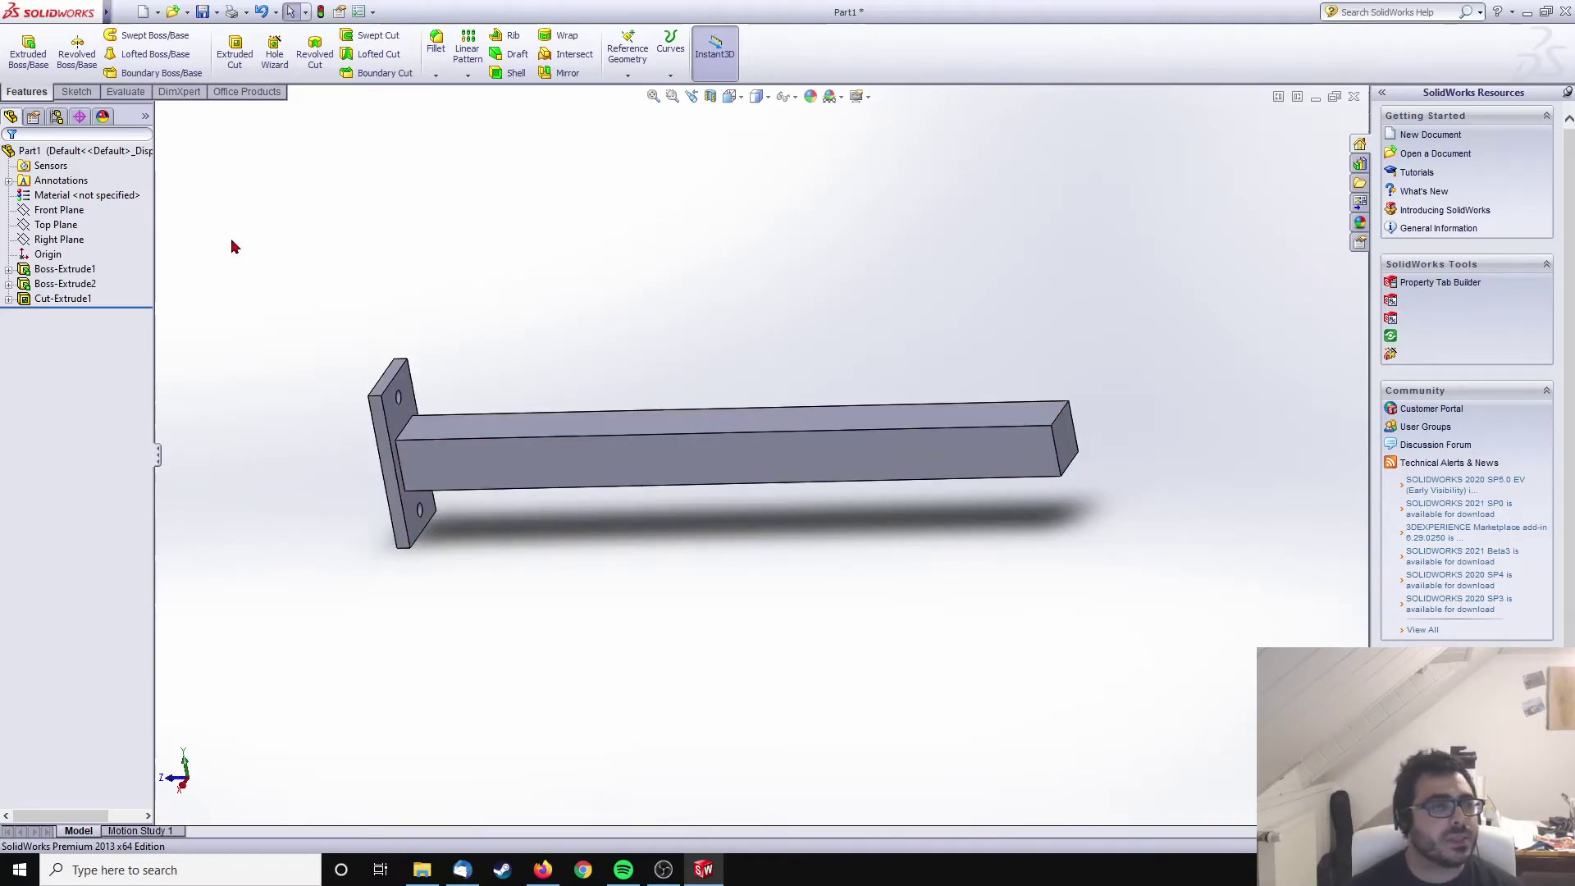
pyautogui.click(125, 92)
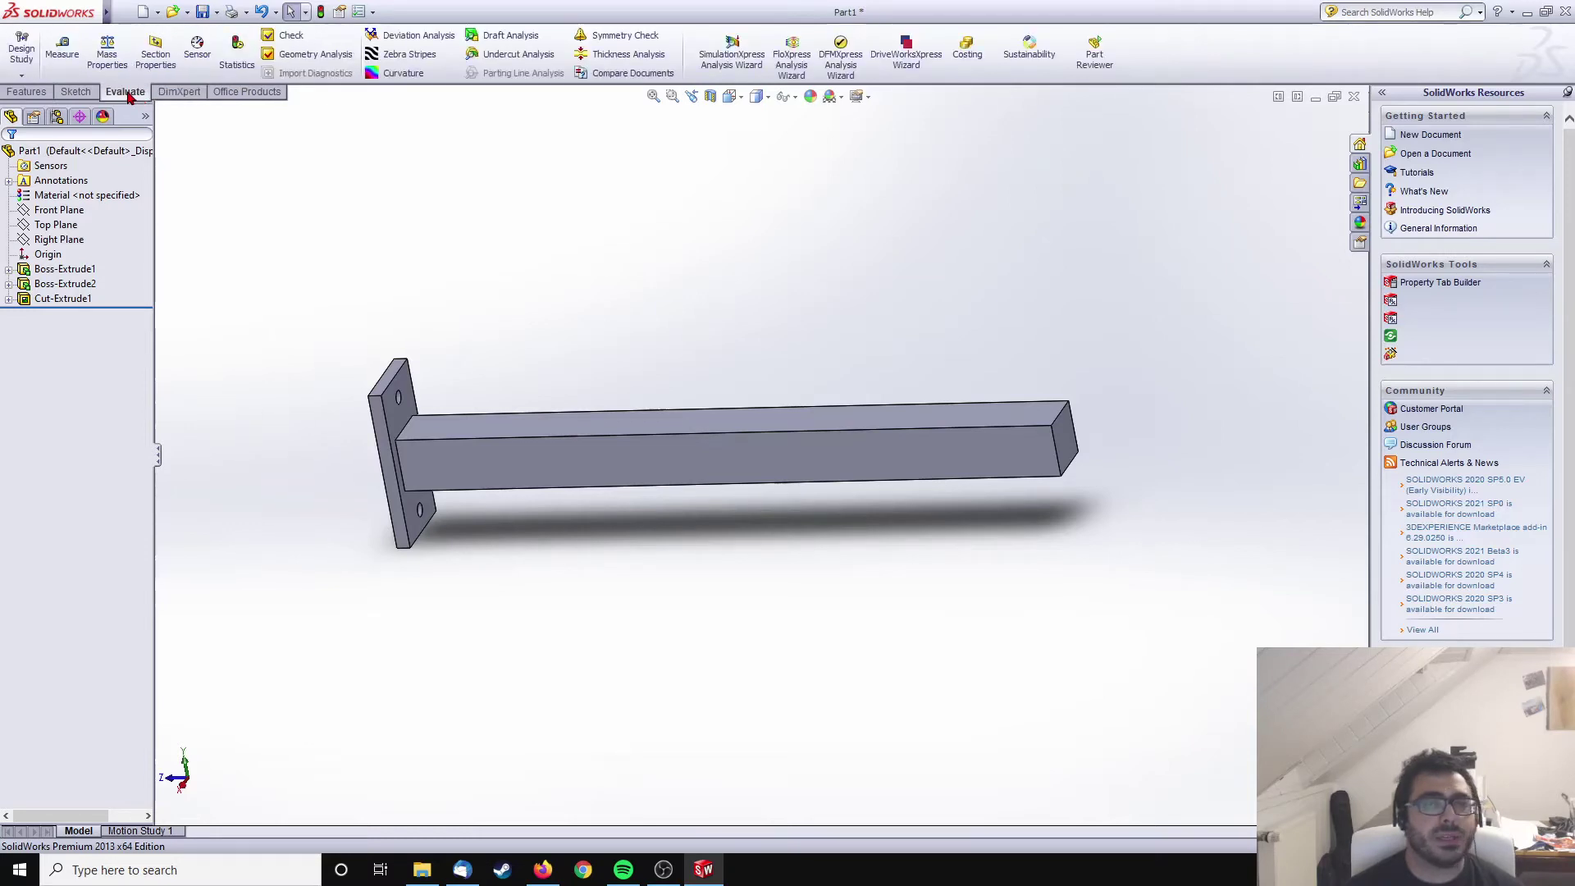
pyautogui.click(736, 59)
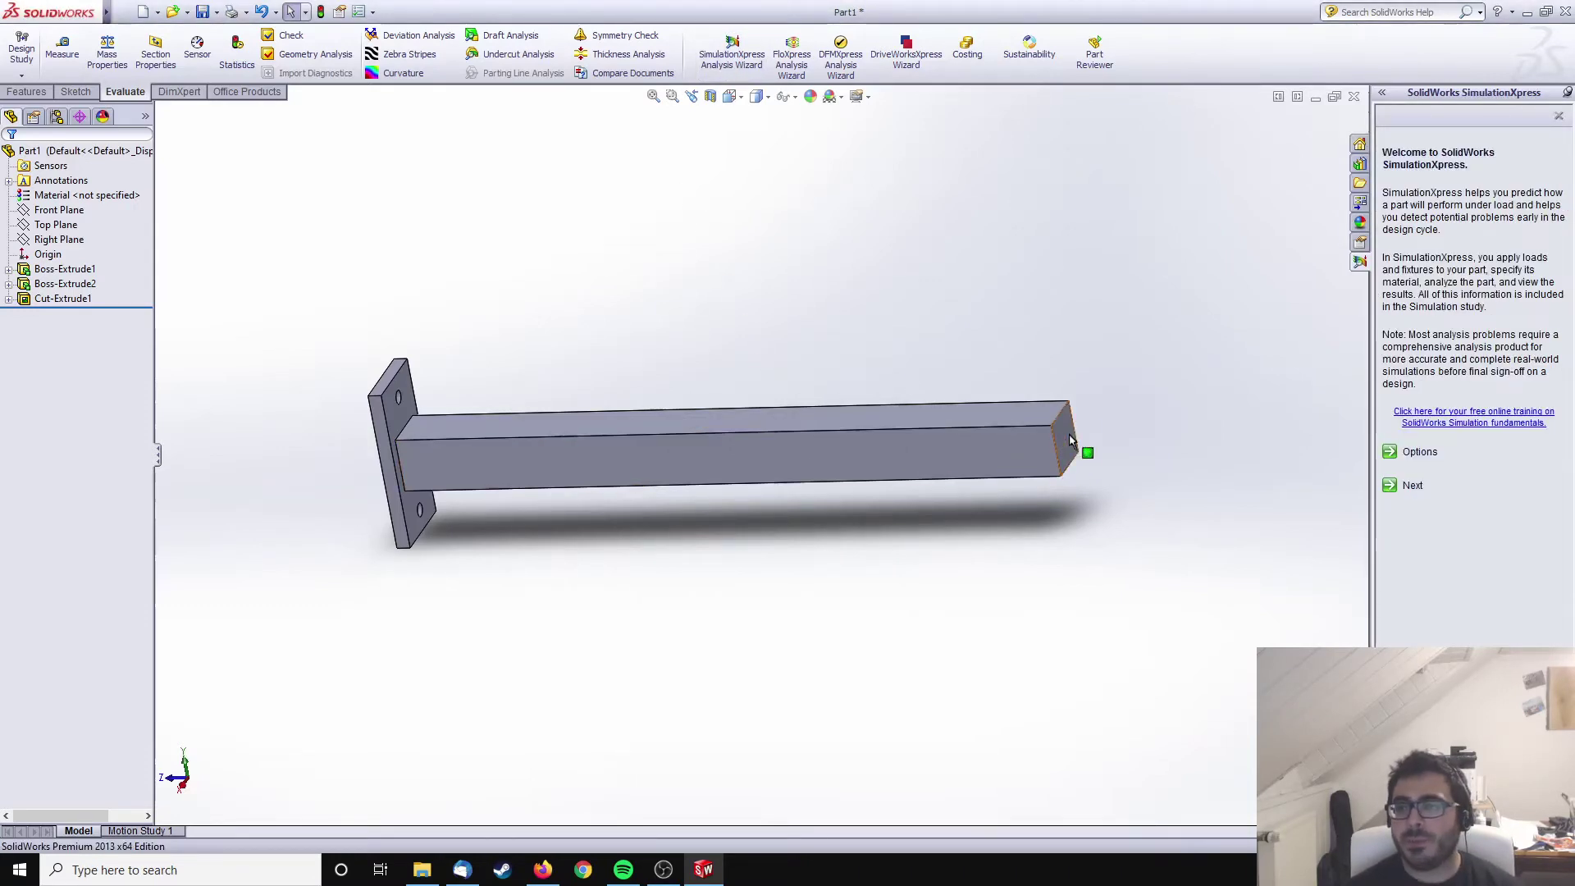
# - Set SimulationXpress units to English (IPS) and advance to the Fixtures step
pyautogui.click(1420, 454)
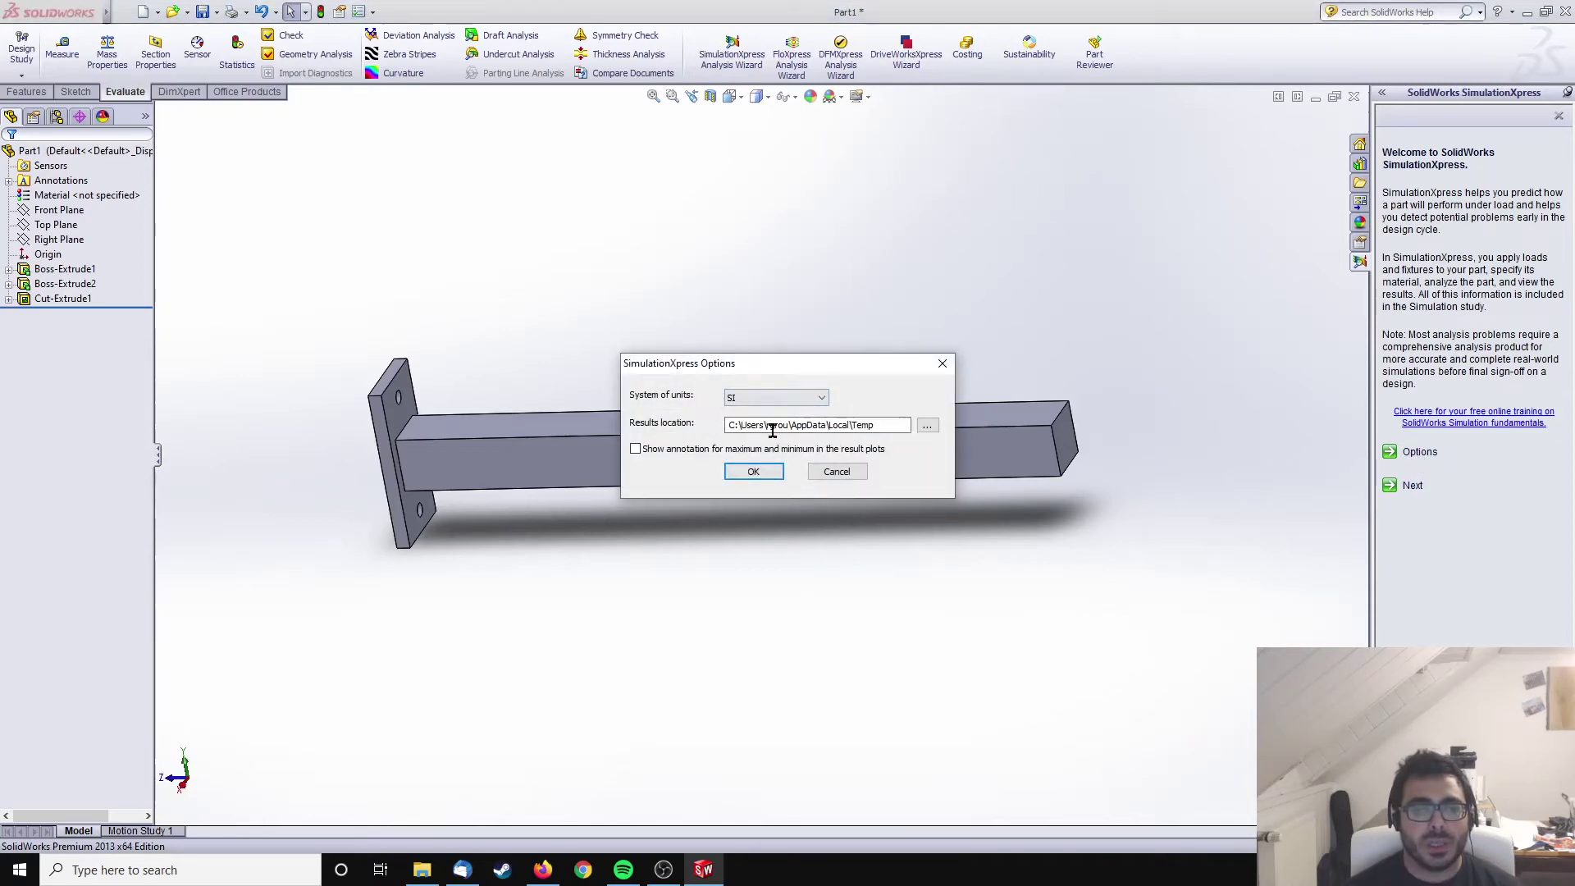
pyautogui.click(752, 471)
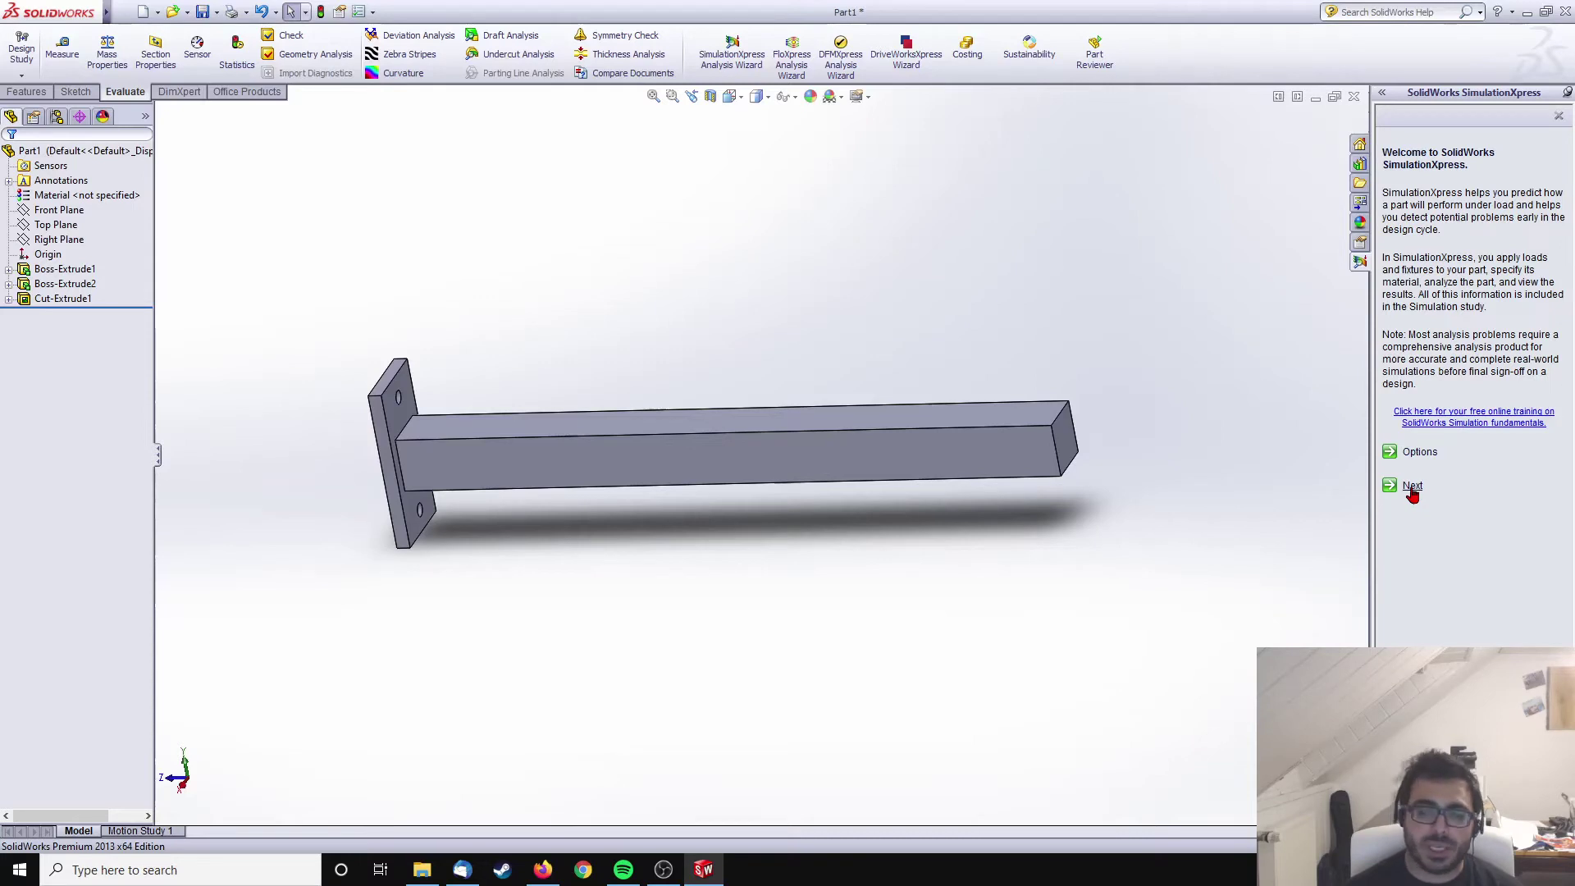
pyautogui.click(1418, 454)
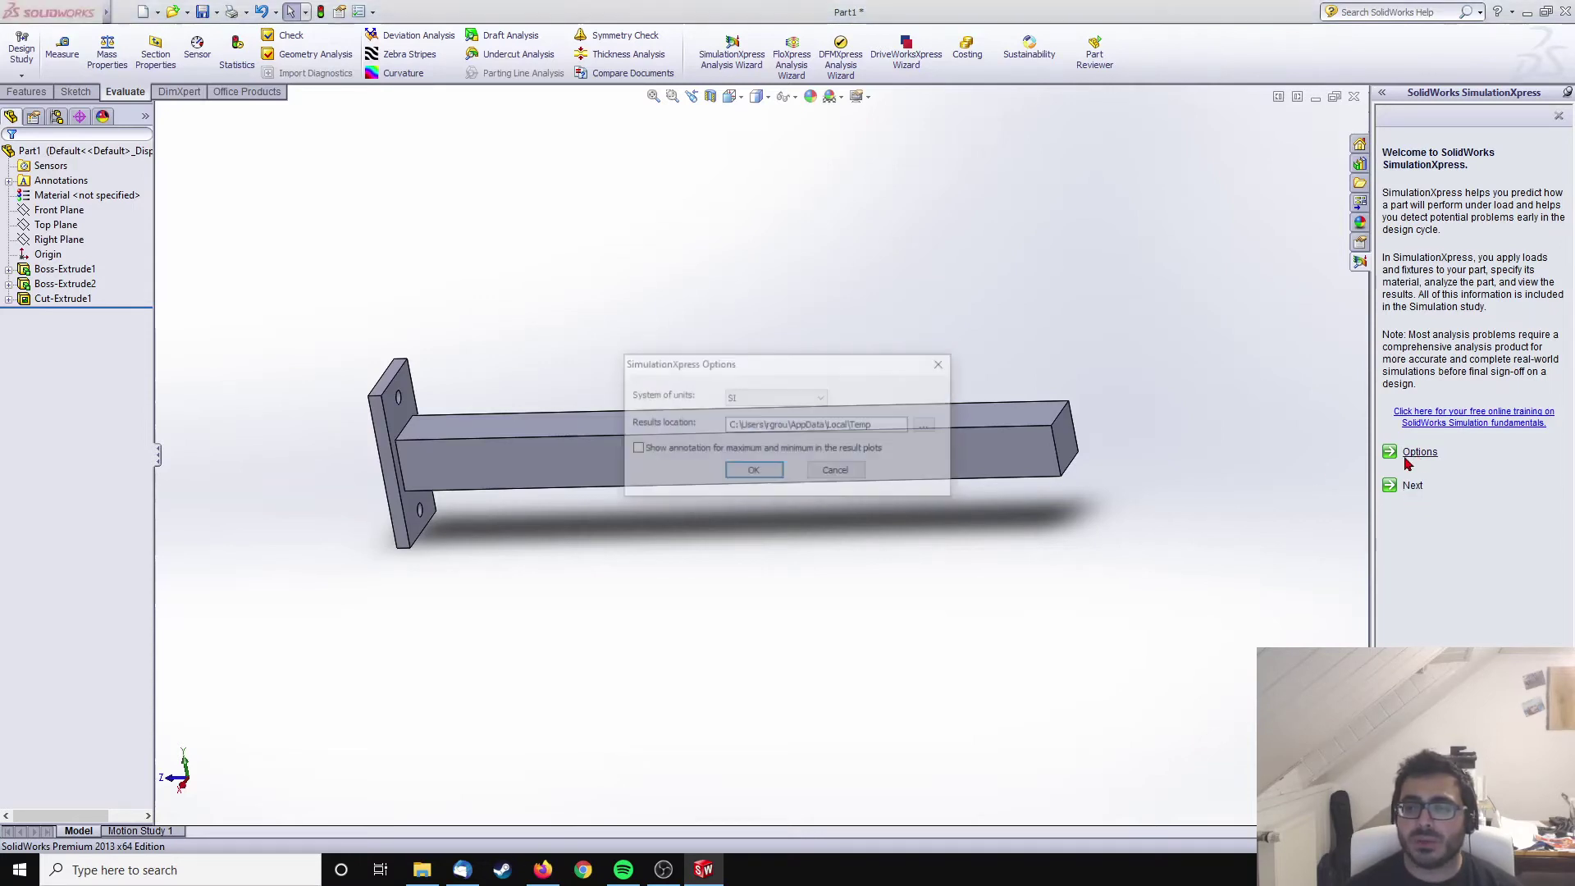
pyautogui.click(772, 397)
pyautogui.click(772, 424)
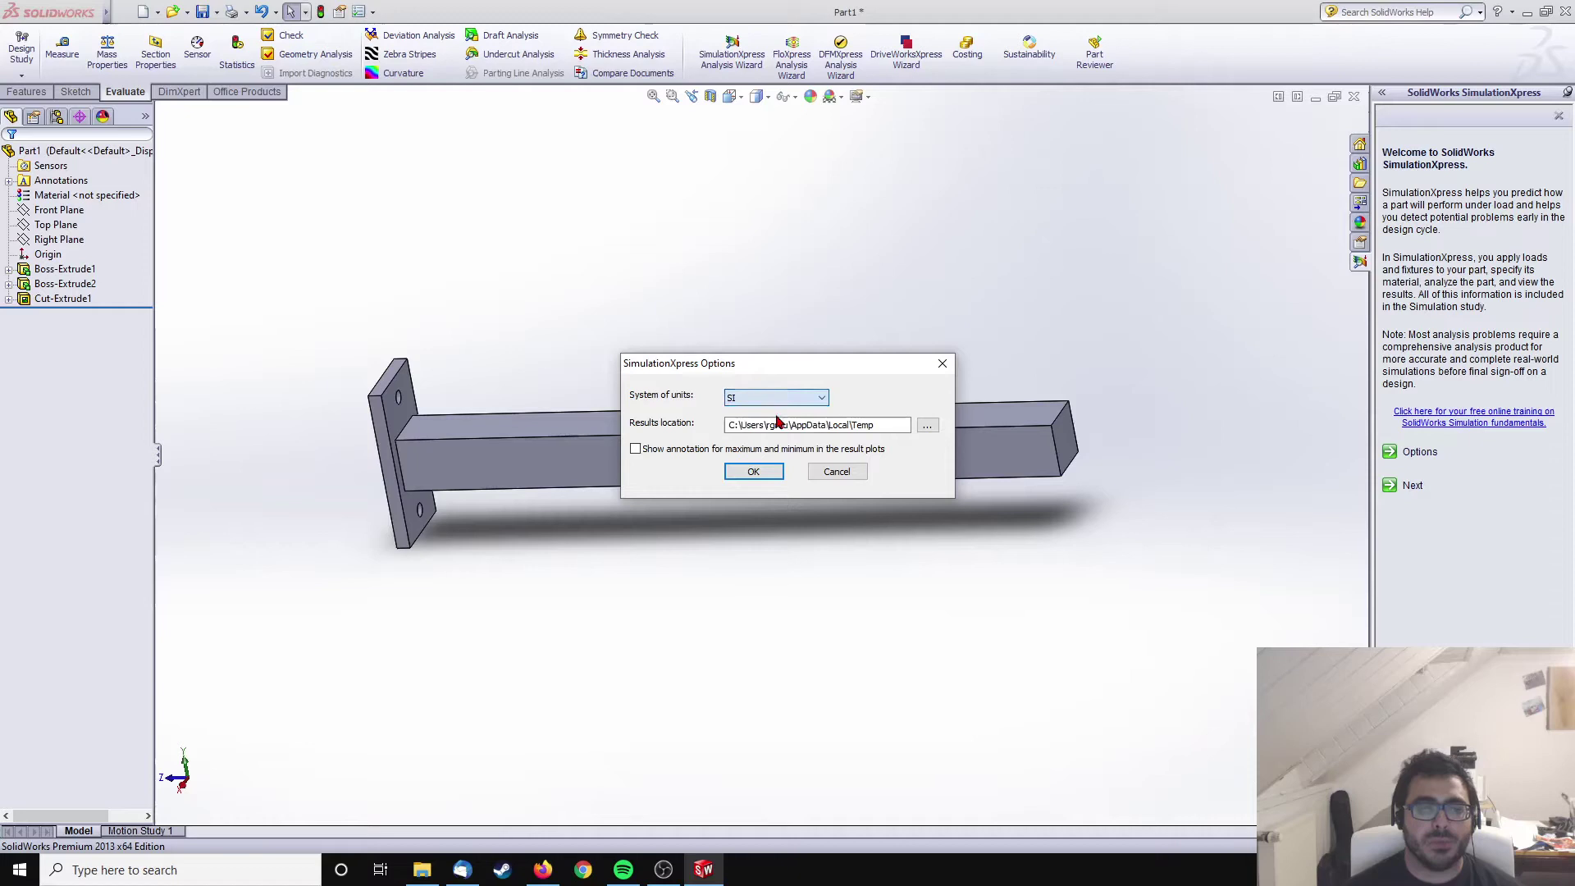
pyautogui.click(753, 471)
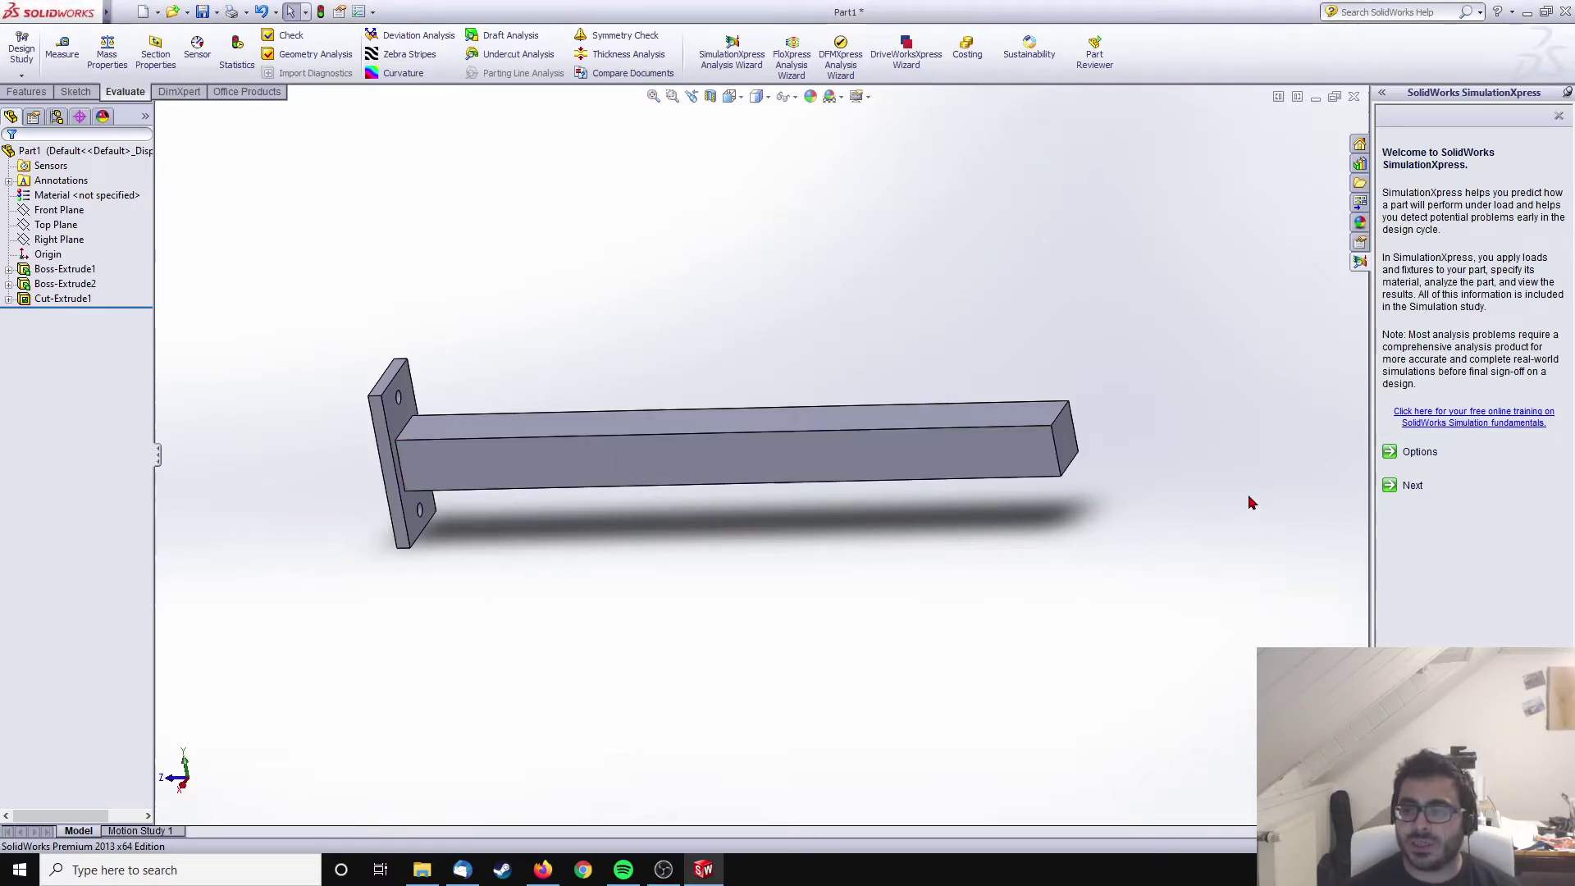
pyautogui.click(1409, 487)
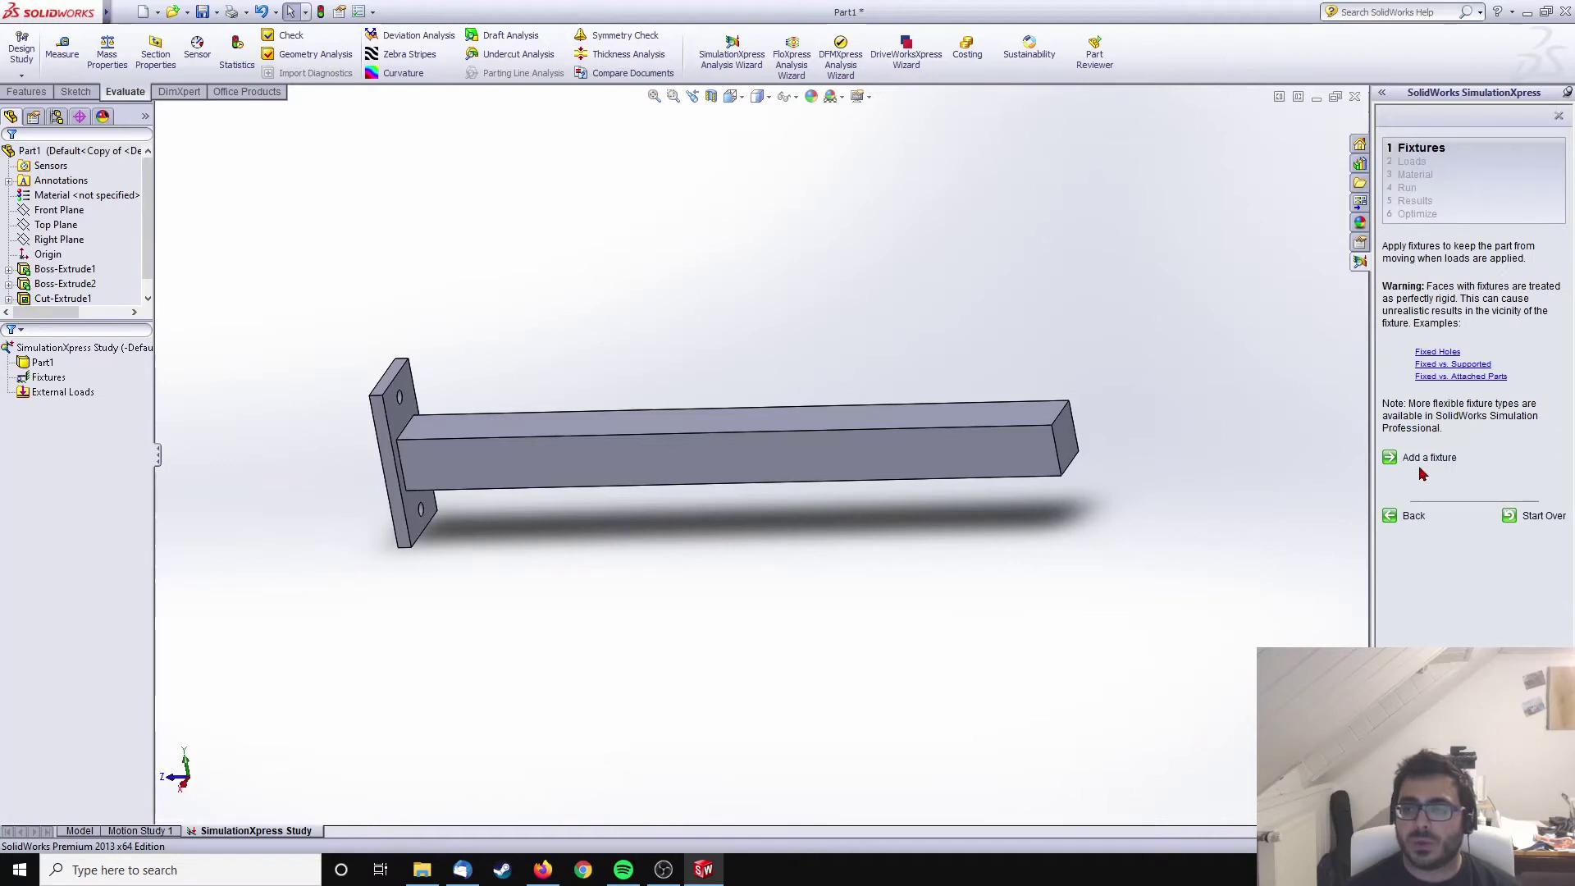
# - Apply a fixed-geometry fixture, Fixed-1, to both bolt-hole faces of the plate
pyautogui.moveTo(751, 548); pyautogui.dragTo(790, 537, button='middle')
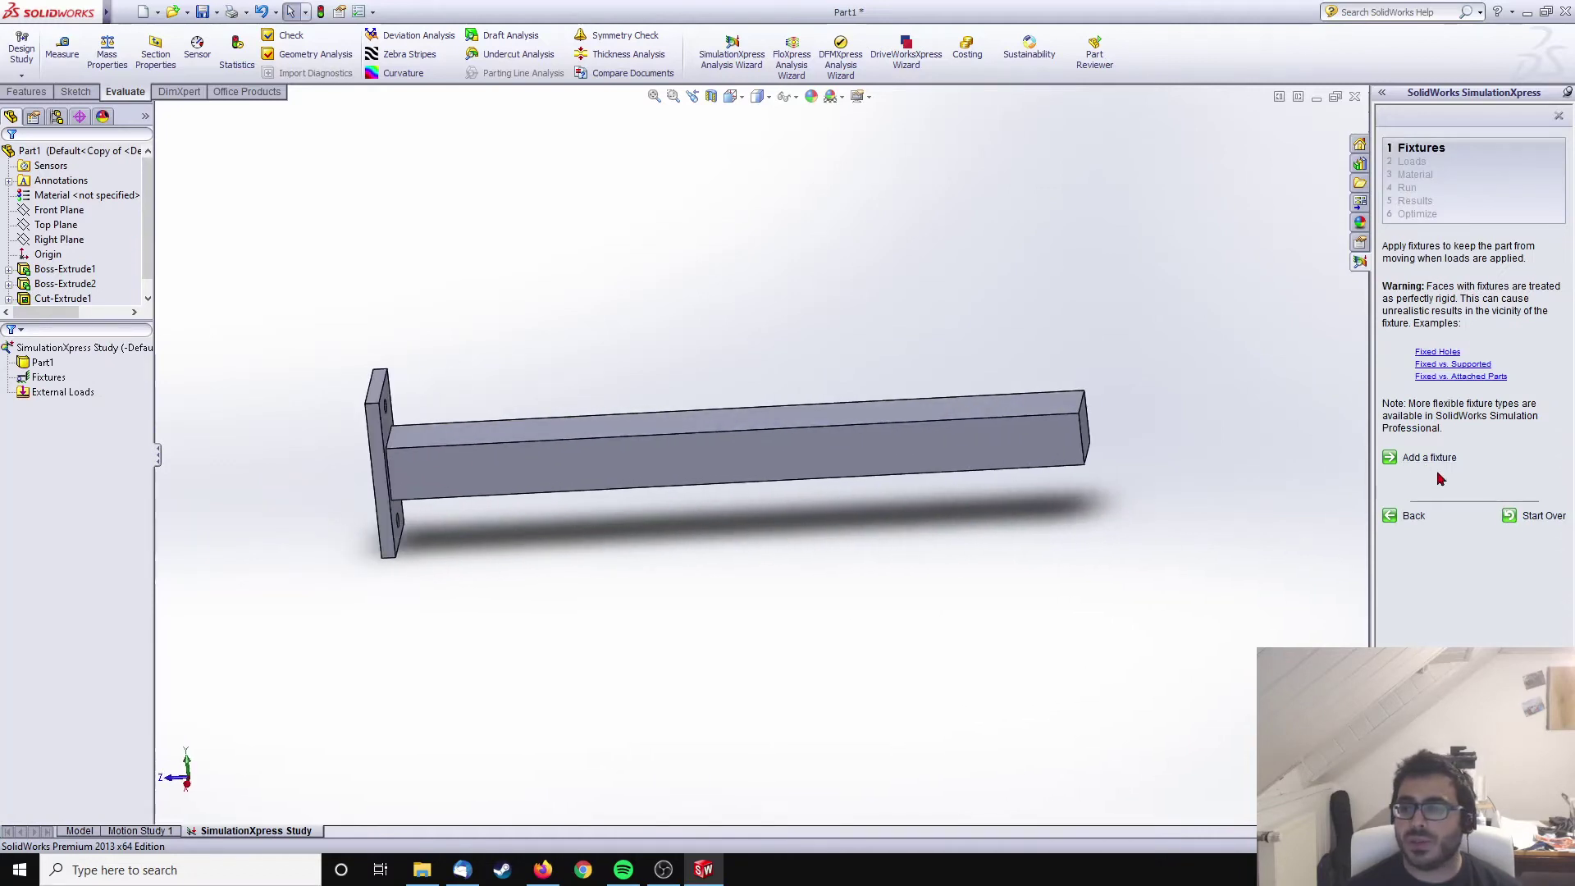
pyautogui.moveTo(552, 552); pyautogui.dragTo(448, 422, button='middle')
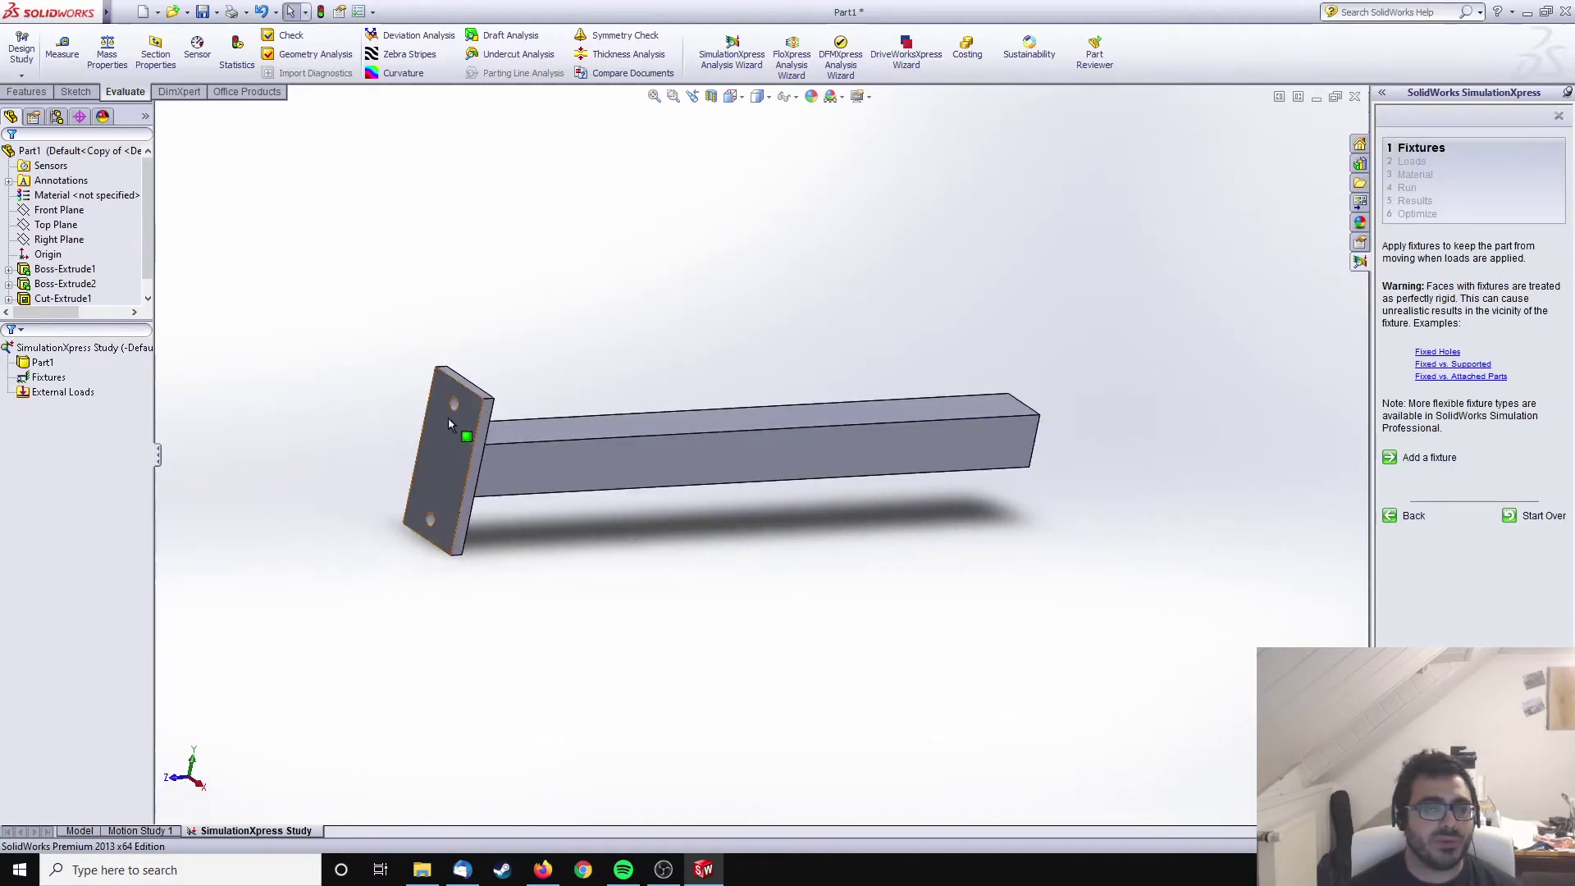
pyautogui.click(1429, 461)
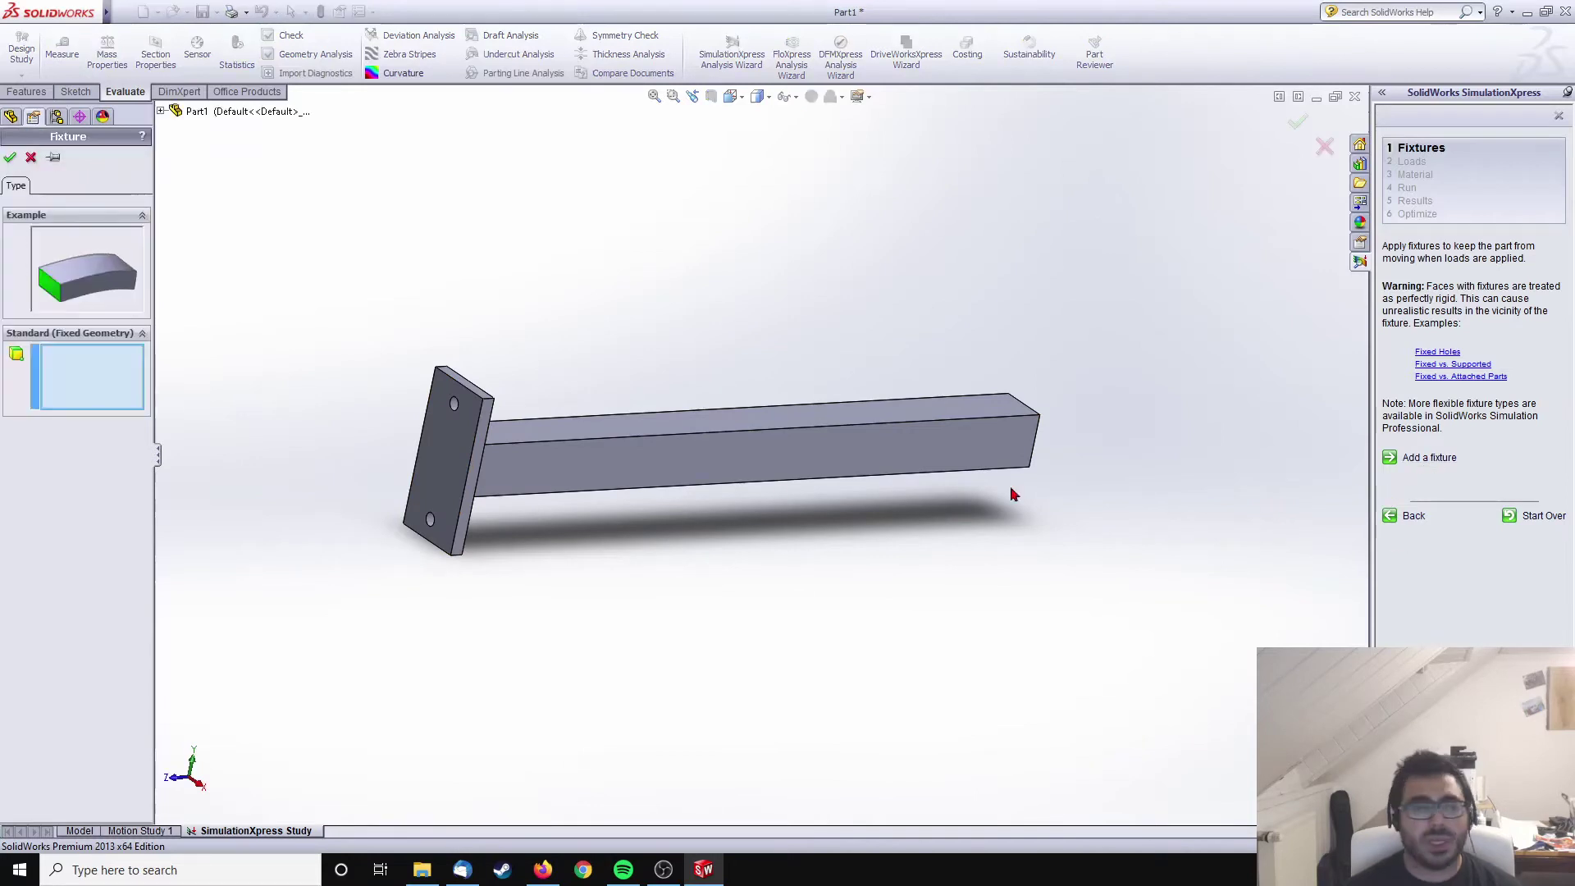
pyautogui.scroll(-5, 492, 499)
pyautogui.click(502, 519)
pyautogui.scroll(-3, 578, 632)
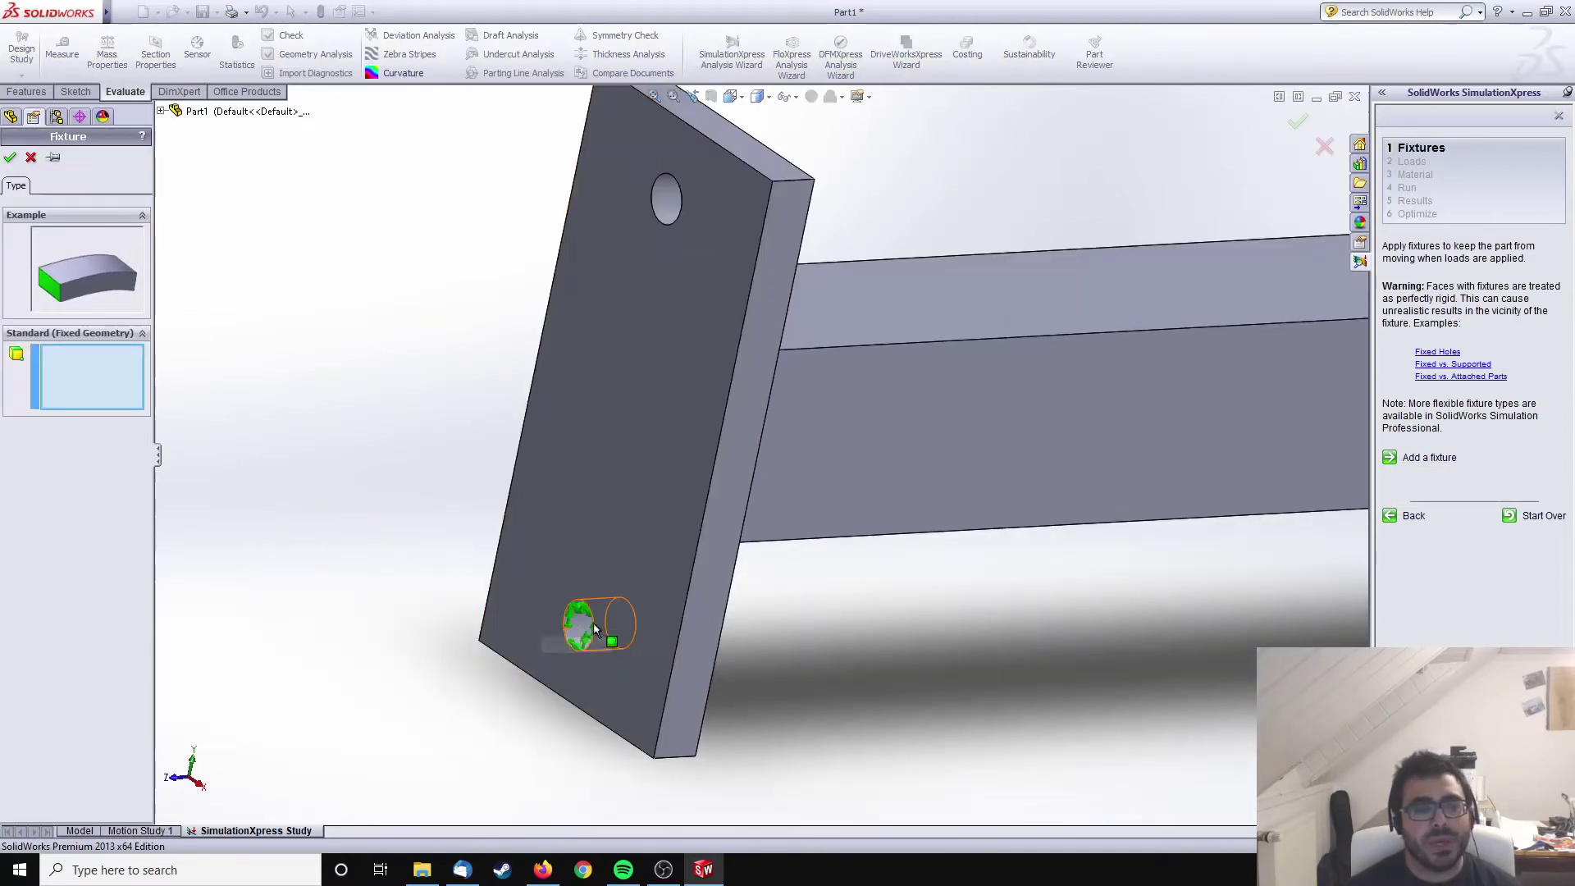
pyautogui.moveTo(647, 445); pyautogui.dragTo(675, 308, button='middle')
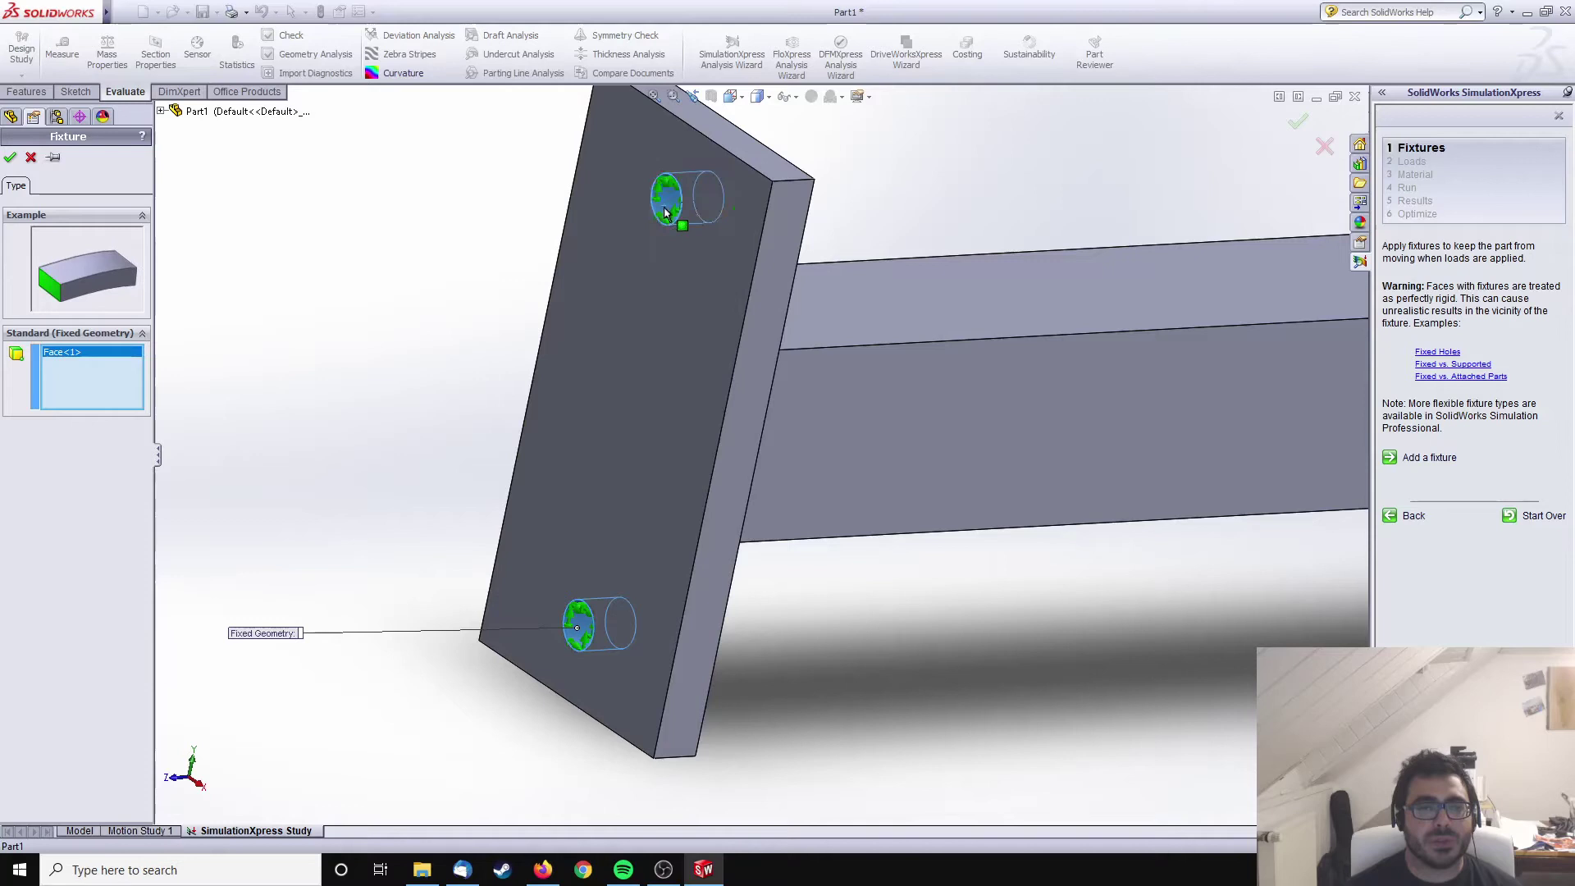
pyautogui.click(667, 193)
pyautogui.scroll(3, 666, 194)
pyautogui.moveTo(742, 536); pyautogui.dragTo(693, 518, button='middle')
pyautogui.scroll(6, 693, 519)
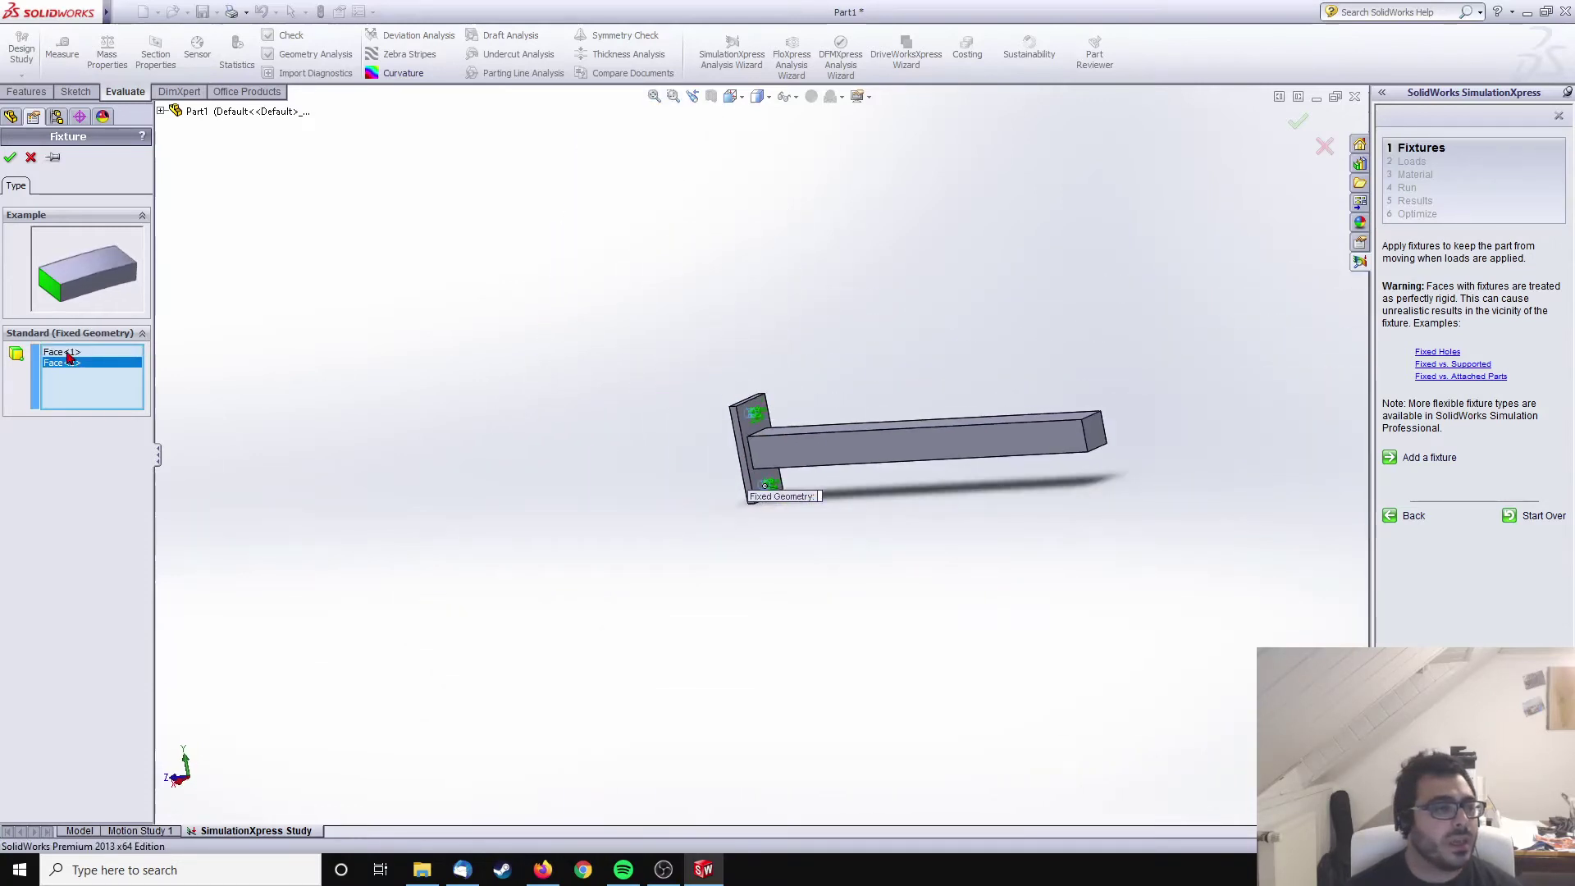
pyautogui.scroll(-5, 787, 431)
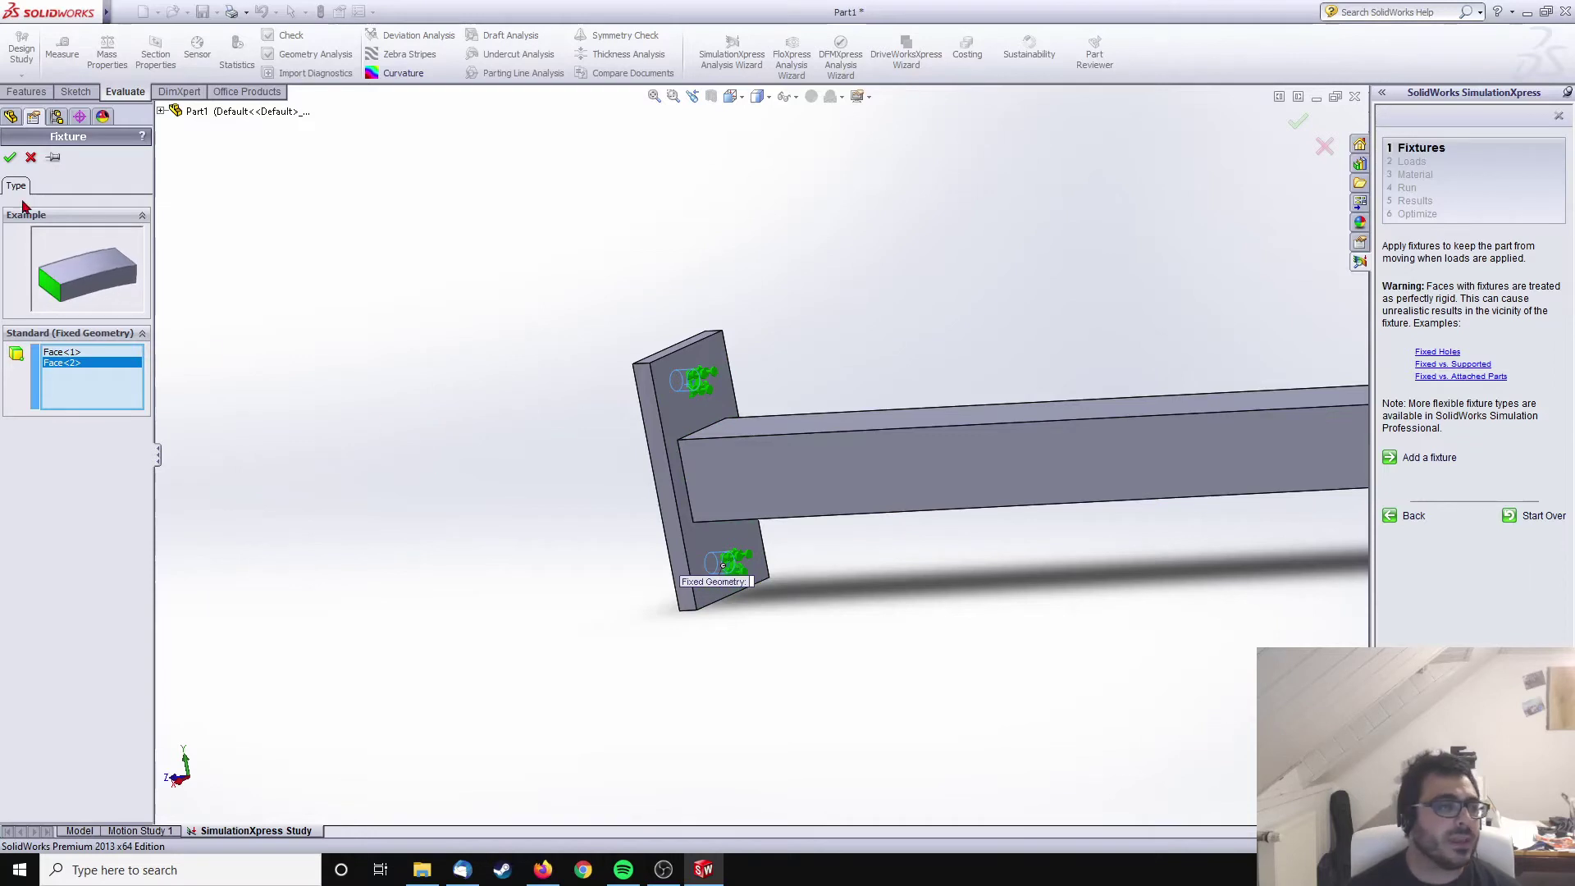
pyautogui.click(10, 161)
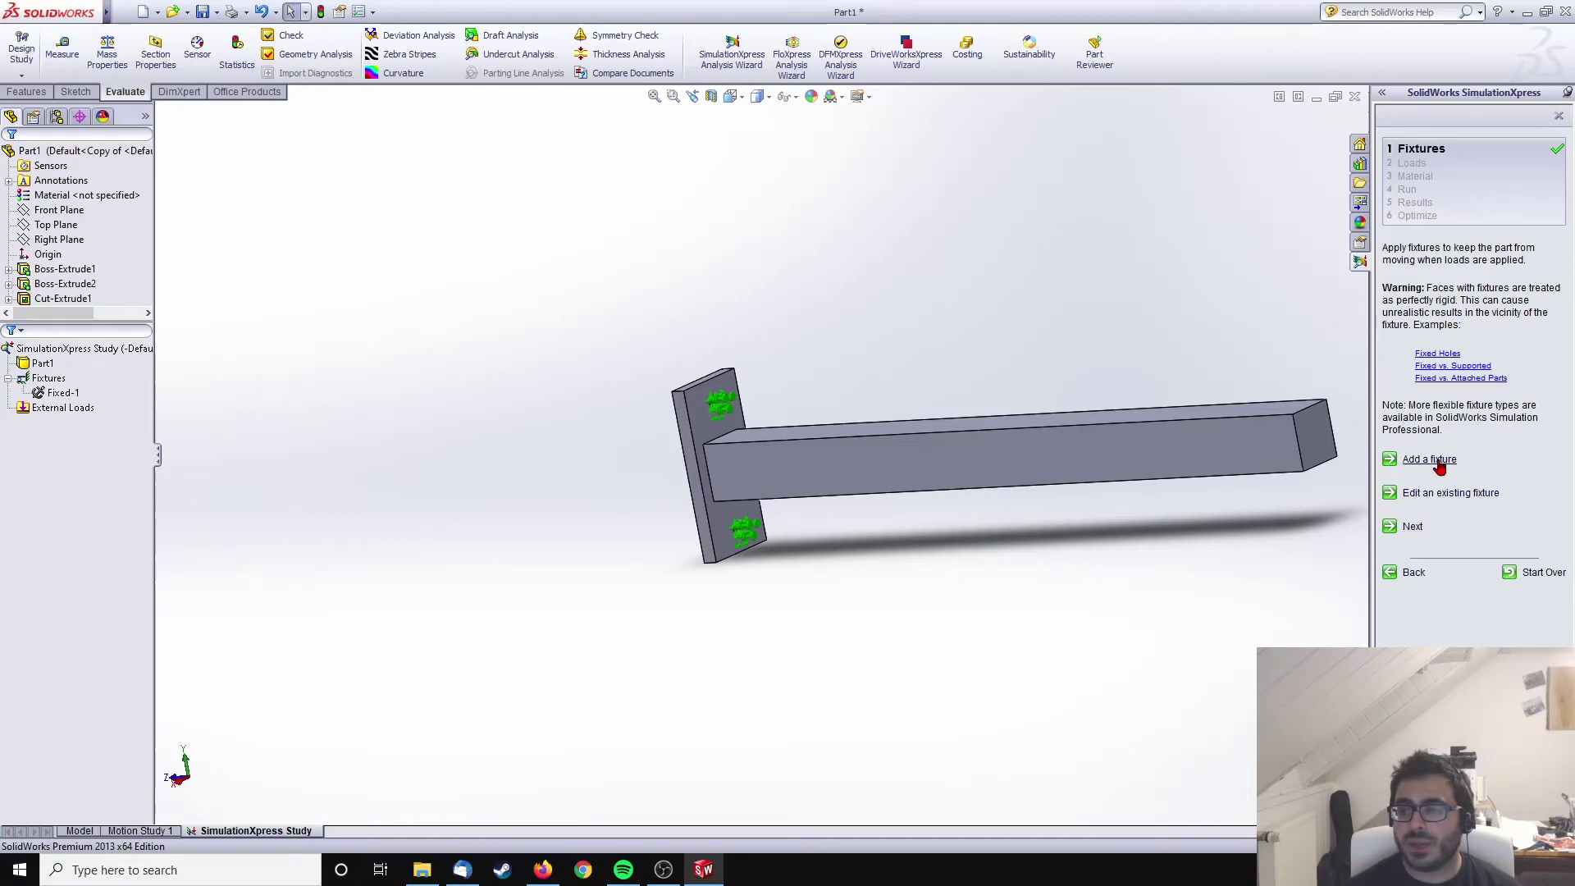
# - Advance to the Loads step and apply a force to the beam's free end face
pyautogui.click(1412, 529)
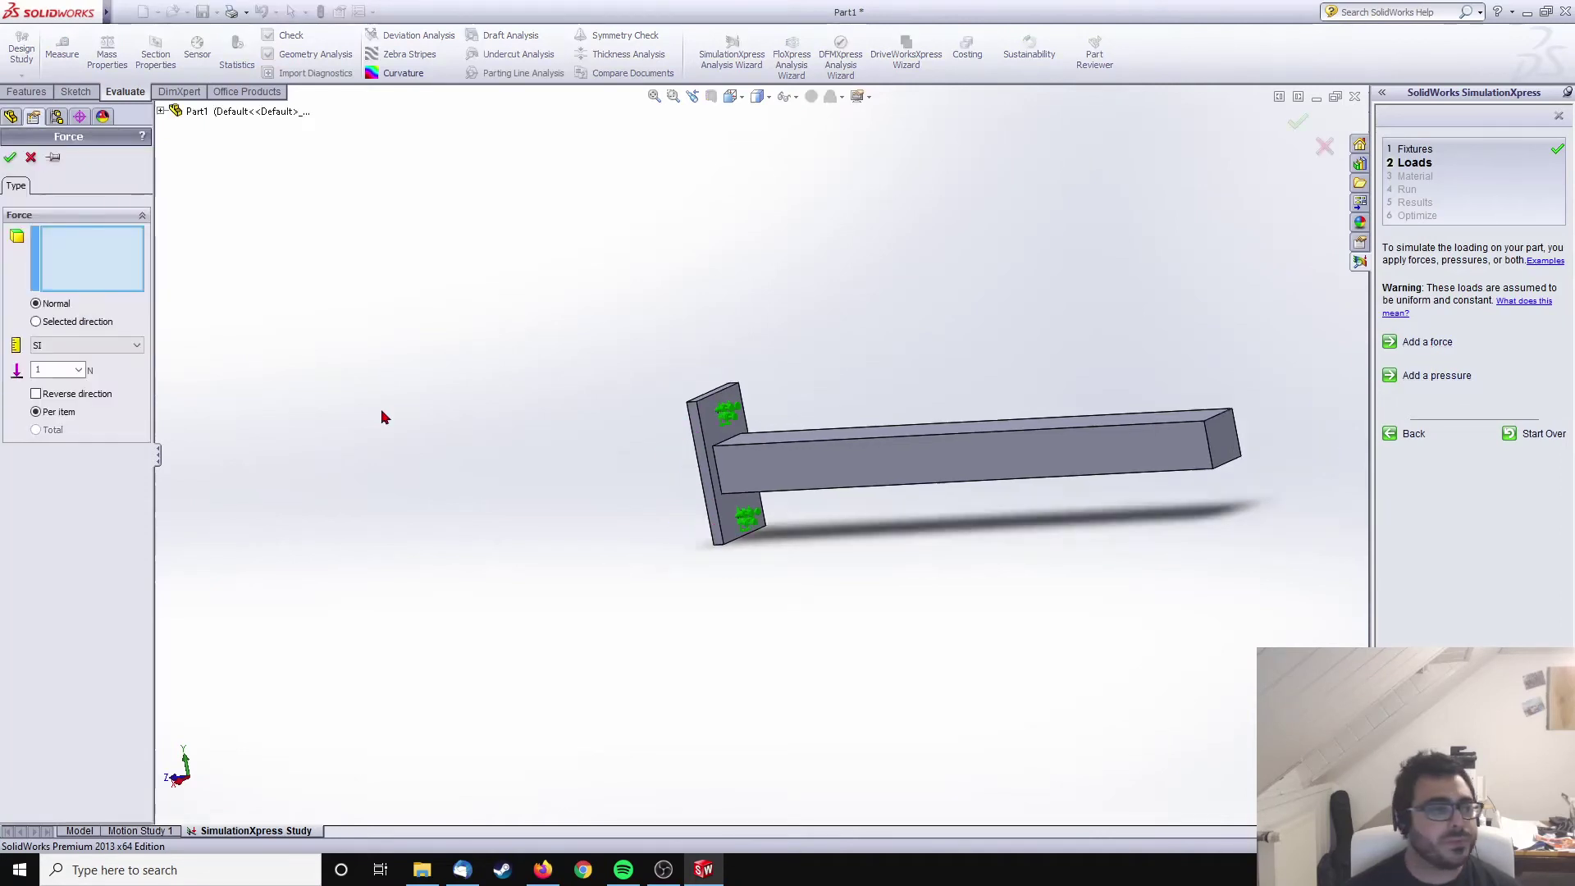
pyautogui.scroll(1, 573, 457)
pyautogui.scroll(-3, 1160, 421)
pyautogui.scroll(-2, 749, 443)
pyautogui.scroll(2, 785, 461)
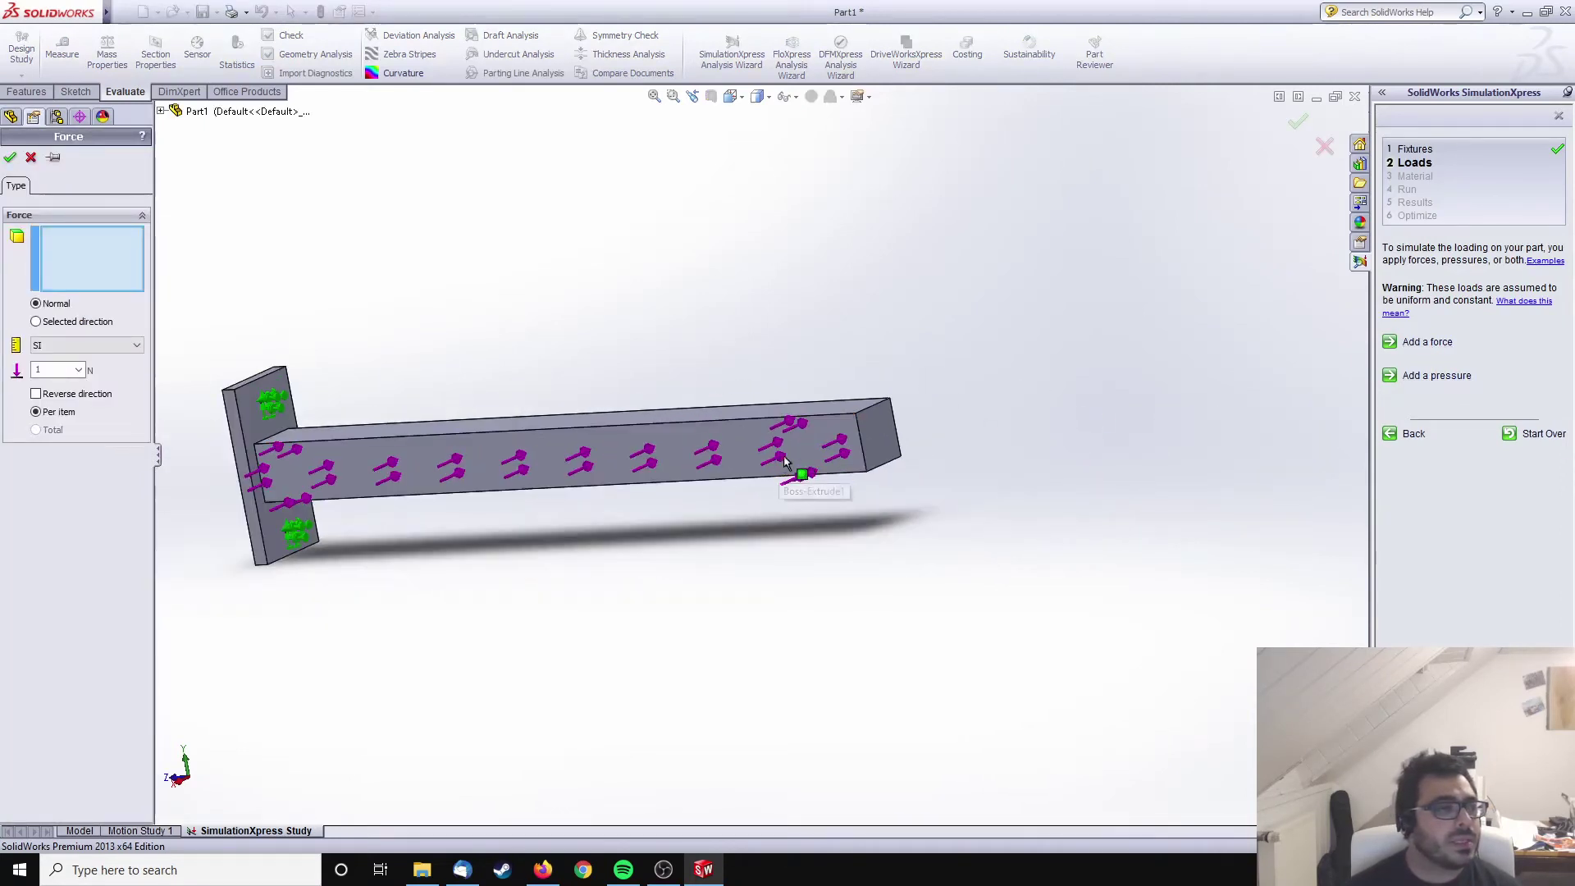
pyautogui.click(868, 422)
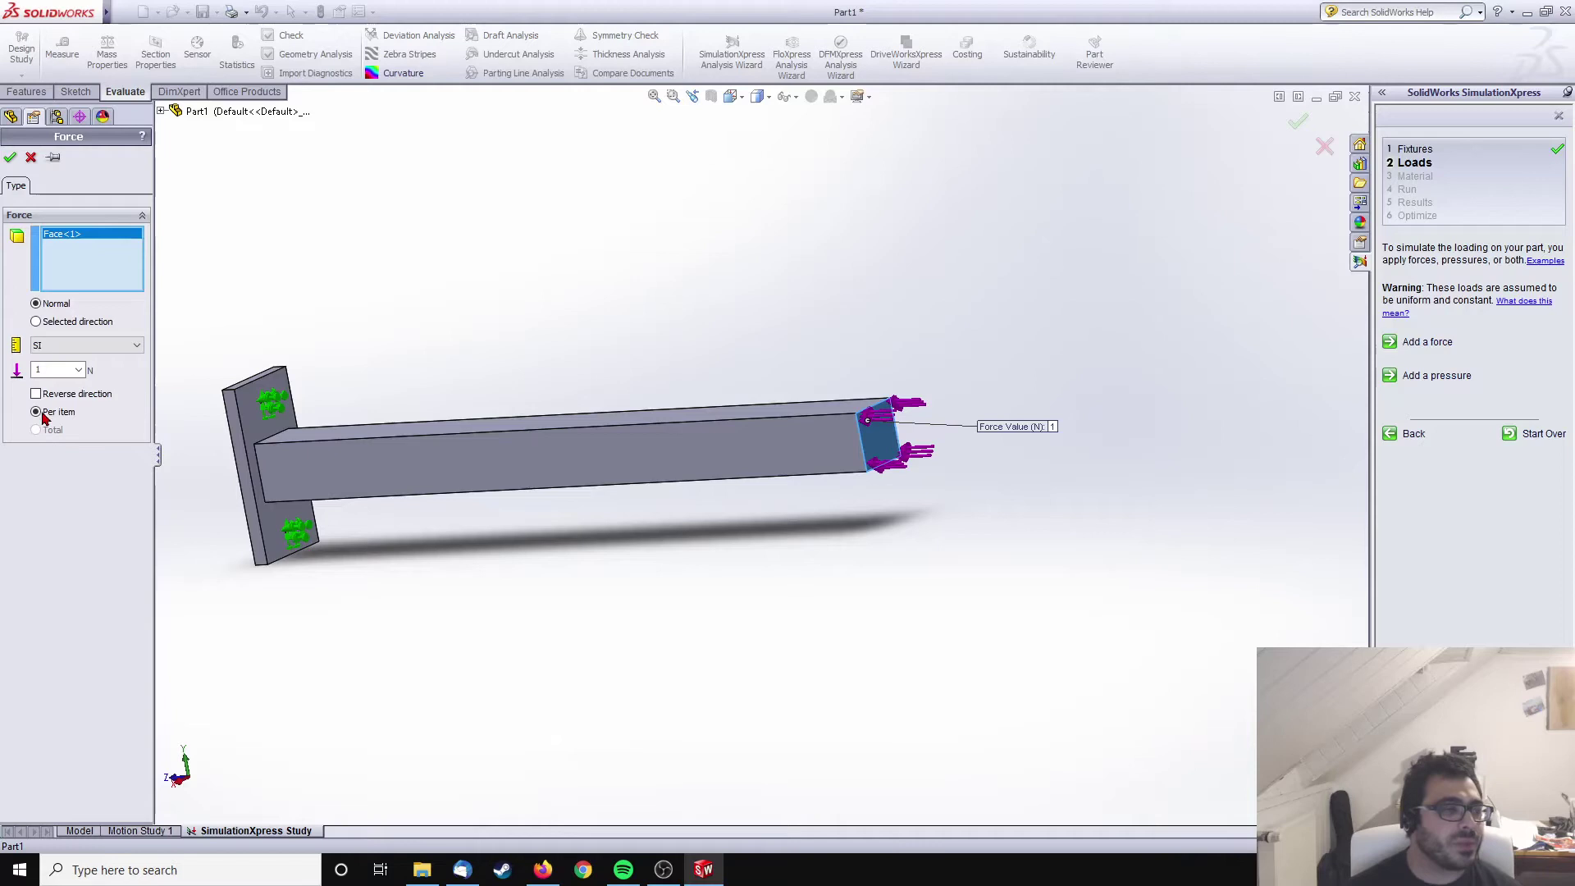
# - Direct the force normal to the Top Plane, reversed, and set it to 100 N
pyautogui.click(36, 322)
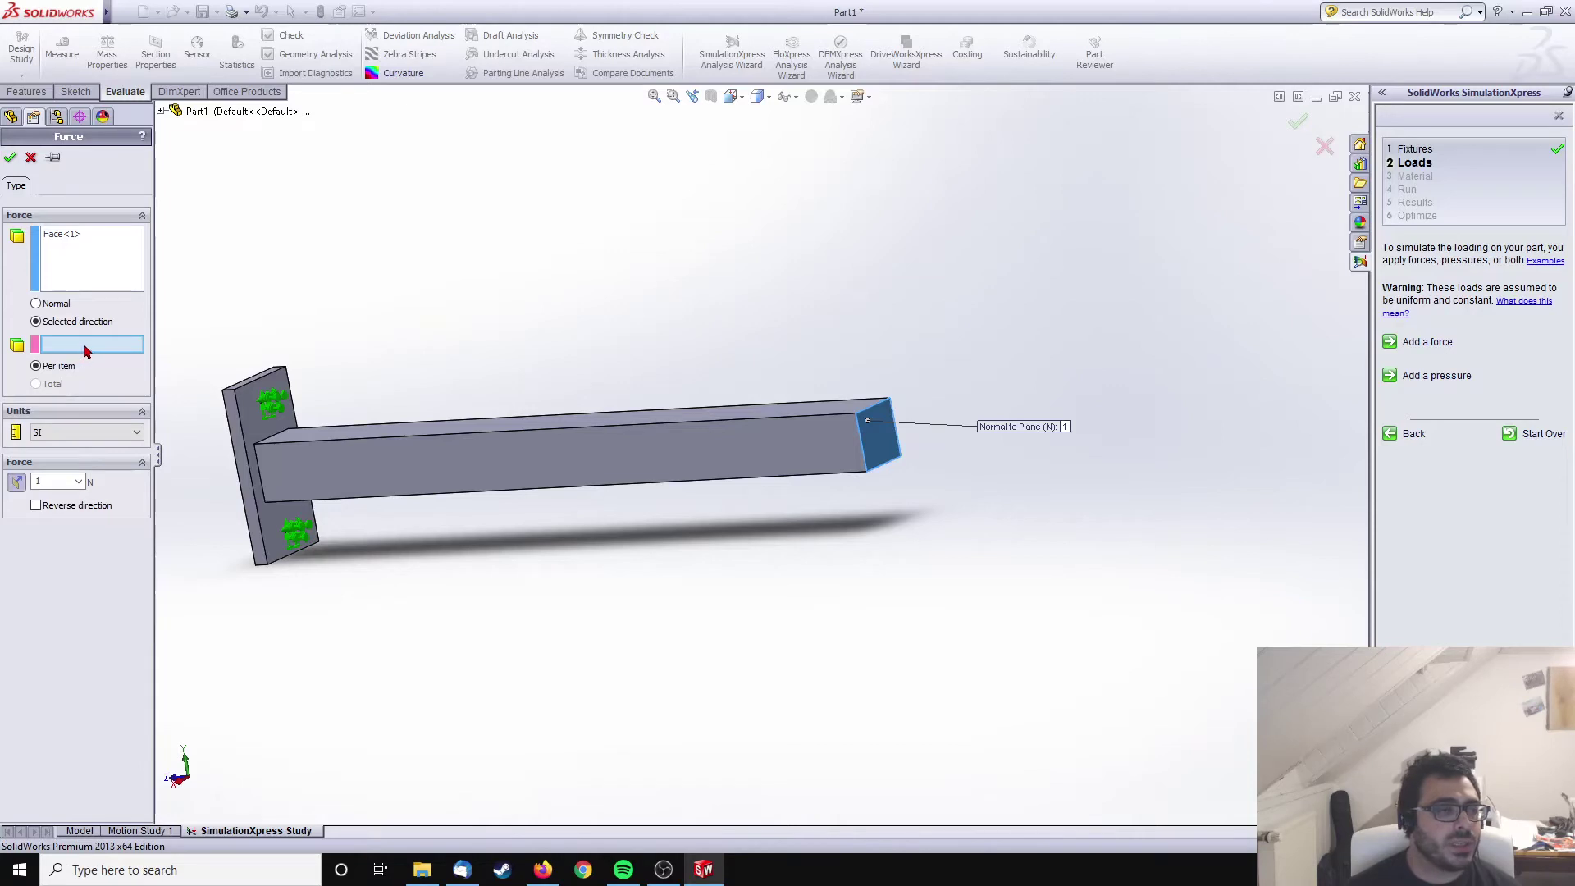
pyautogui.click(162, 111)
pyautogui.click(221, 170)
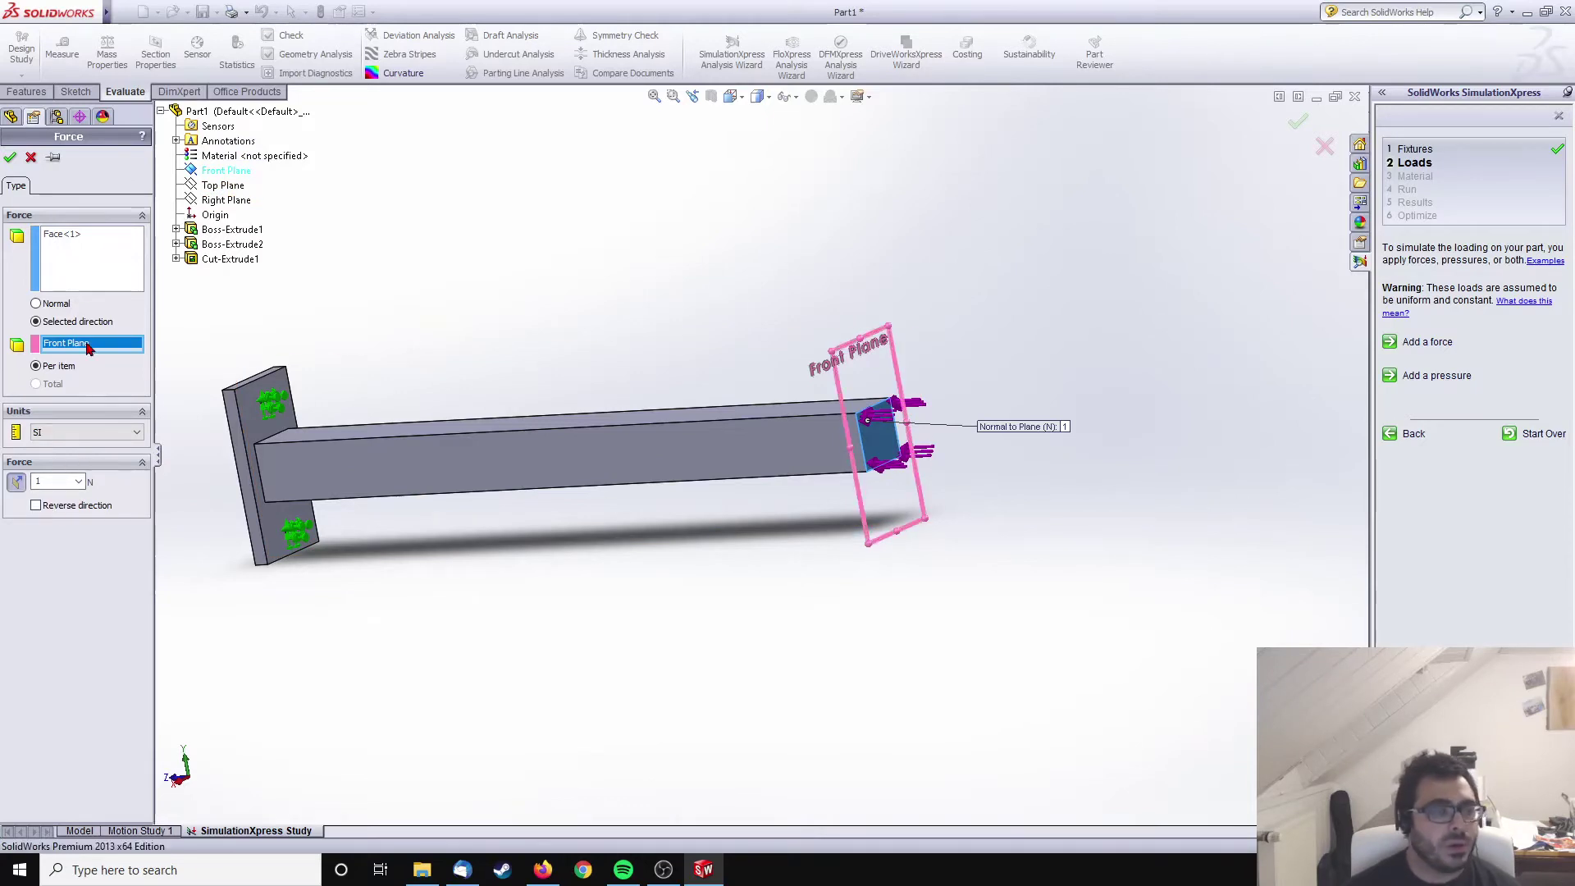
pyautogui.press('Delete')
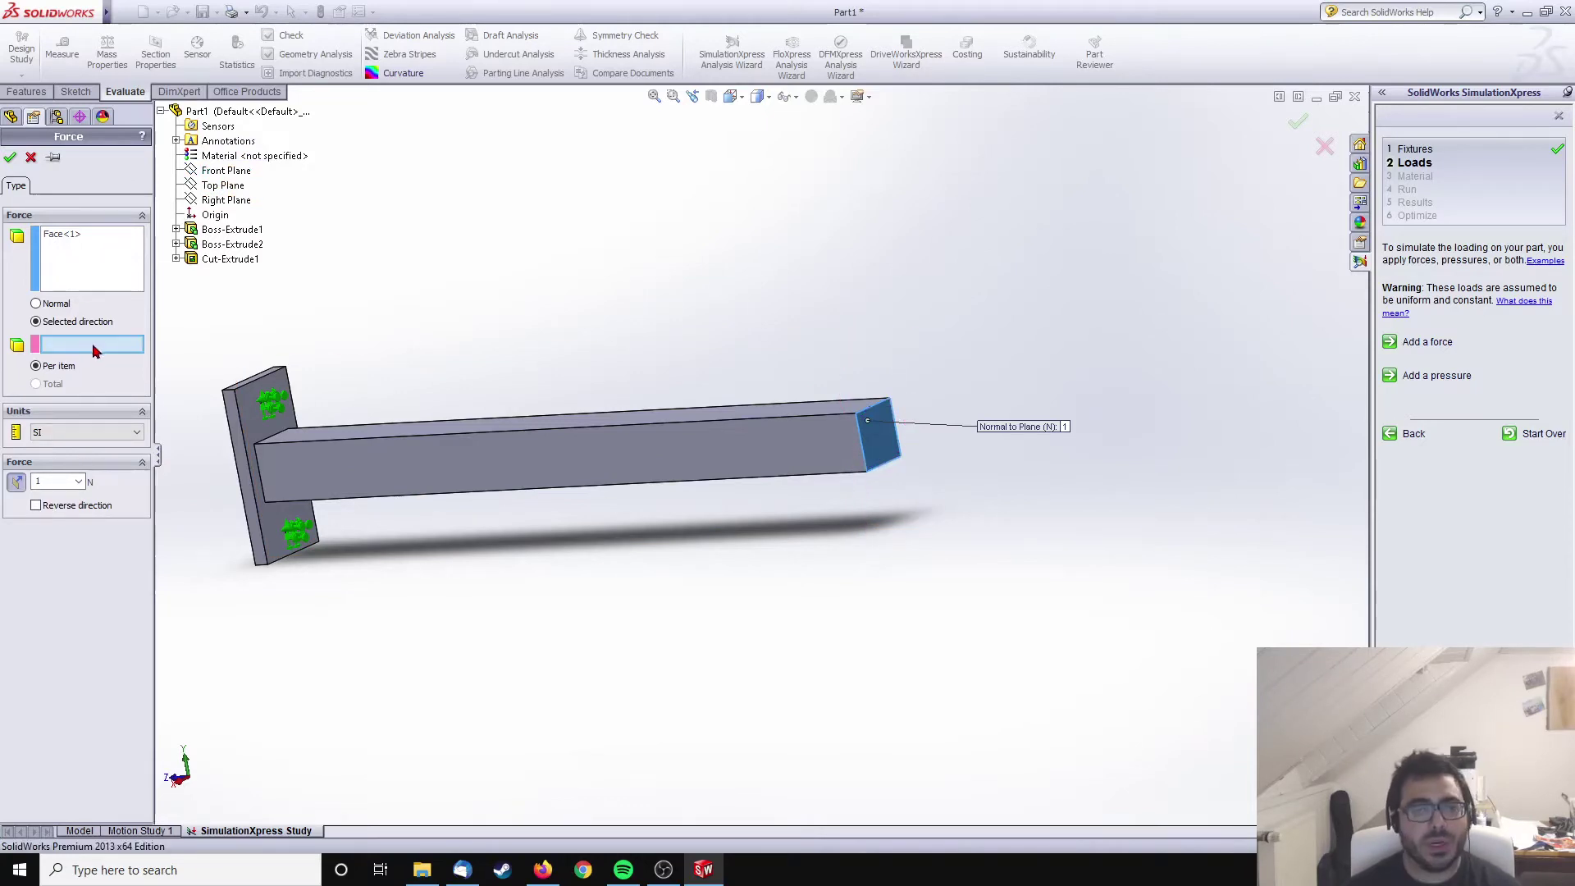
pyautogui.click(223, 187)
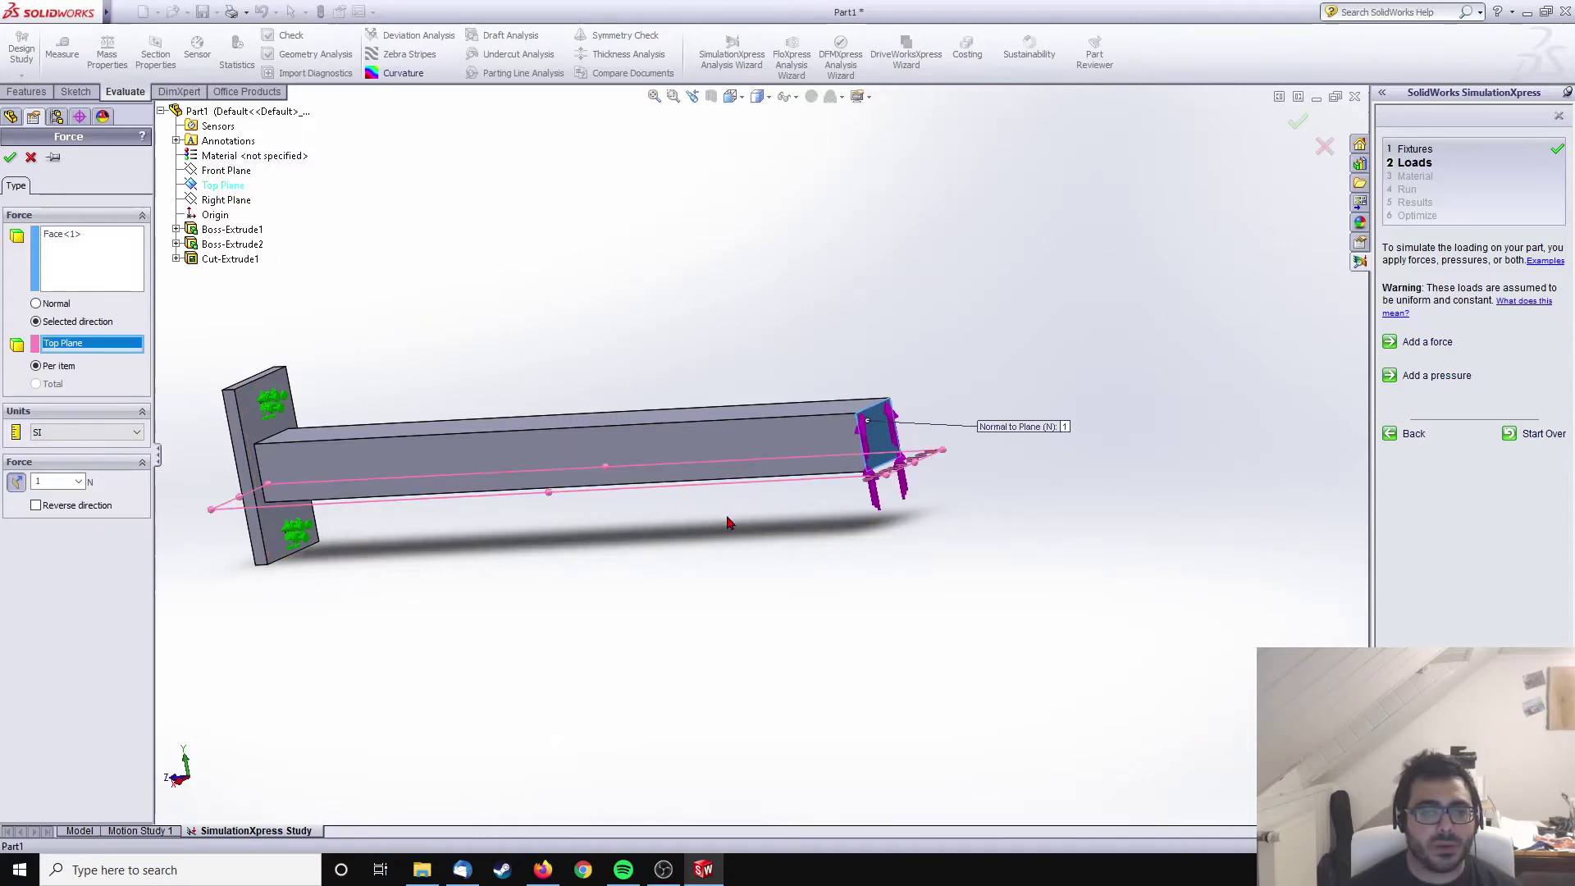
pyautogui.moveTo(727, 522); pyautogui.dragTo(777, 591, button='middle')
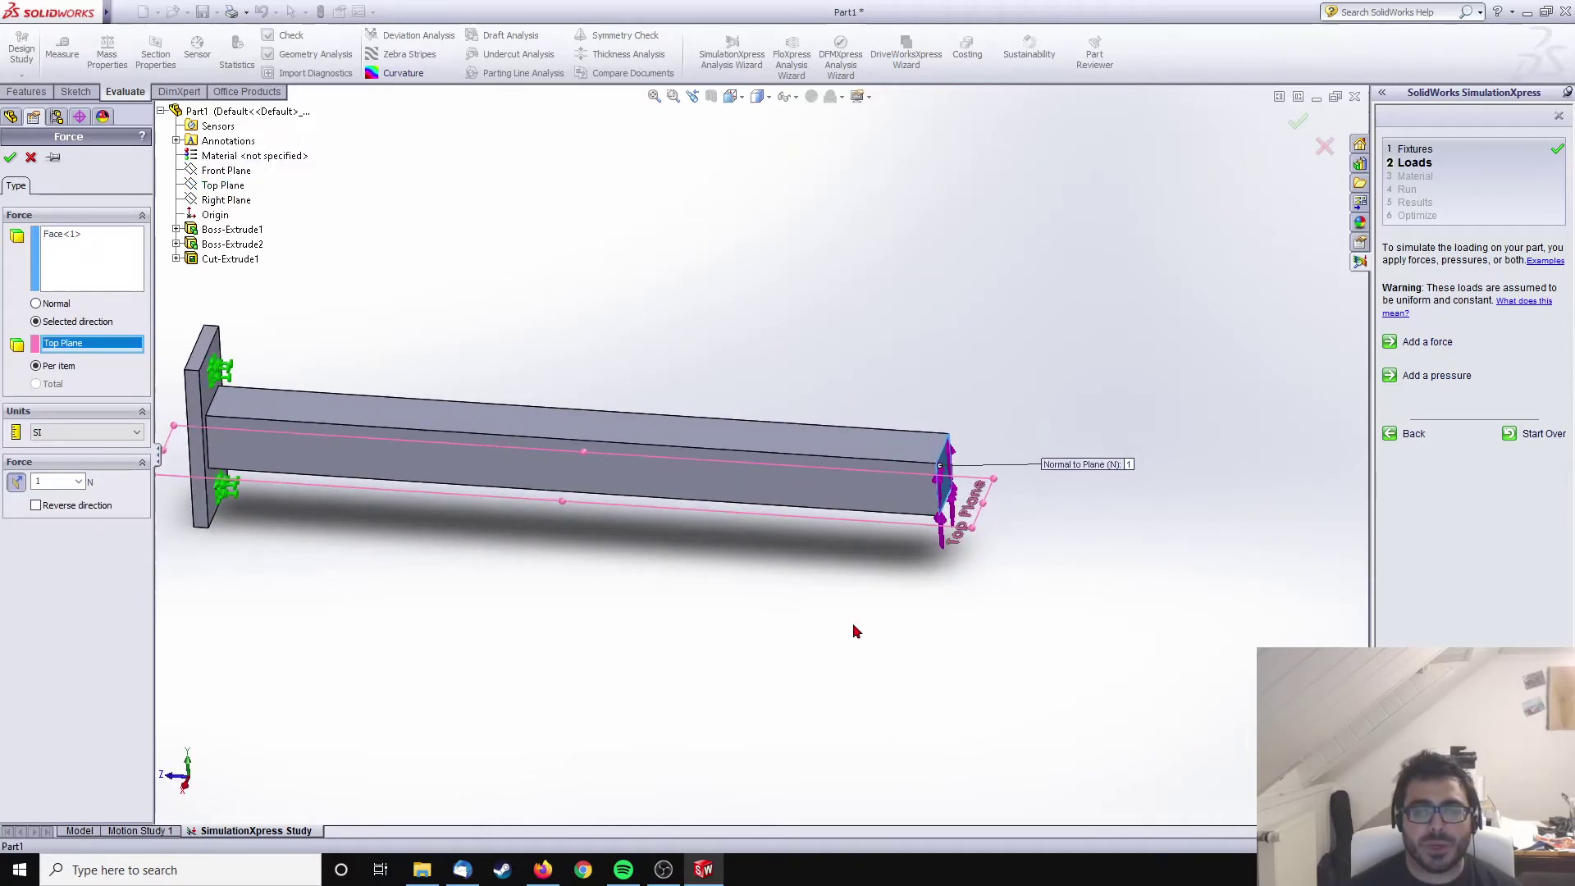
pyautogui.moveTo(853, 631); pyautogui.dragTo(924, 519, button='middle')
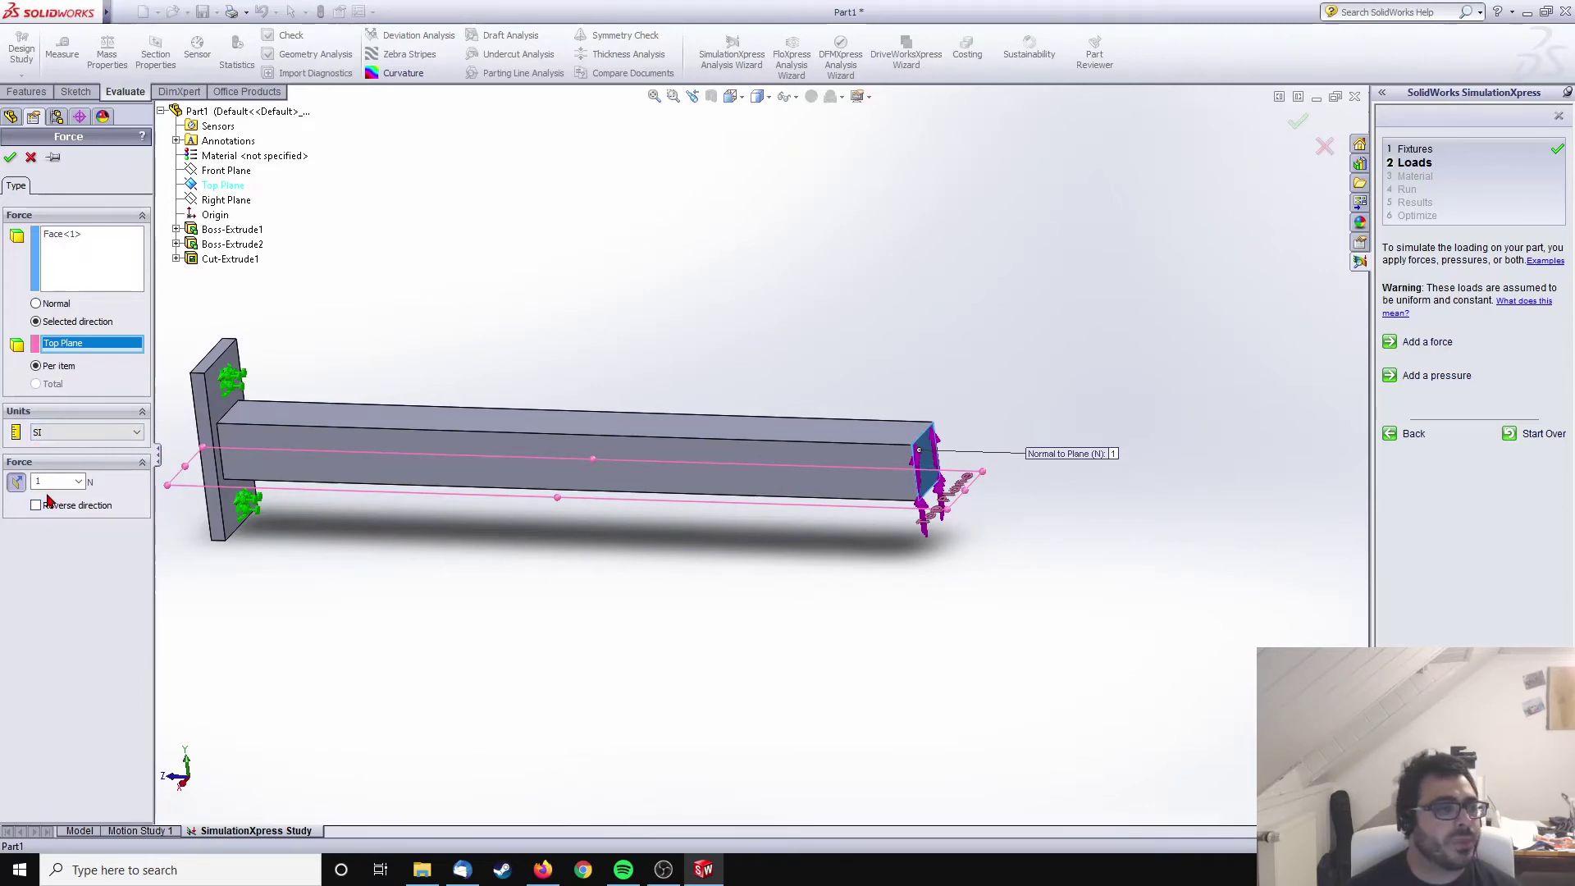
pyautogui.moveTo(209, 498); pyautogui.dragTo(186, 555, button='middle')
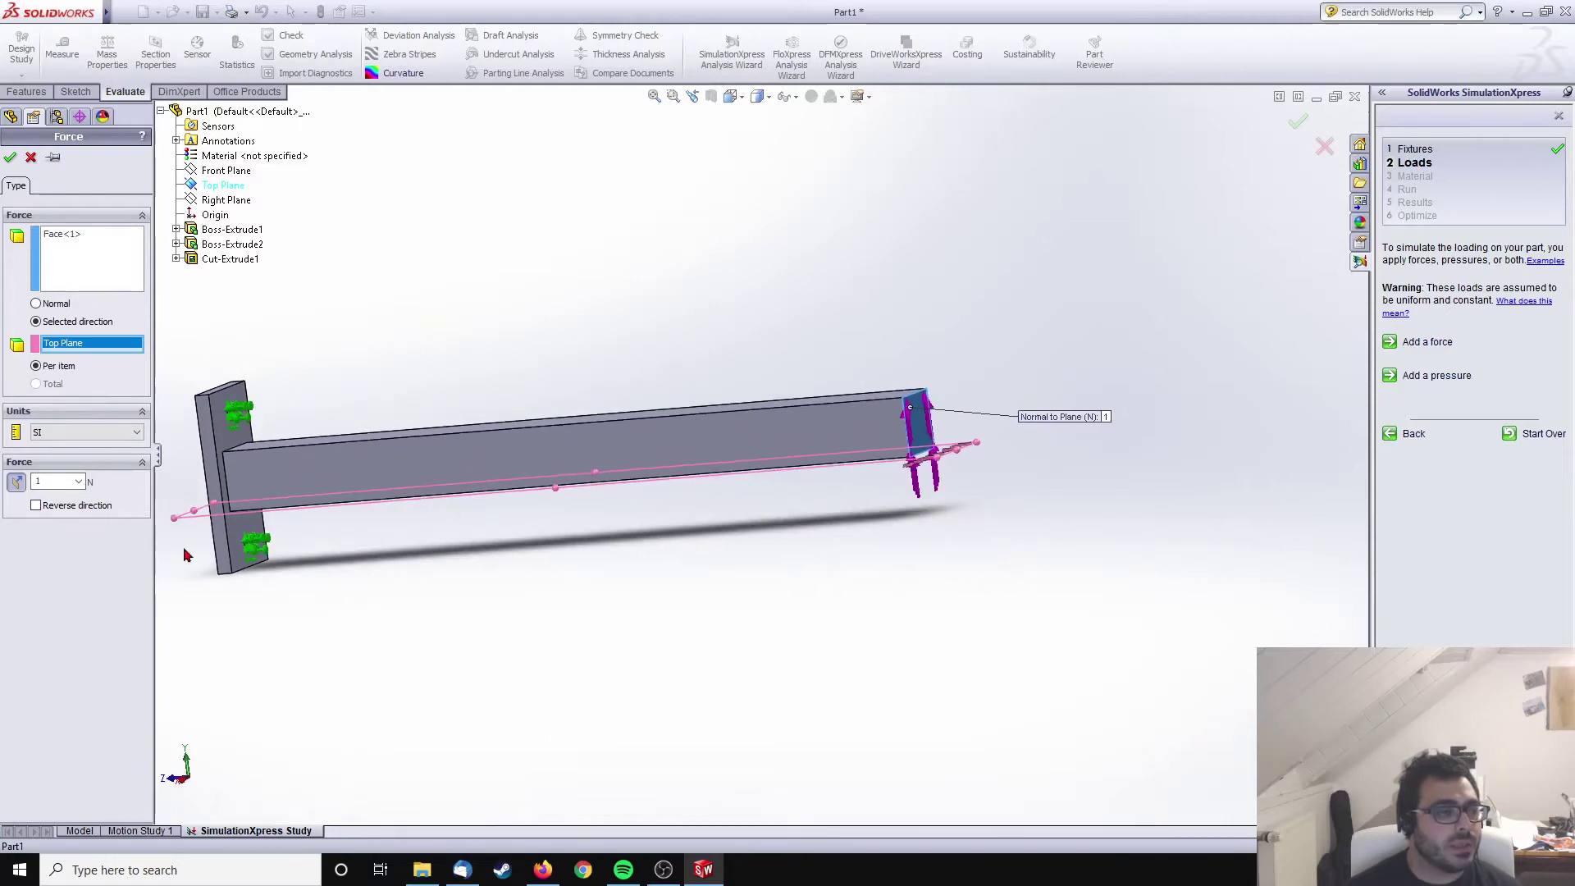
pyautogui.doubleClick(56, 481)
pyautogui.click(35, 506)
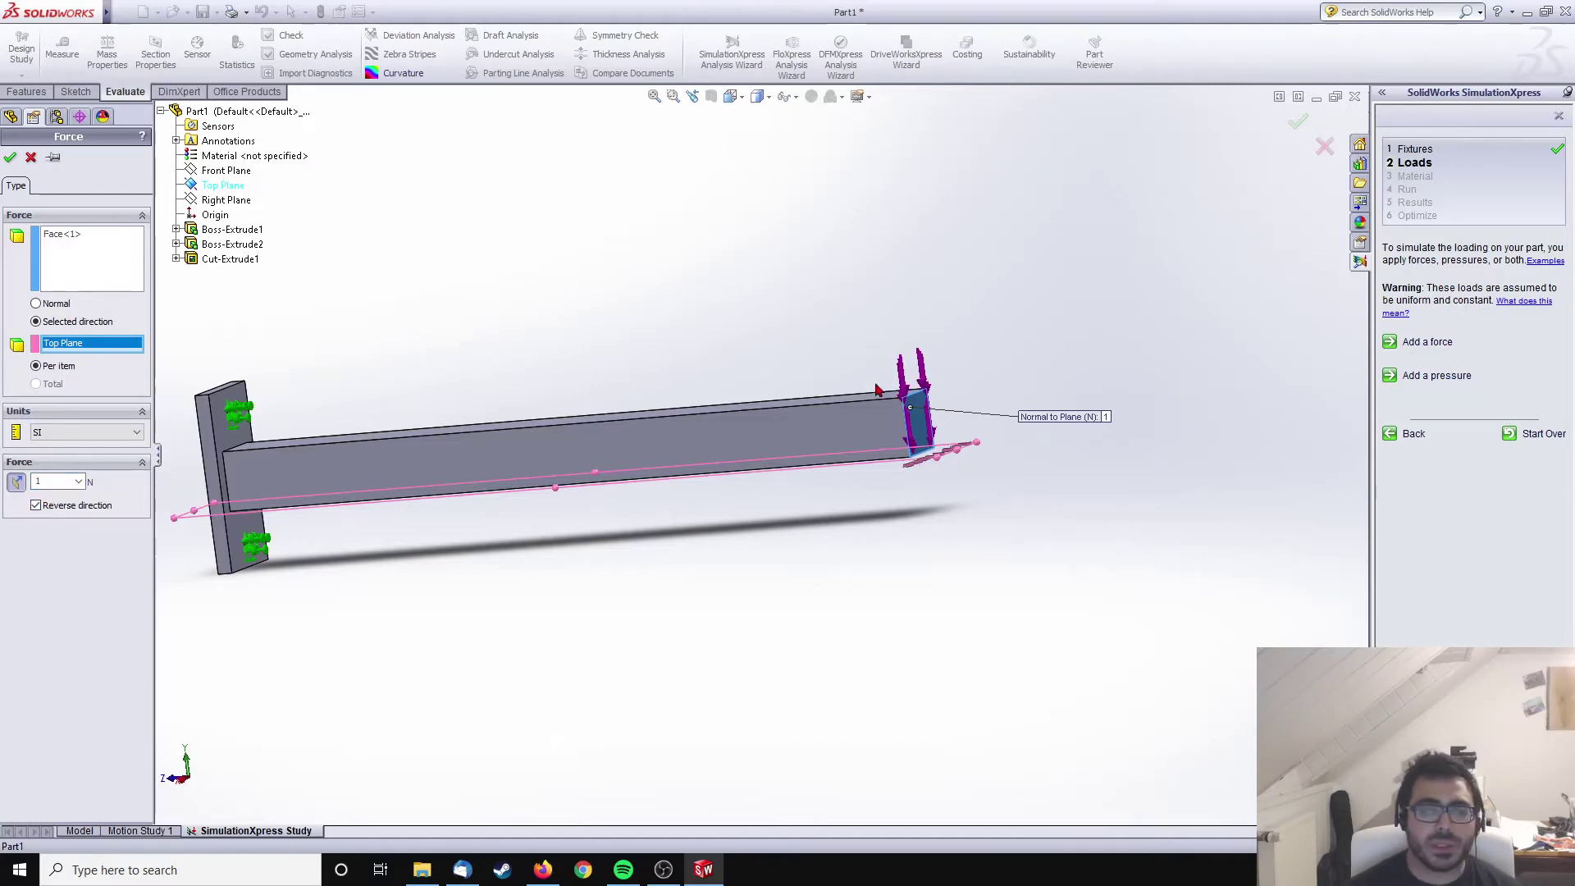
pyautogui.doubleClick(64, 483)
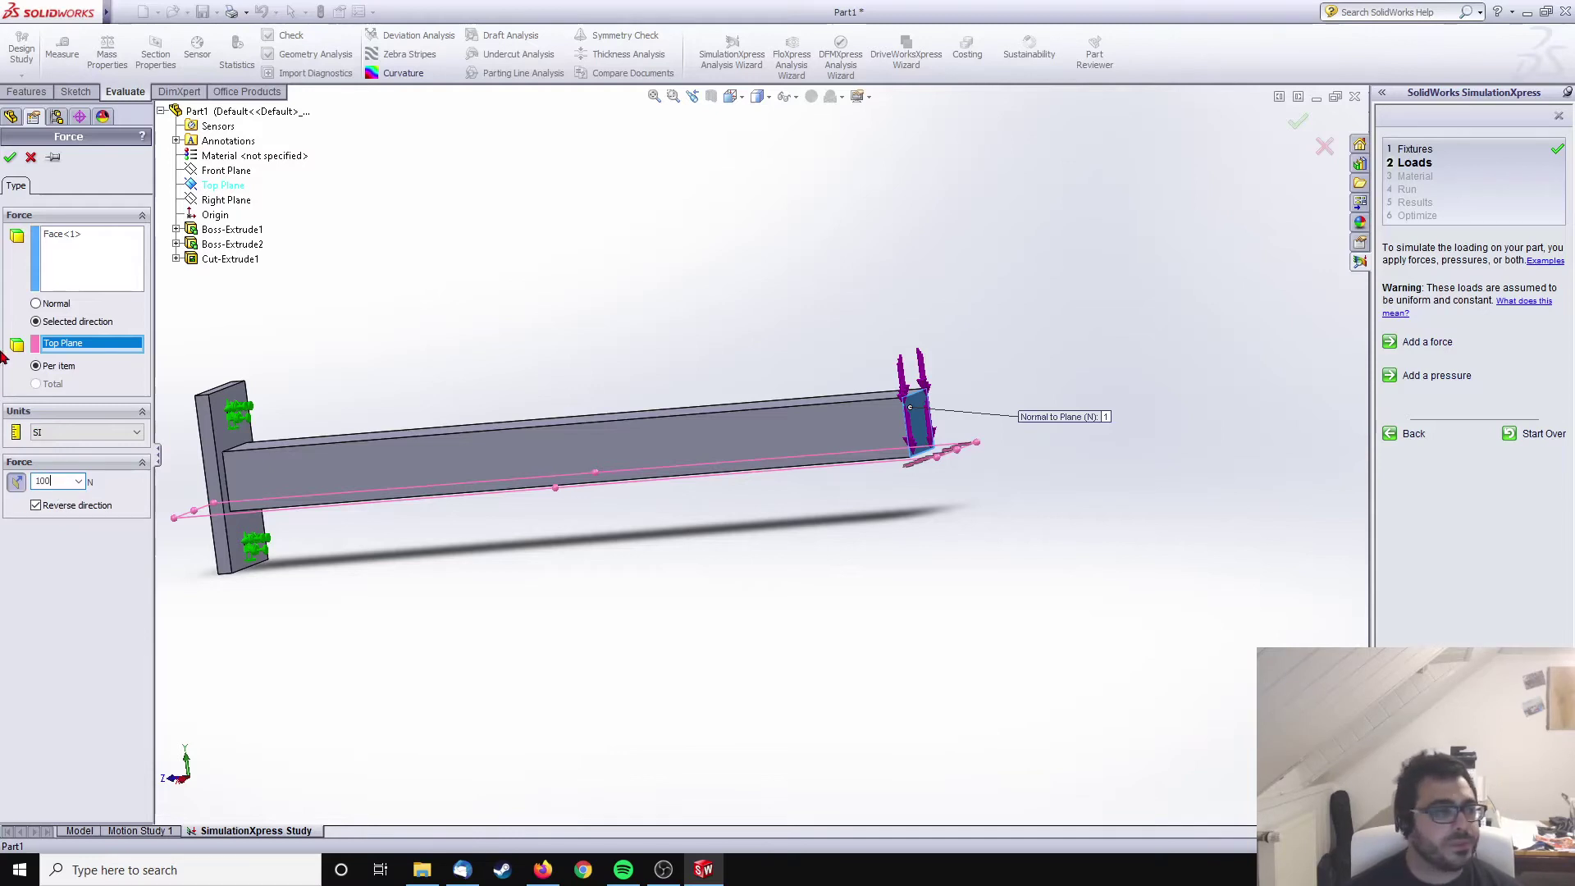
# - Confirm the 100 N downward force on the beam's free end
pyautogui.click(10, 158)
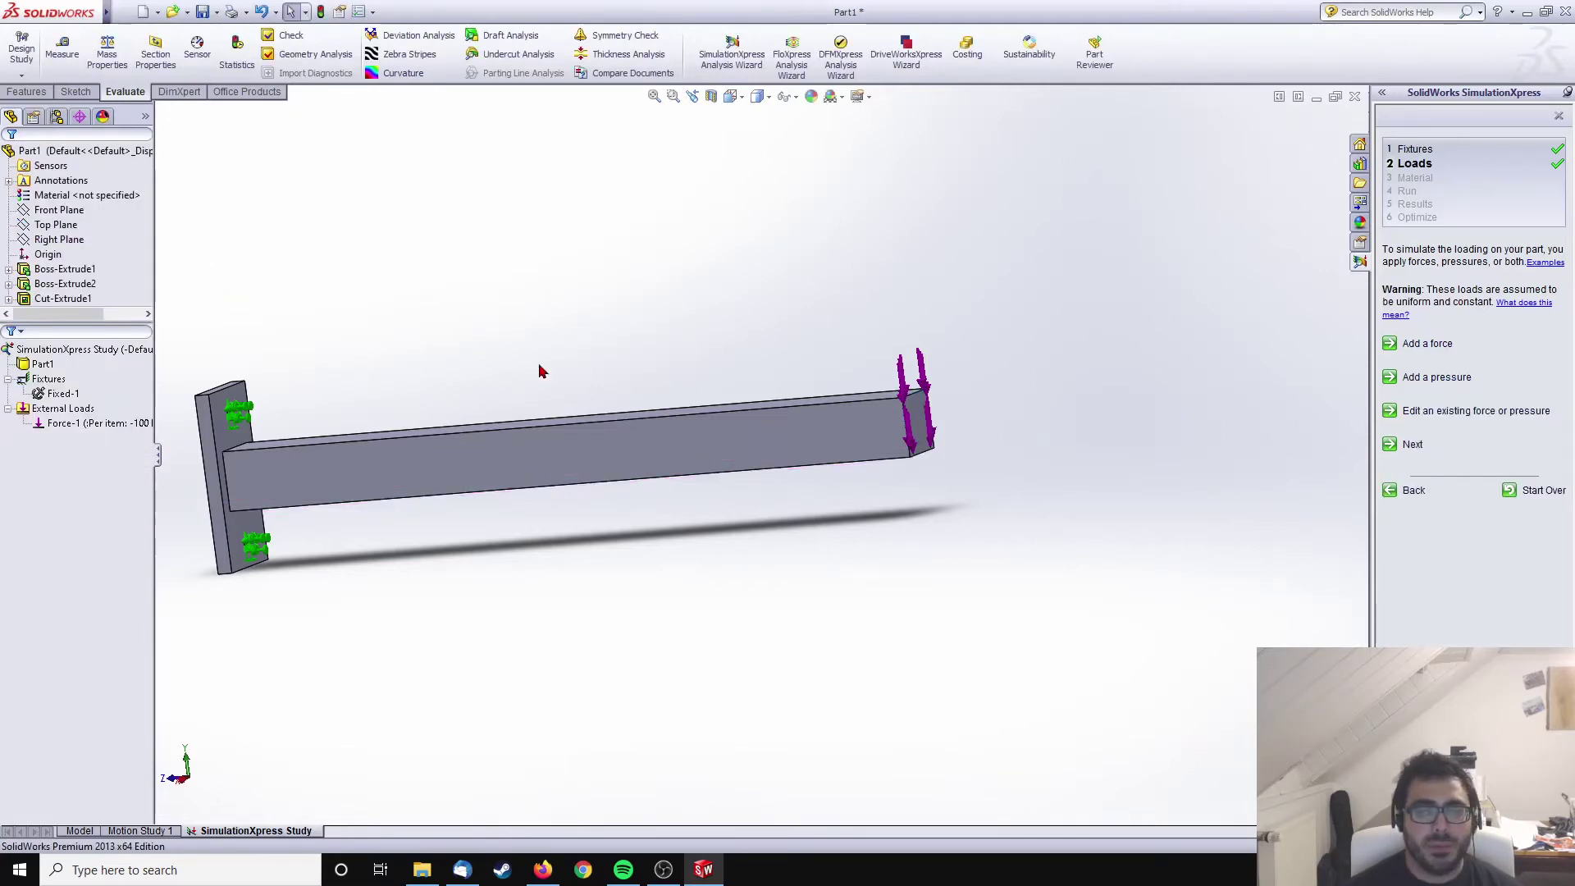
pyautogui.moveTo(540, 366); pyautogui.dragTo(501, 458, button='middle')
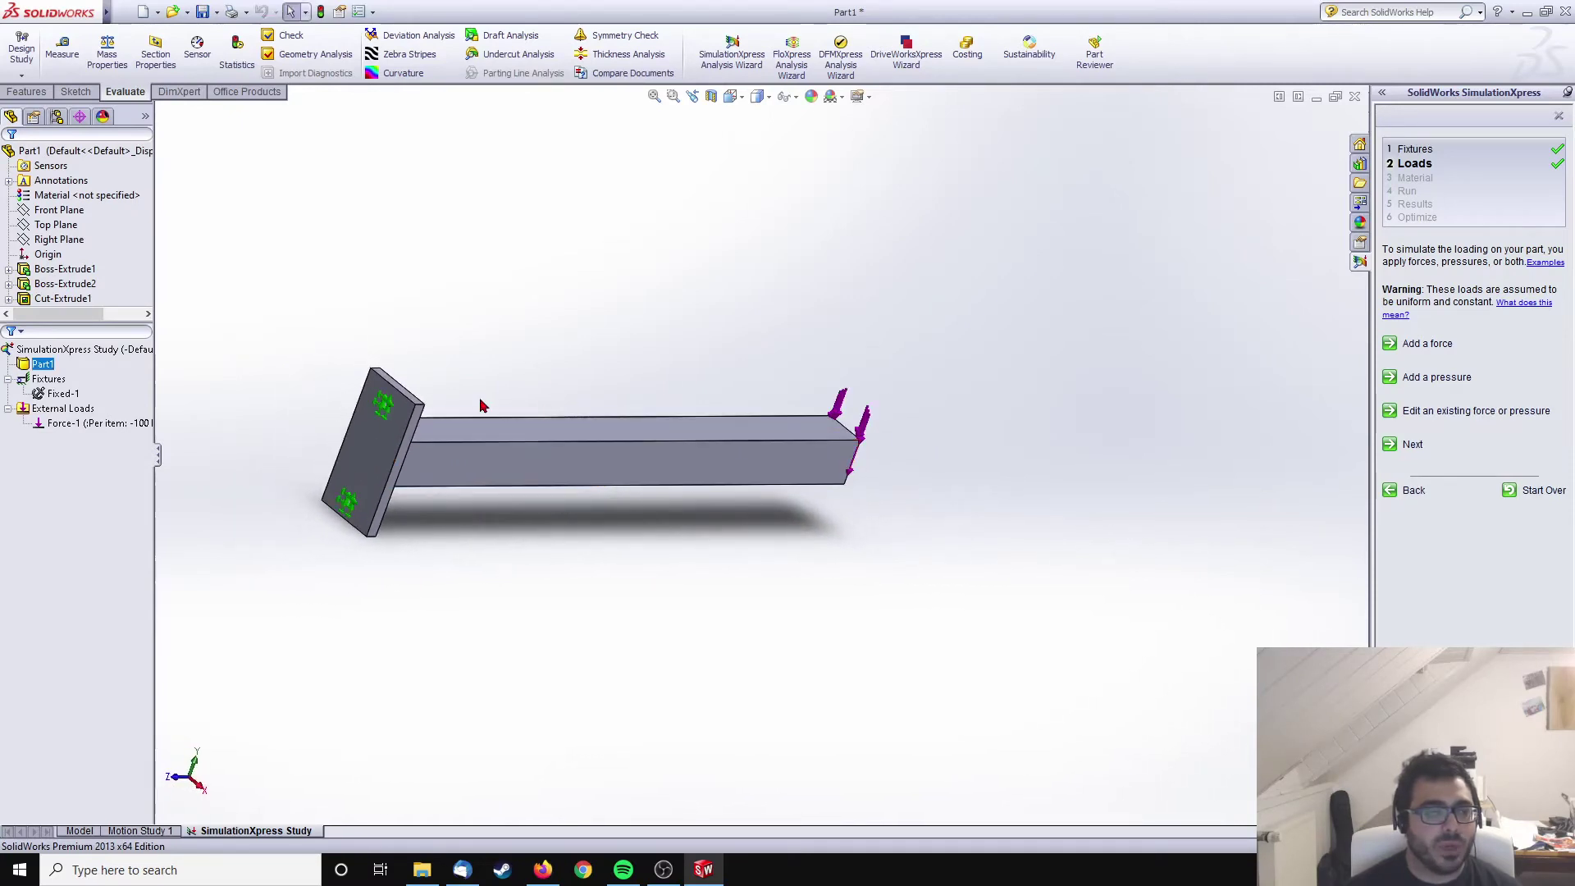
pyautogui.scroll(-2, 497, 455)
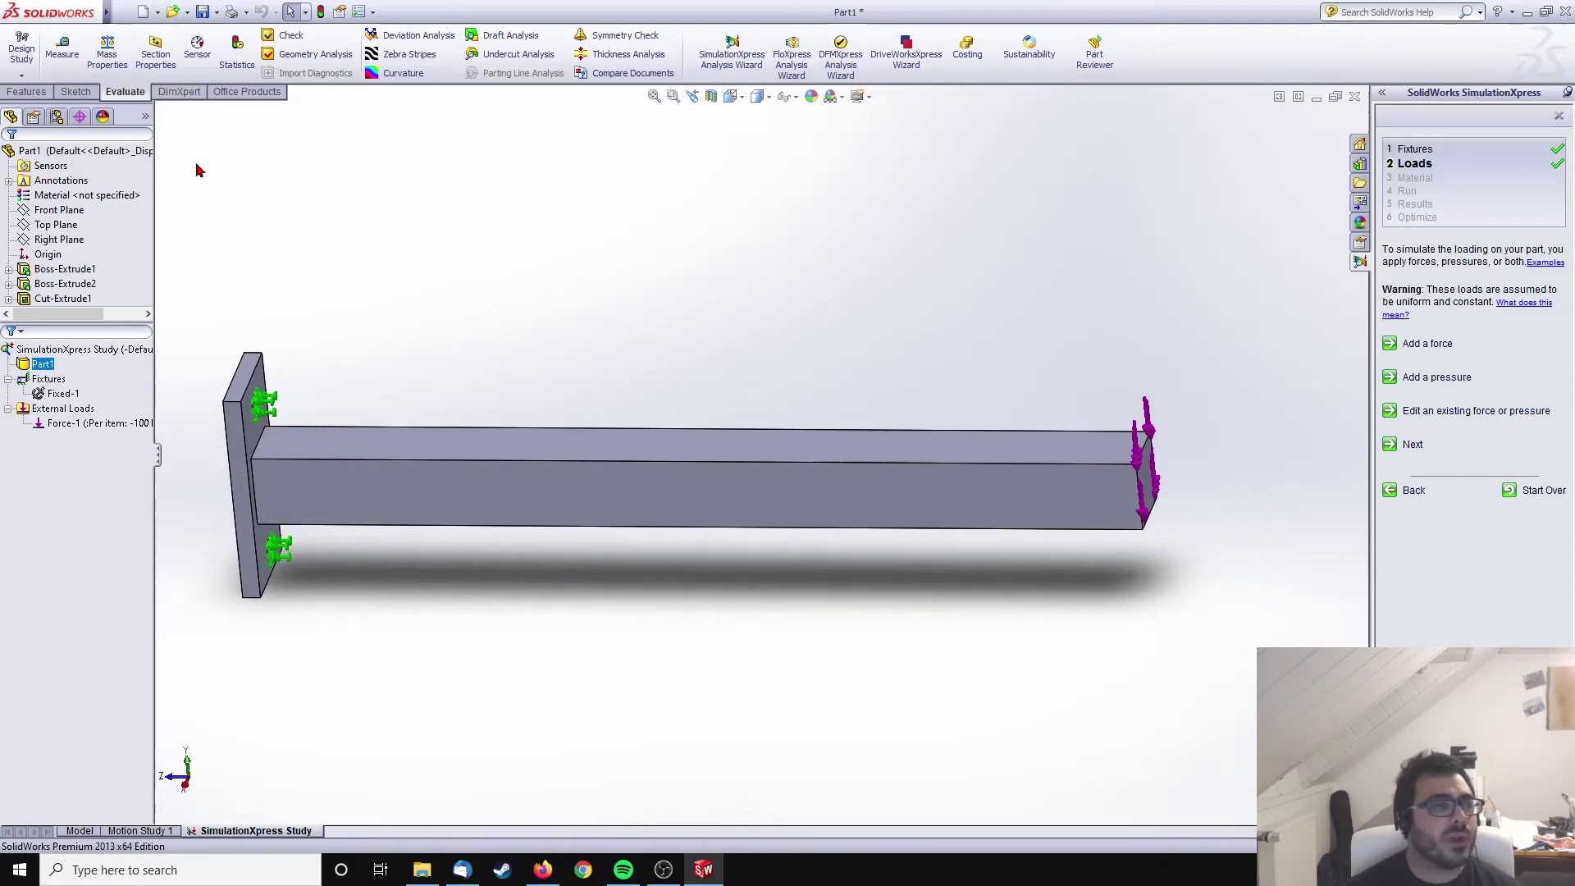
# - Save the part as Part1.SLDPRT
pyautogui.click(202, 11)
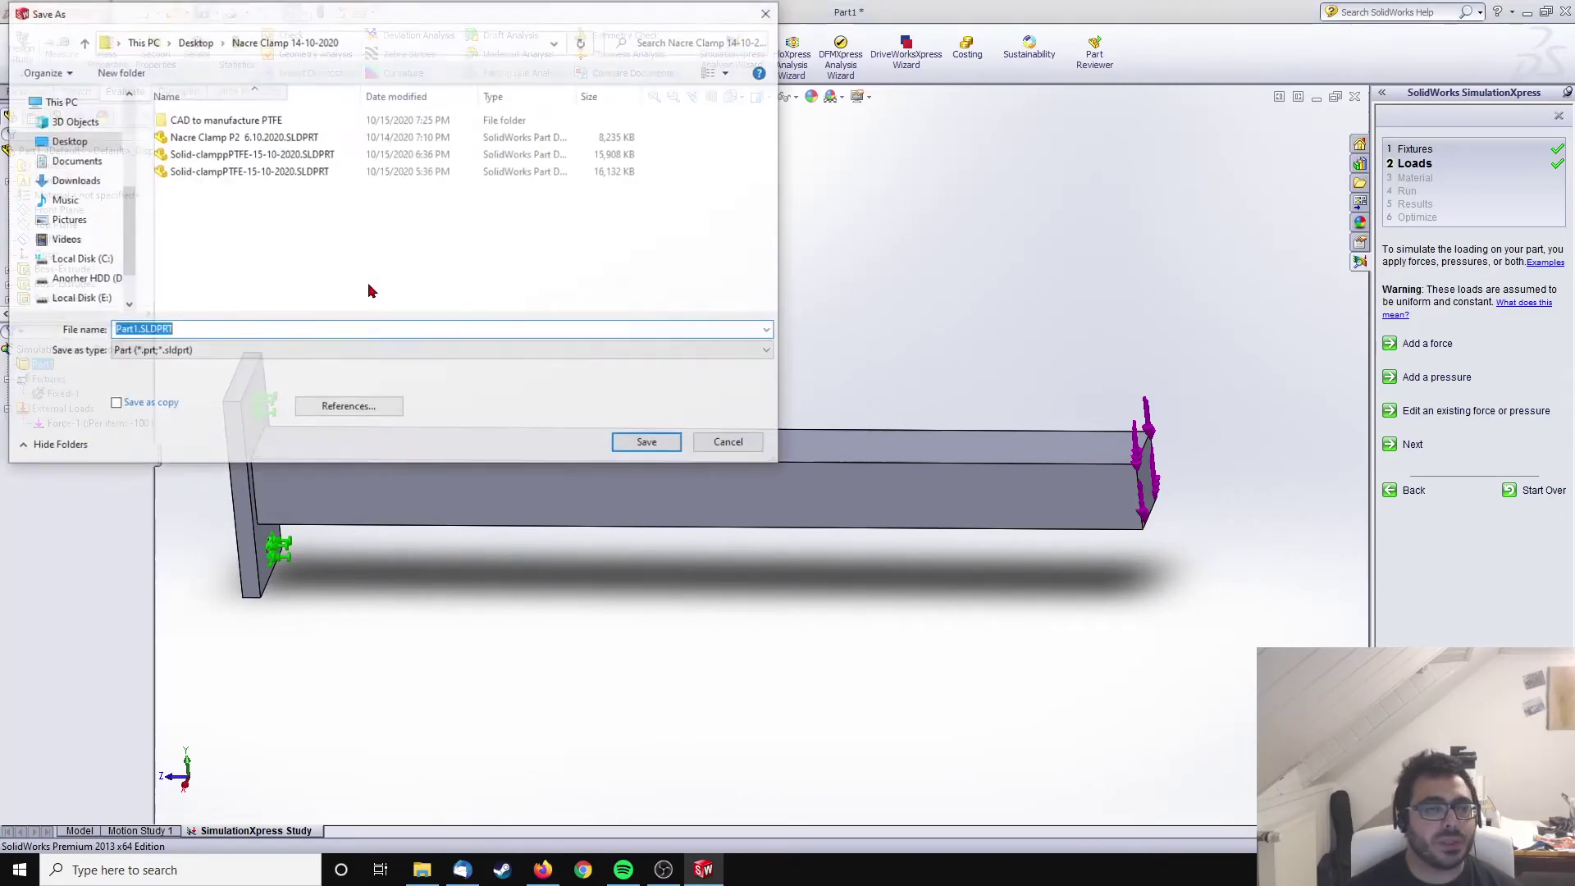
pyautogui.click(647, 447)
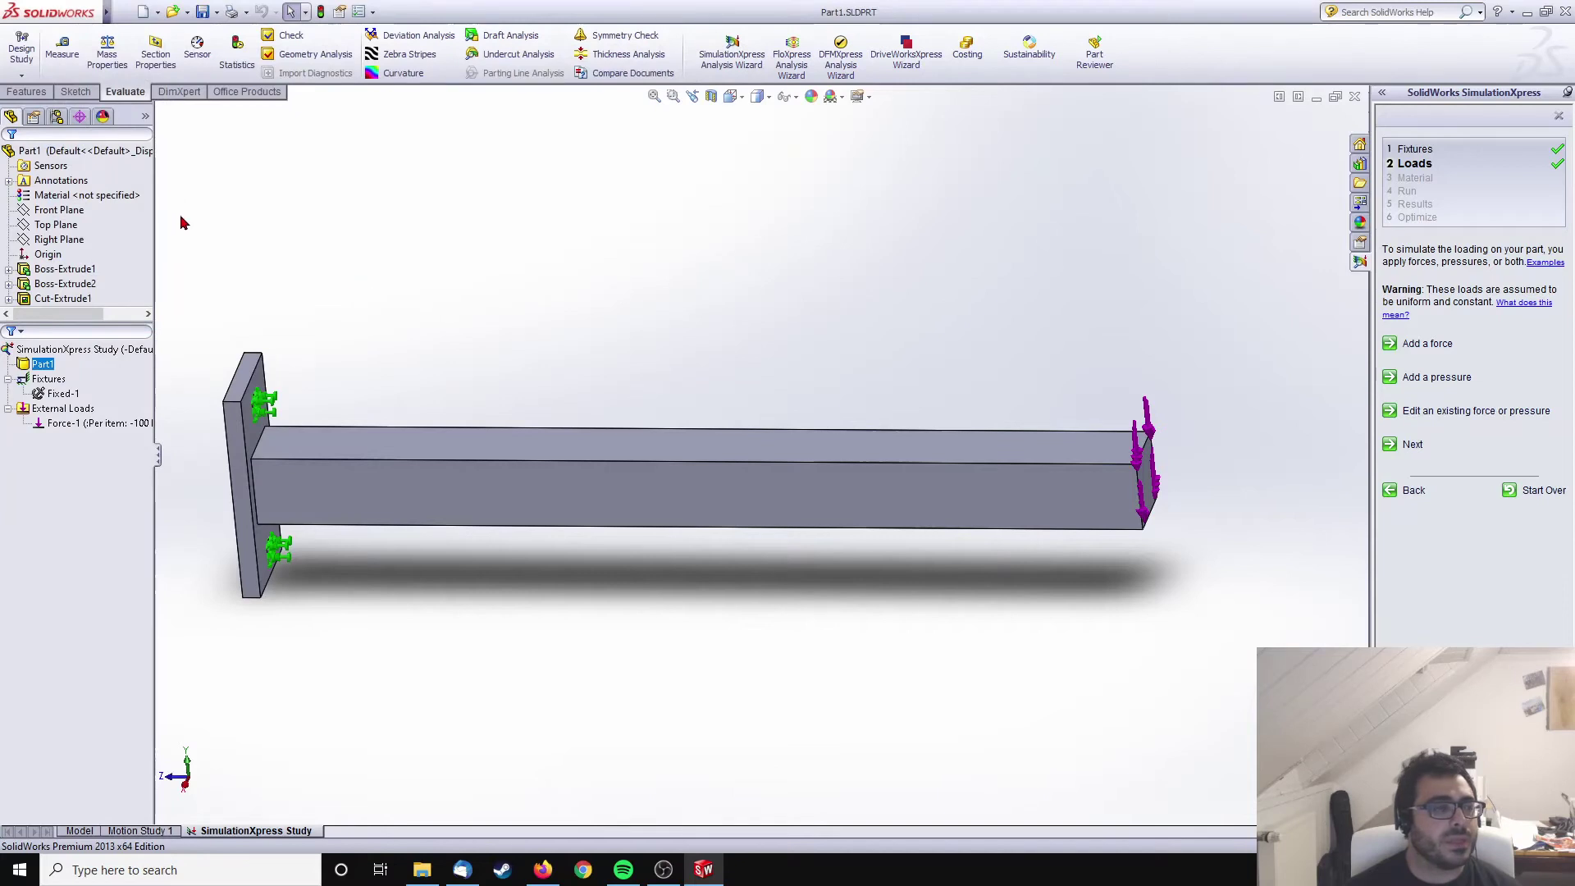
pyautogui.click(27, 91)
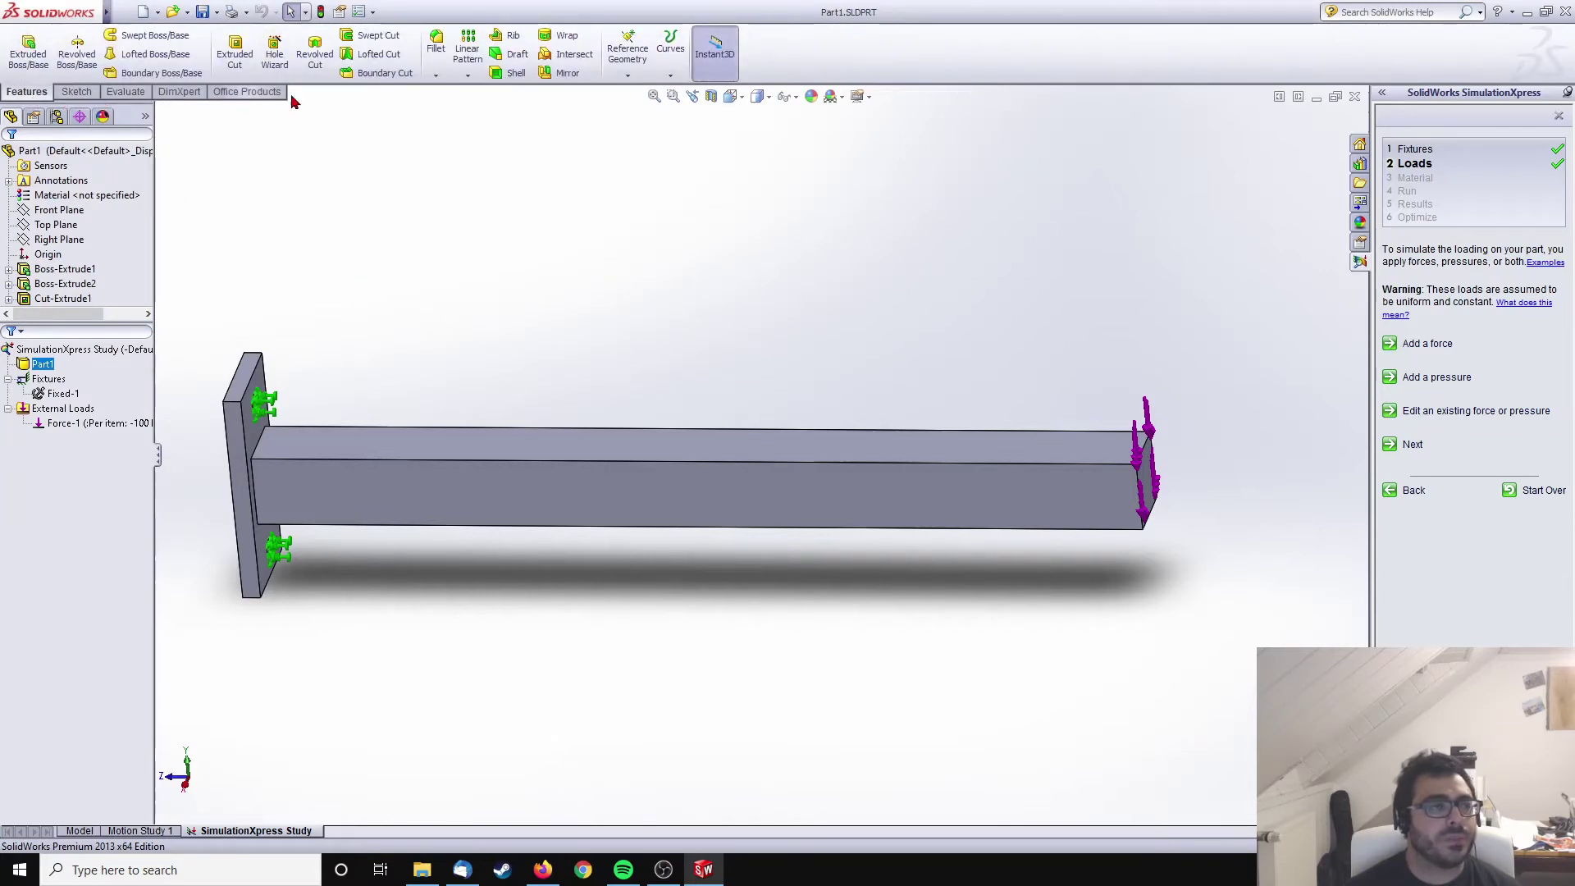
# - Shell the square beam to a 1.60 mm wall thickness
pyautogui.click(509, 74)
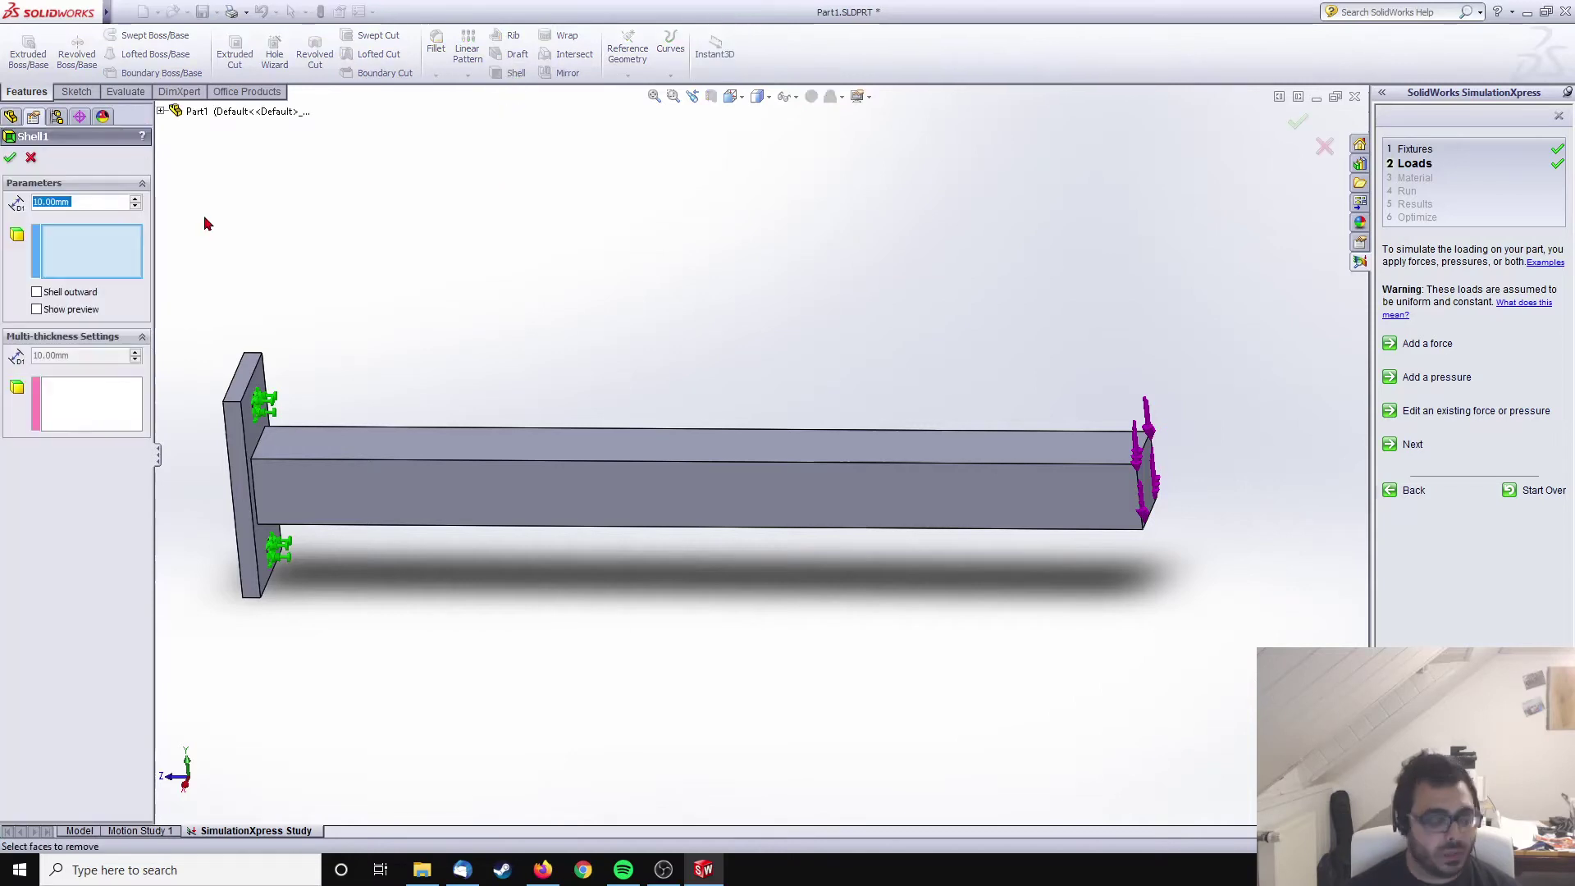
pyautogui.write('1.5')
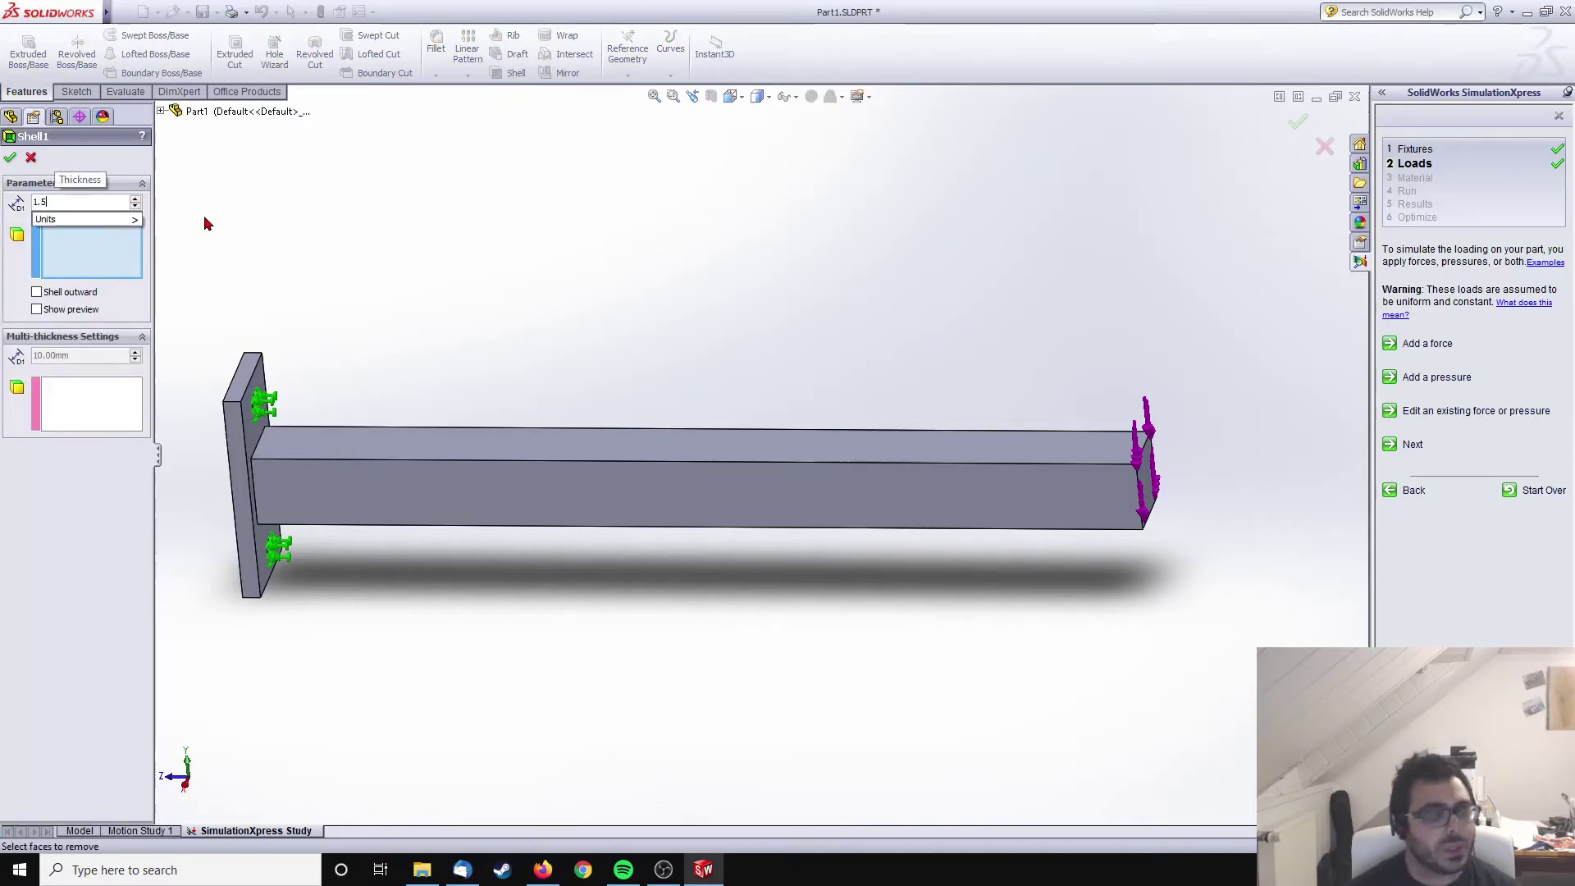
pyautogui.press('BackSpace')
pyautogui.write('6')
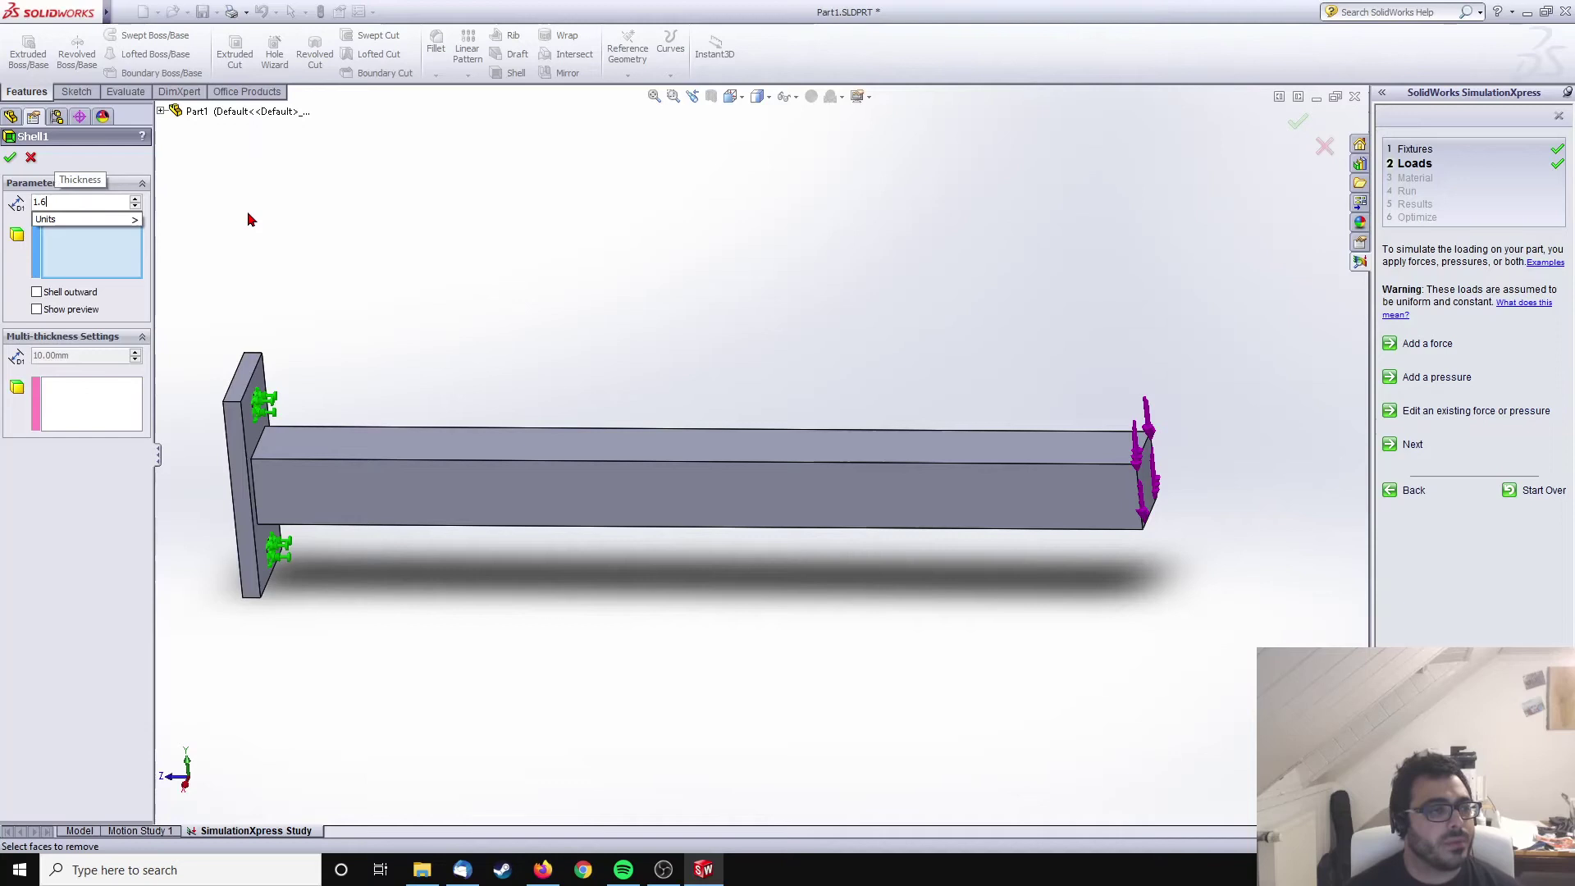
pyautogui.press('Return')
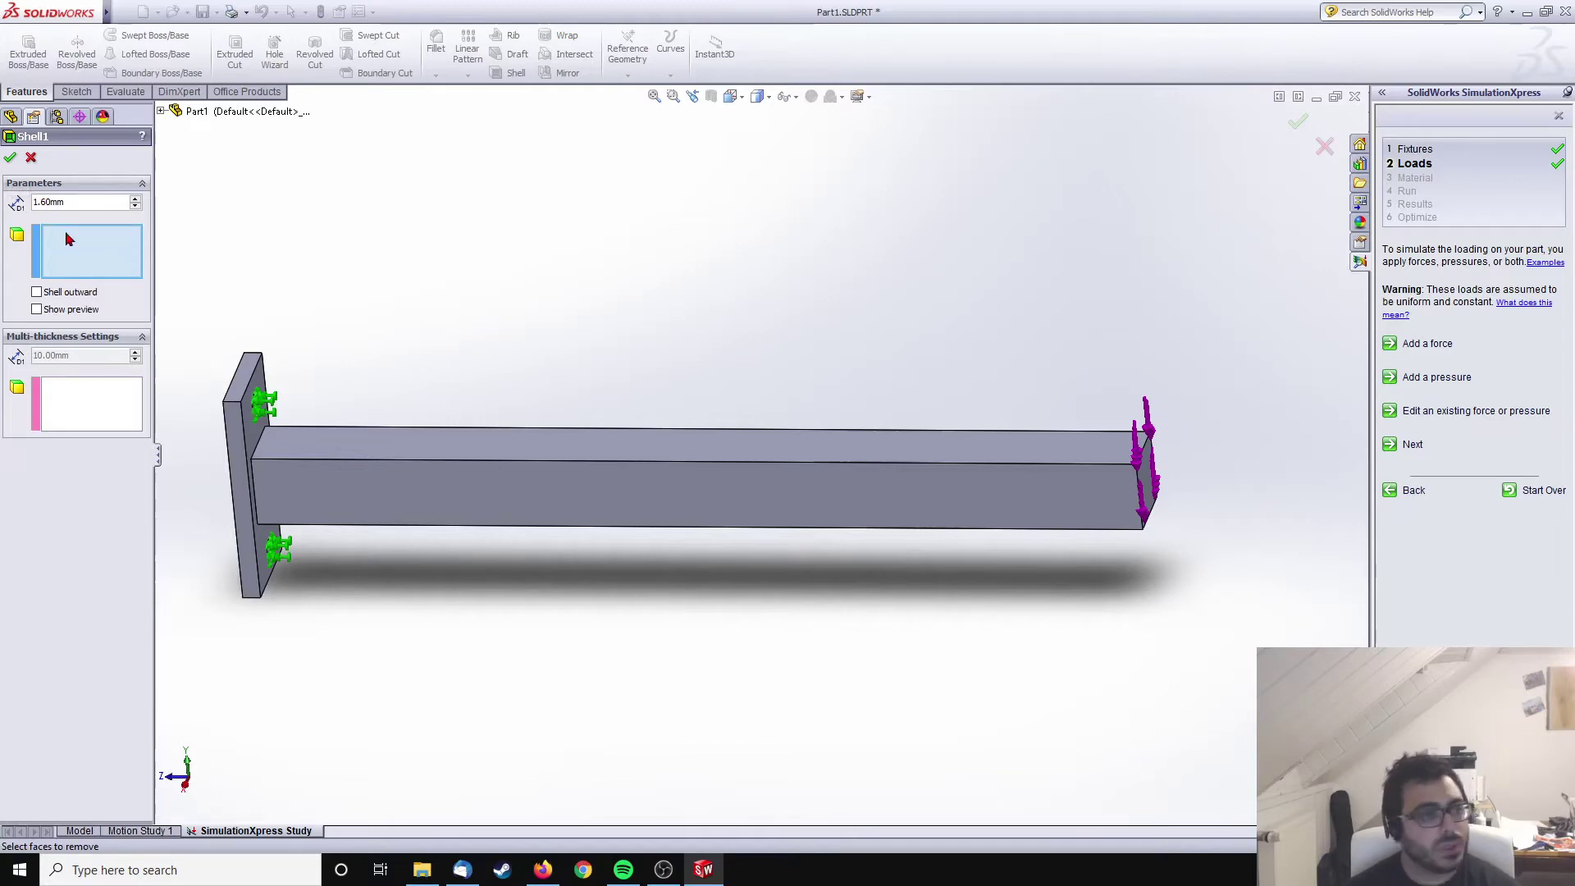
pyautogui.click(10, 156)
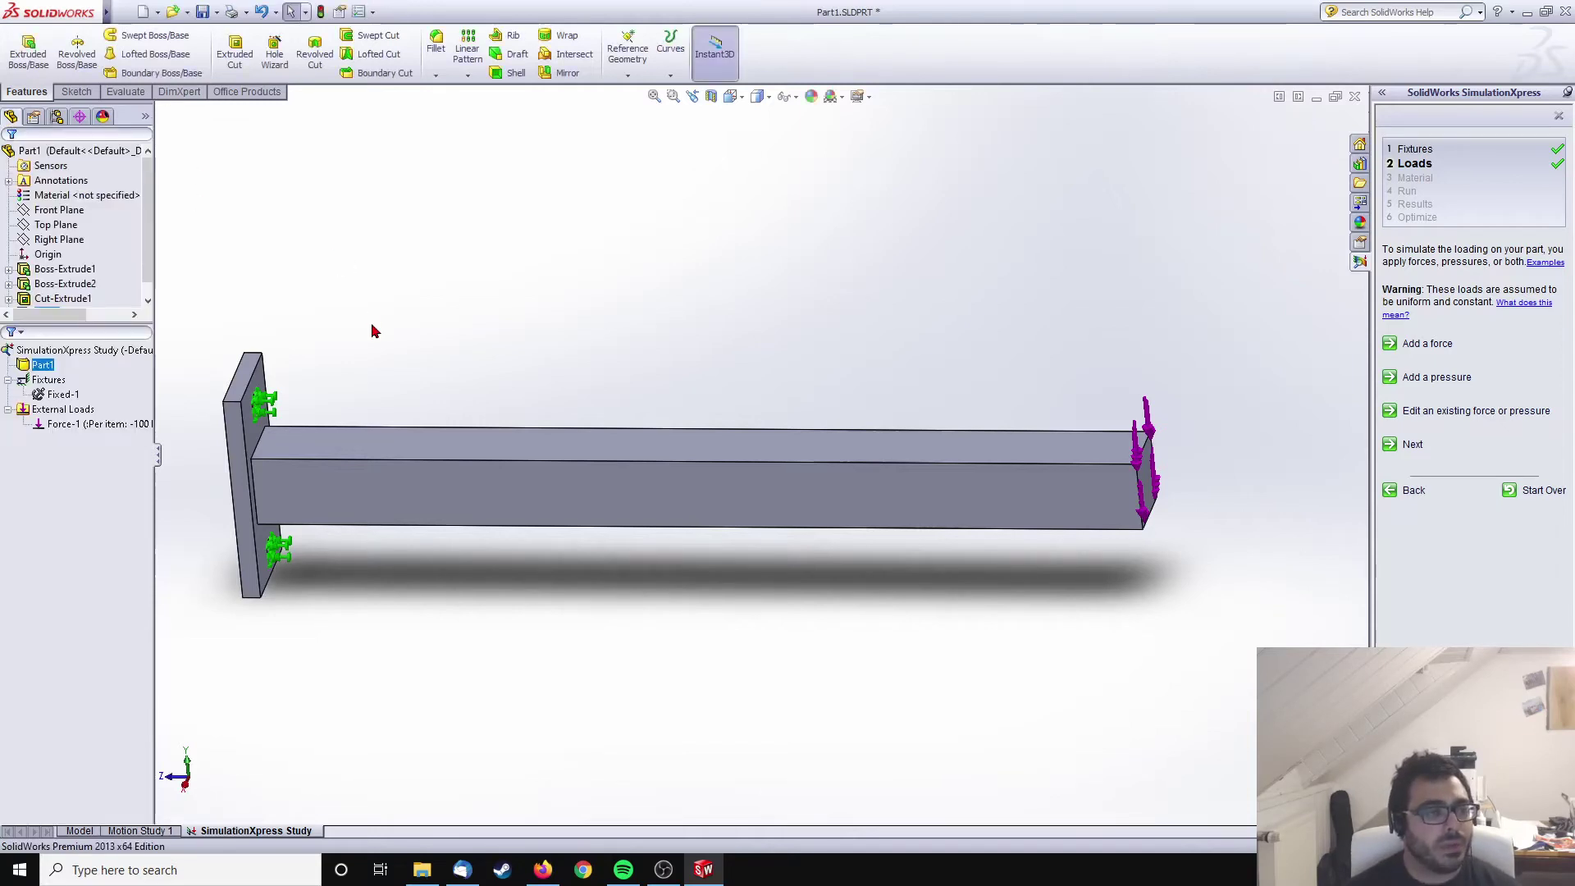
# - Inspect the hollowed beam with a sliding section view from several angles
pyautogui.moveTo(372, 330); pyautogui.dragTo(418, 342, button='middle')
pyautogui.moveTo(714, 406); pyautogui.dragTo(539, 340, button='middle')
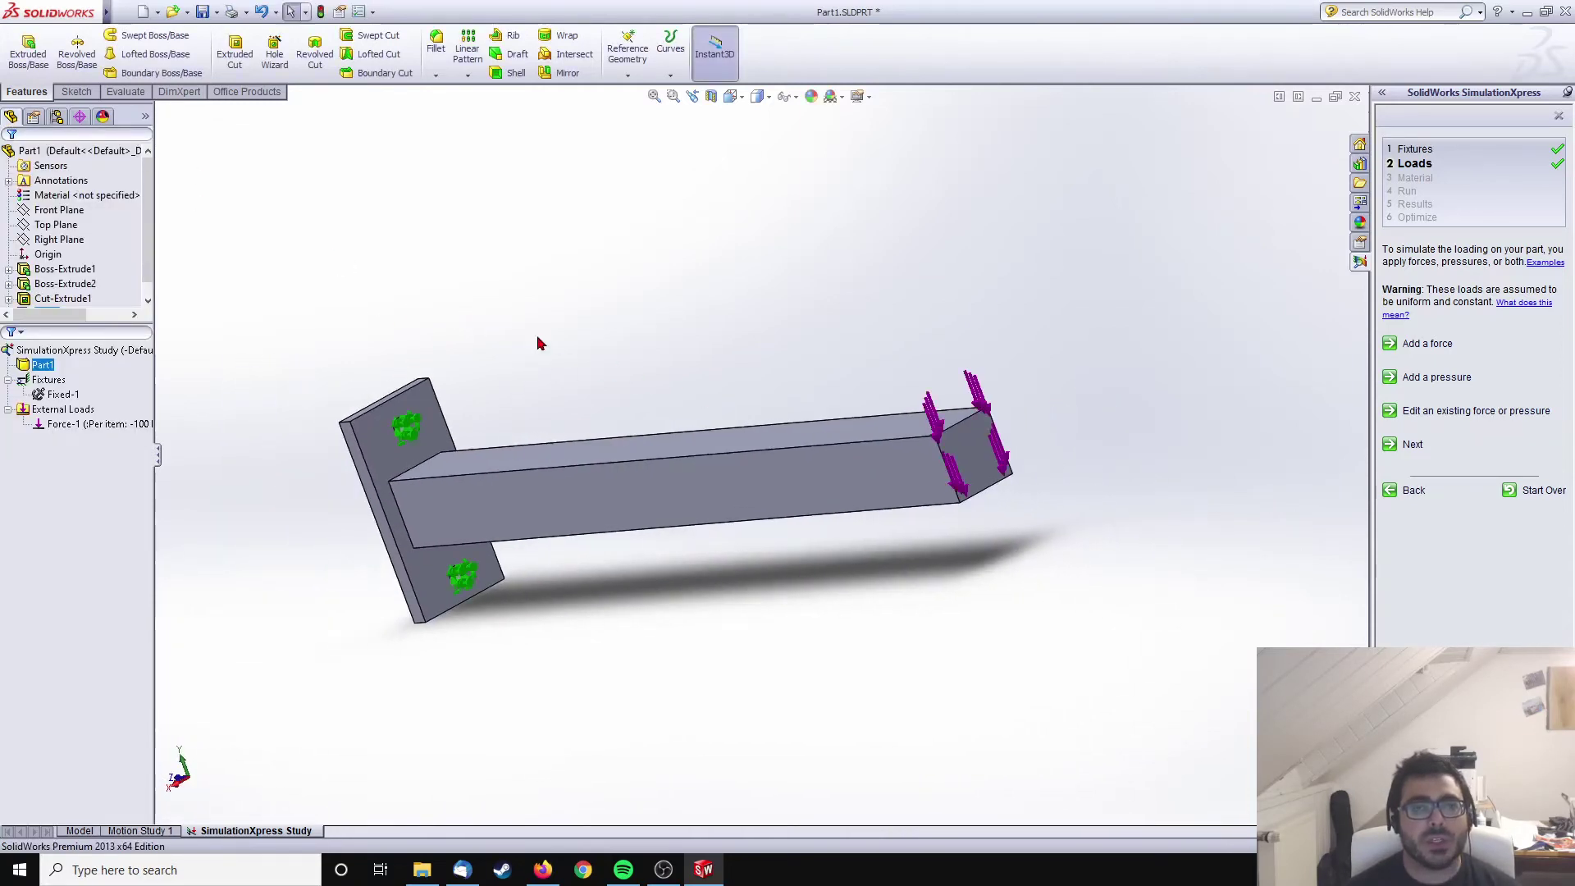
pyautogui.click(711, 96)
pyautogui.moveTo(966, 465); pyautogui.dragTo(776, 484)
pyautogui.moveTo(775, 484); pyautogui.dragTo(447, 393, button='middle')
pyautogui.press('Escape')
pyautogui.scroll(-2, 301, 399)
pyautogui.moveTo(301, 400); pyautogui.dragTo(794, 460, button='middle')
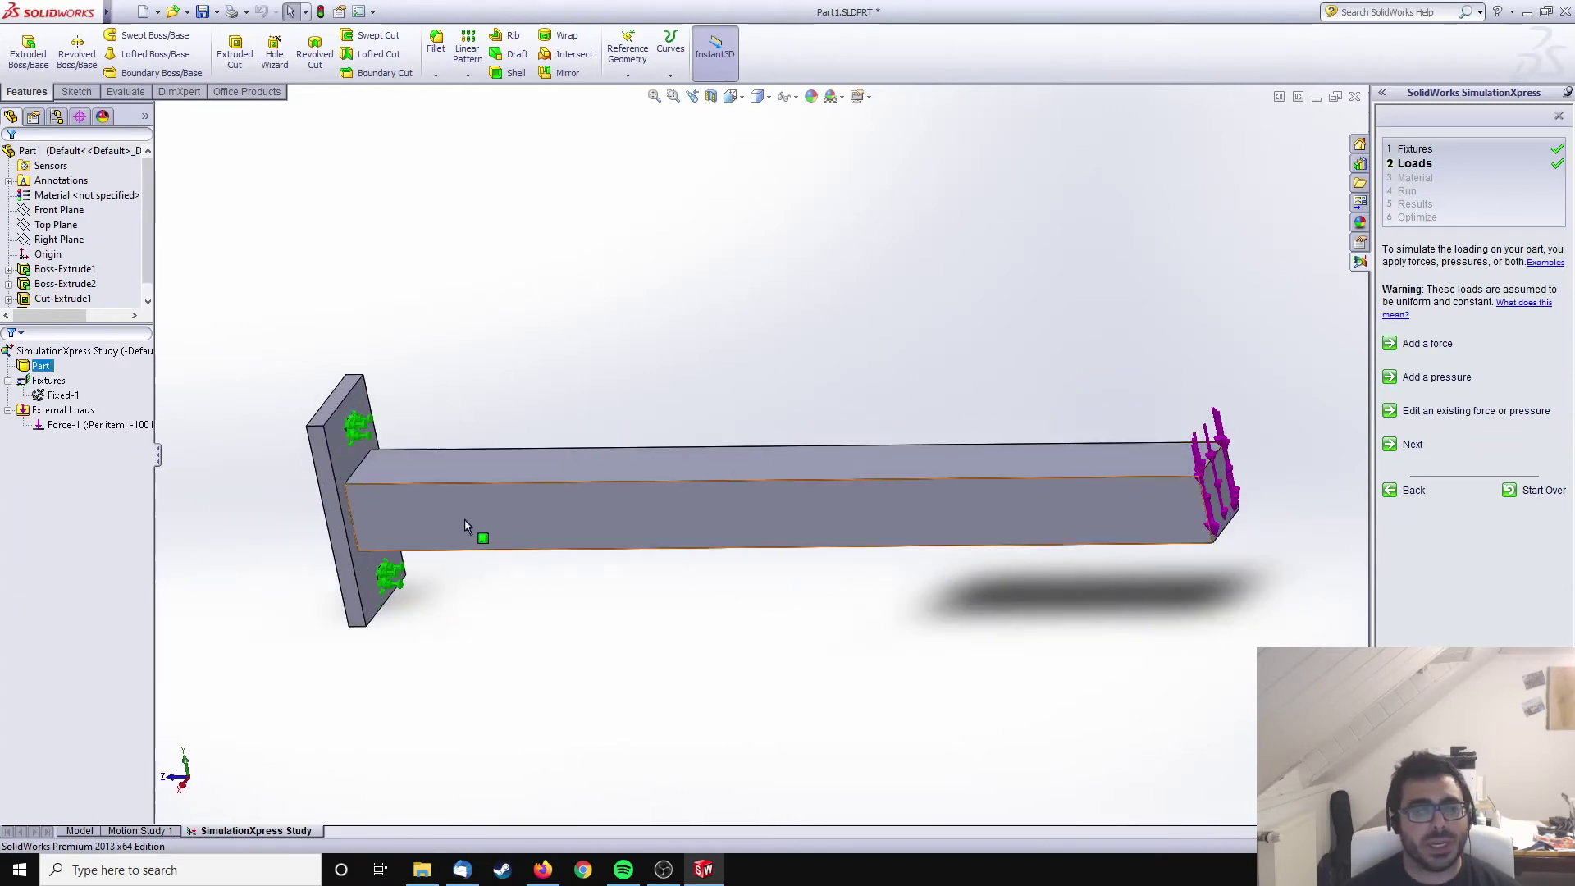
pyautogui.moveTo(542, 388); pyautogui.dragTo(577, 408, button='middle')
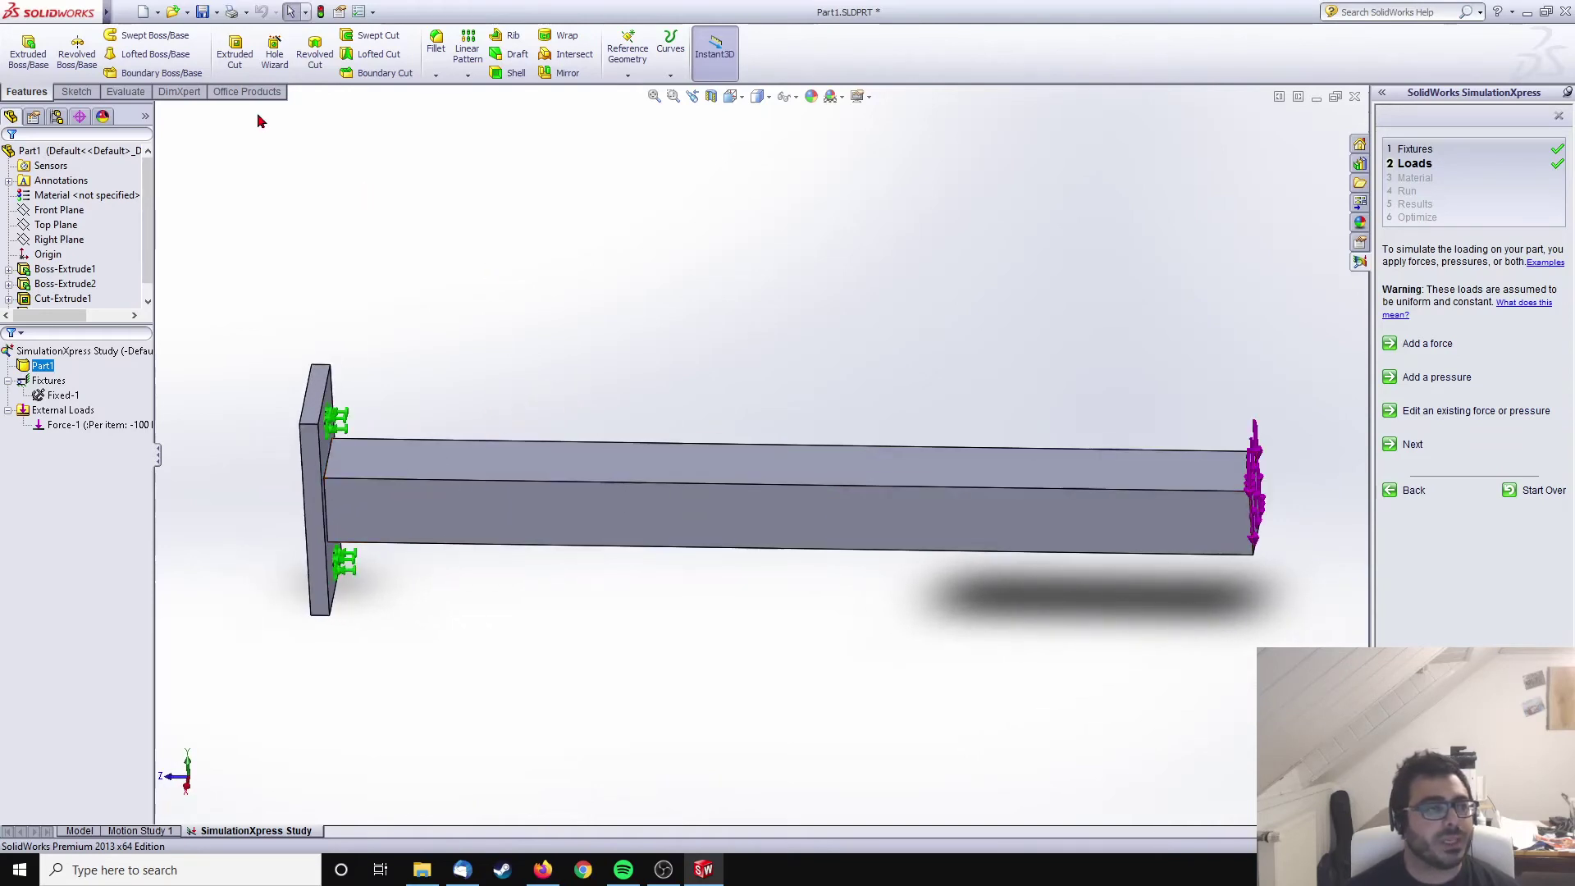
# - Restart the SimulationXpress Analysis Wizard from the Evaluate tools
pyautogui.click(127, 93)
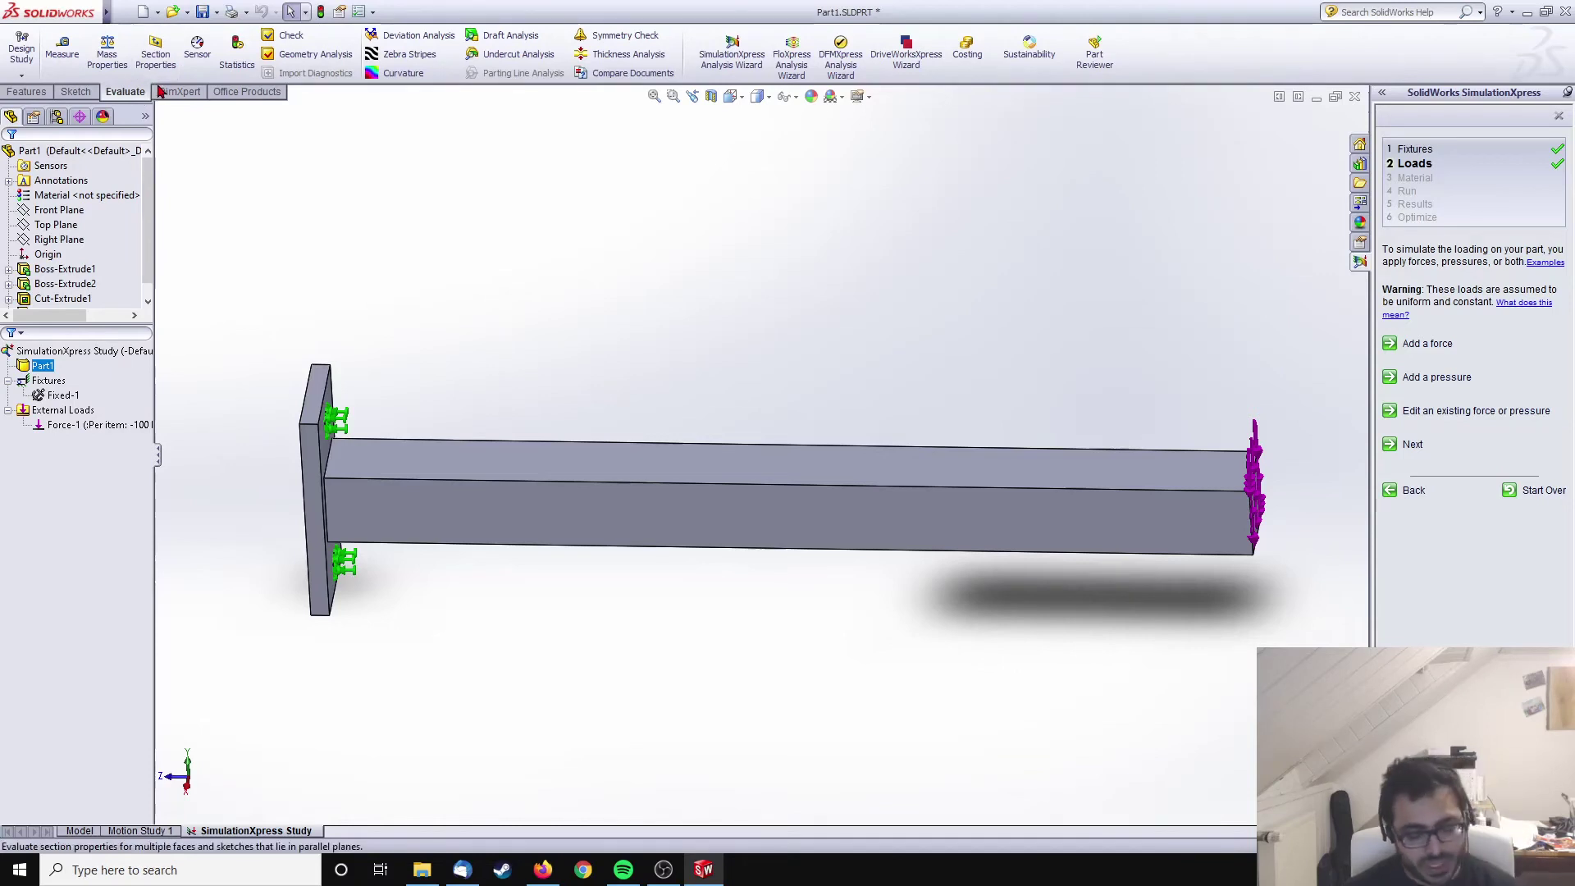
pyautogui.moveTo(443, 271); pyautogui.dragTo(624, 349, button='middle')
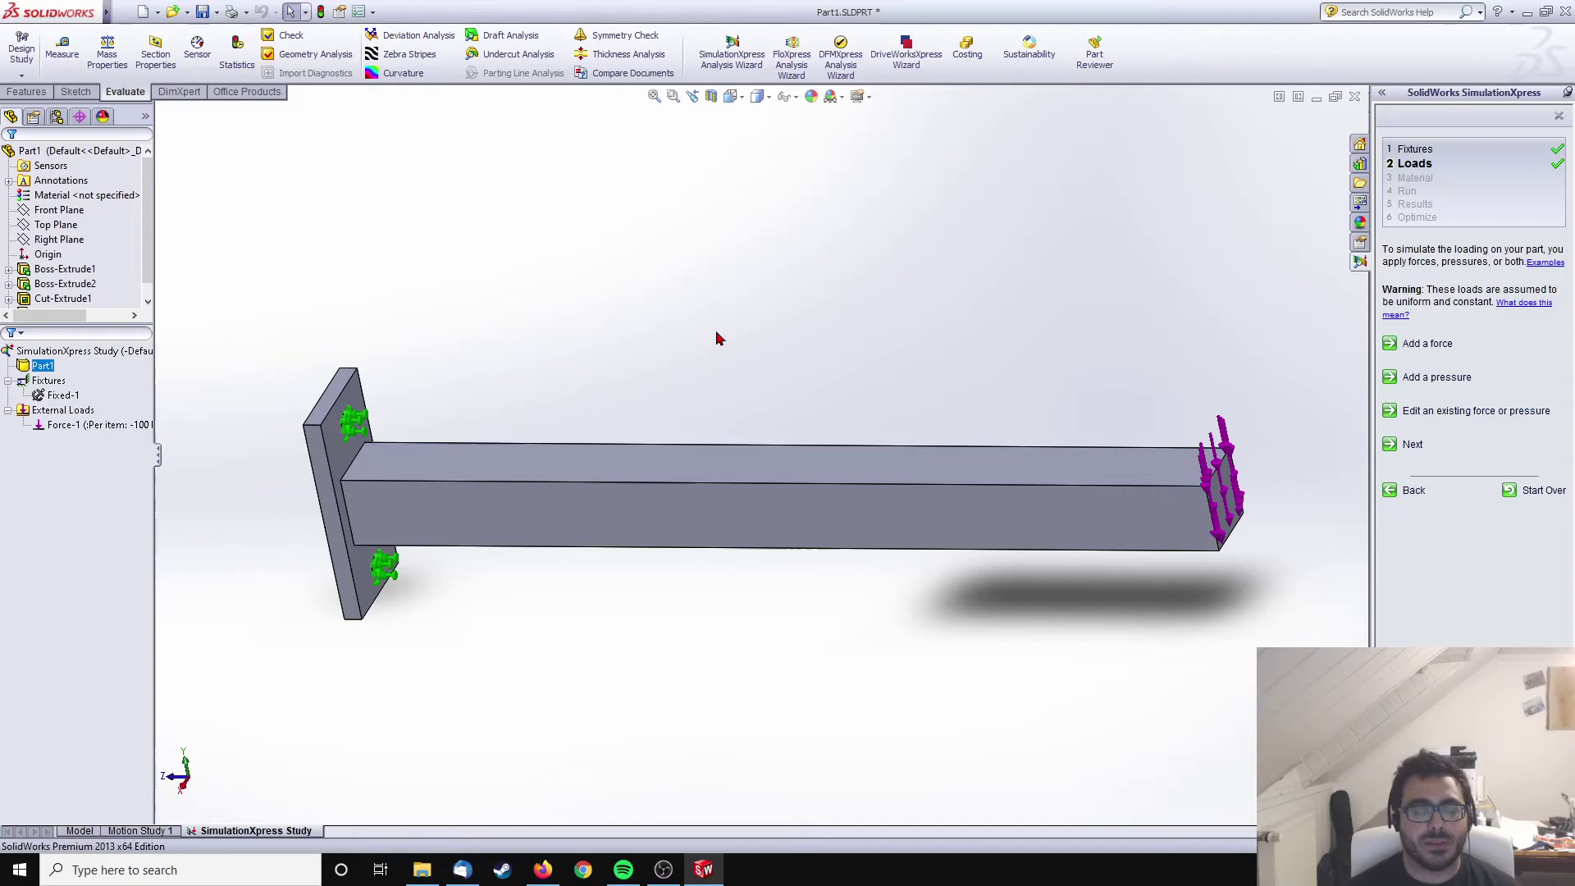
pyautogui.click(732, 54)
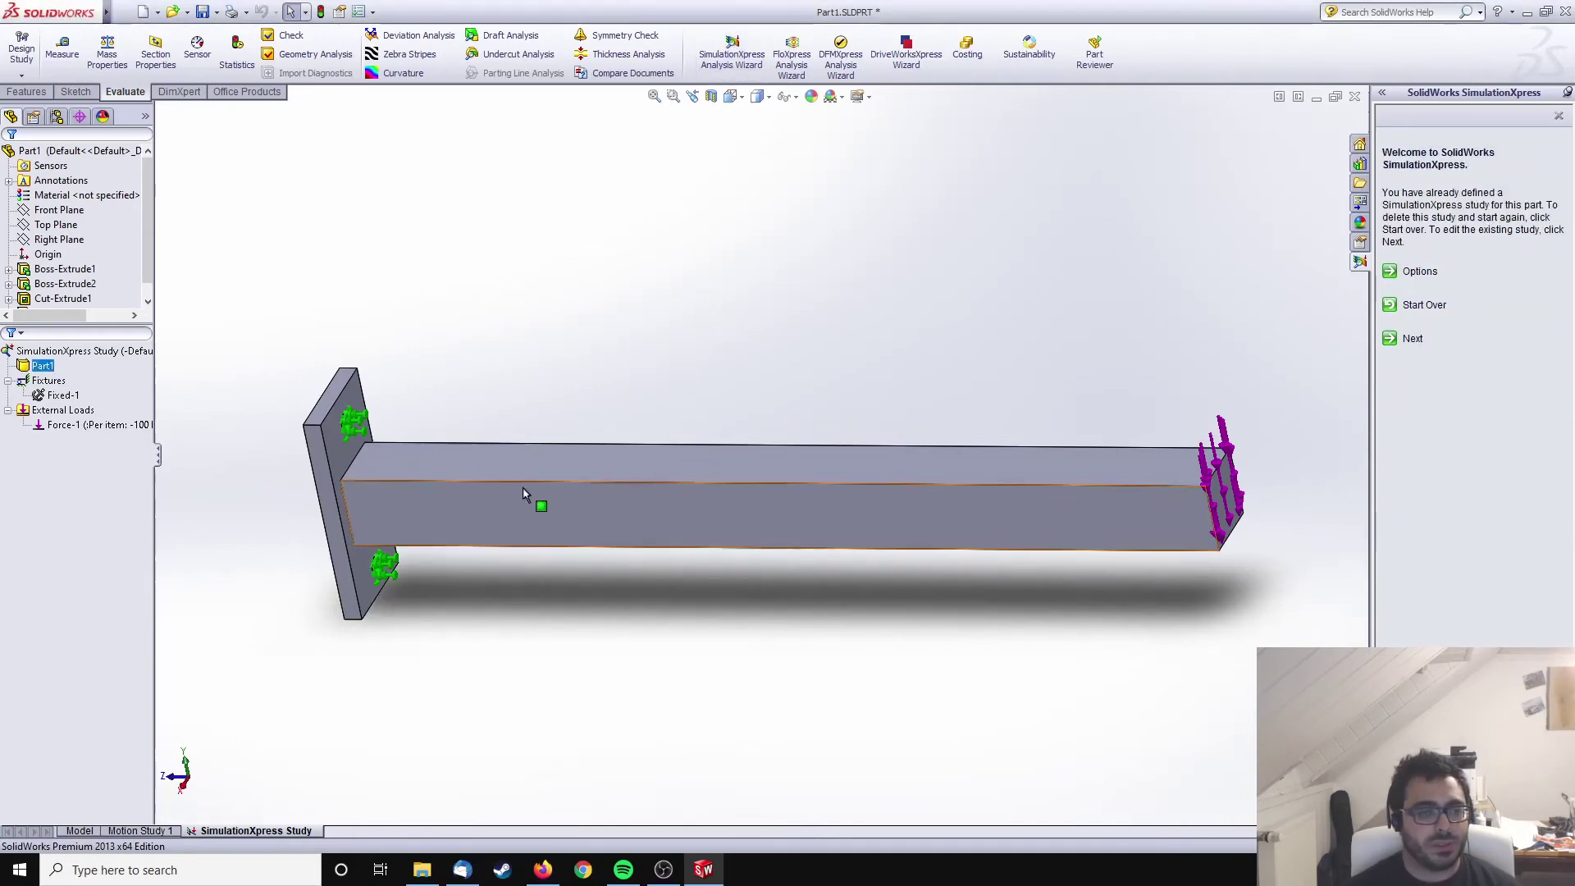
# - Section the beam on its faces, raising the cut plane to -15.00 mm to see the hollow
pyautogui.click(712, 97)
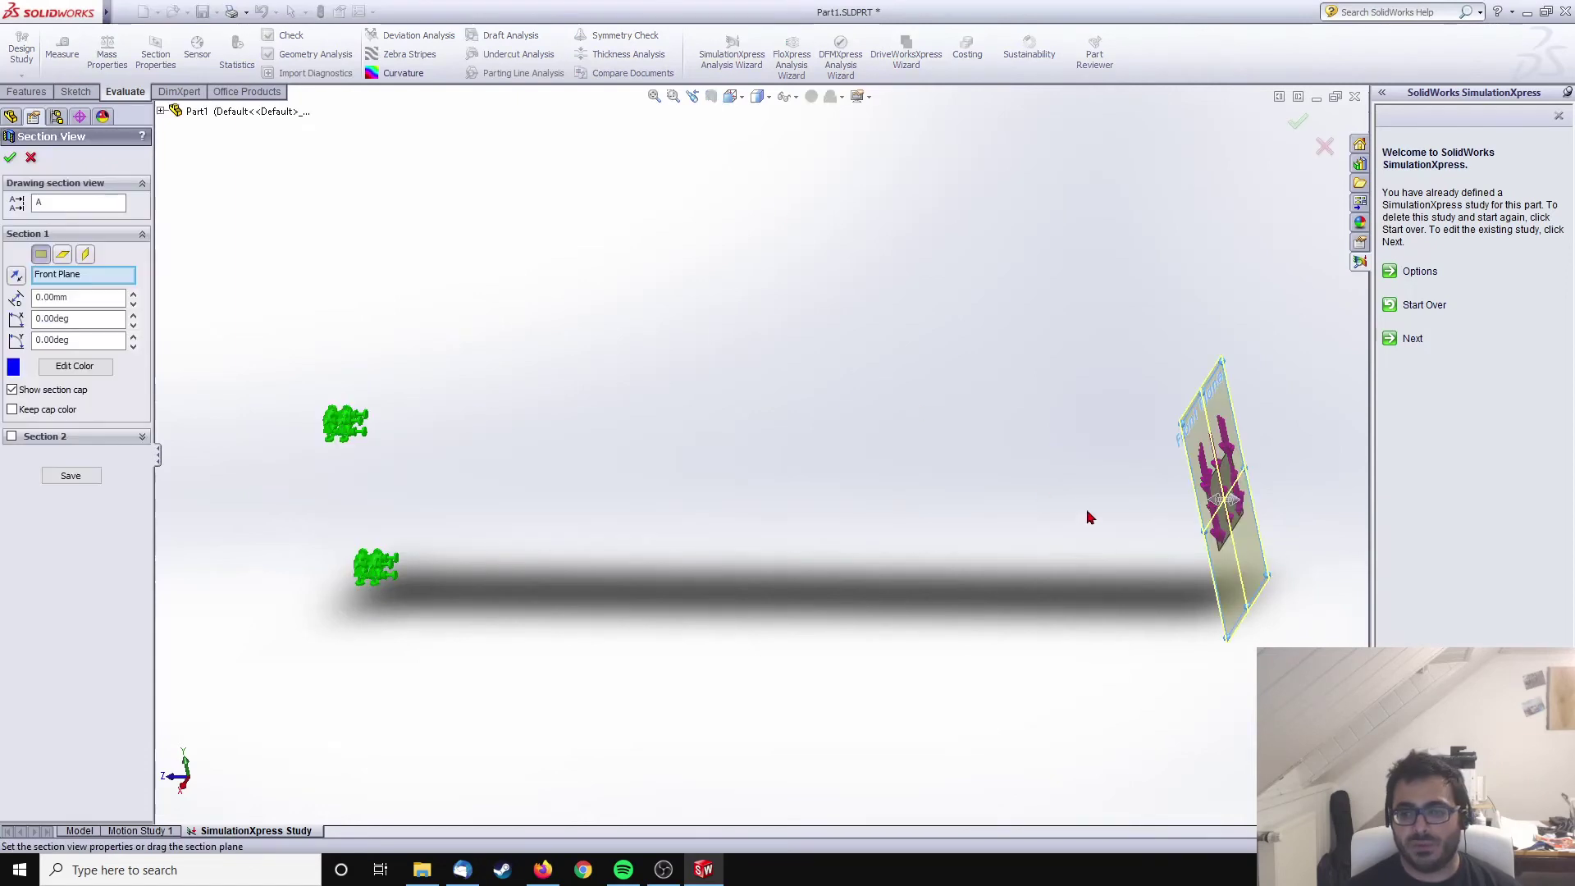
pyautogui.click(1223, 514)
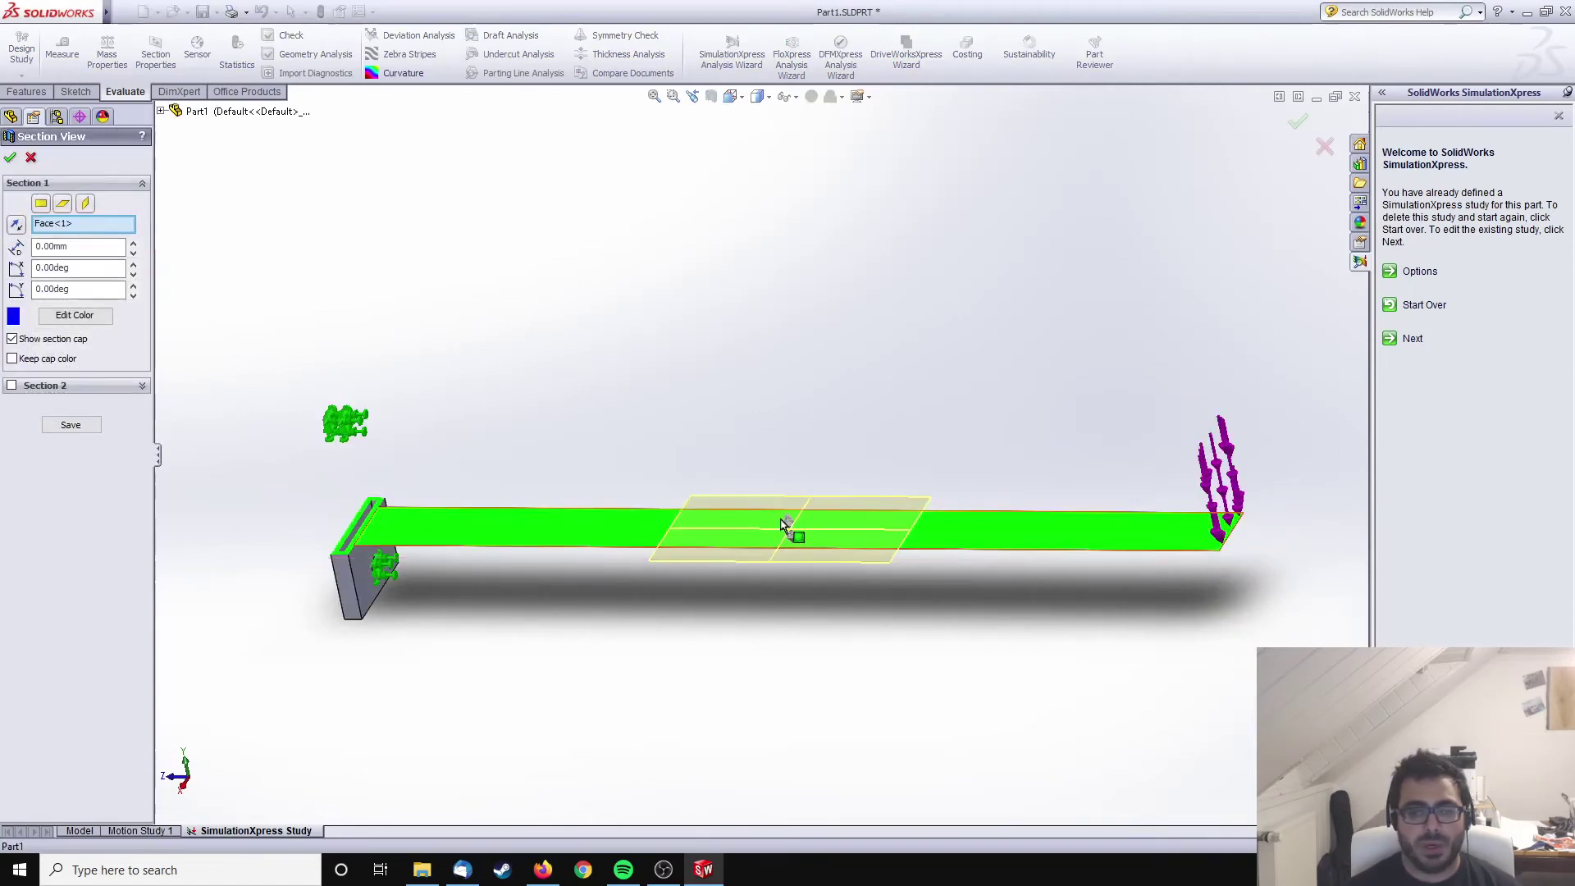
pyautogui.click(790, 531)
pyautogui.moveTo(792, 533); pyautogui.dragTo(791, 495)
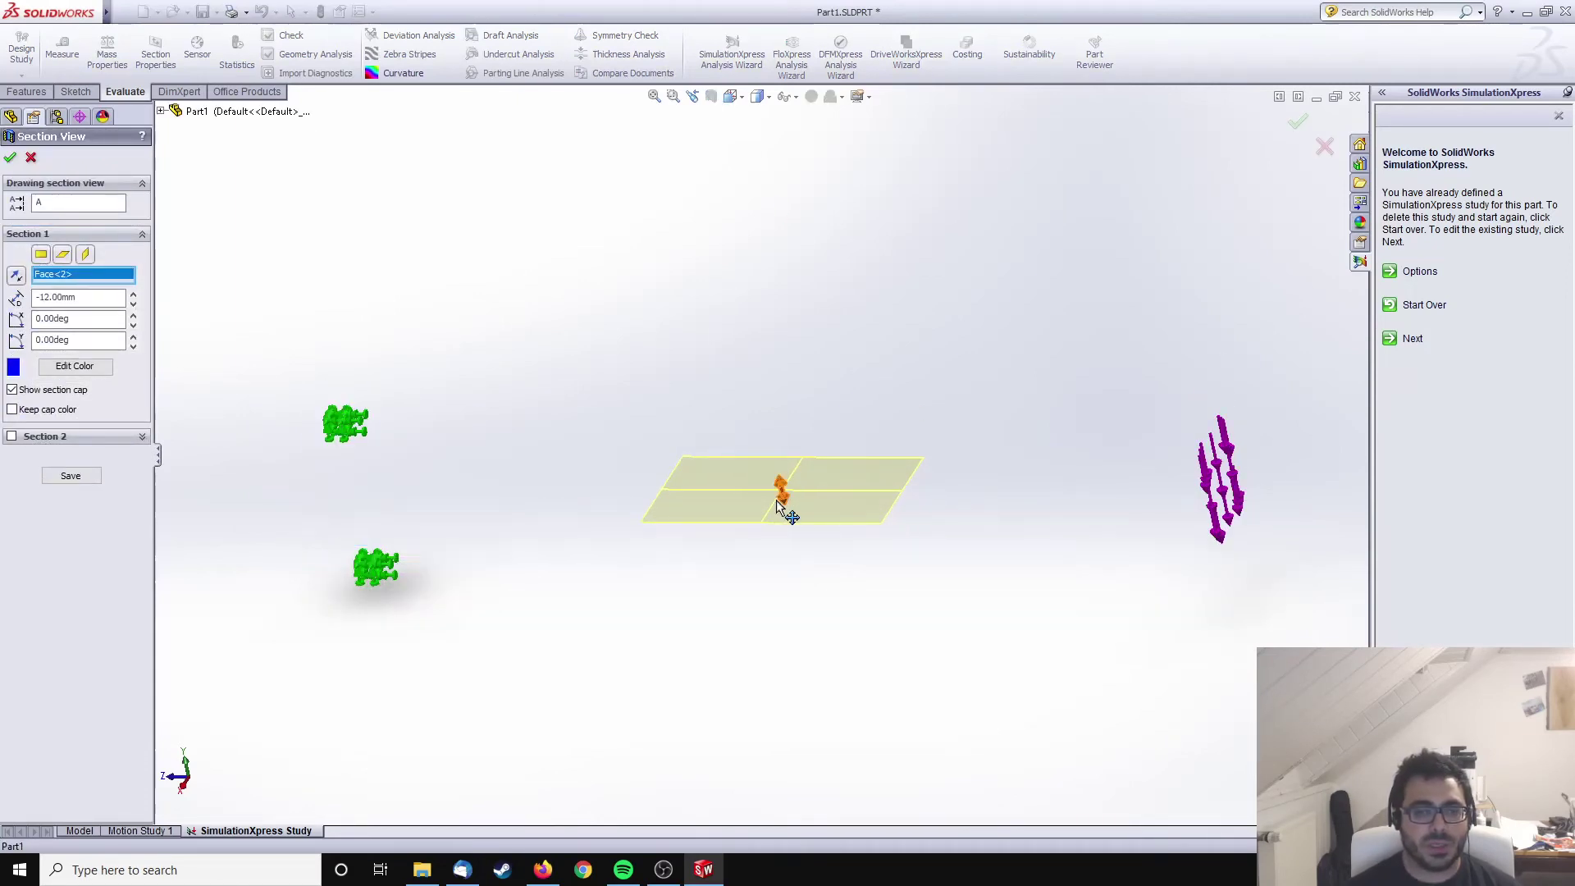
pyautogui.press('Escape')
pyautogui.click(711, 97)
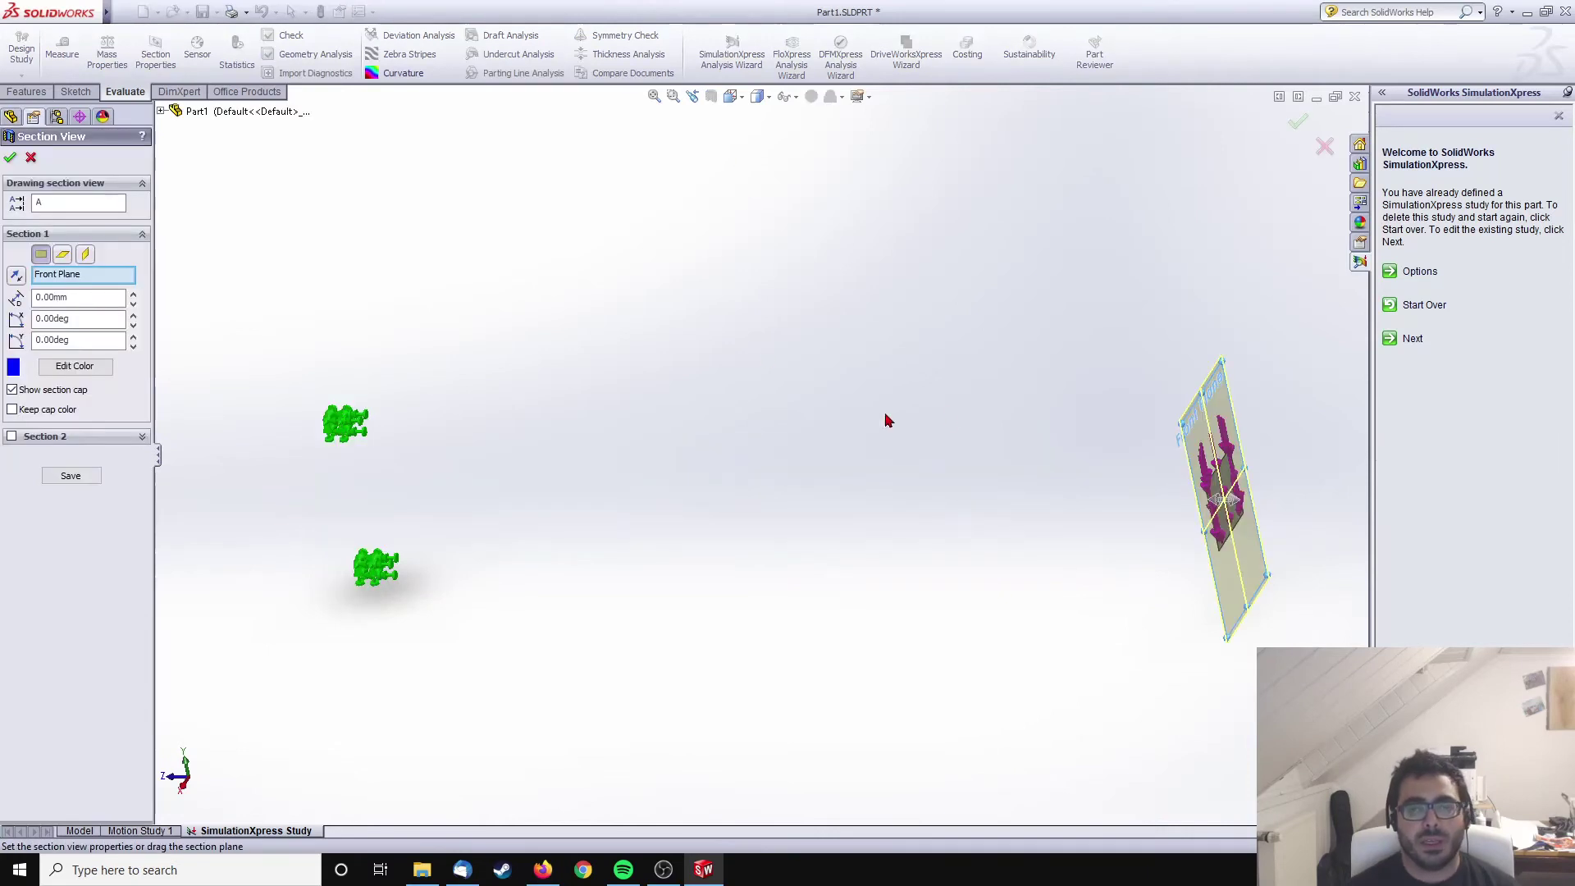
pyautogui.click(1226, 509)
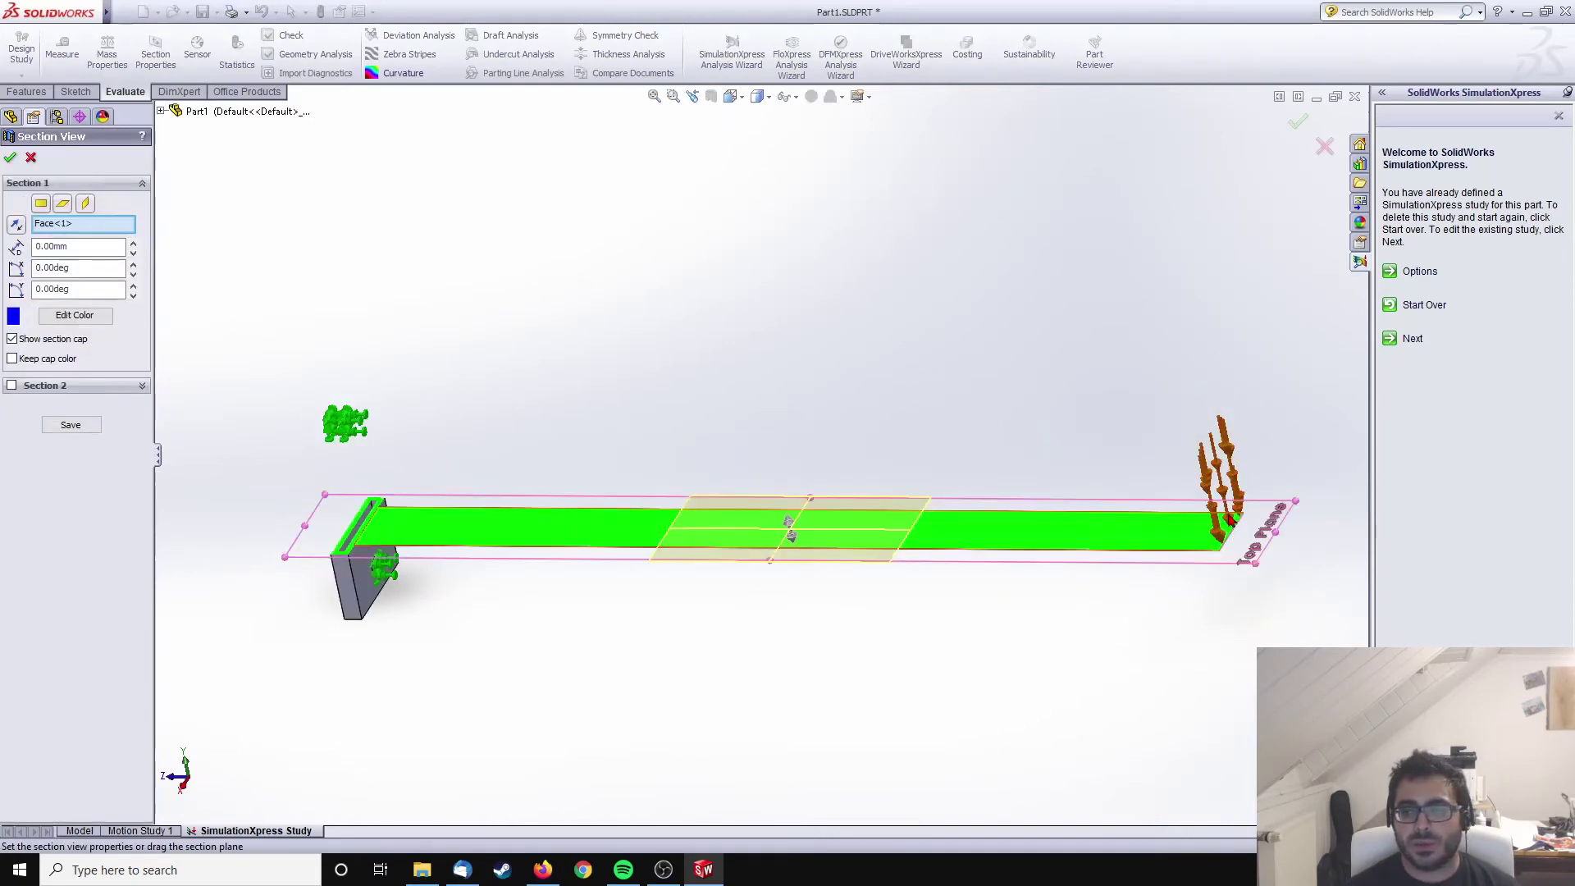
pyautogui.click(794, 529)
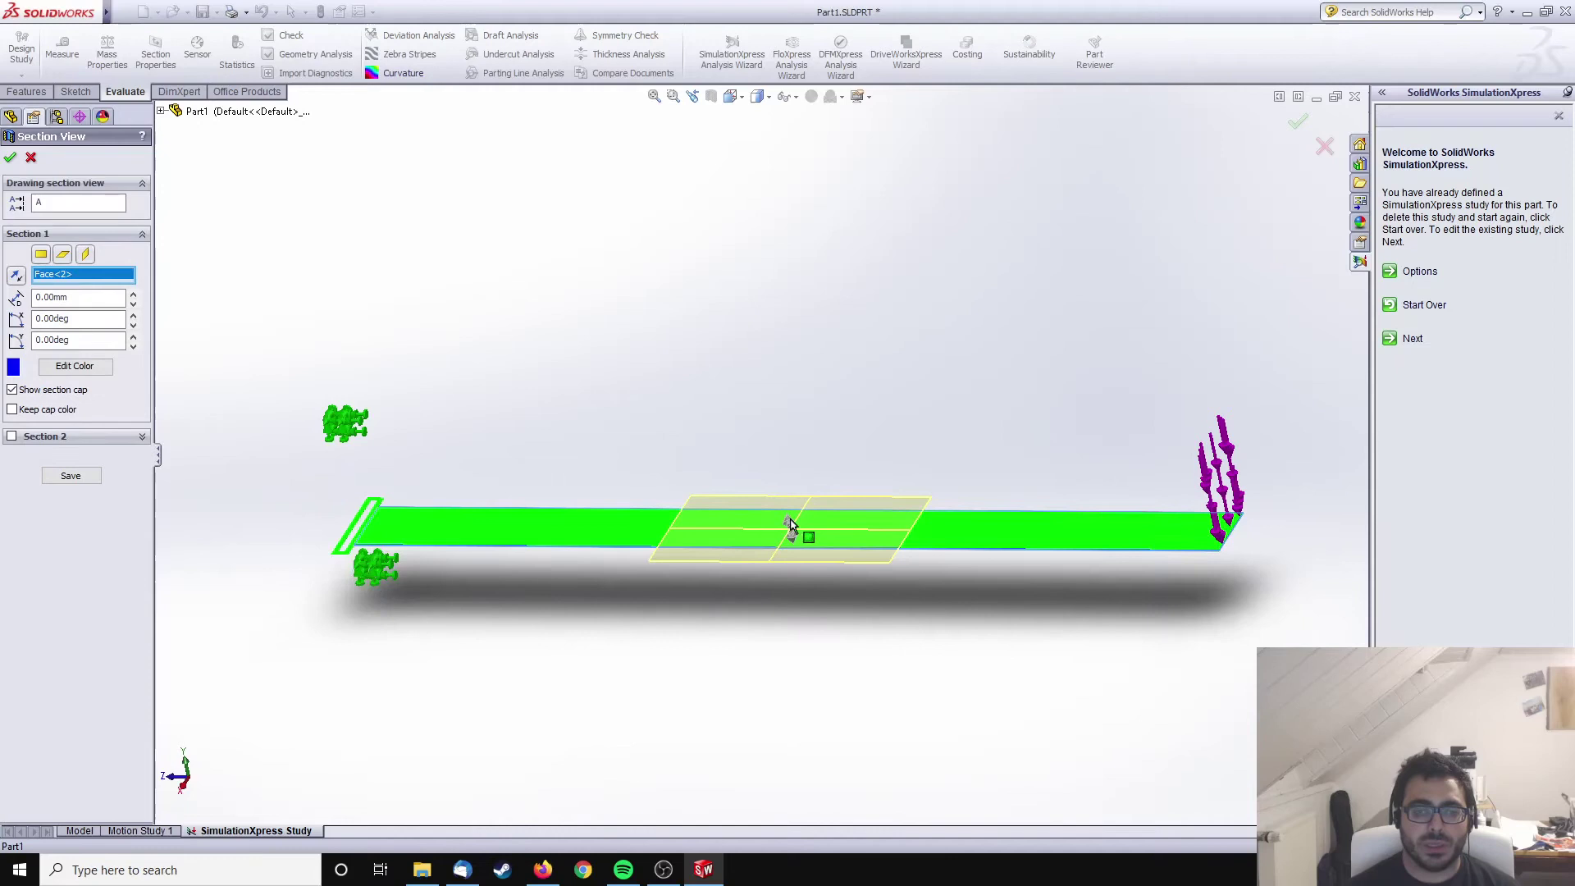
pyautogui.moveTo(794, 529); pyautogui.dragTo(786, 488)
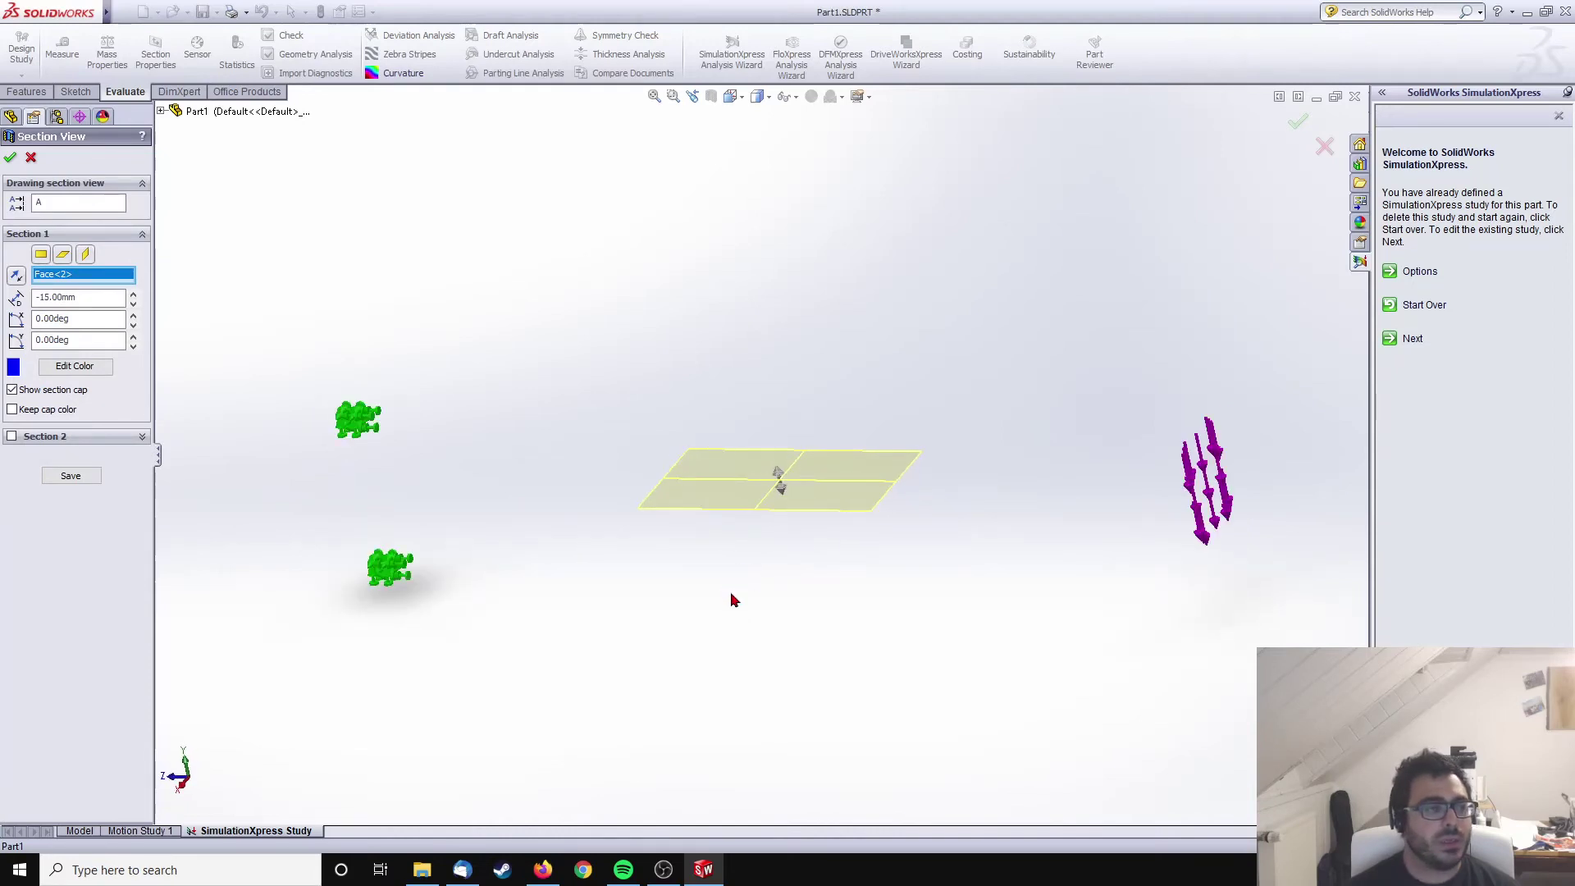
pyautogui.press('Escape')
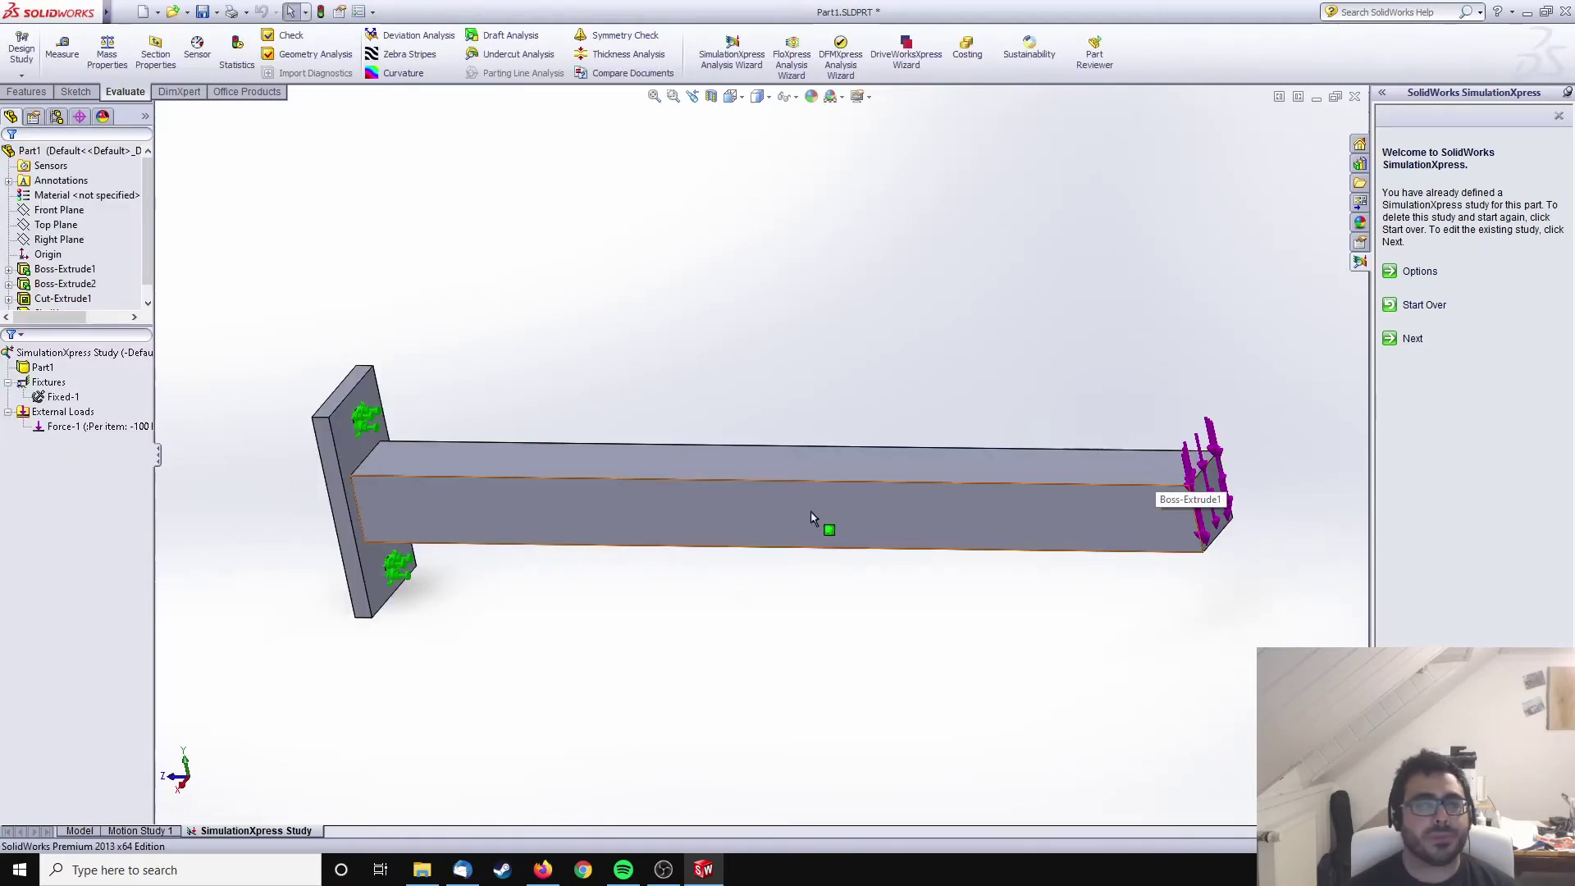
# - Section the beam along the Top Plane at a 14.00 mm offset and view it from above
pyautogui.click(711, 96)
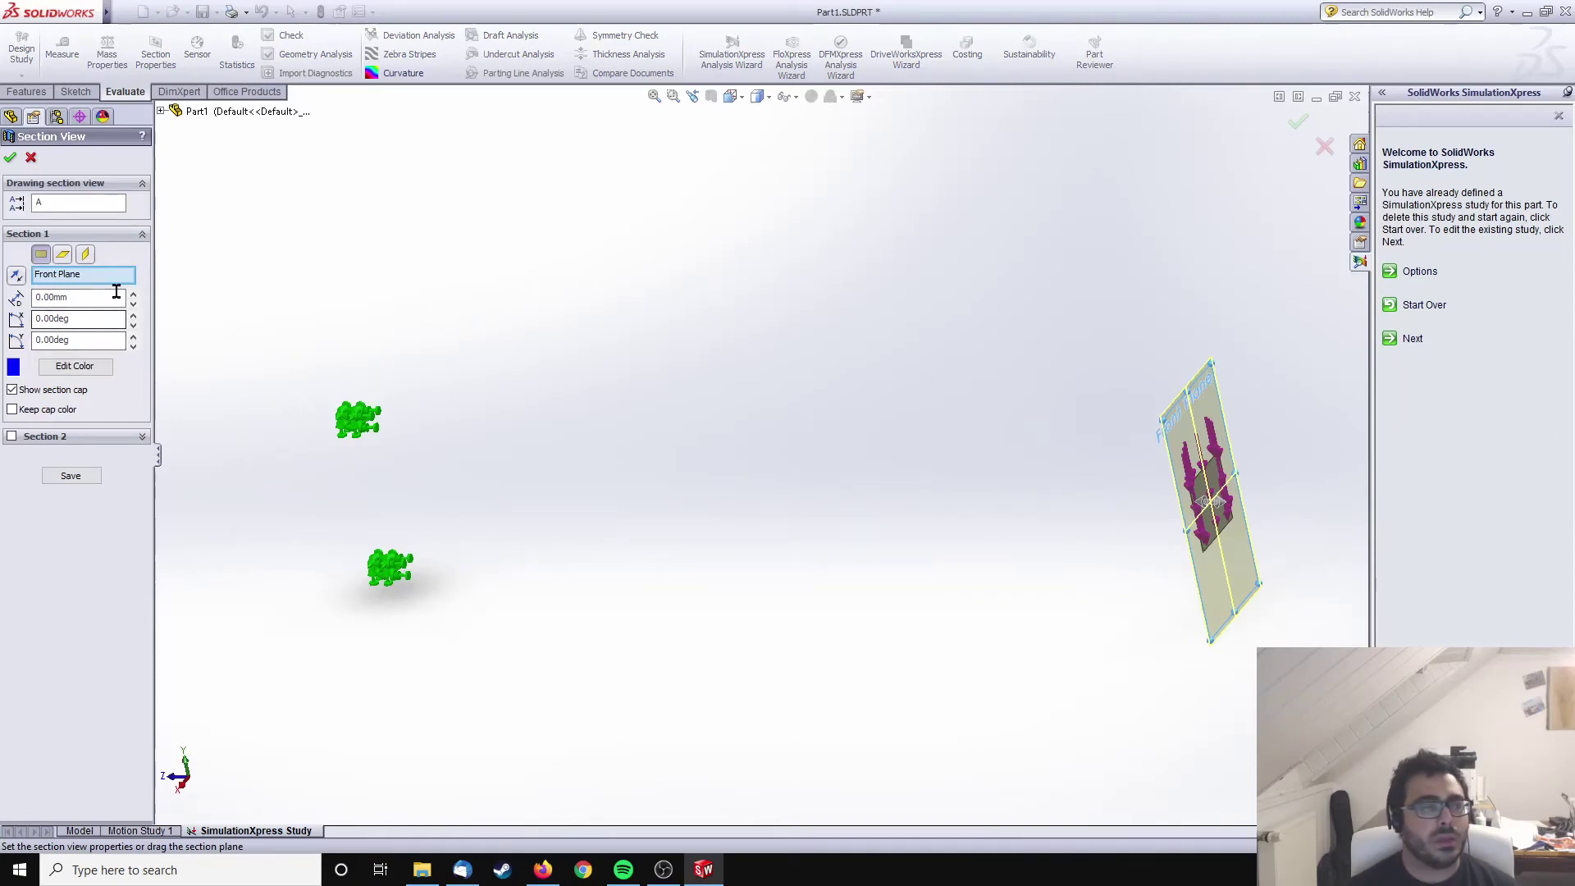
pyautogui.click(62, 255)
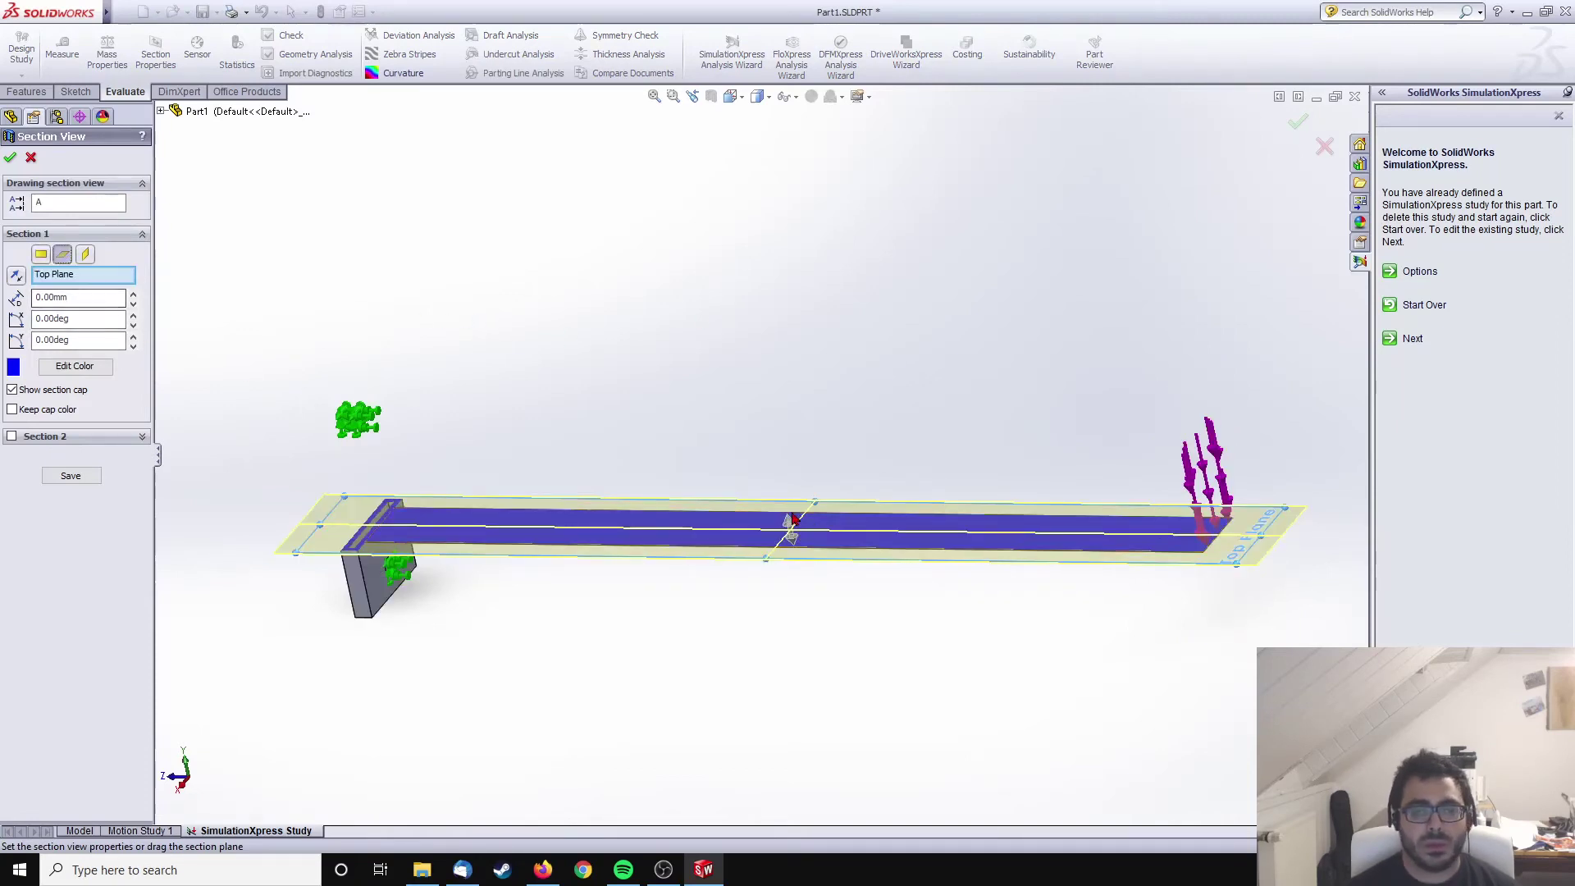
pyautogui.moveTo(790, 528); pyautogui.dragTo(783, 484)
pyautogui.moveTo(652, 533); pyautogui.dragTo(805, 452, button='middle')
# - Close the section view and advance SimulationXpress through Fixtures to the Loads step
pyautogui.press('Escape')
pyautogui.moveTo(756, 545); pyautogui.dragTo(903, 459, button='middle')
pyautogui.click(1412, 339)
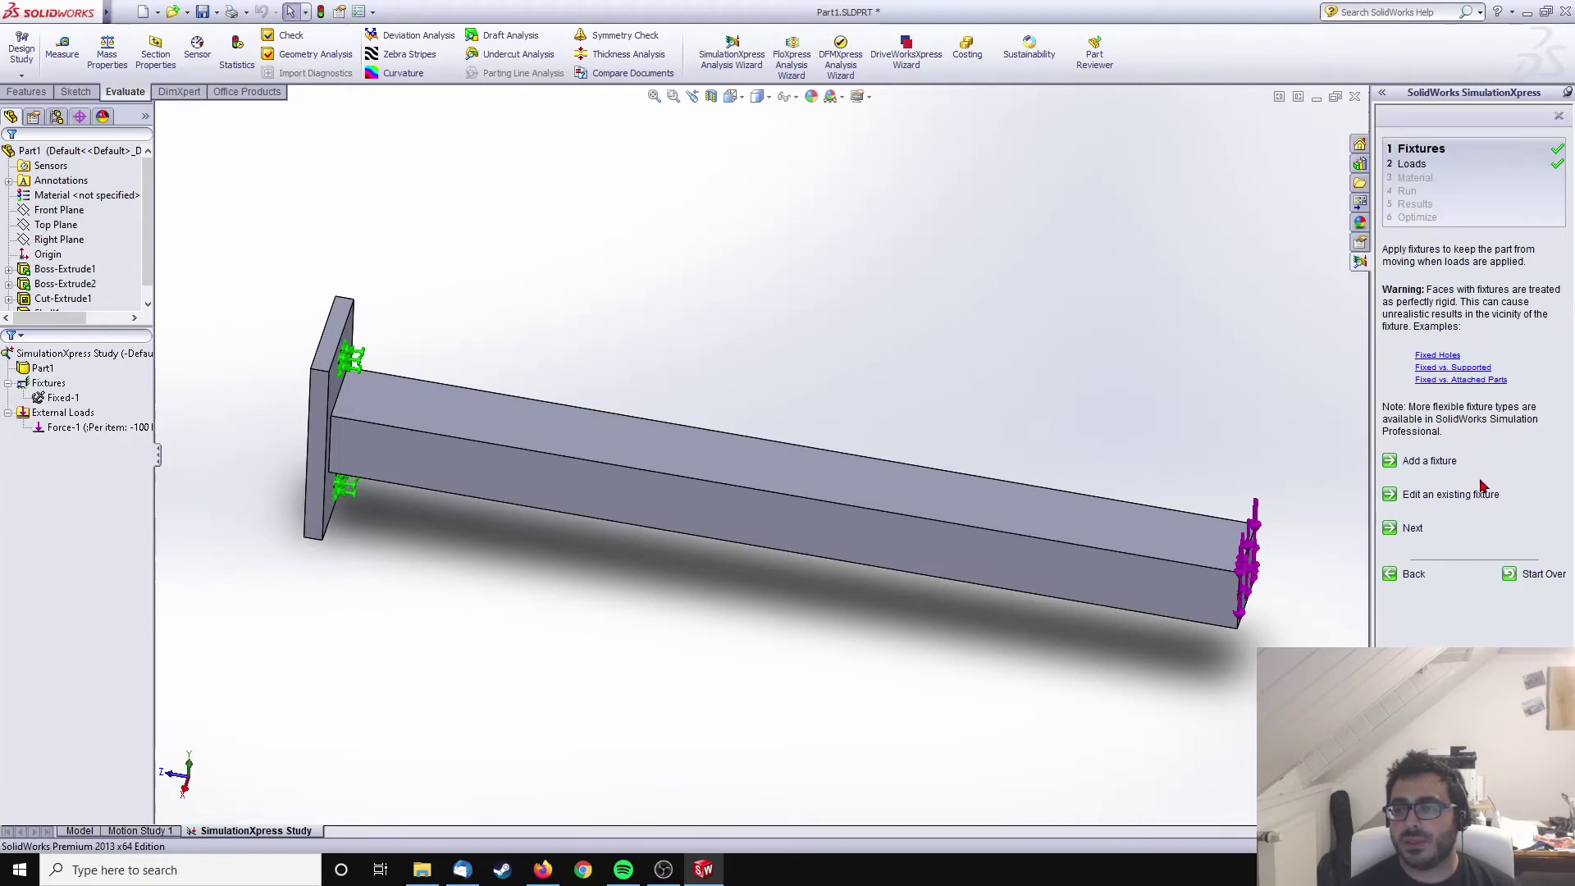
pyautogui.click(1411, 529)
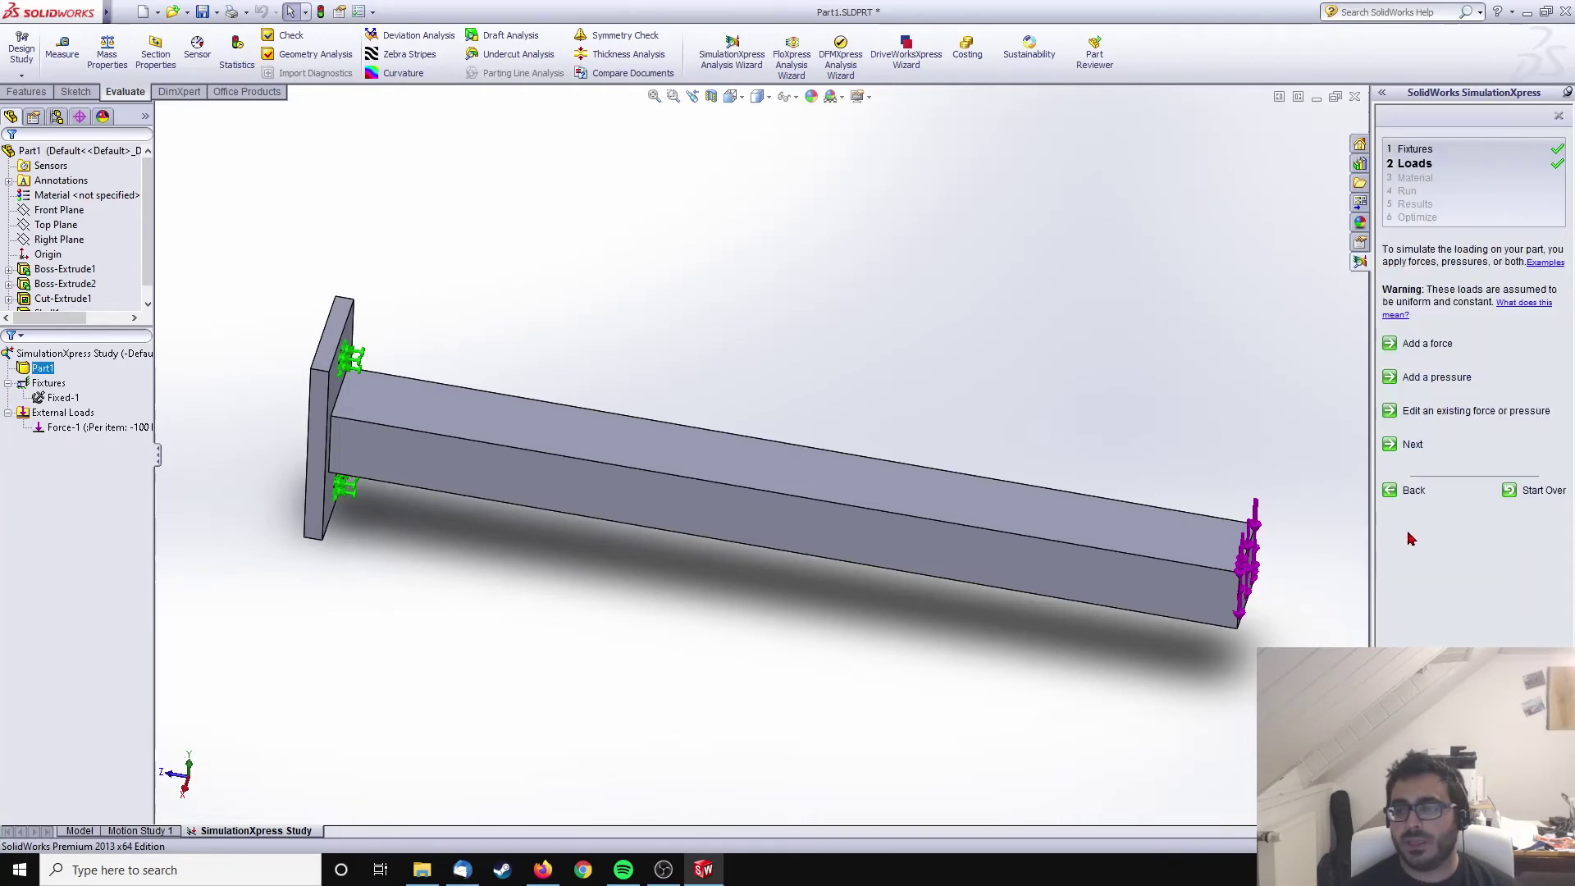
# - Move to the Material step and select ABS from the Plastics library
pyautogui.click(1410, 448)
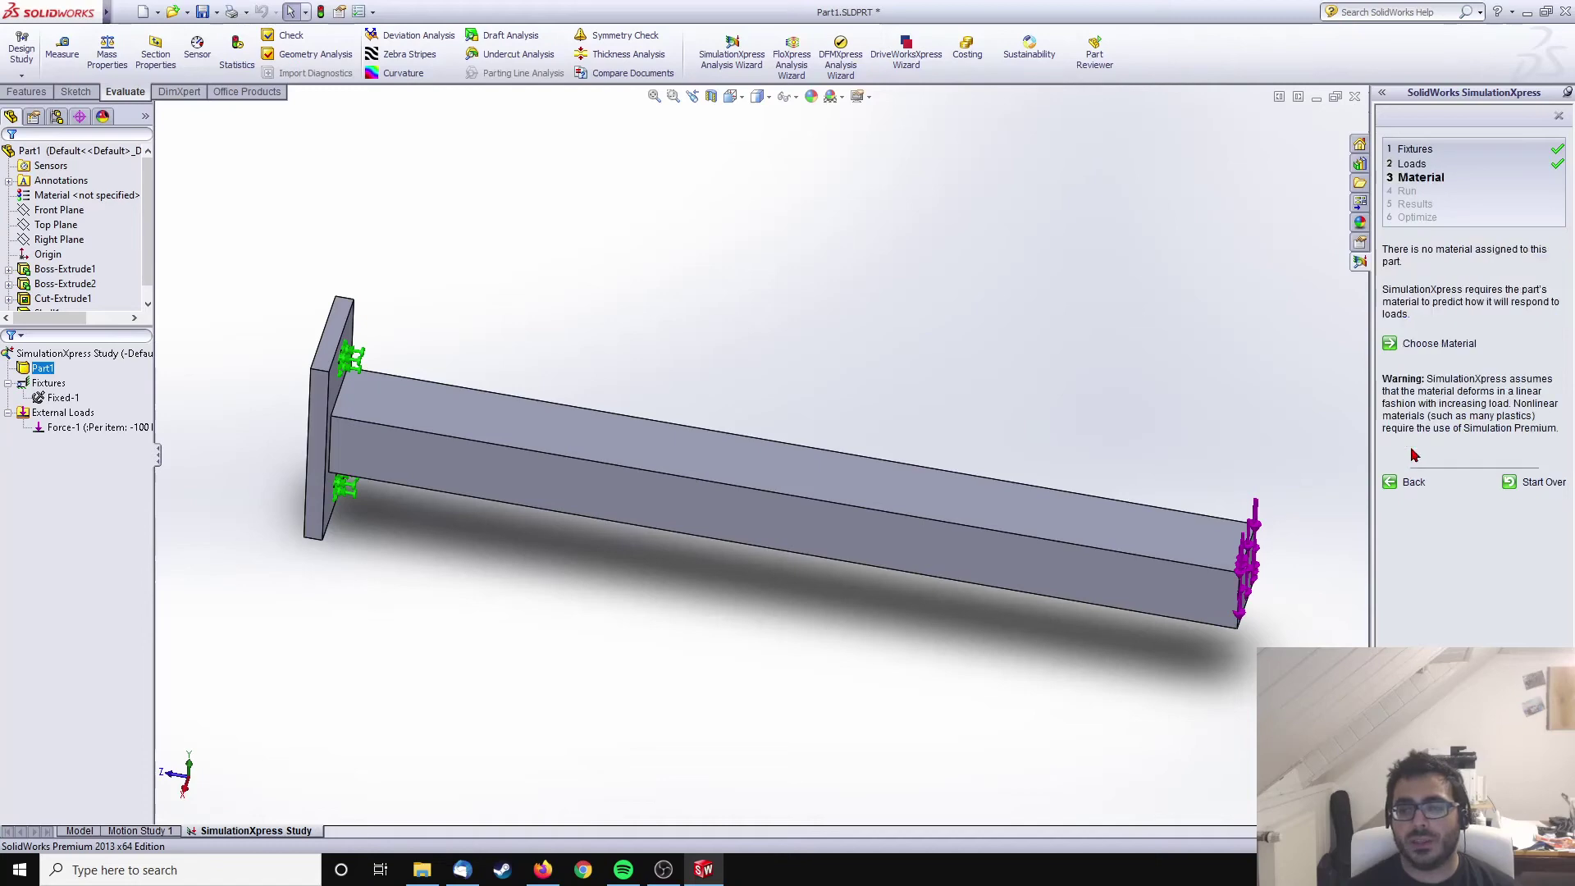
pyautogui.moveTo(906, 362); pyautogui.dragTo(922, 352, button='middle')
pyautogui.click(1438, 345)
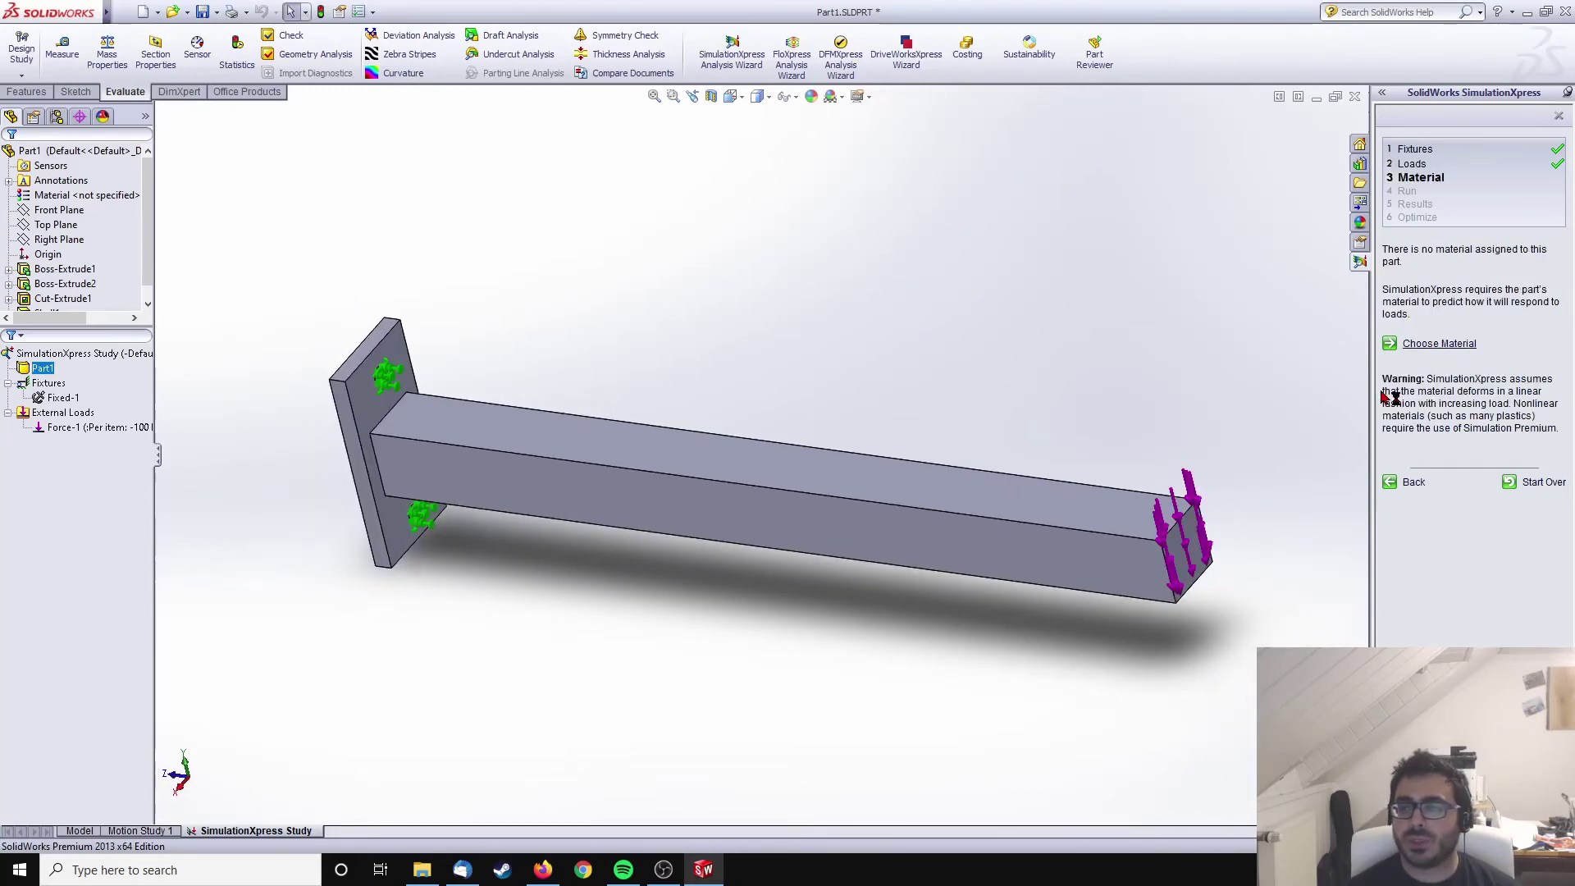
pyautogui.scroll(-7, 164, 328)
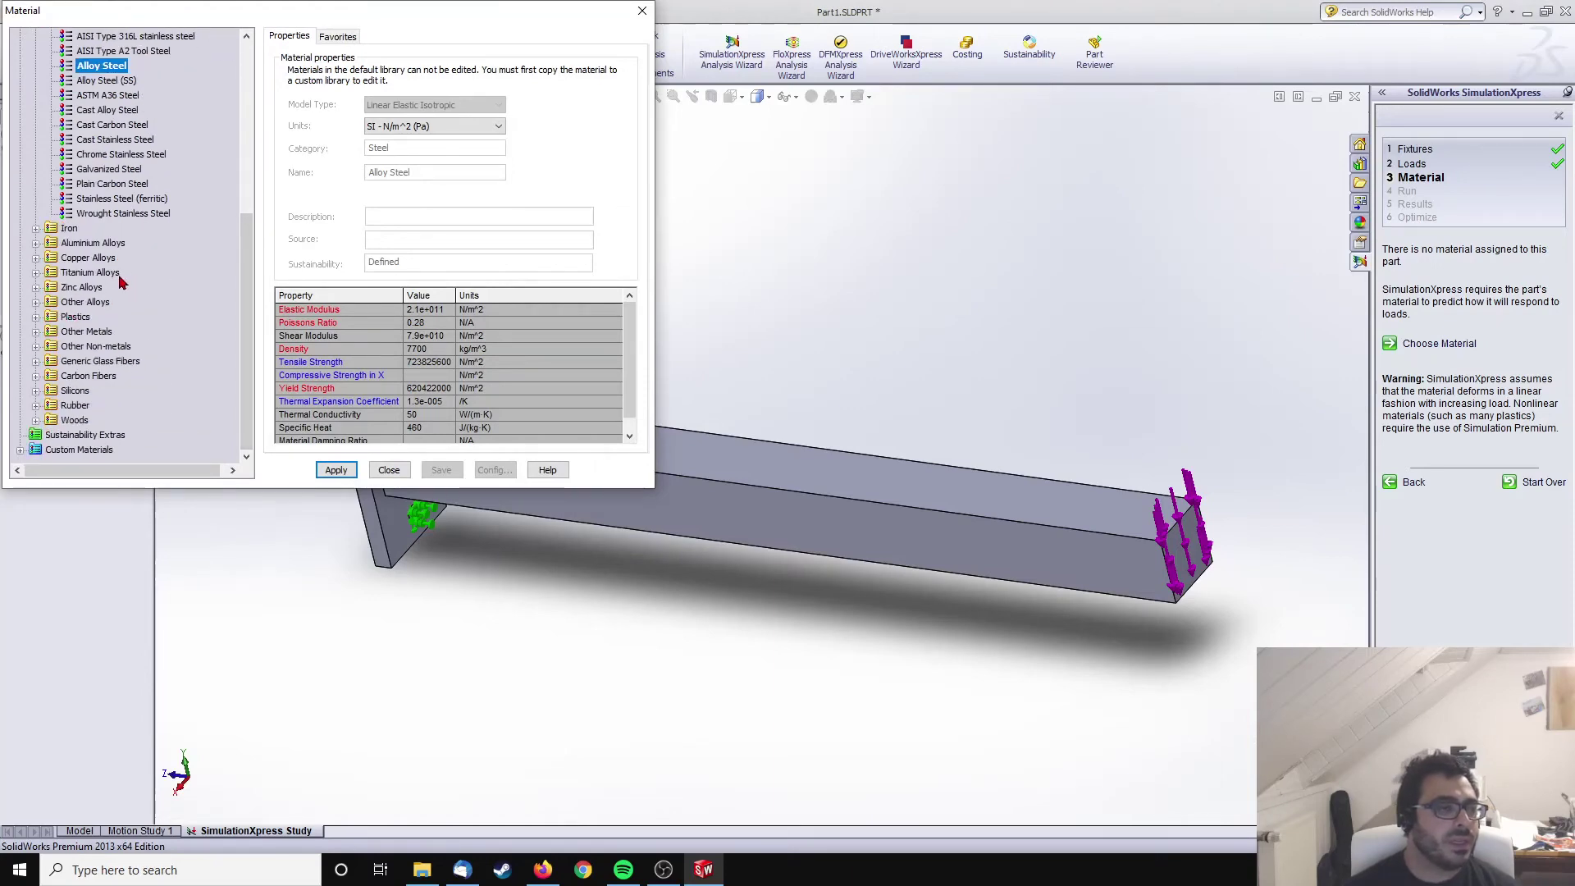
pyautogui.click(35, 317)
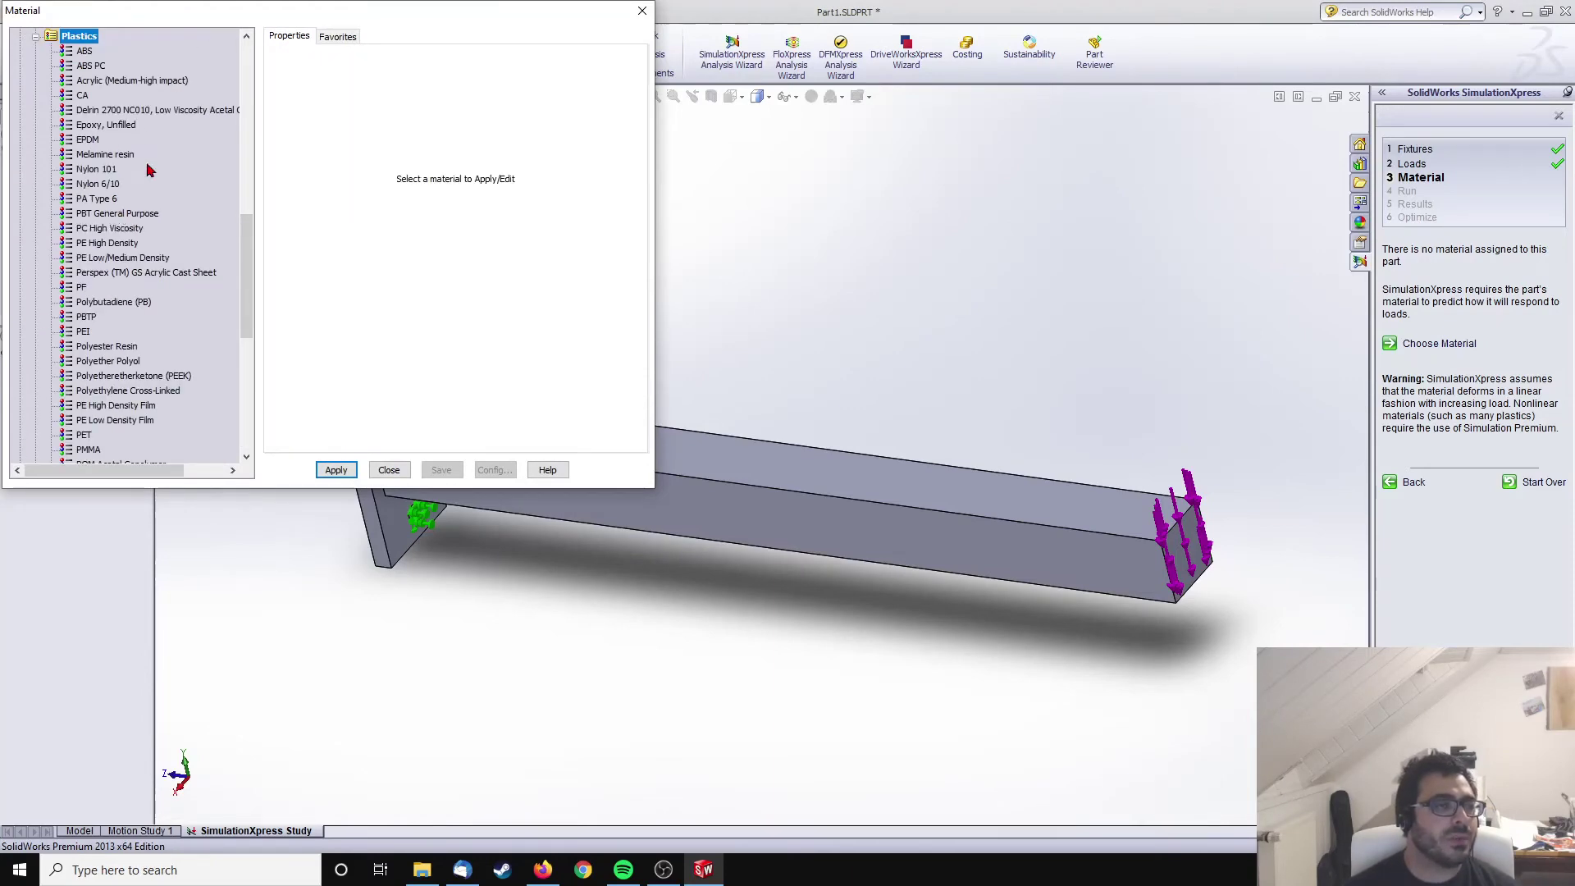
pyautogui.click(89, 51)
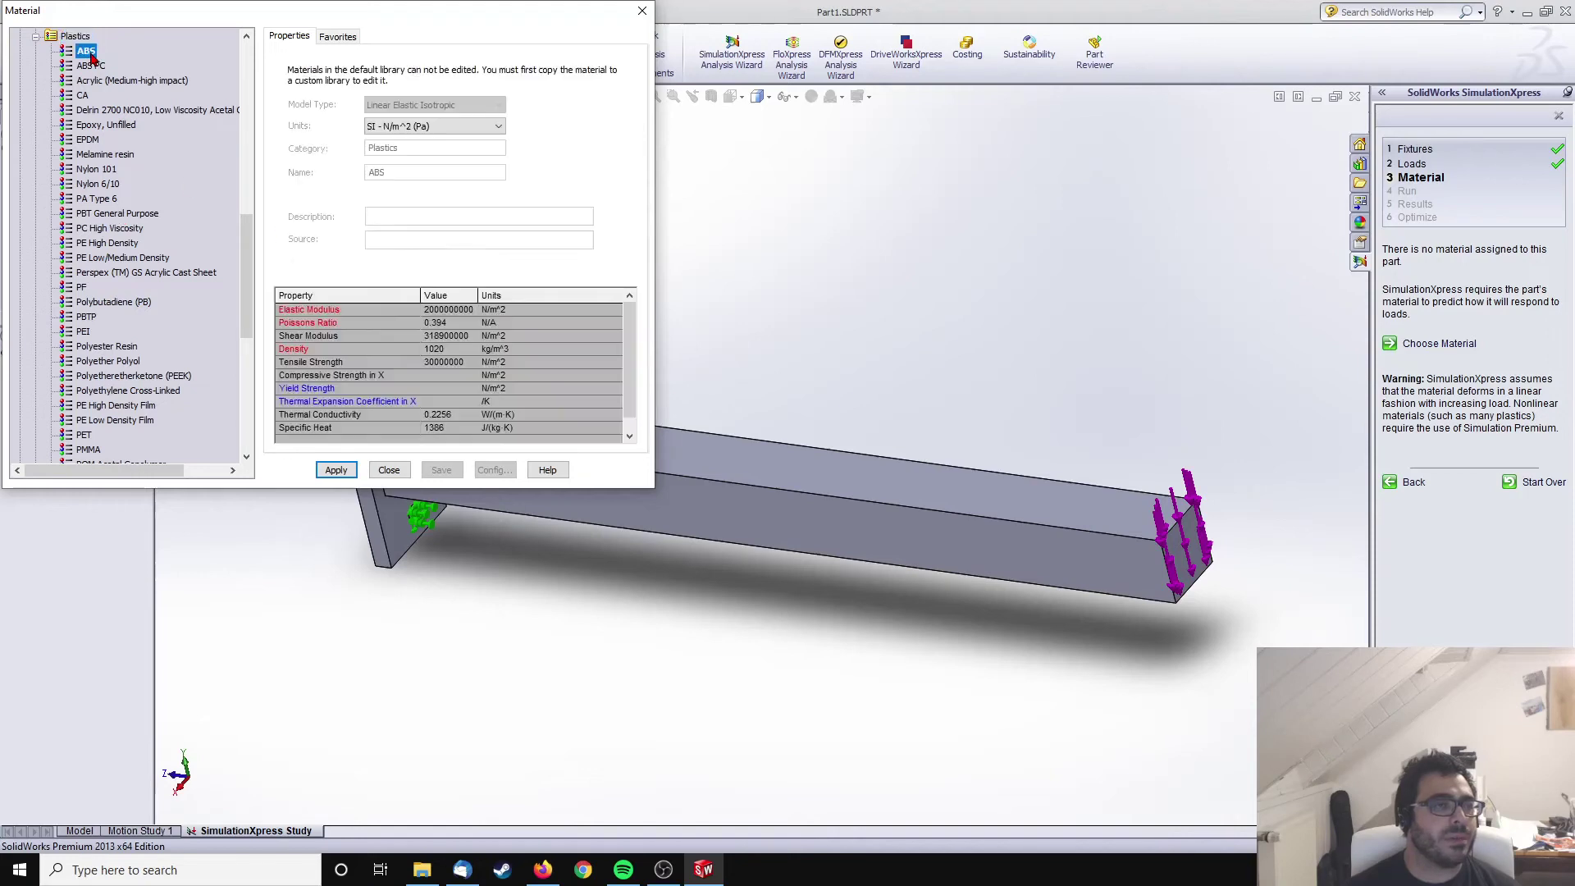
pyautogui.click(332, 471)
# - Apply ABS to the part and close the material dialog
pyautogui.scroll(-4, 174, 340)
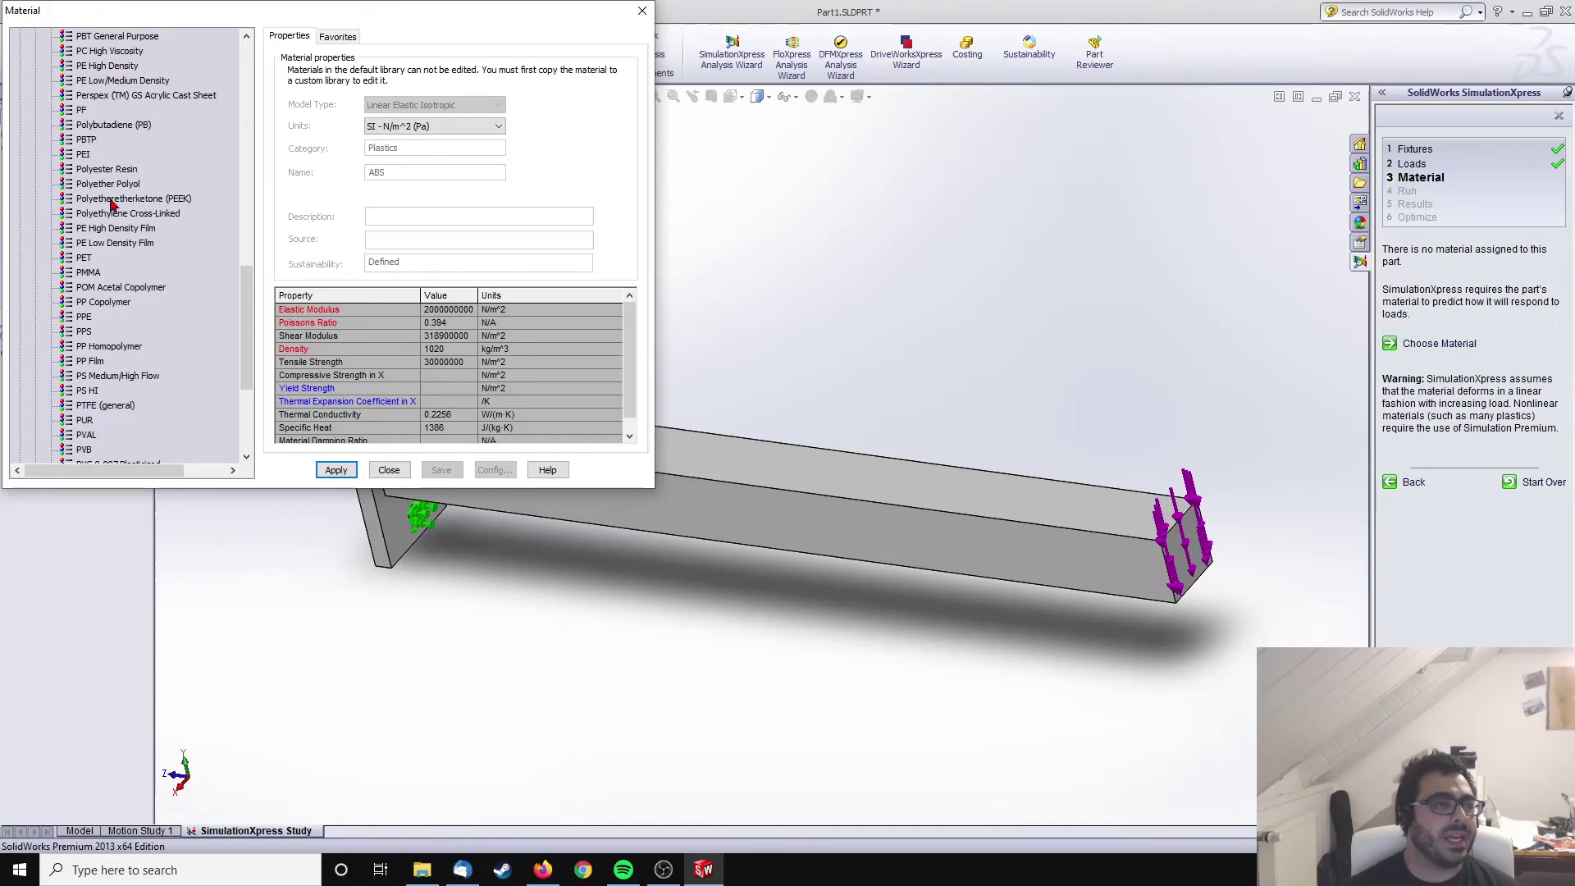
pyautogui.scroll(-2, 146, 426)
pyautogui.scroll(3, 145, 386)
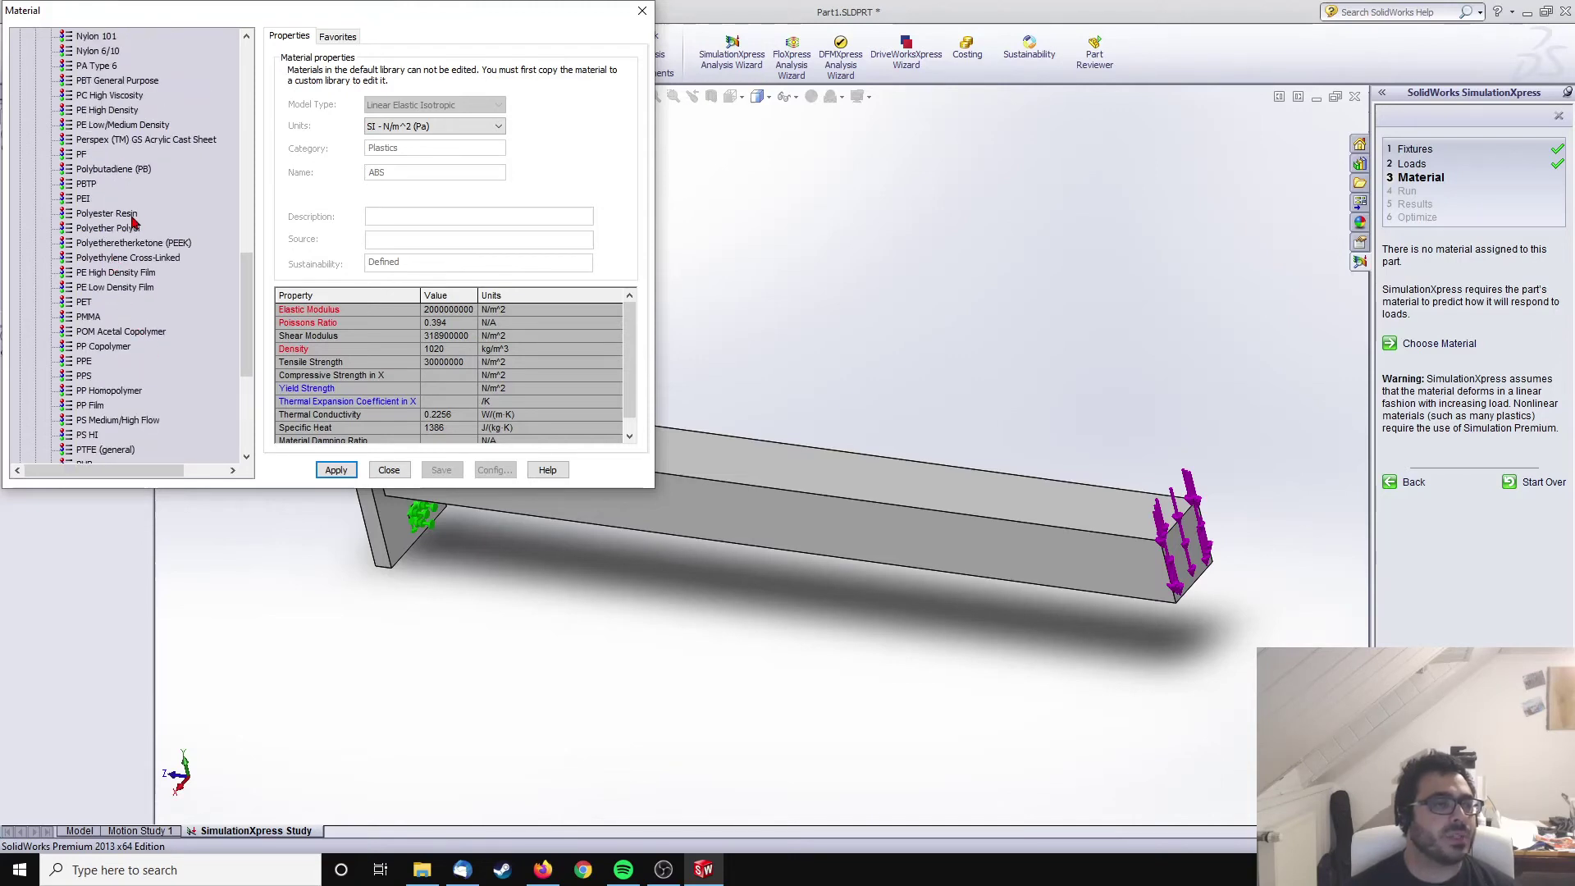
pyautogui.scroll(-1, 148, 255)
pyautogui.scroll(-2, 227, 359)
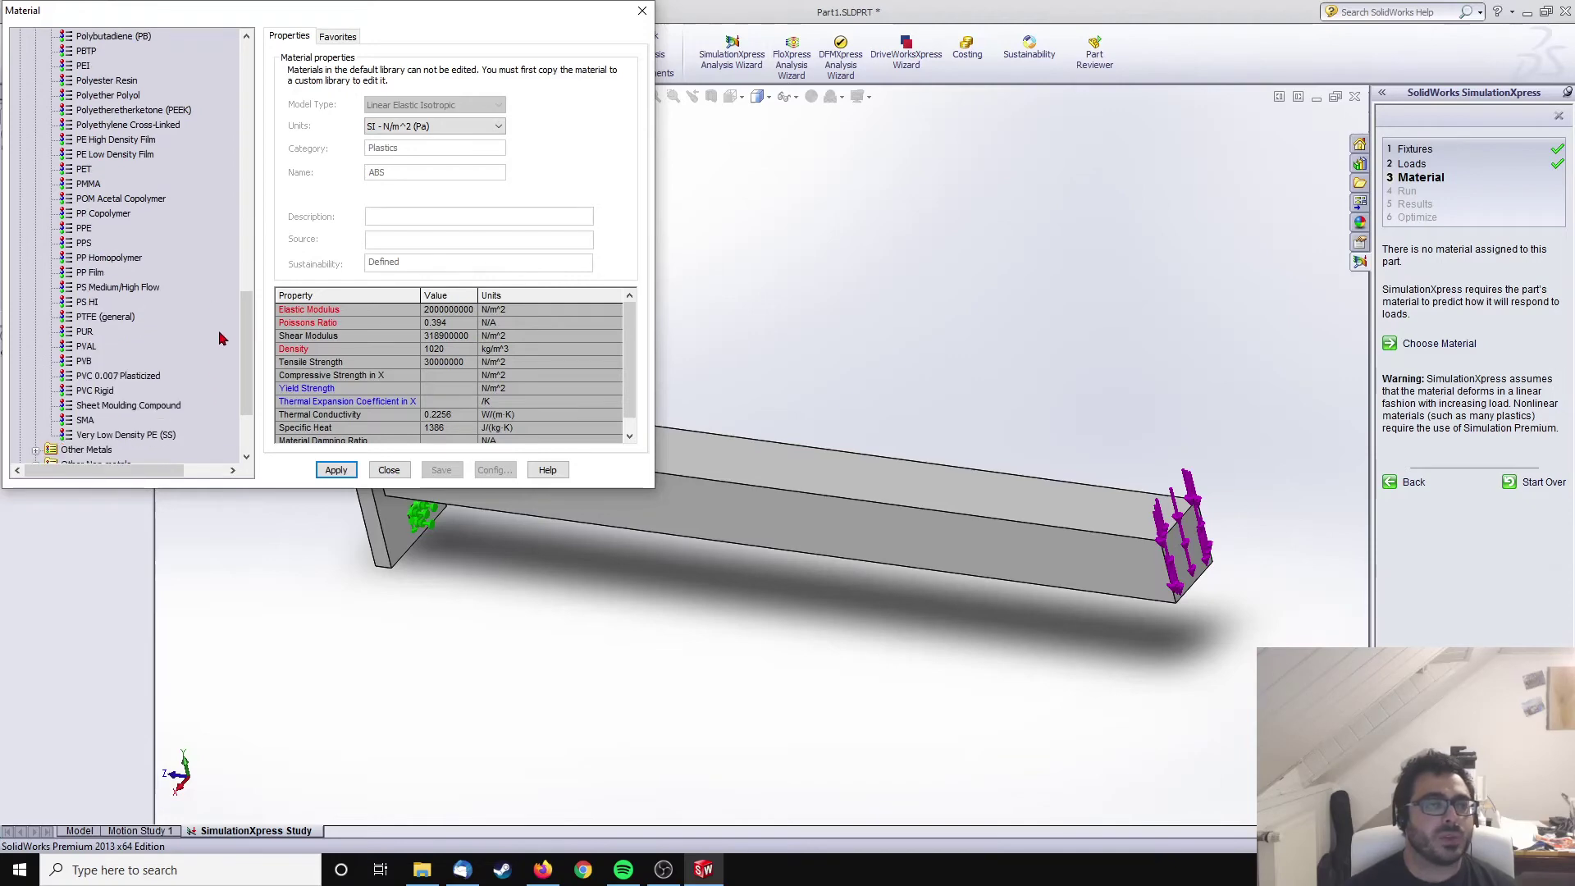
pyautogui.click(328, 474)
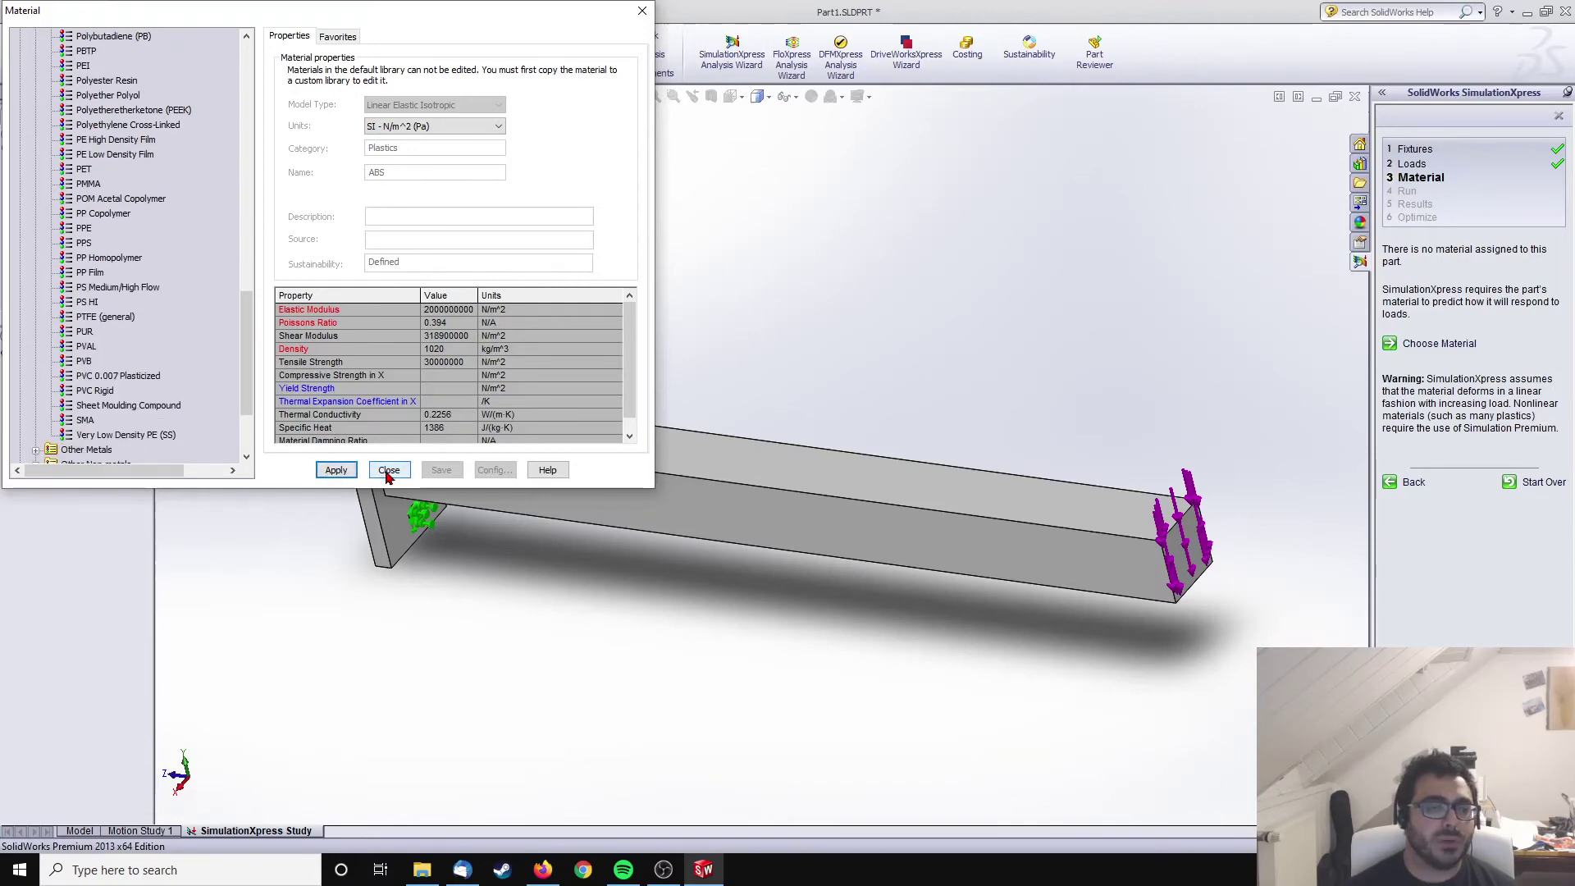
pyautogui.click(389, 469)
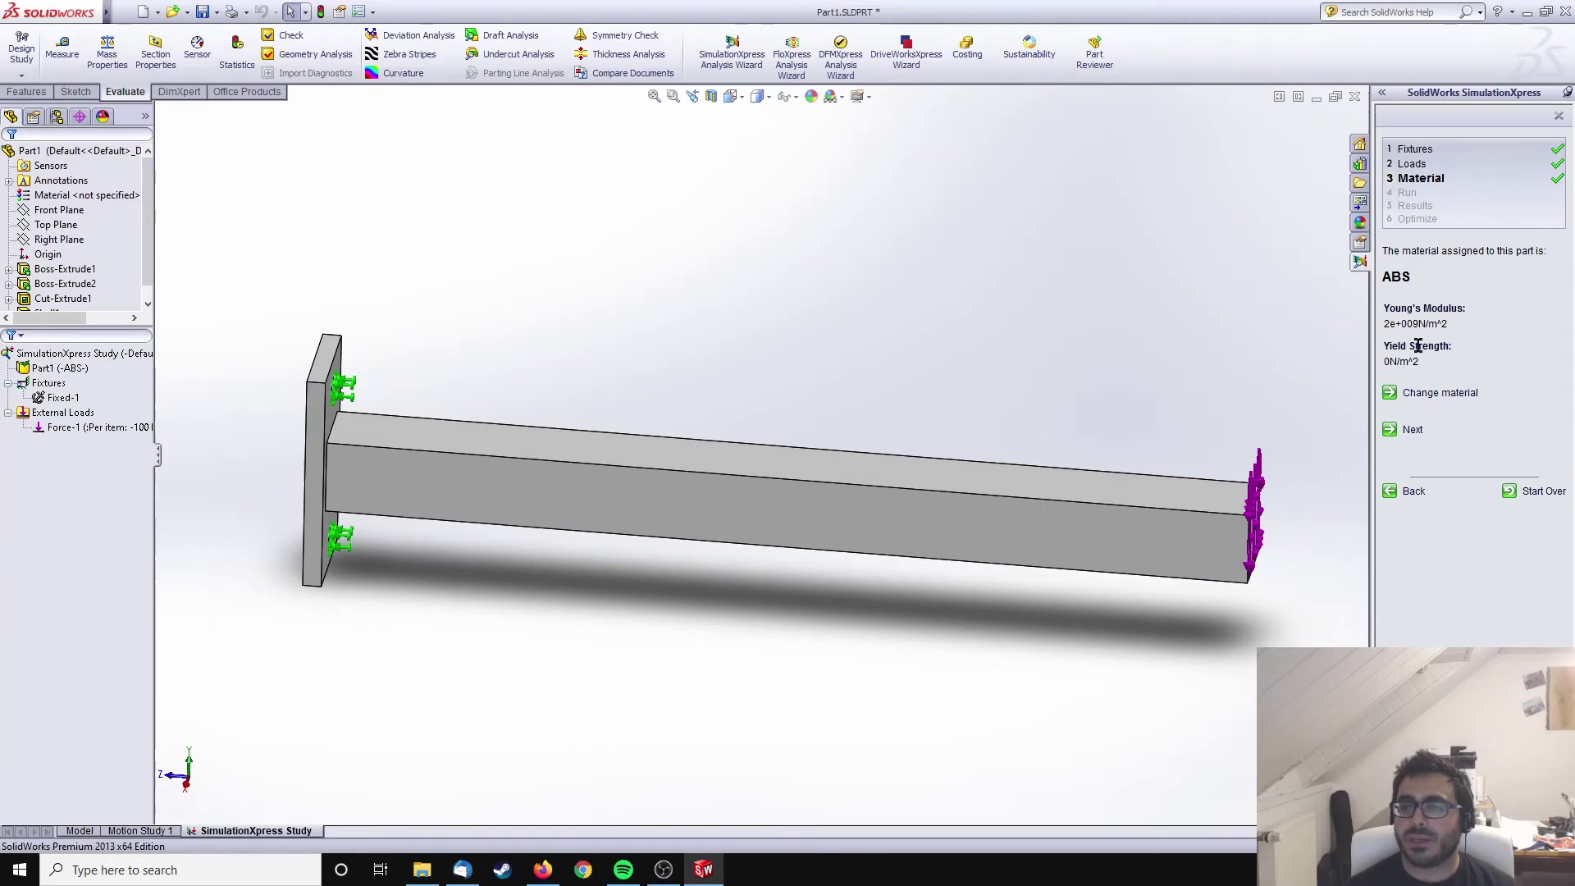
# - Run the simulation on the ABS beam and accept the deformation as expected
pyautogui.click(1411, 432)
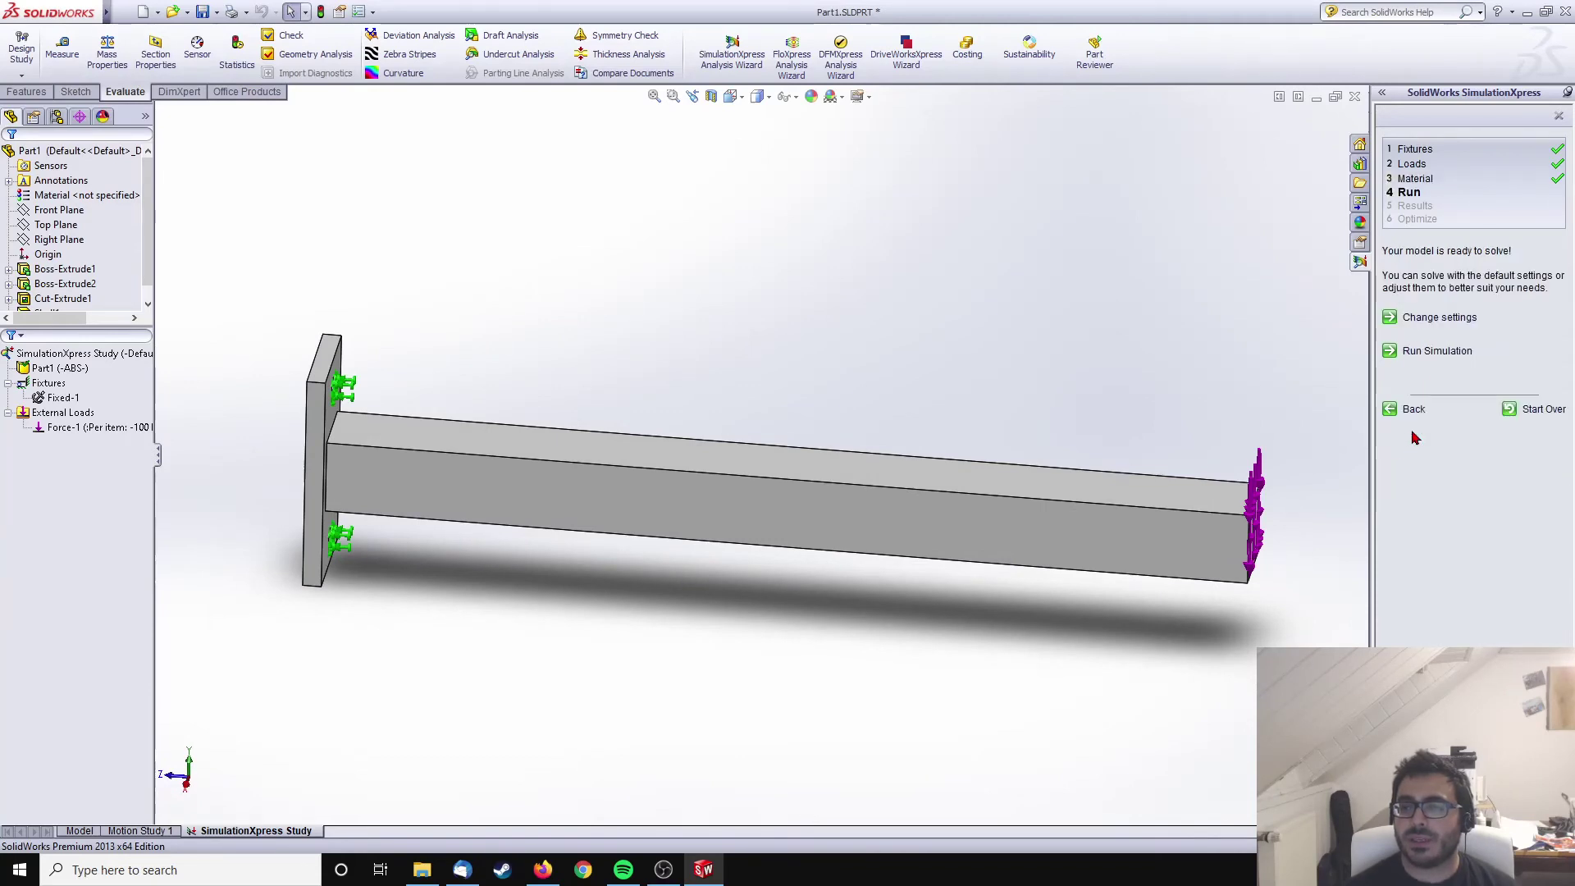
pyautogui.click(1427, 353)
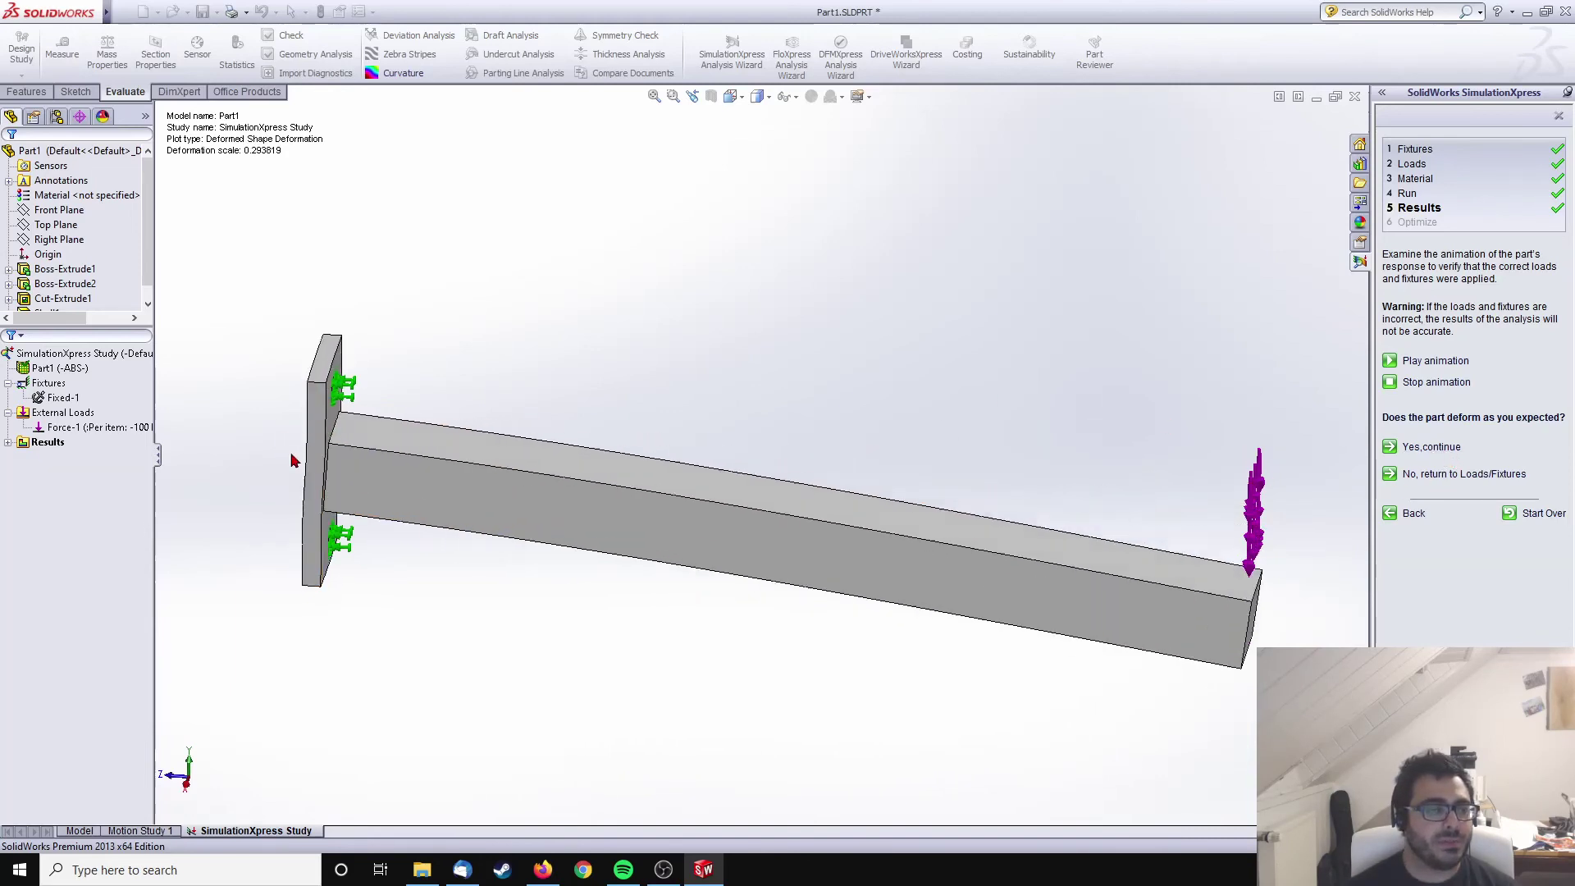
pyautogui.click(1429, 450)
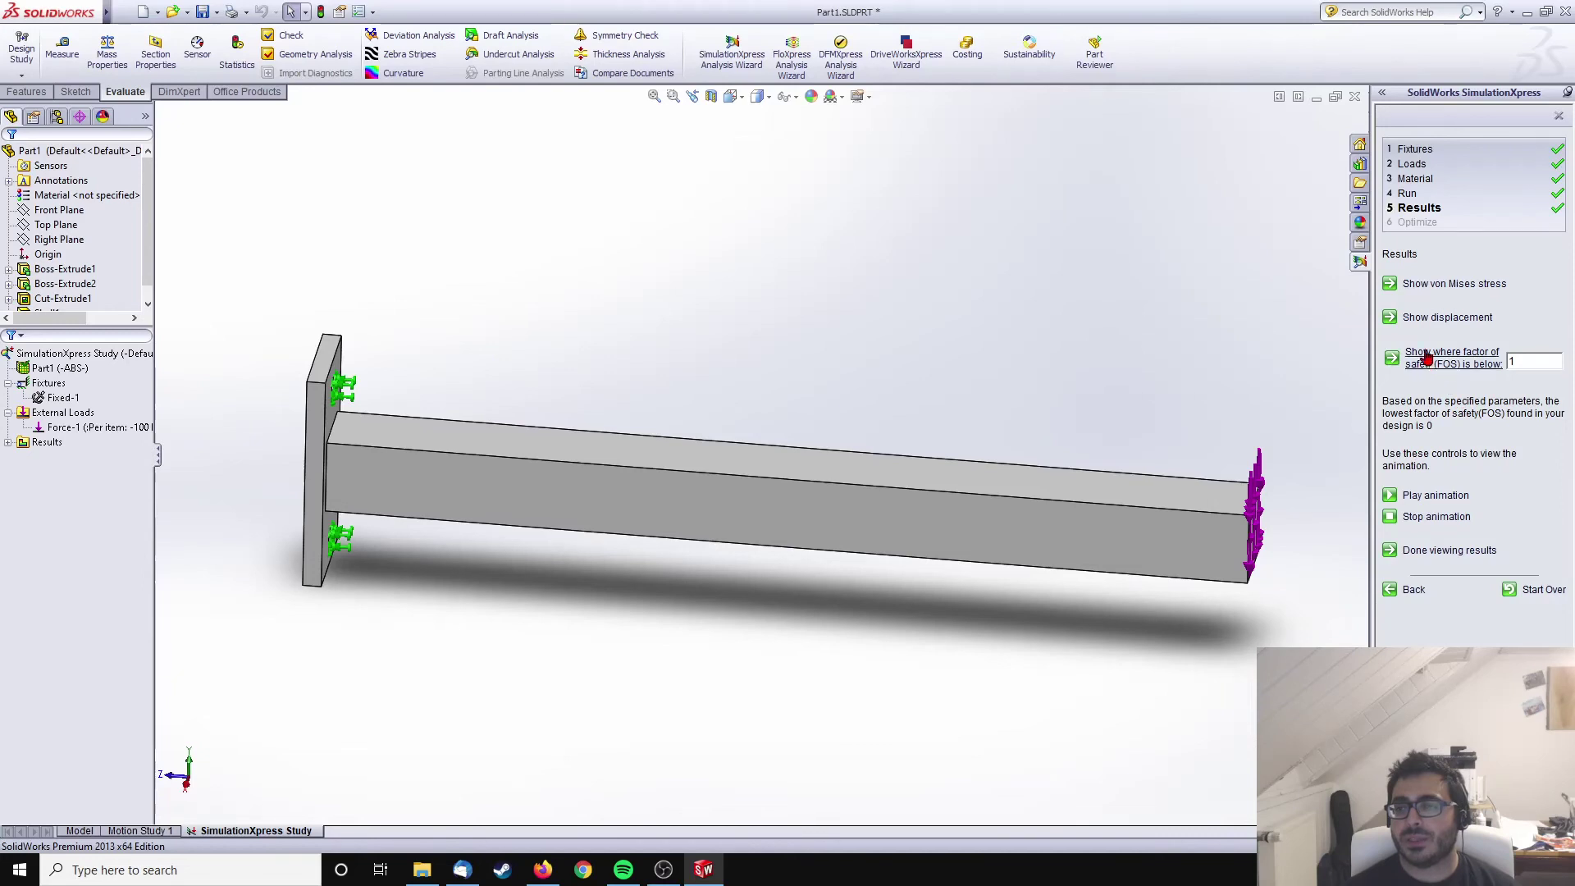
# - Show the von Mises stress plot (0.042–157.543 MPa) and orbit around the beam and flange
pyautogui.click(1452, 283)
pyautogui.moveTo(849, 466); pyautogui.dragTo(931, 490, button='middle')
pyautogui.moveTo(787, 488); pyautogui.dragTo(528, 450, button='middle')
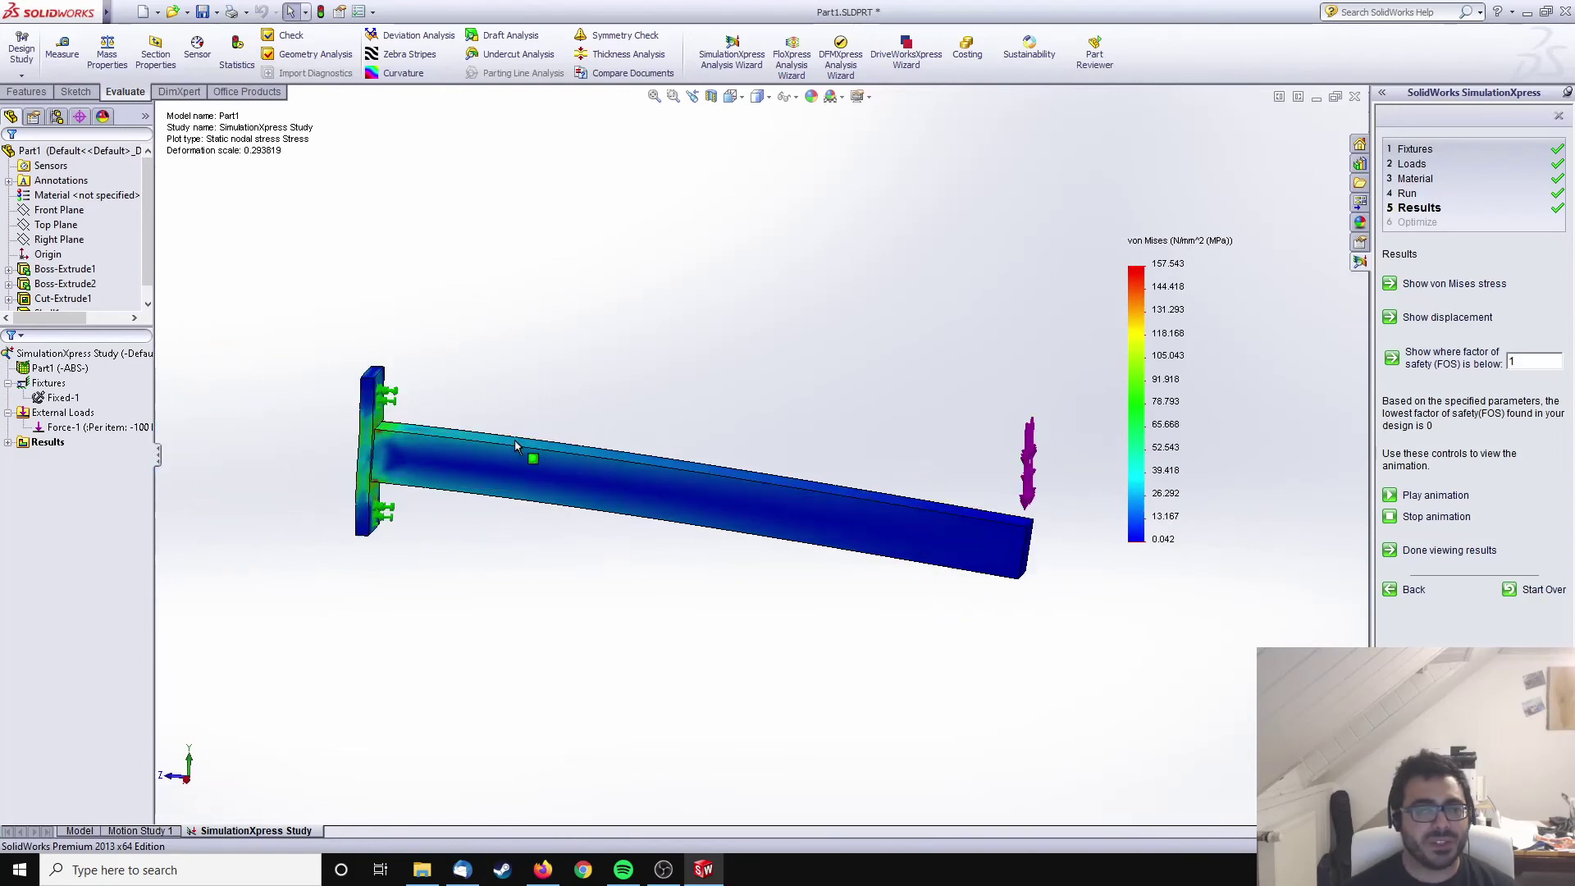
pyautogui.scroll(-1, 689, 551)
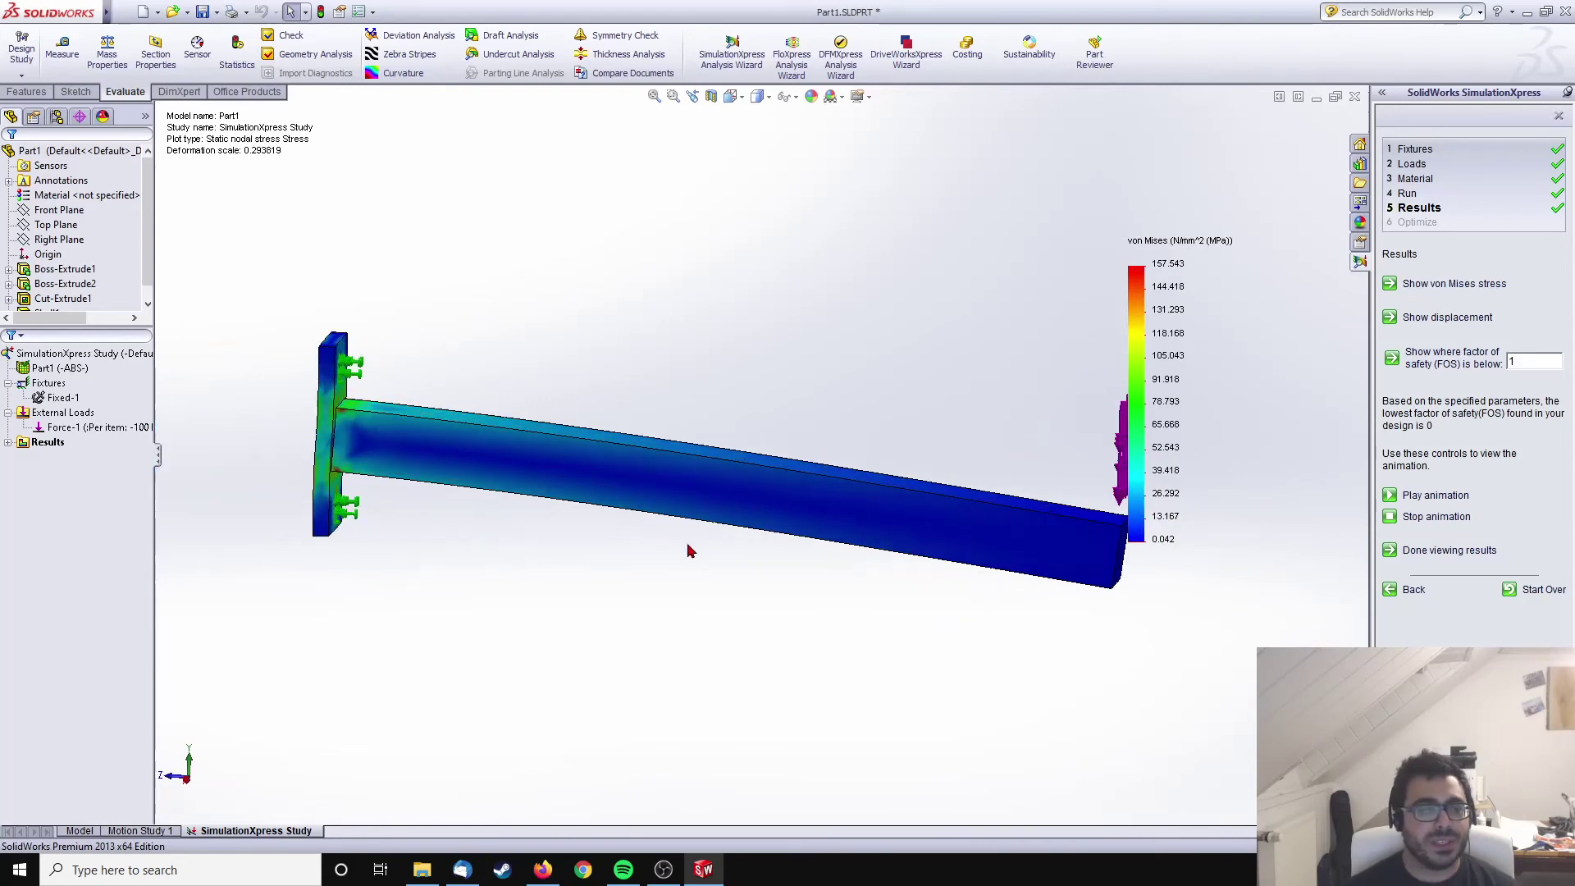
pyautogui.moveTo(538, 544); pyautogui.dragTo(475, 534, button='middle')
pyautogui.scroll(-4, 355, 405)
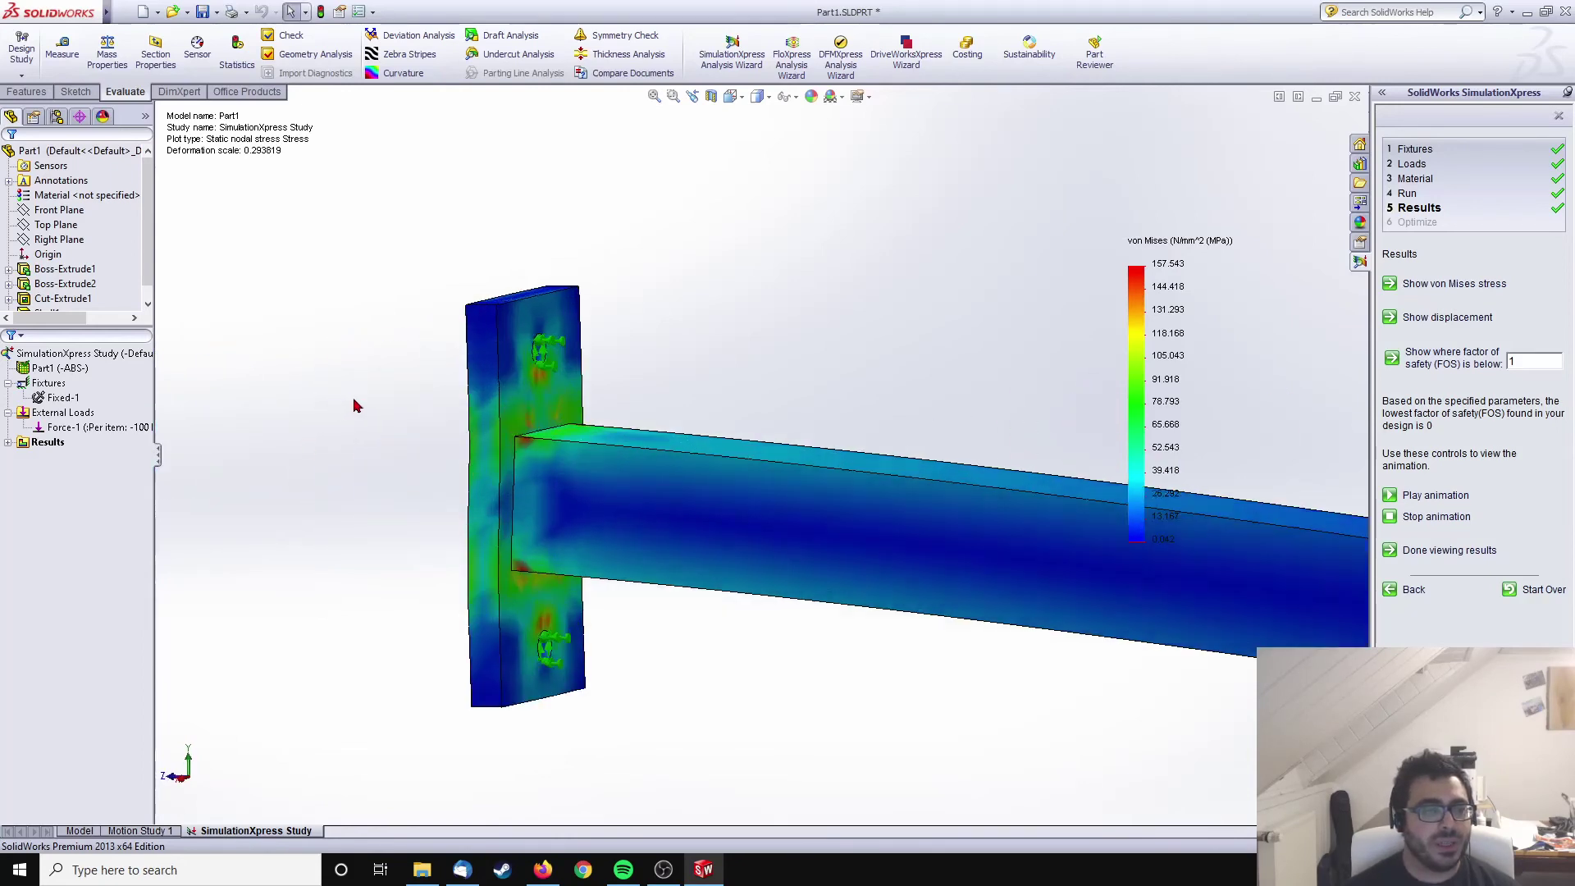
pyautogui.moveTo(788, 506); pyautogui.dragTo(749, 667, button='middle')
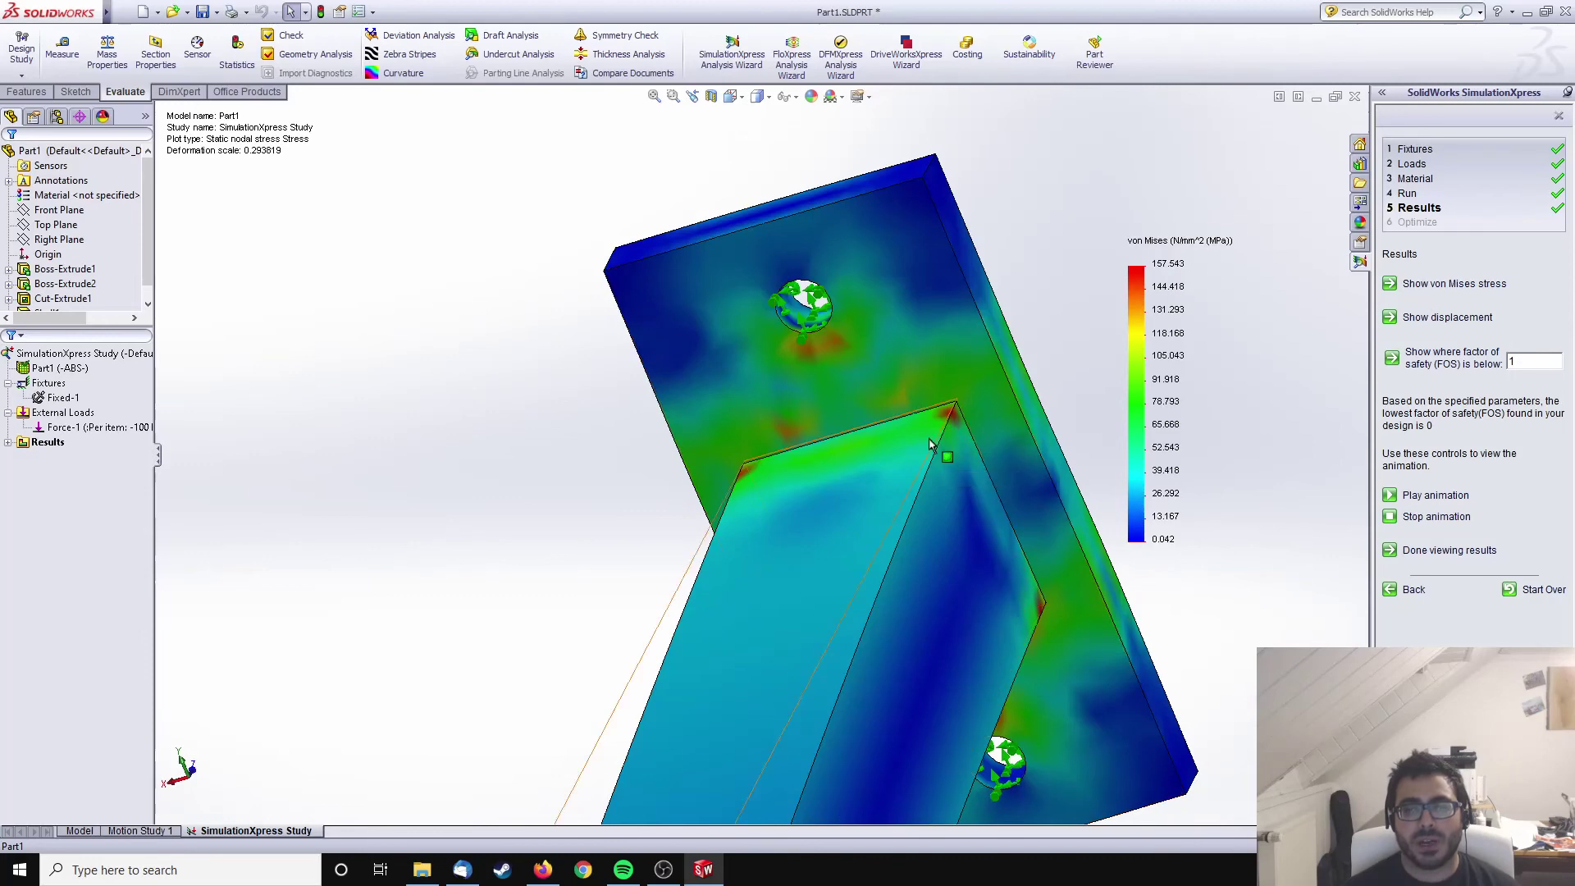
pyautogui.moveTo(940, 450); pyautogui.dragTo(851, 424, button='middle')
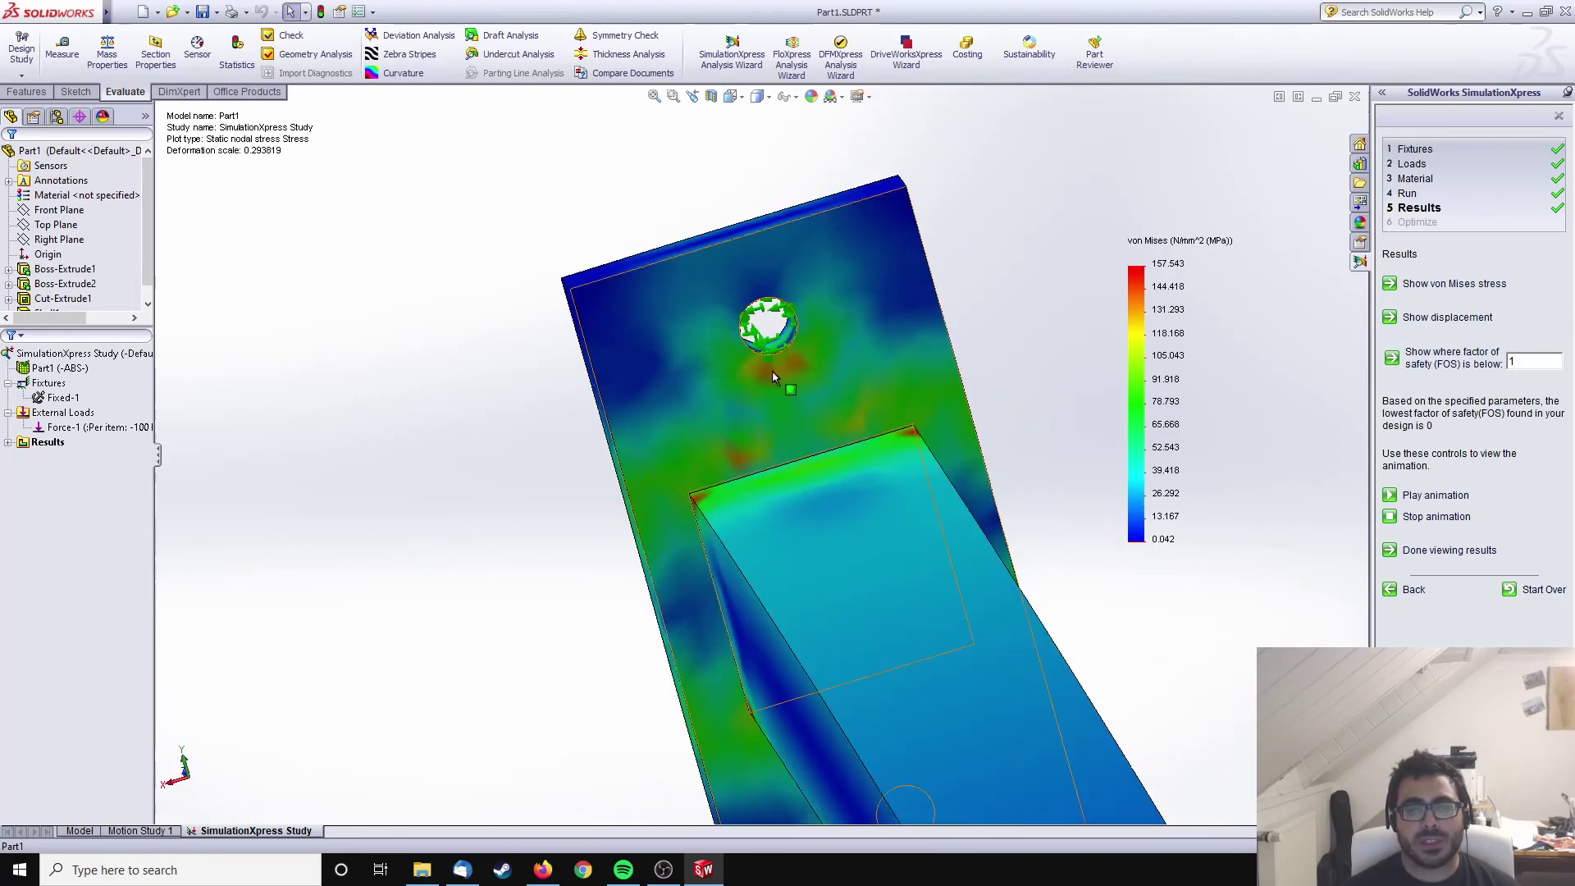
pyautogui.scroll(3, 785, 377)
# - Orbit to examine the mounting plate's bolt holes and the plate–beam joint
pyautogui.moveTo(837, 503); pyautogui.dragTo(674, 529, button='middle')
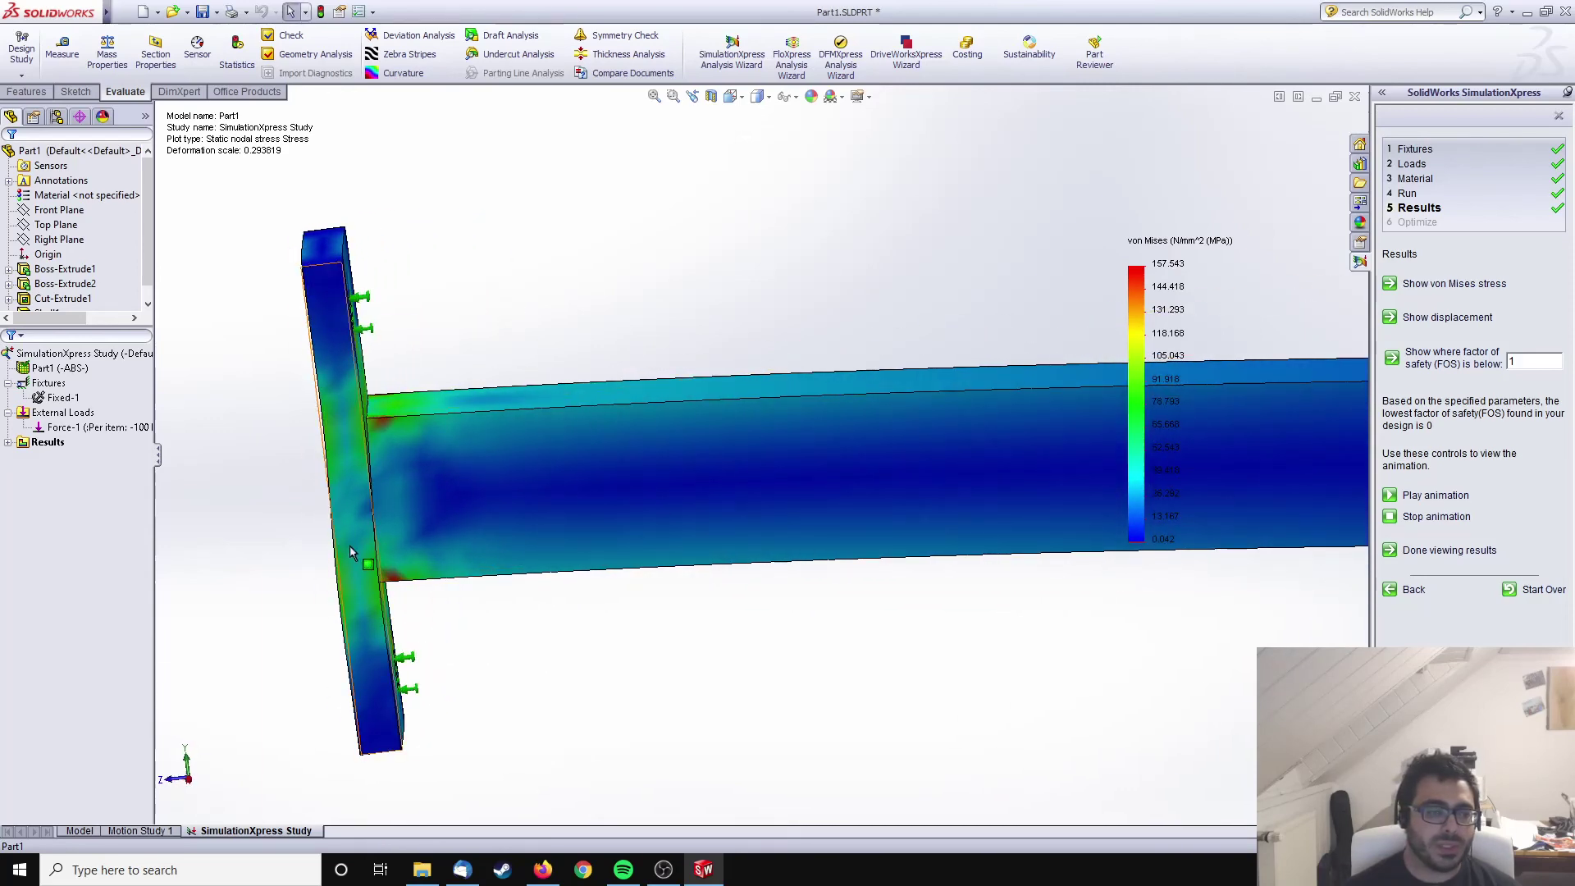
pyautogui.moveTo(359, 569); pyautogui.dragTo(368, 354, button='middle')
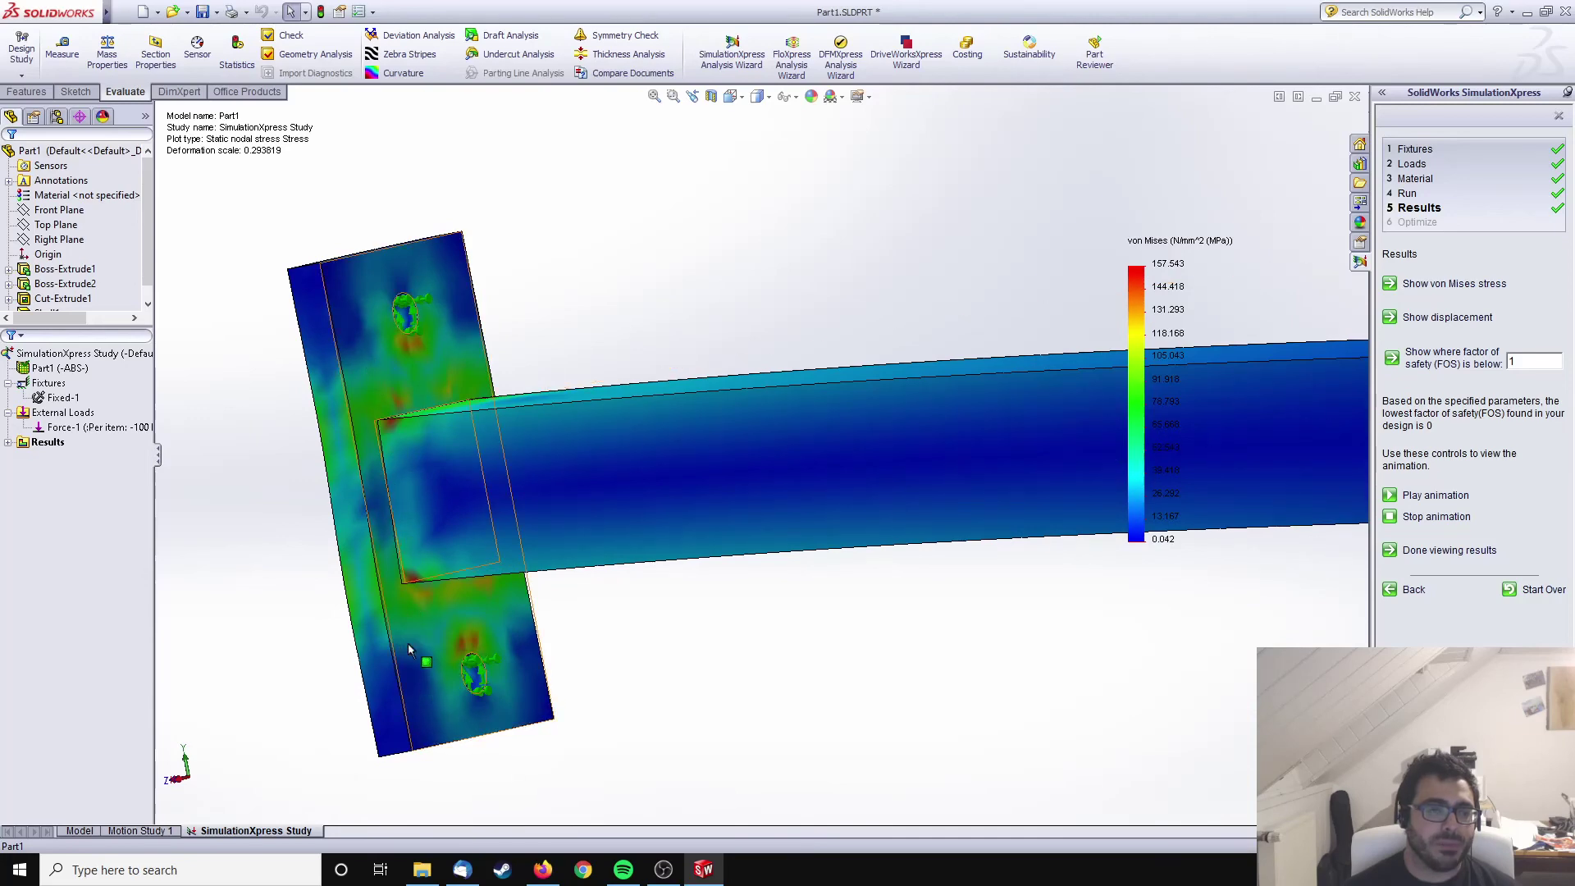
pyautogui.moveTo(361, 271); pyautogui.dragTo(358, 534, button='middle')
pyautogui.scroll(-2, 358, 533)
pyautogui.scroll(-2, 509, 461)
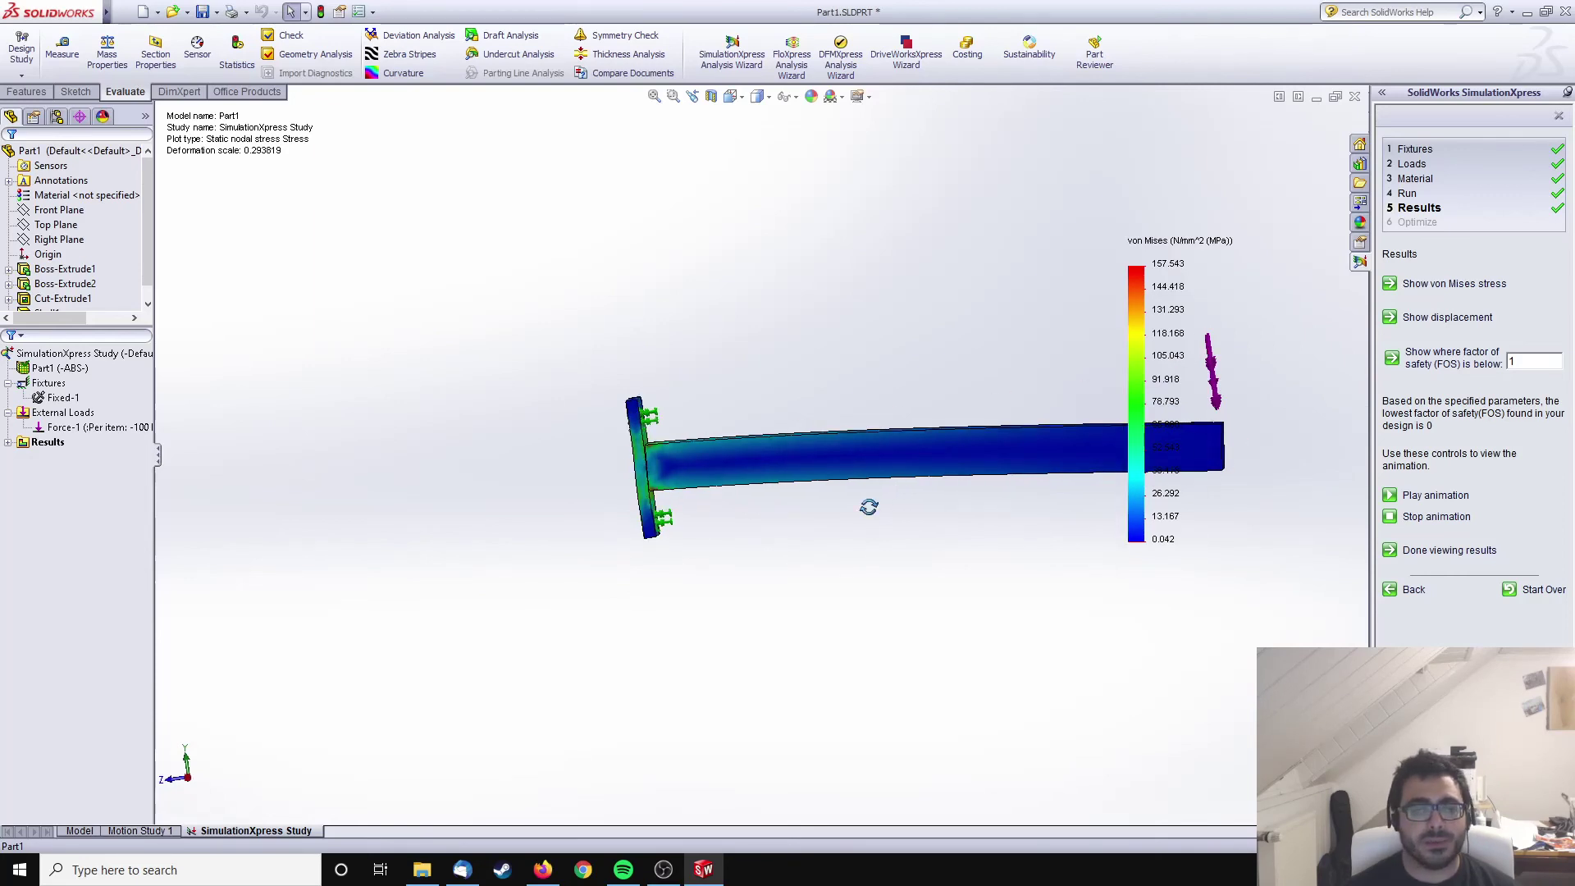
pyautogui.moveTo(868, 506); pyautogui.dragTo(1071, 589, button='middle')
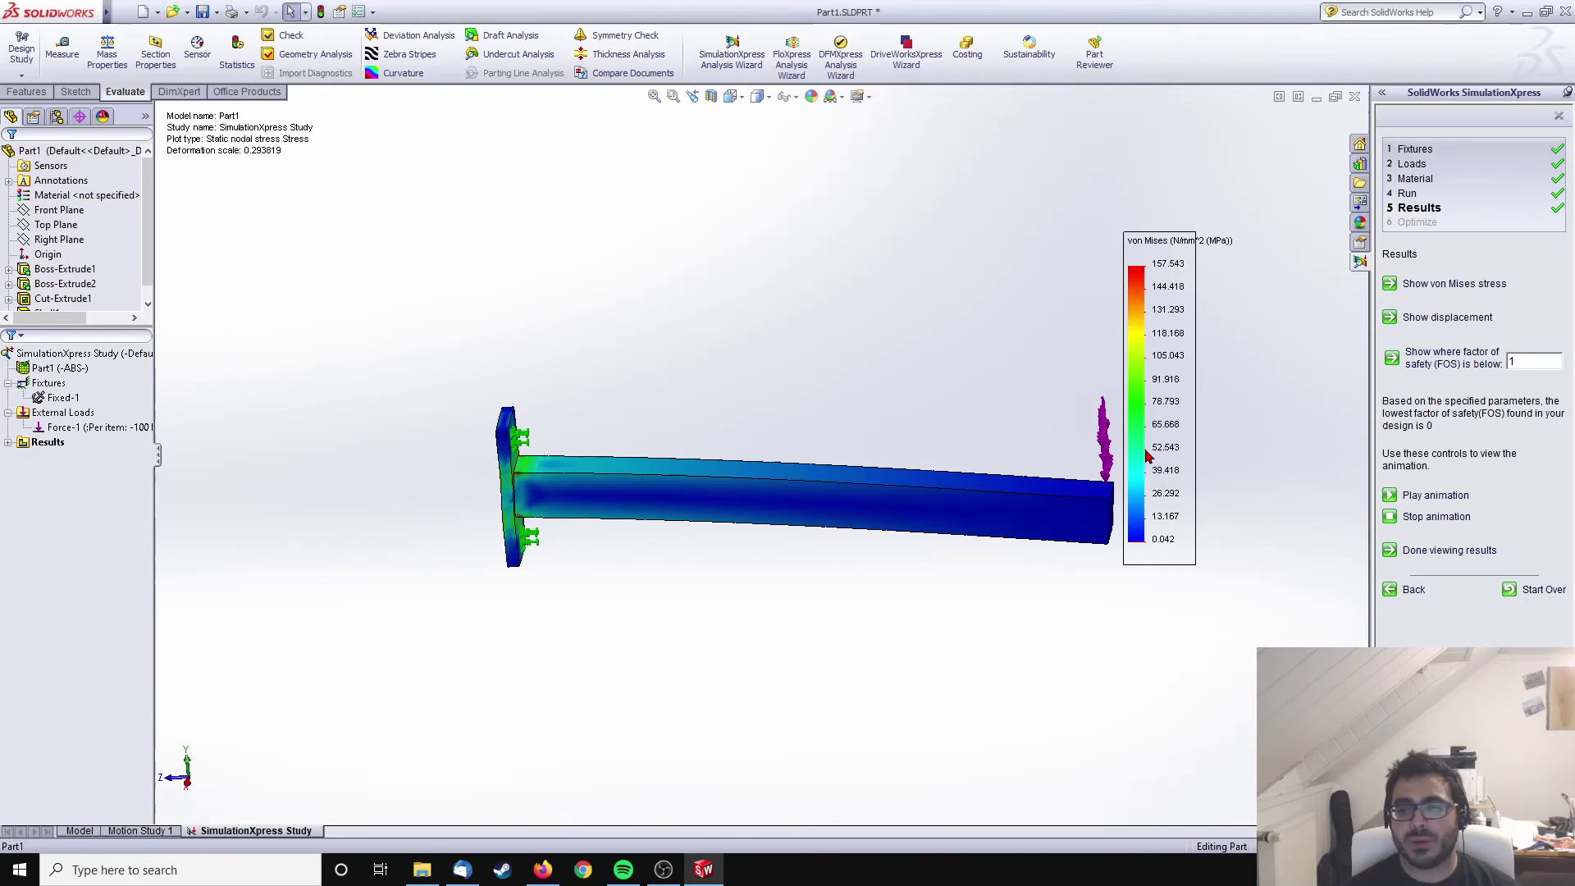
pyautogui.scroll(-6, 575, 497)
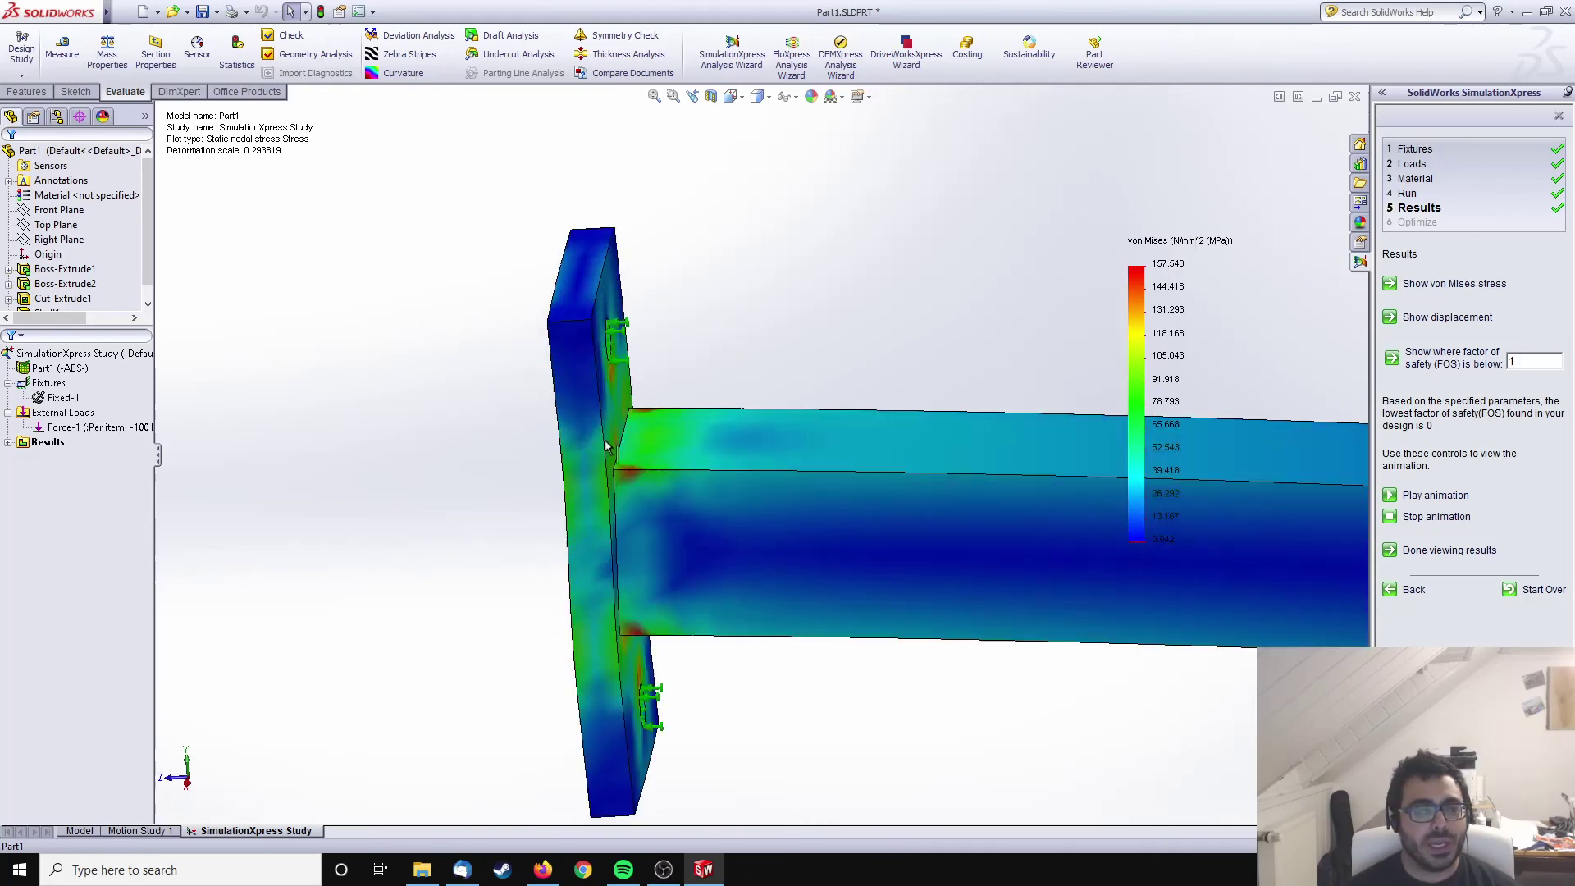
pyautogui.scroll(8, 517, 512)
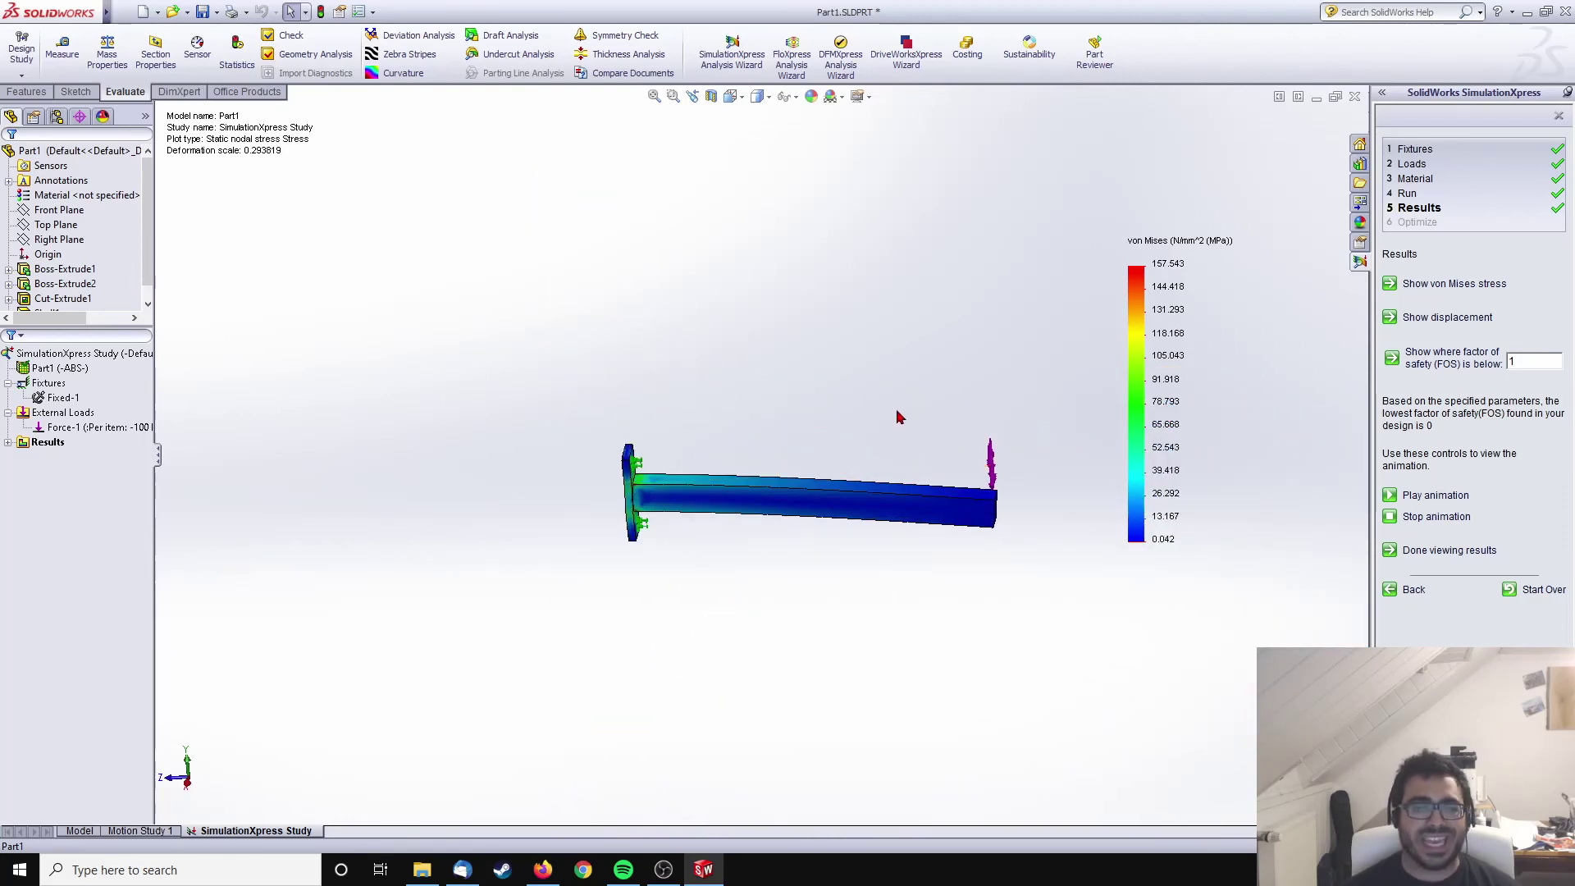
pyautogui.scroll(-2, 780, 502)
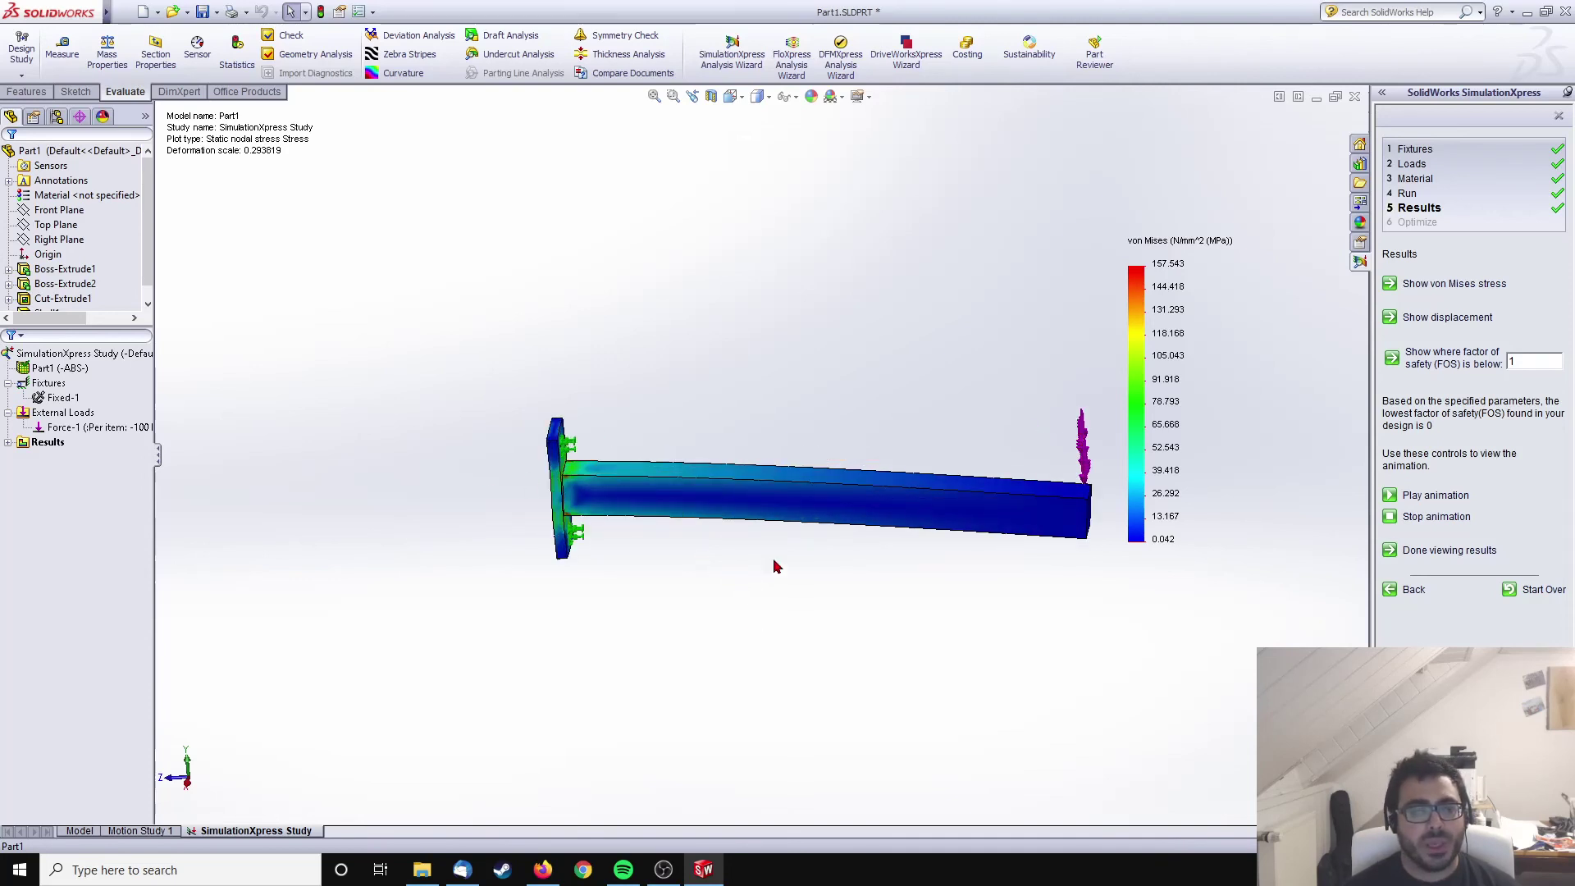
pyautogui.moveTo(775, 566); pyautogui.dragTo(777, 362, button='middle')
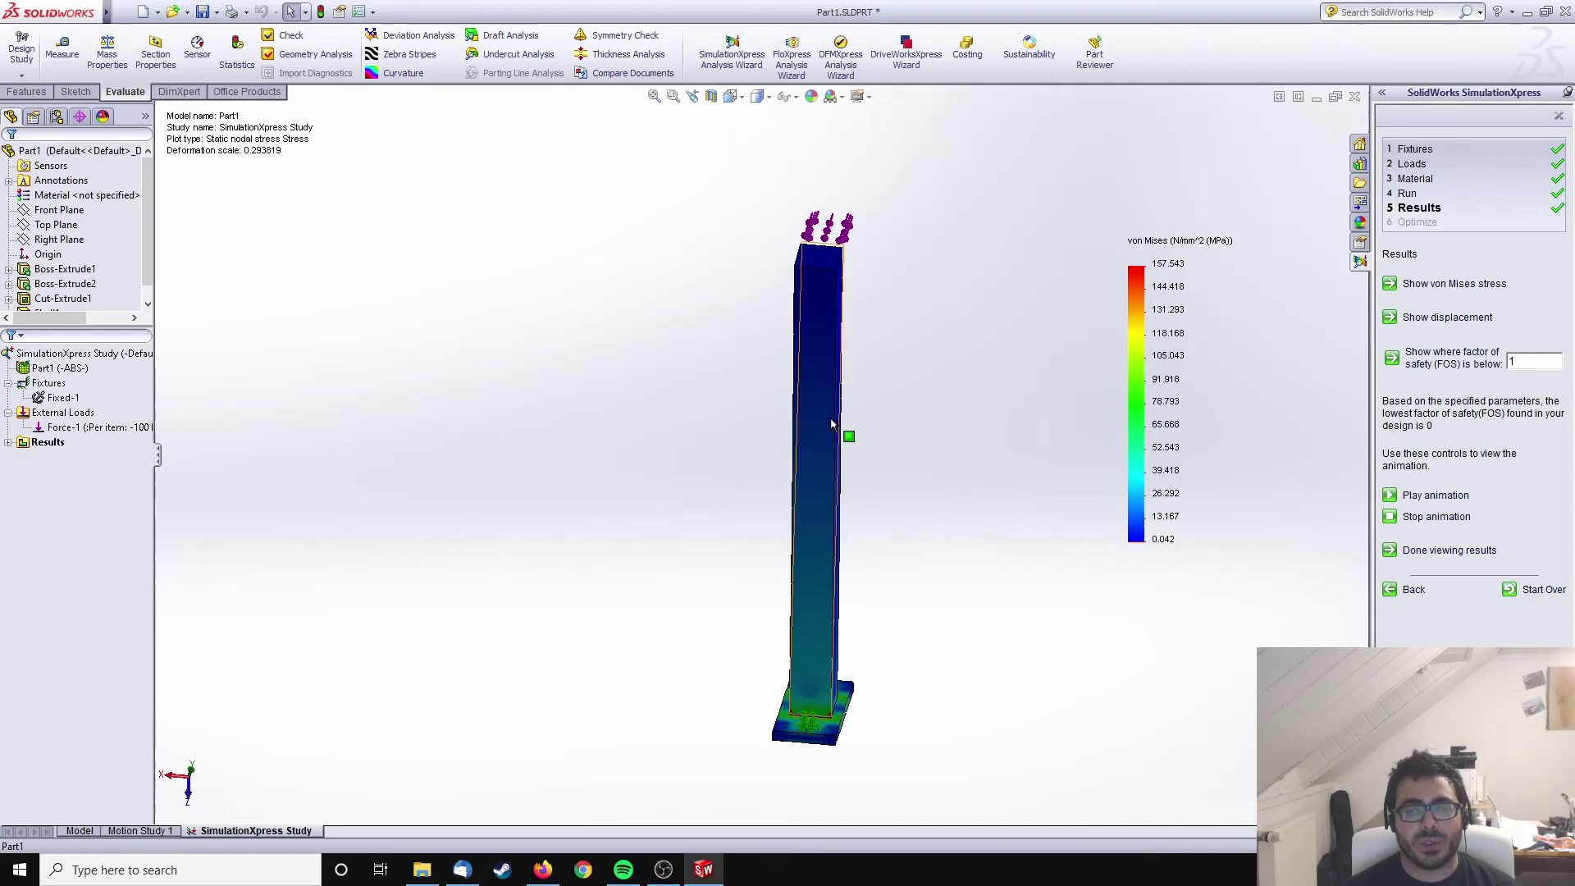
pyautogui.moveTo(831, 424); pyautogui.dragTo(871, 460, button='middle')
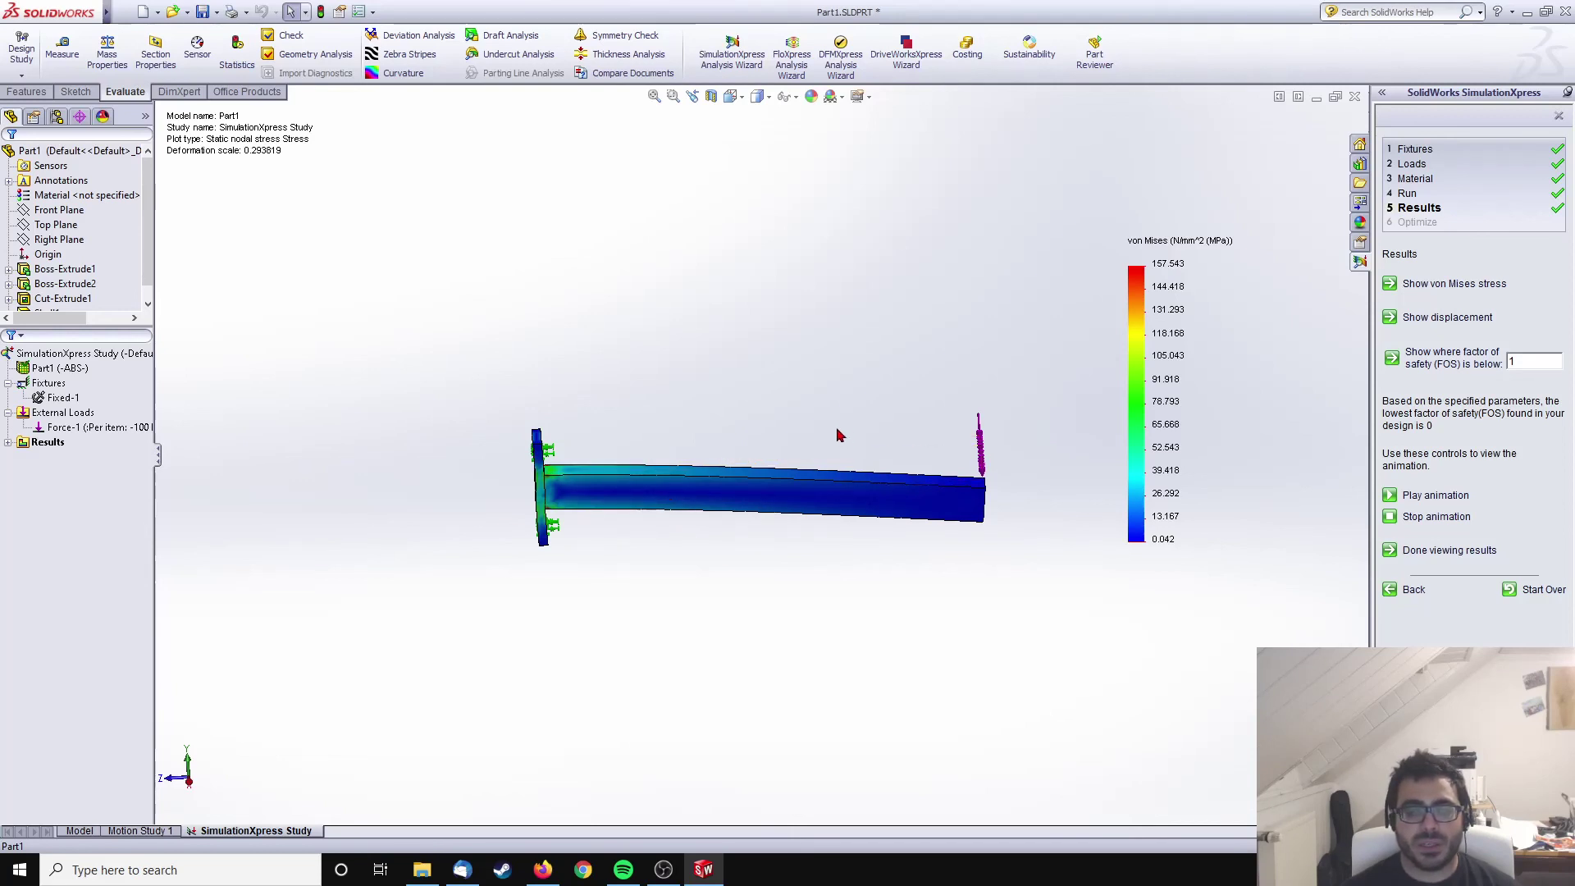
pyautogui.moveTo(756, 503); pyautogui.dragTo(648, 552, button='middle')
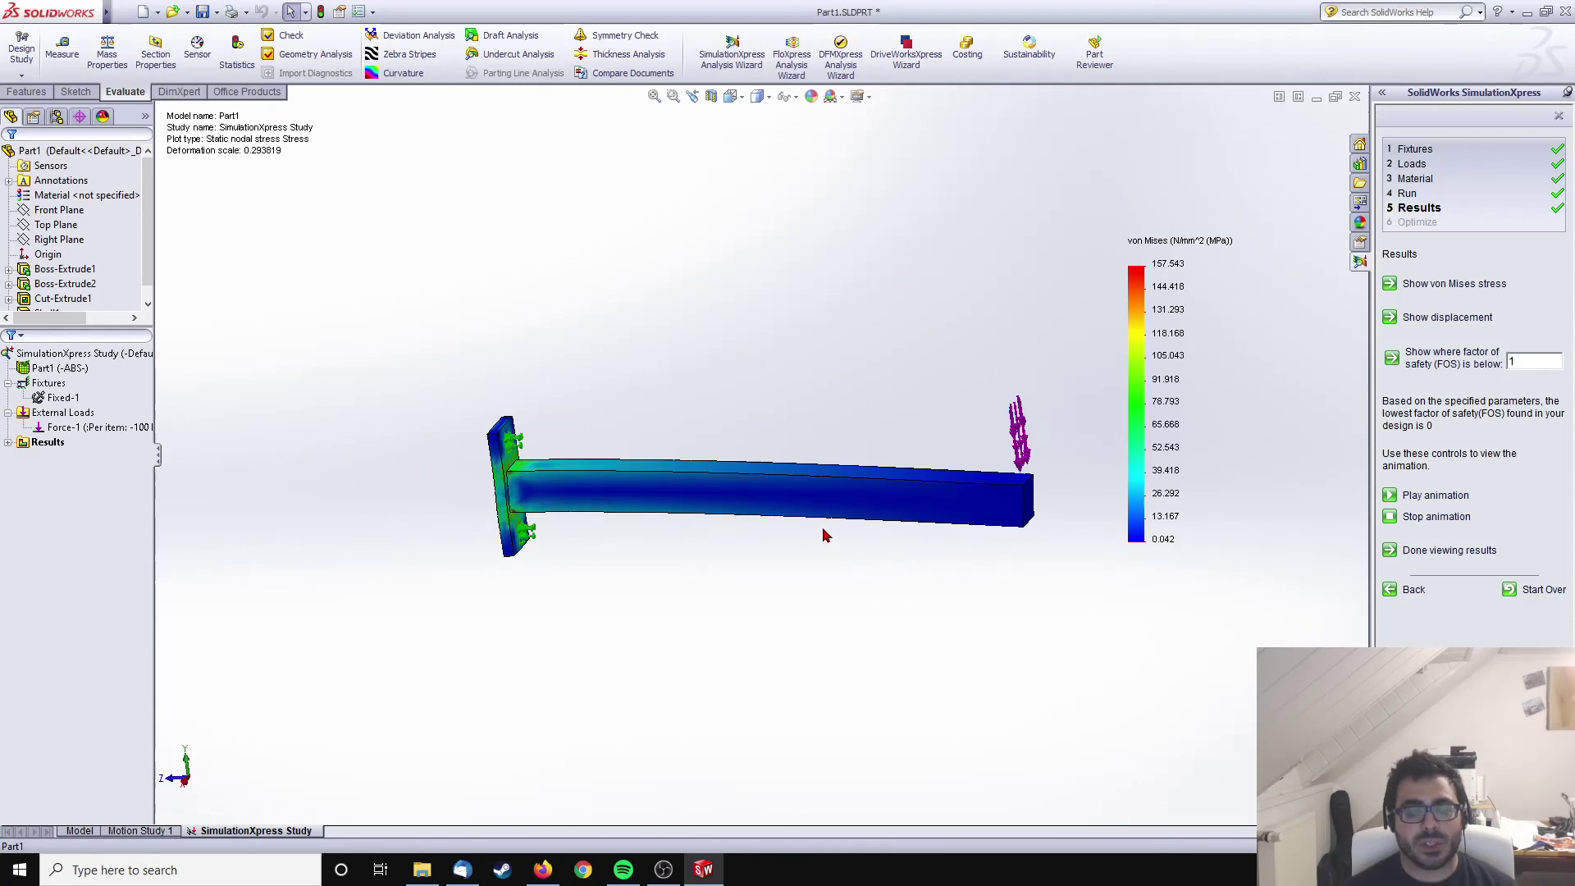
pyautogui.scroll(-3, 737, 534)
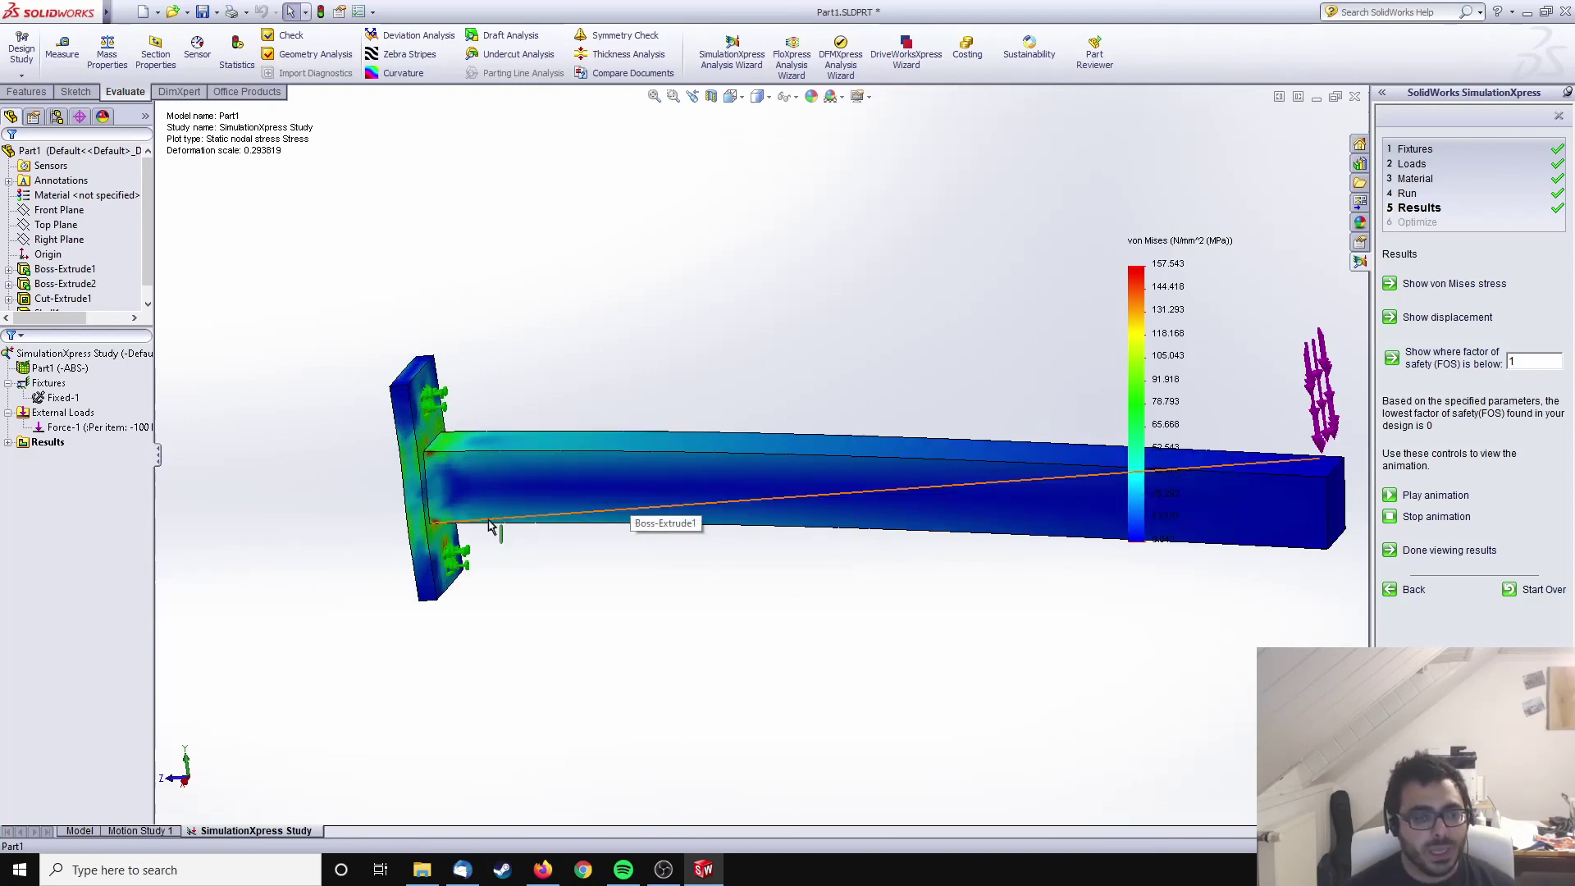
pyautogui.moveTo(703, 605); pyautogui.dragTo(713, 545, button='middle')
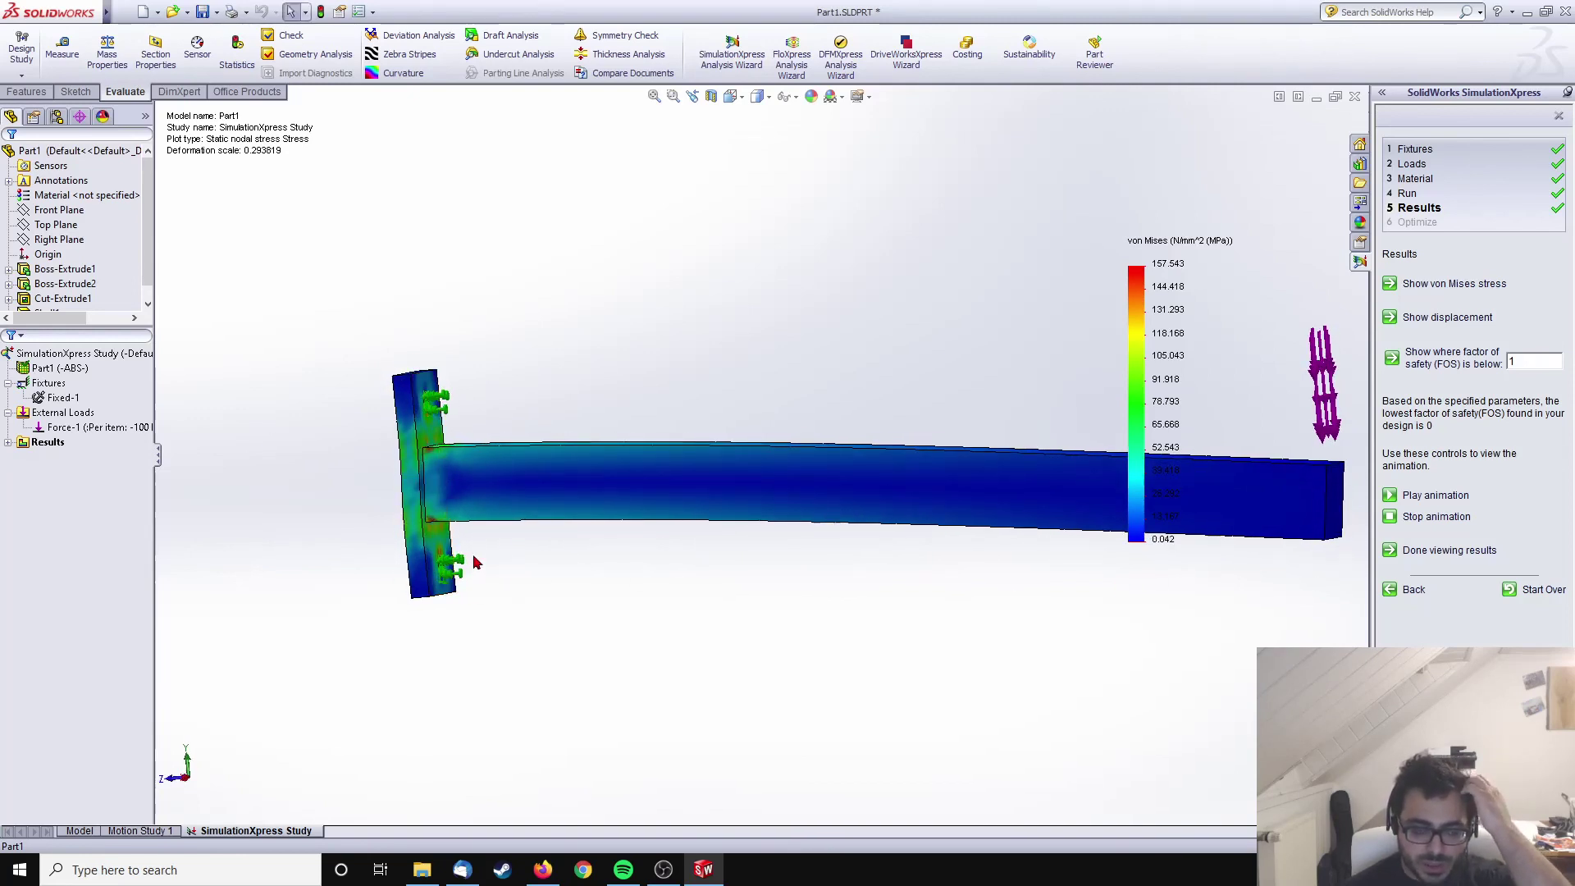
pyautogui.scroll(-1, 480, 550)
pyautogui.scroll(-1, 480, 550)
pyautogui.scroll(3, 520, 514)
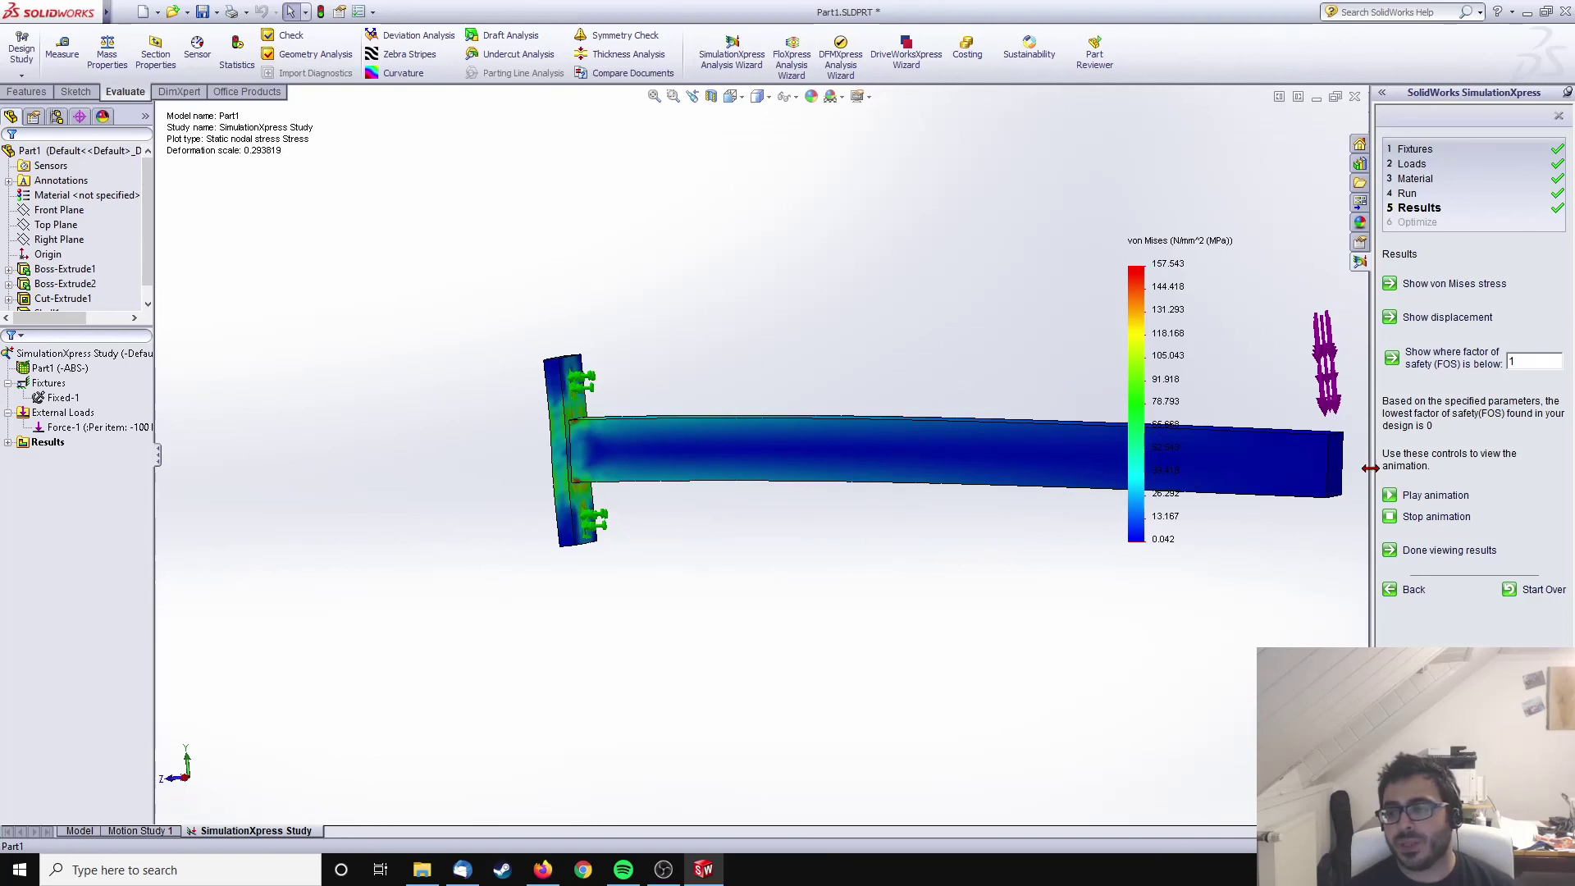
# - Show the resultant displacement plot (86.22 mm peak) in Right view, zoomed to fit
pyautogui.click(1449, 317)
pyautogui.moveTo(984, 509); pyautogui.dragTo(913, 508, button='middle')
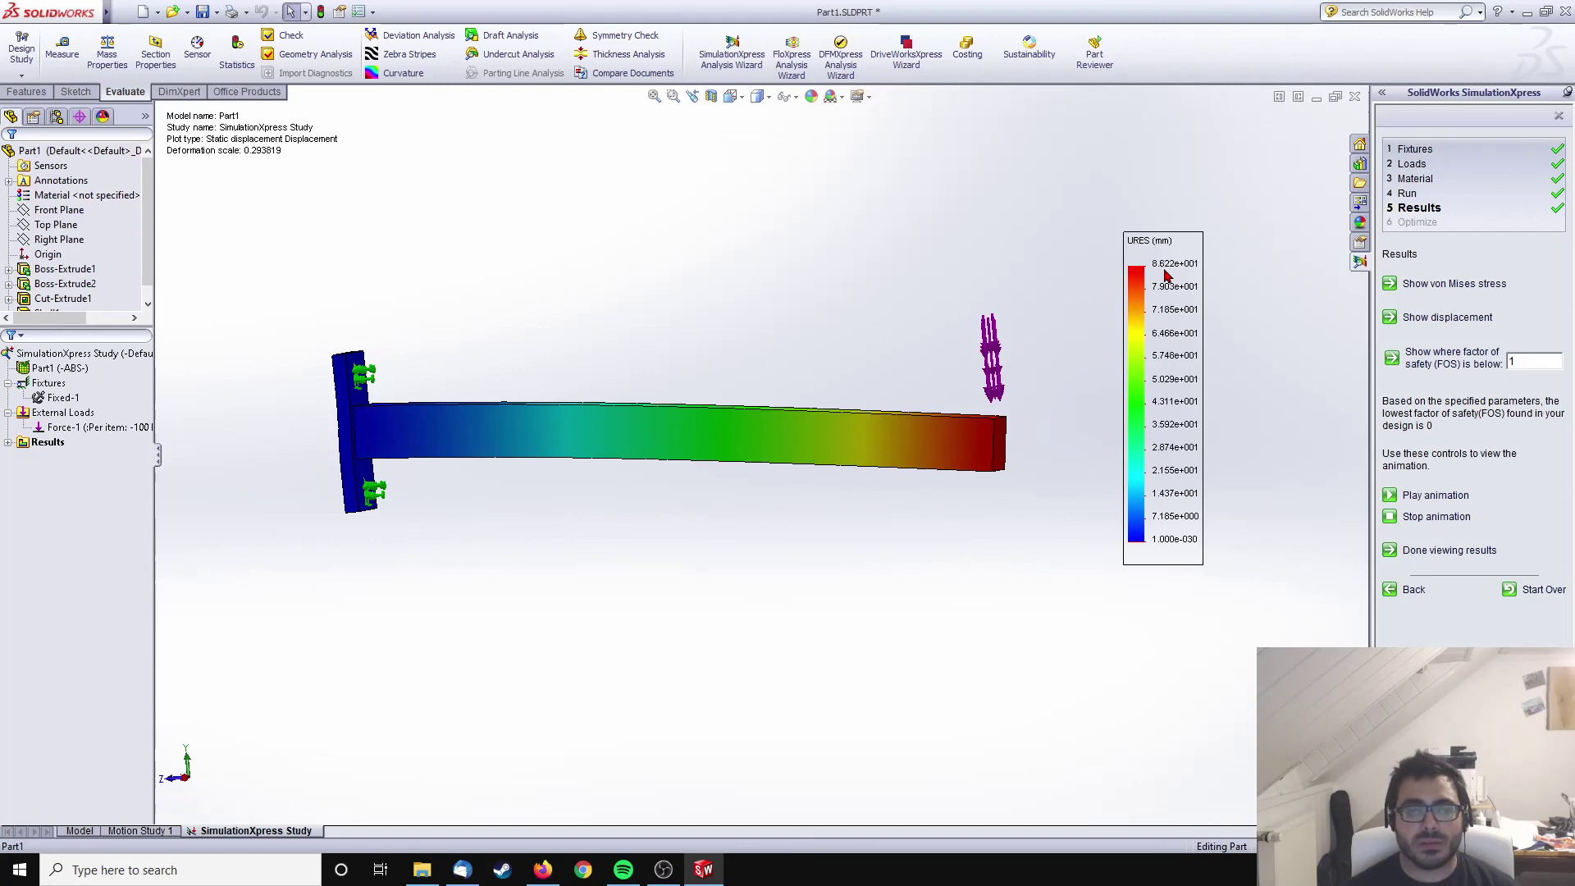
pyautogui.moveTo(692, 468); pyautogui.dragTo(744, 446, button='middle')
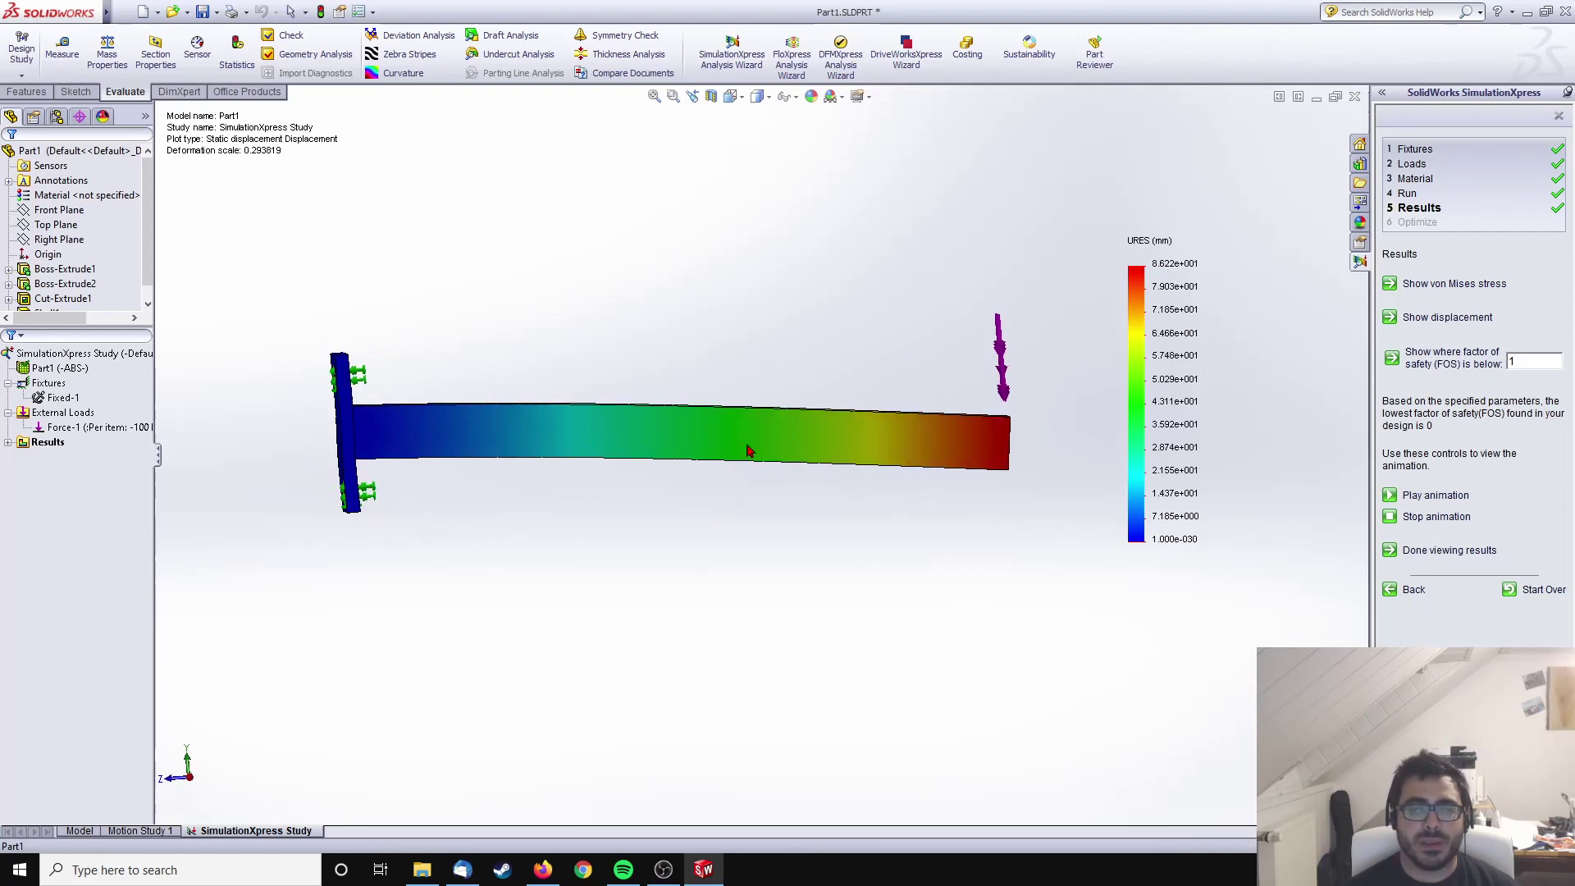
pyautogui.moveTo(739, 116); pyautogui.dragTo(752, 133, button='middle')
pyautogui.press('space')
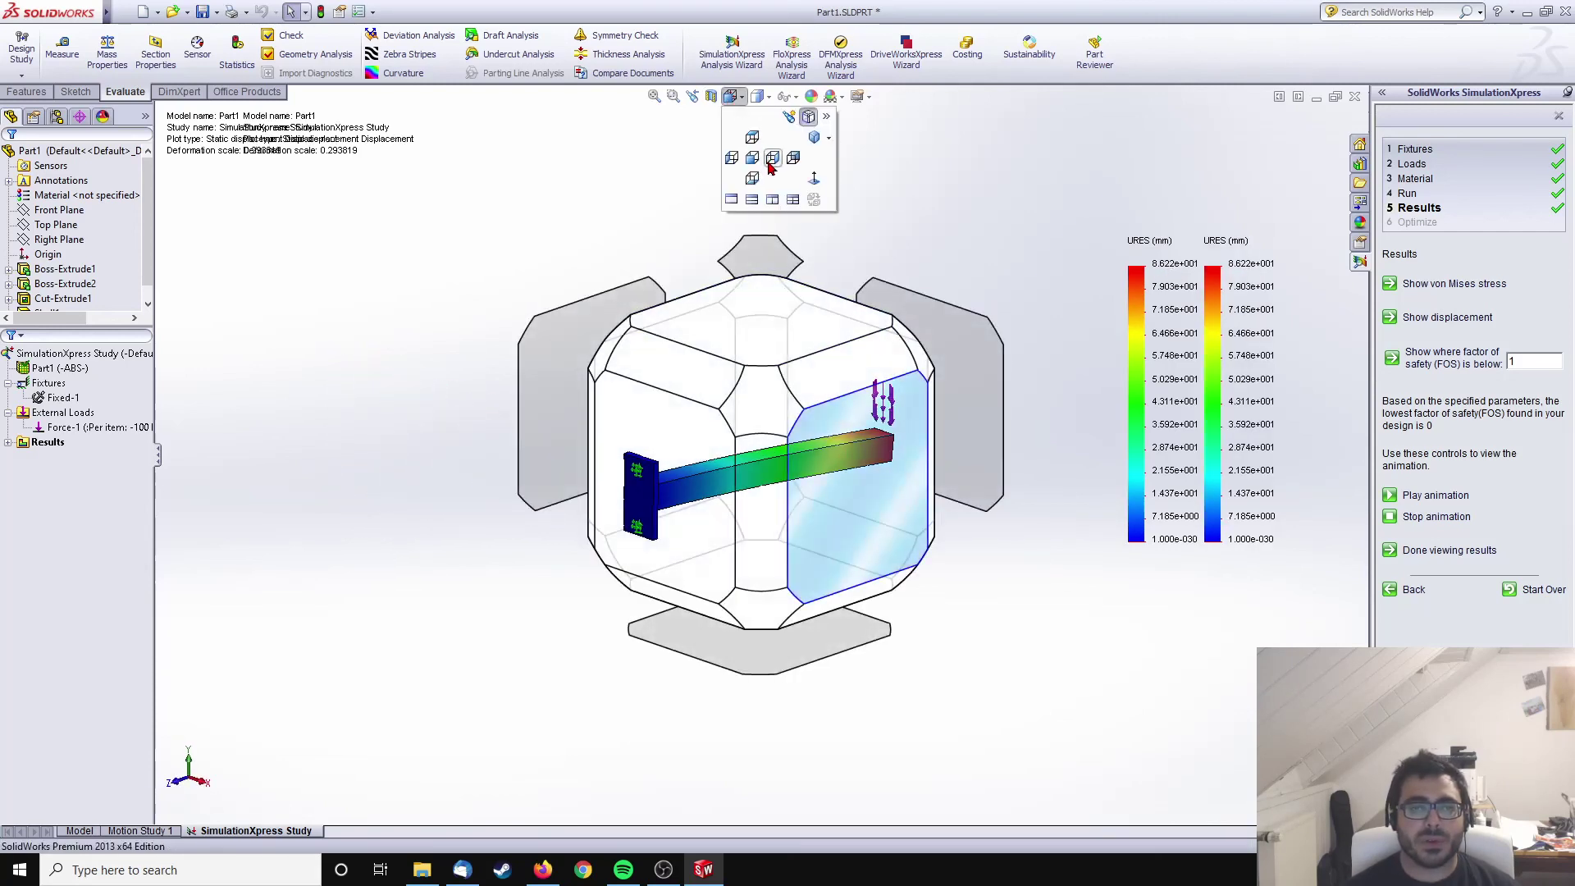
pyautogui.click(771, 160)
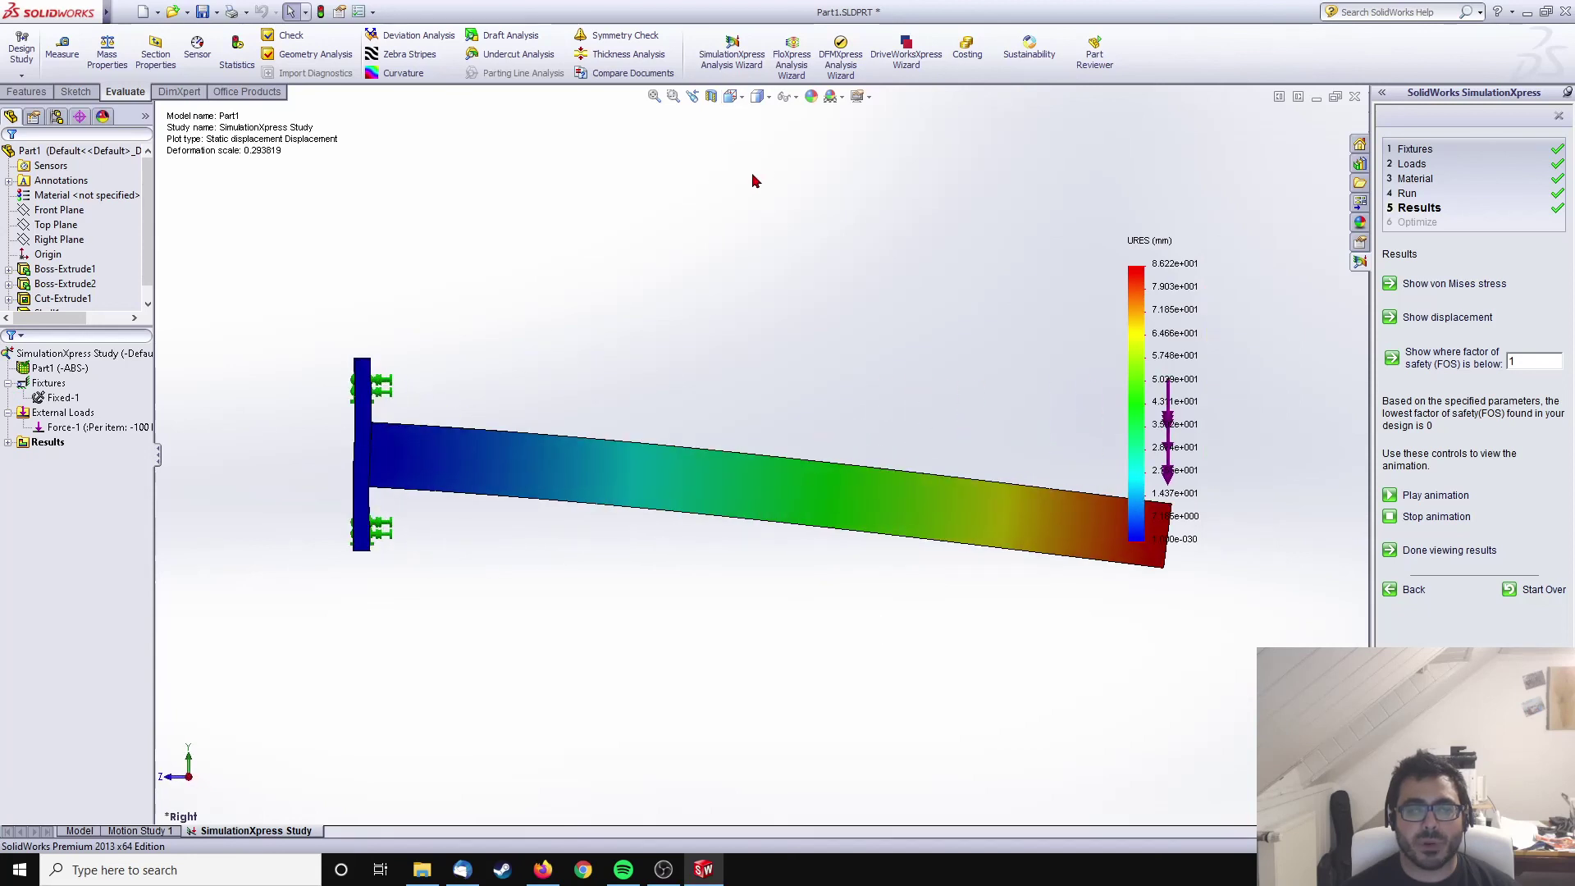
pyautogui.press('f')
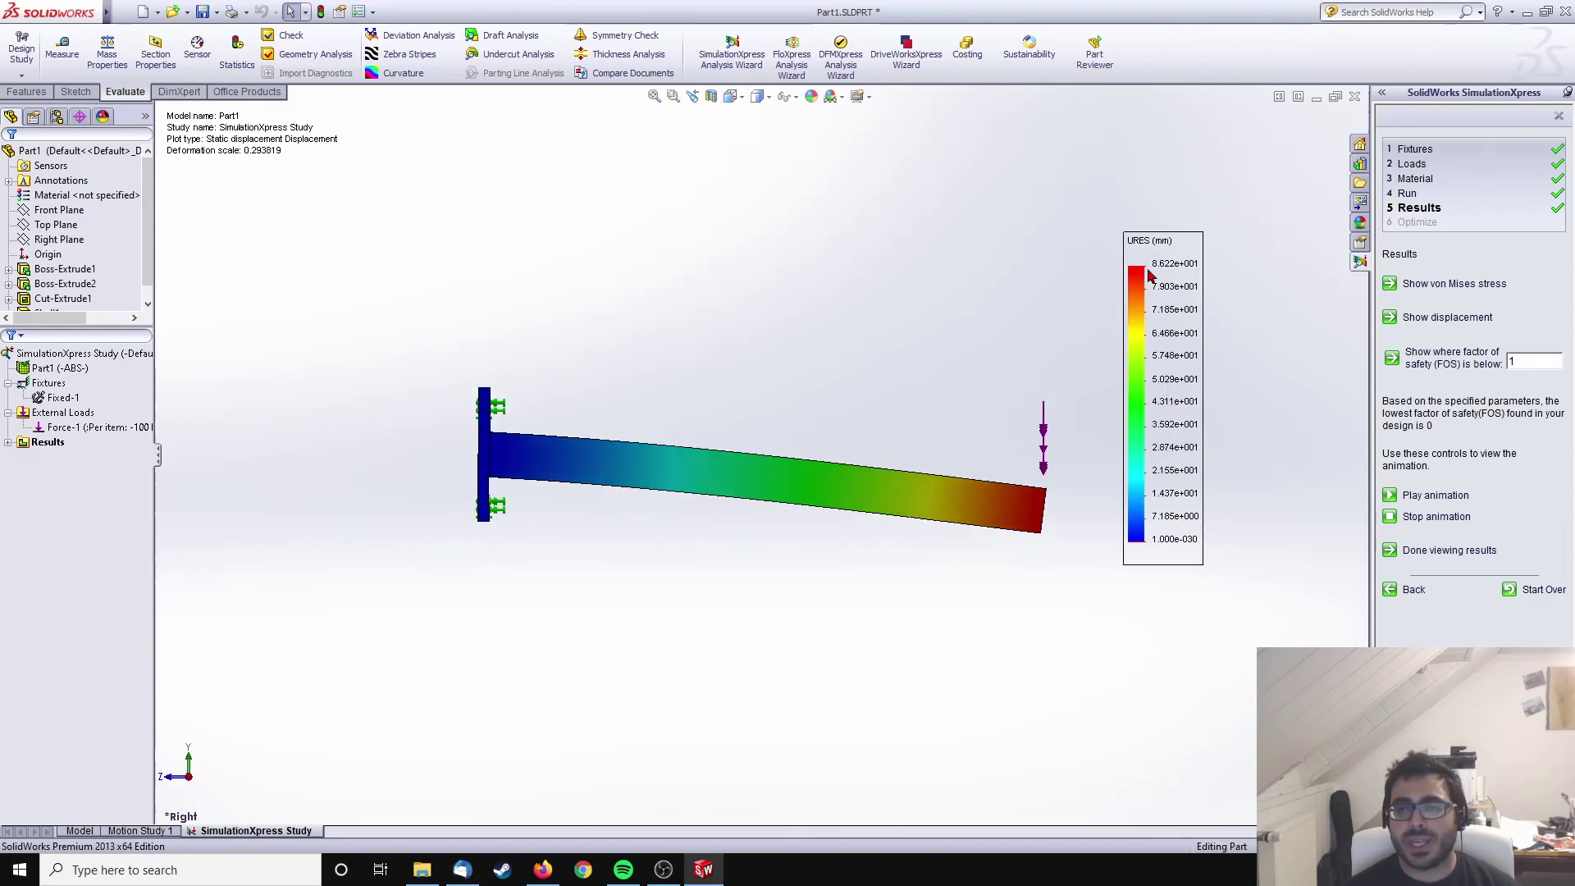